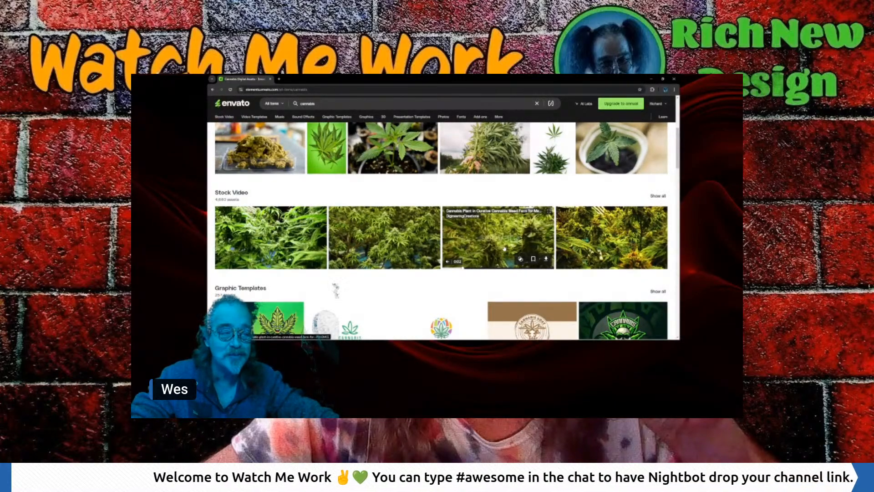
- Look through the cannabis search results in every category, from stock video down to web templates, and return to the photos
scroll(473, 268, "down", 1)
scroll(473, 268, "down", 2)
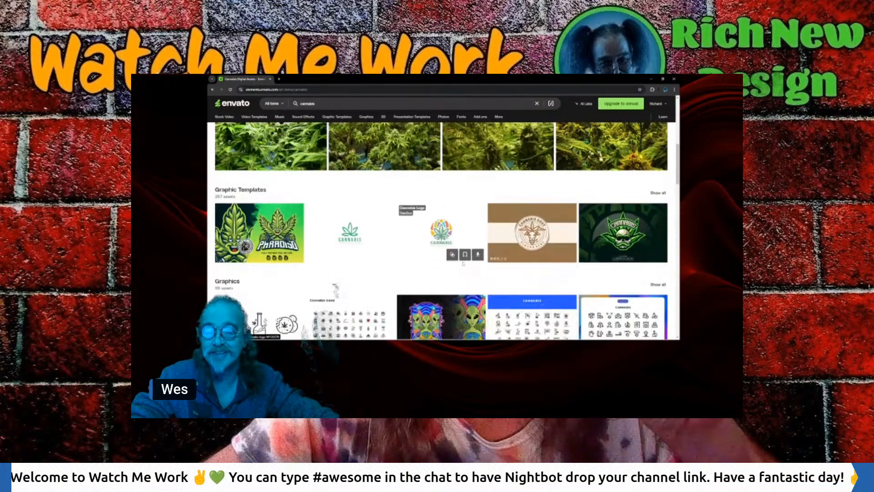
scroll(428, 246, "down", 3)
scroll(428, 246, "down", 3)
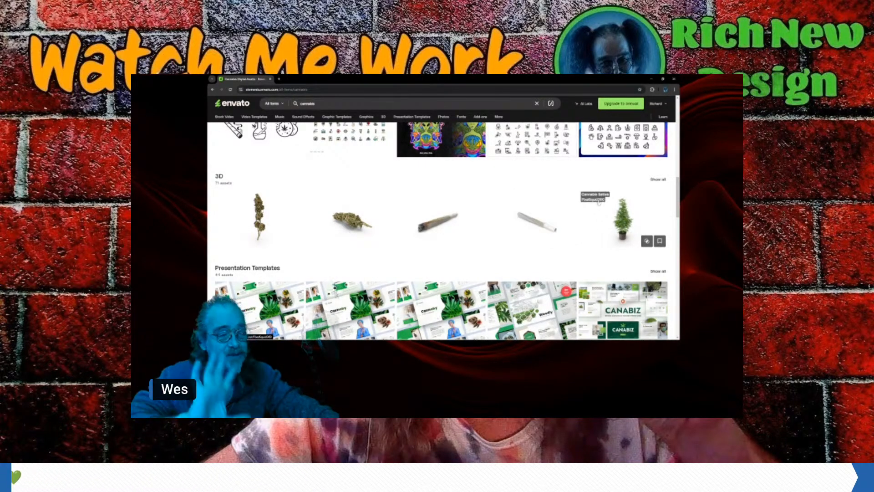
scroll(599, 203, "down", 5)
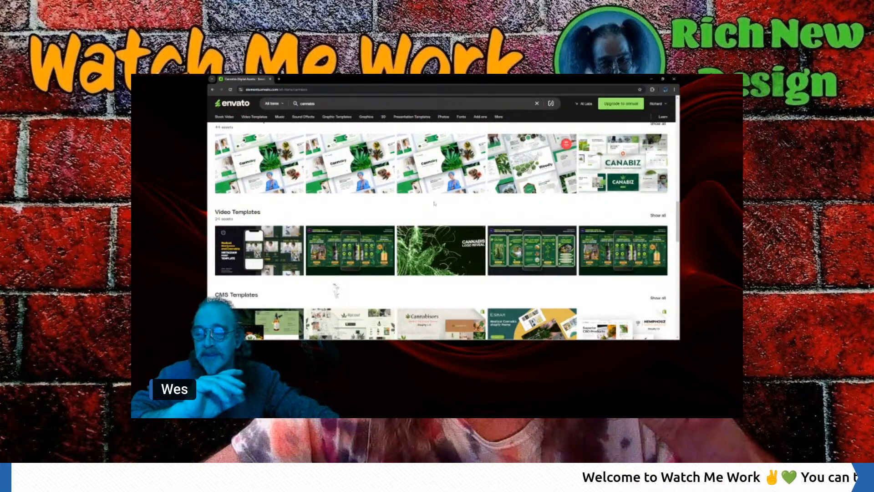
scroll(435, 204, "down", 4)
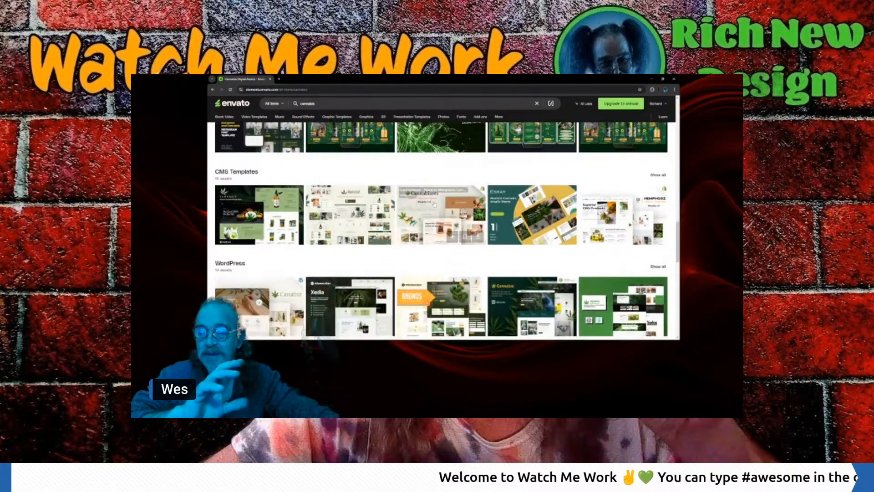
scroll(435, 205, "down", 3)
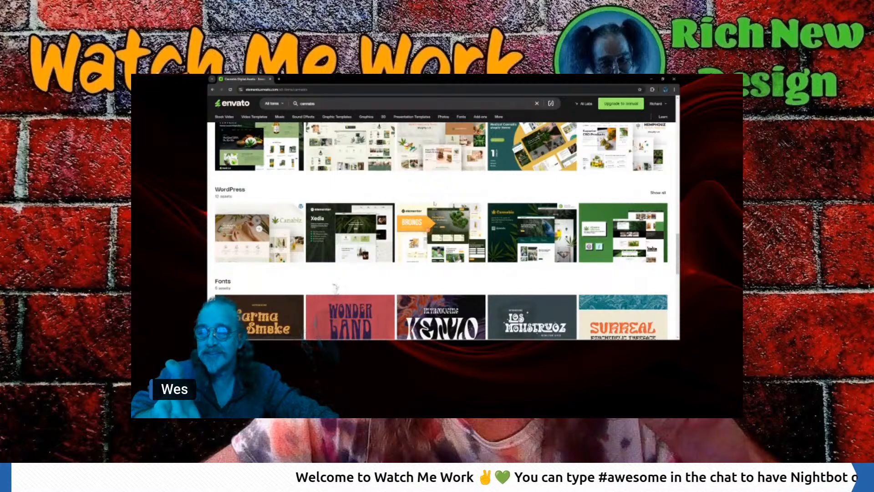
scroll(435, 204, "down", 2)
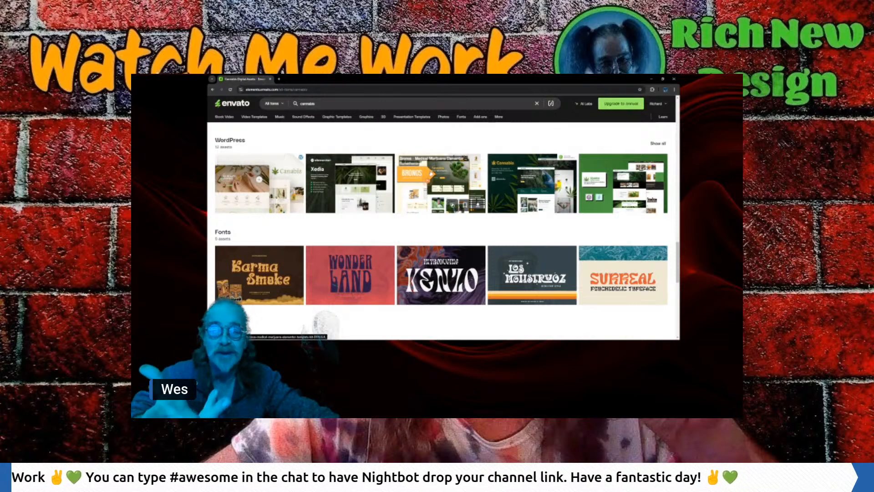
scroll(431, 173, "down", 3)
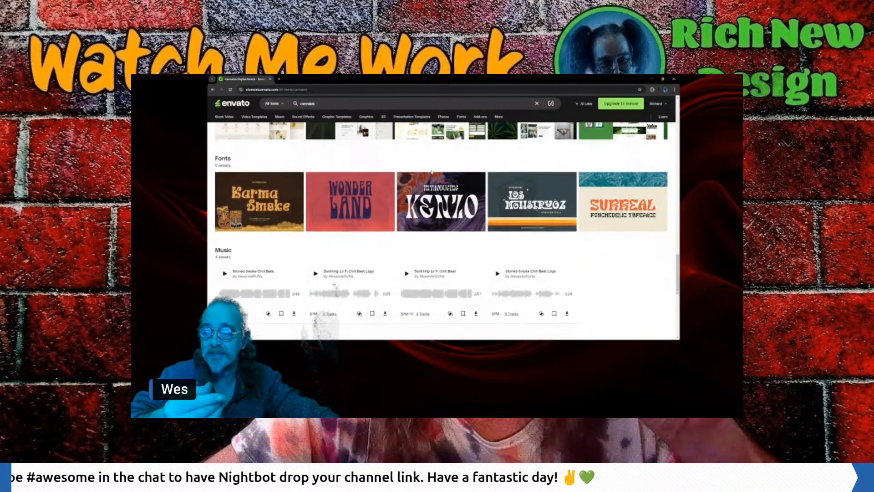
scroll(431, 172, "down", 3)
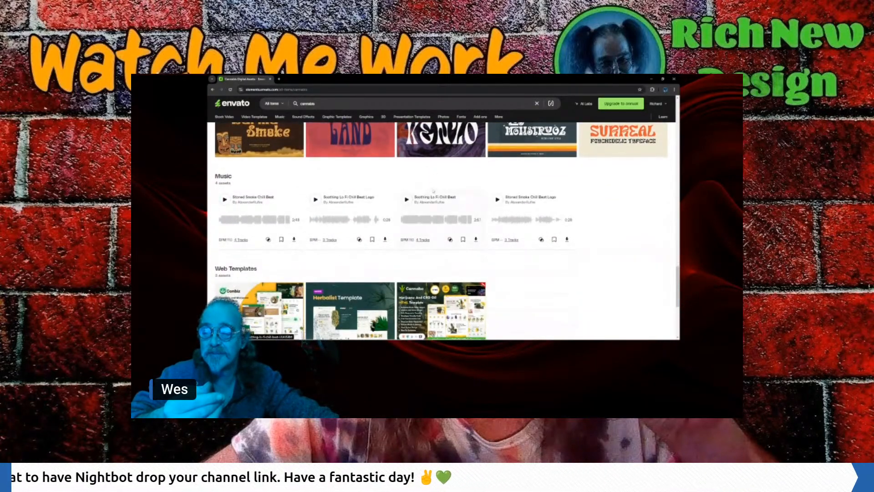
scroll(433, 191, "down", 4)
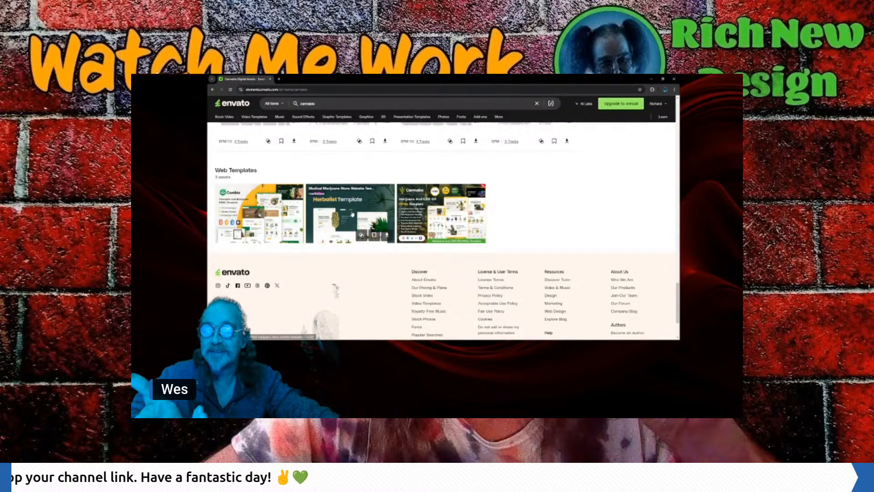
scroll(465, 199, "up", 20)
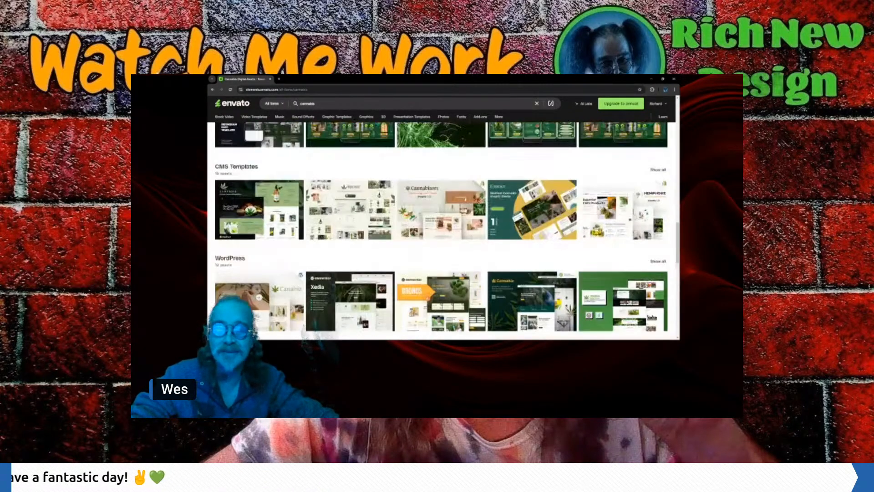
scroll(466, 199, "up", 3)
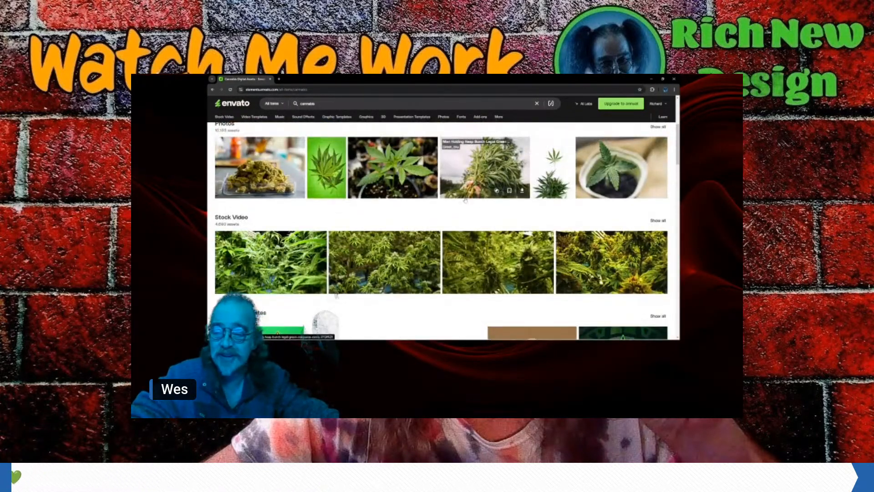
- Show all cannabis results of the Graphics category in a new browser tab and switch to it
scroll(465, 199, "down", 2)
scroll(465, 199, "down", 2)
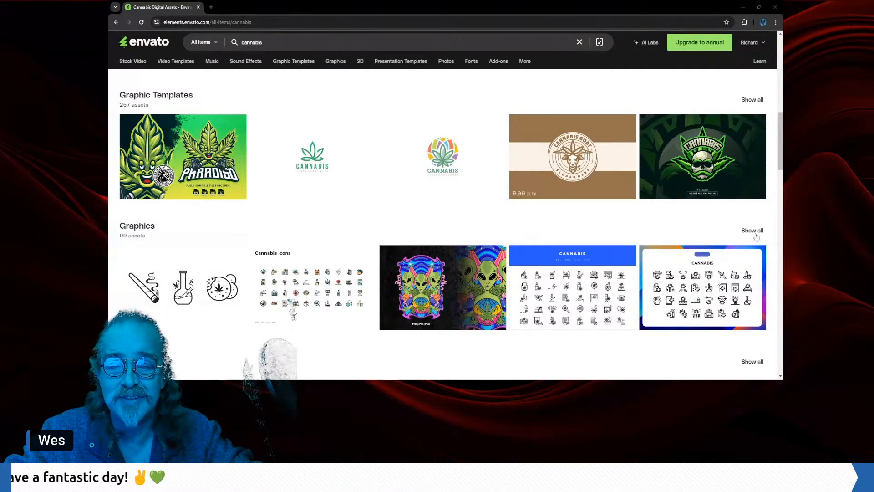
left_click(741, 240)
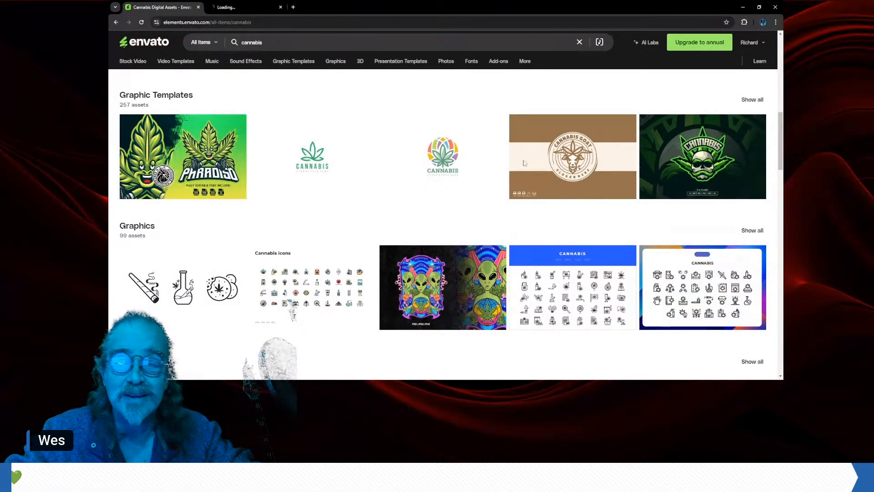
left_click(246, 8)
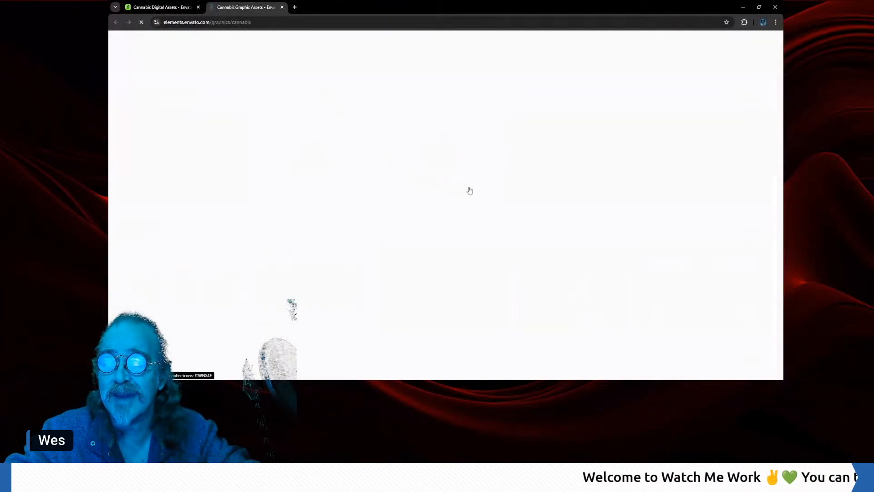
- Look through the first page of cannabis graphics, examining the icon sets, mascots and seamless patterns
scroll(474, 192, "down", 4)
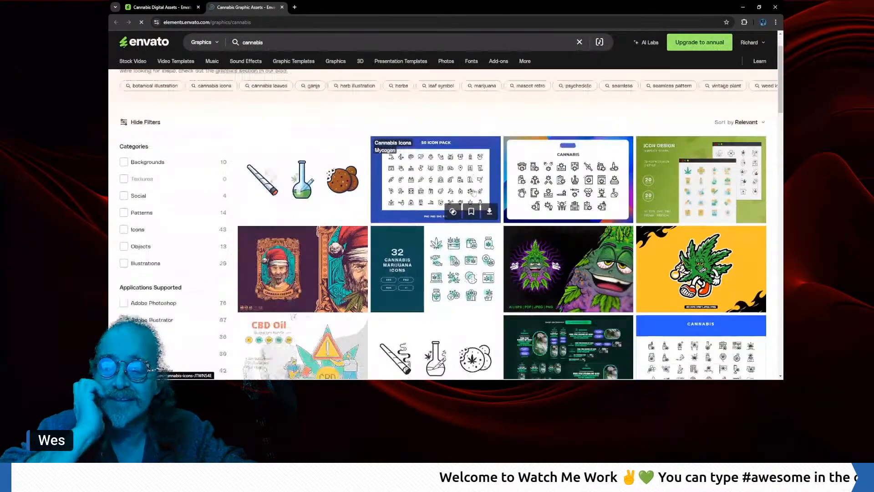
scroll(474, 192, "down", 1)
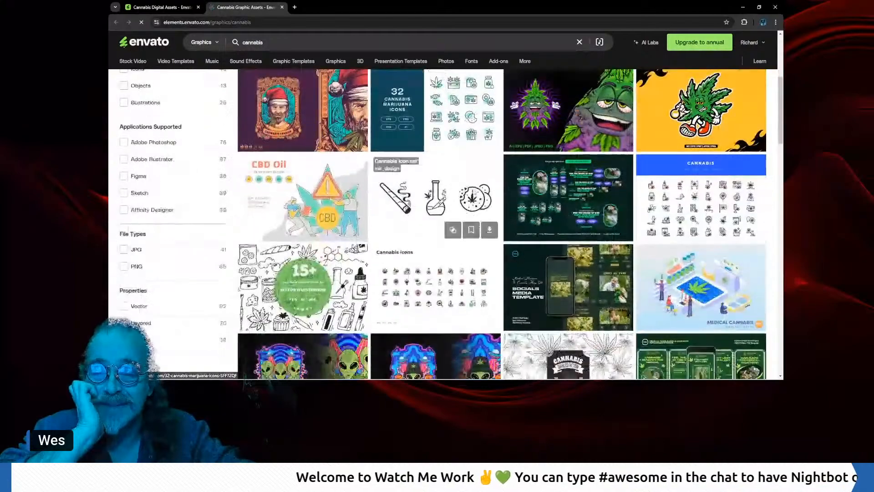
scroll(473, 192, "down", 4)
scroll(474, 192, "down", 5)
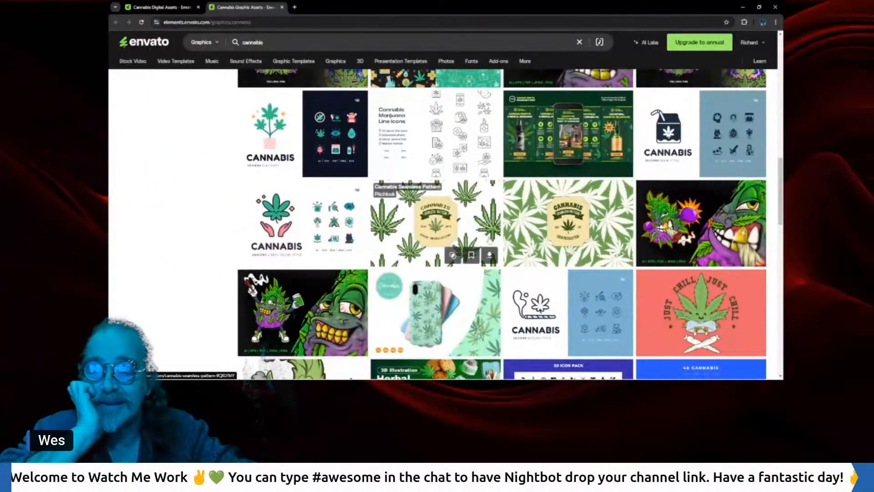
scroll(486, 217, "down", 1)
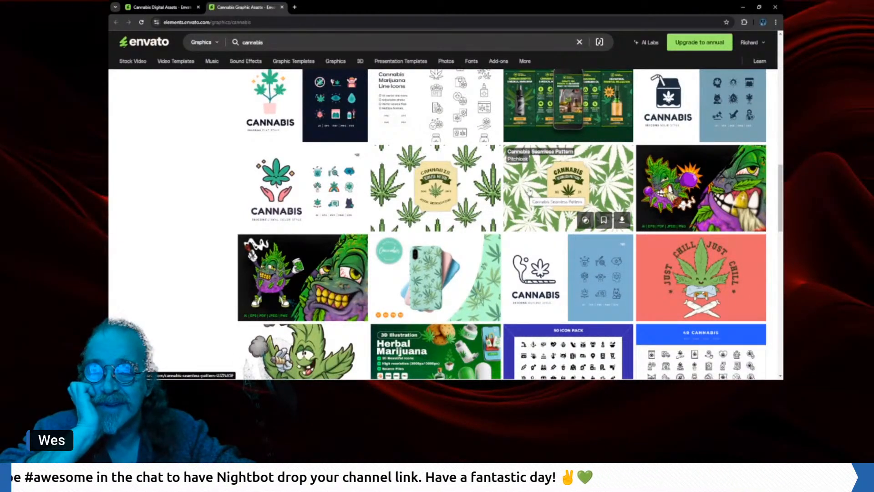
scroll(511, 203, "down", 6)
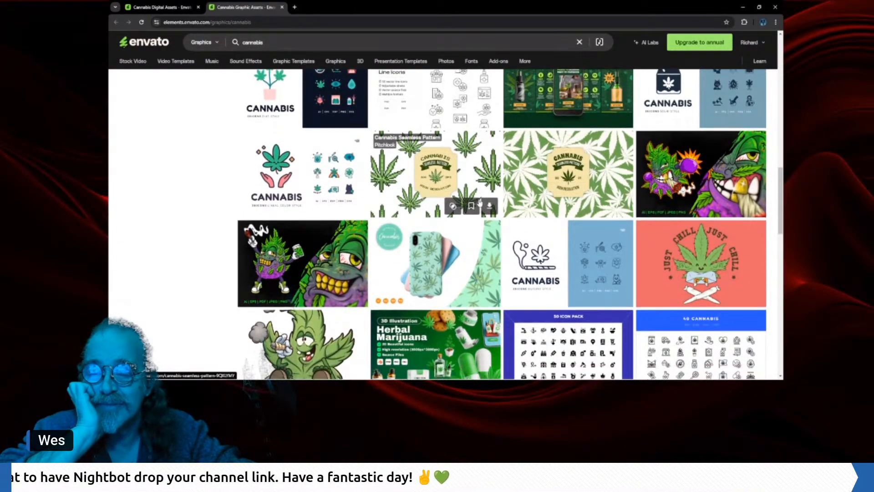
scroll(479, 202, "down", 5)
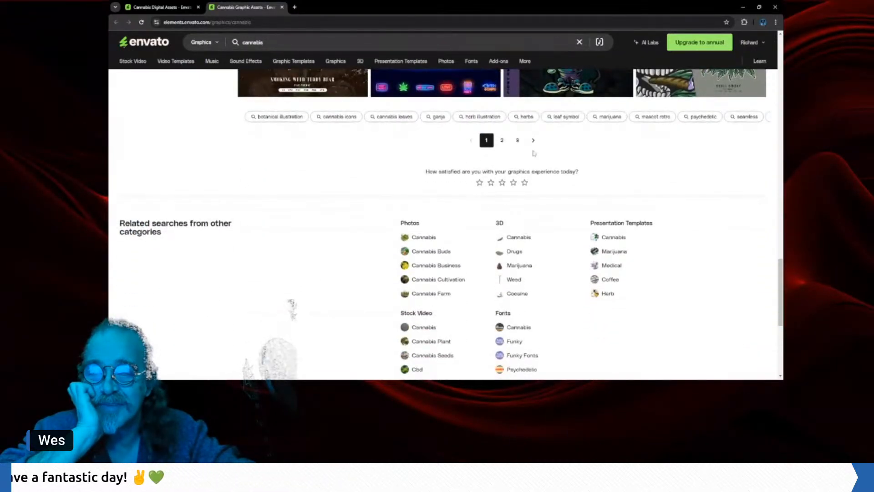
- Go to the next page of cannabis graphics and examine its patterns, illustrations and icon sets down to the page's end
left_click(534, 141)
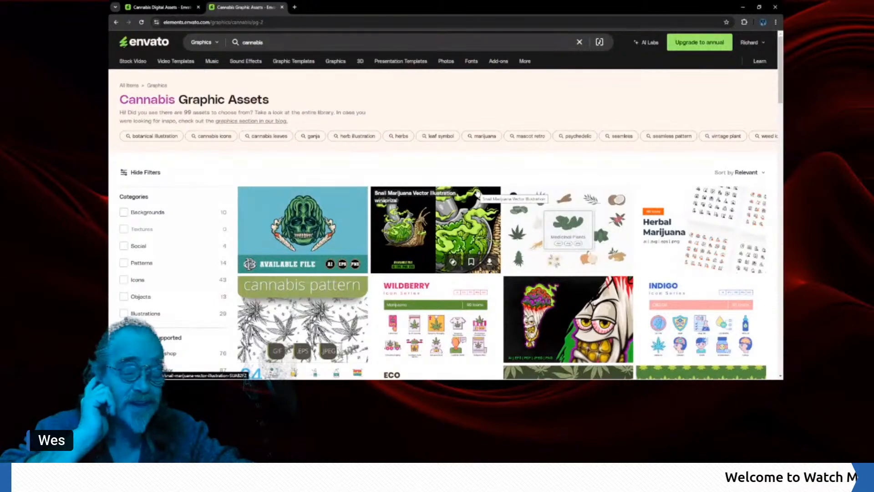
scroll(457, 183, "down", 1)
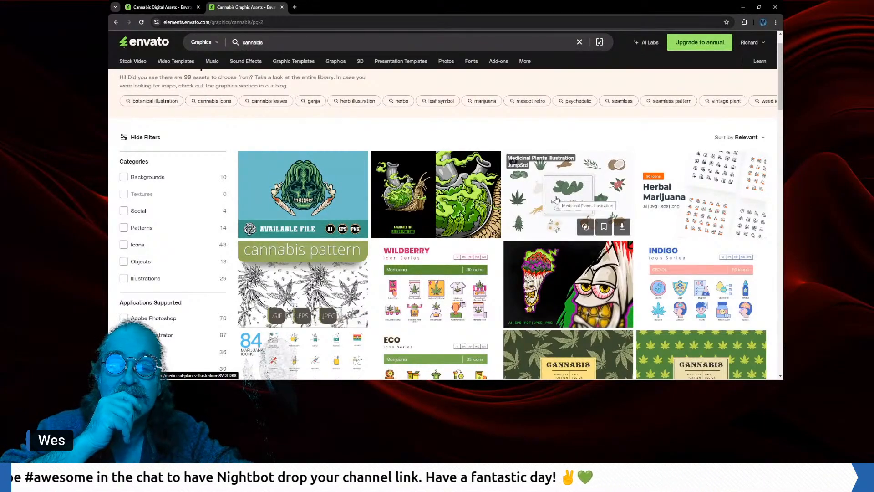
scroll(553, 201, "down", 2)
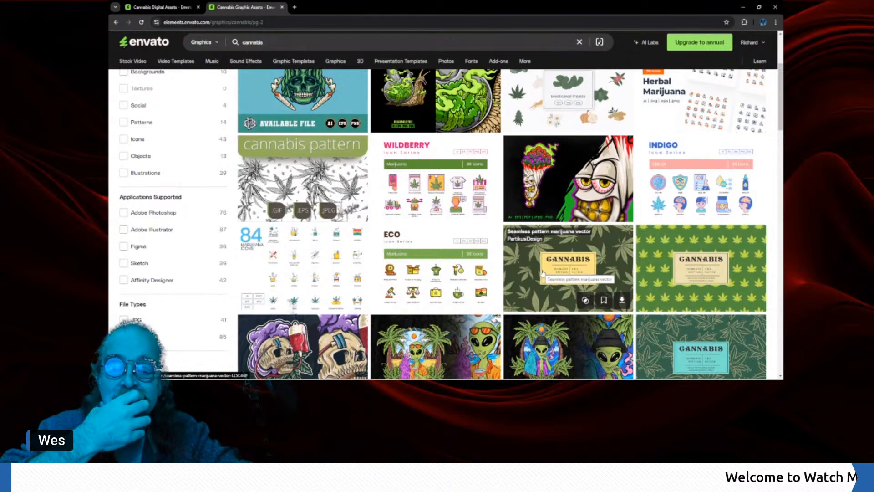
scroll(504, 246, "down", 4)
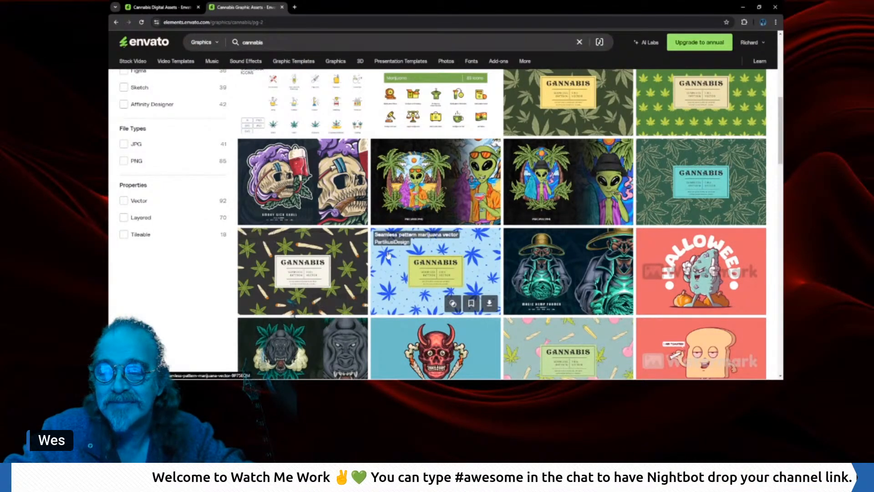
scroll(388, 255, "down", 2)
scroll(388, 255, "down", 3)
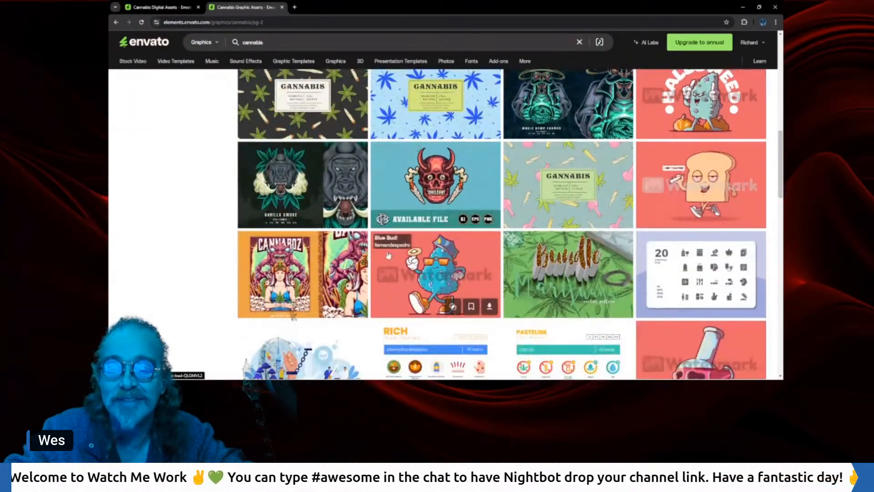
scroll(389, 255, "down", 3)
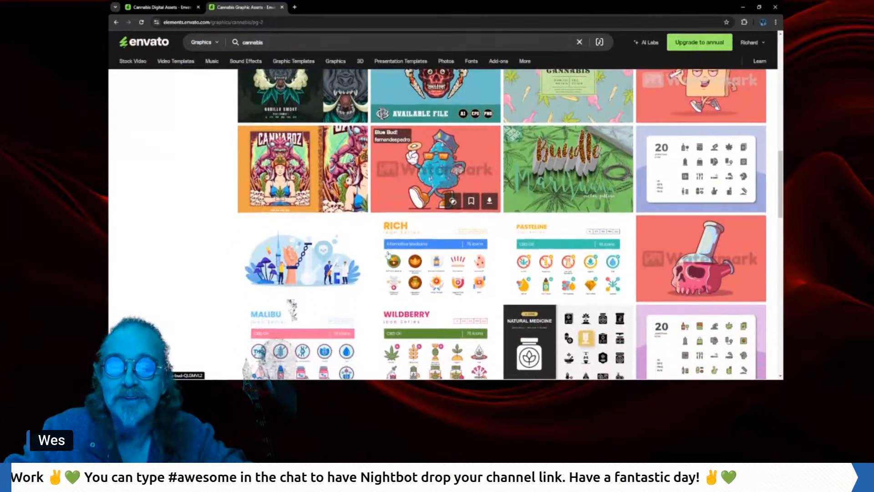
scroll(389, 255, "down", 3)
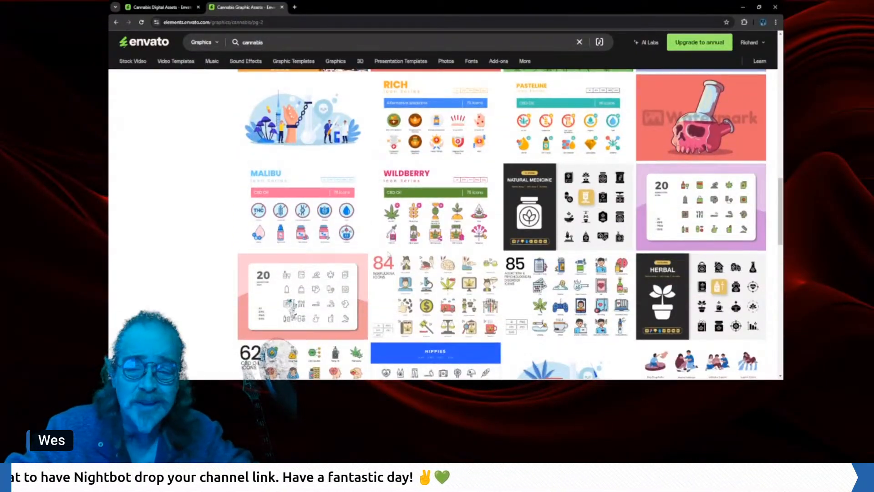
scroll(388, 255, "down", 2)
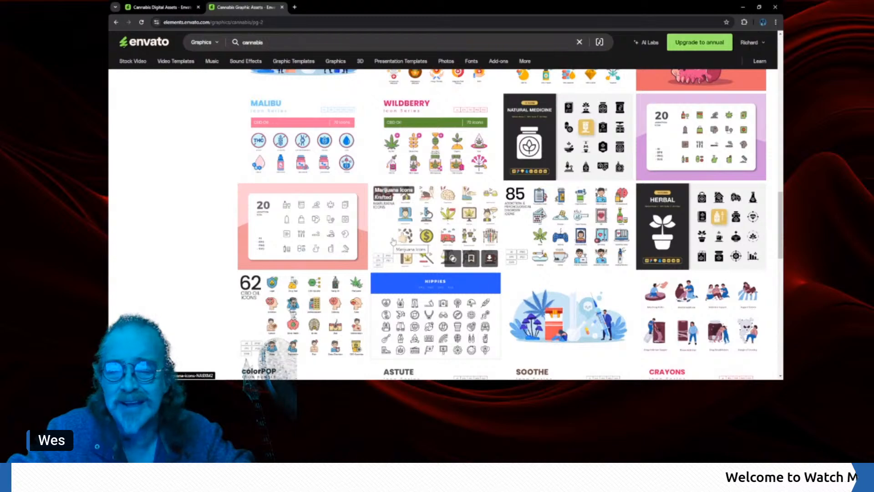
scroll(393, 241, "down", 5)
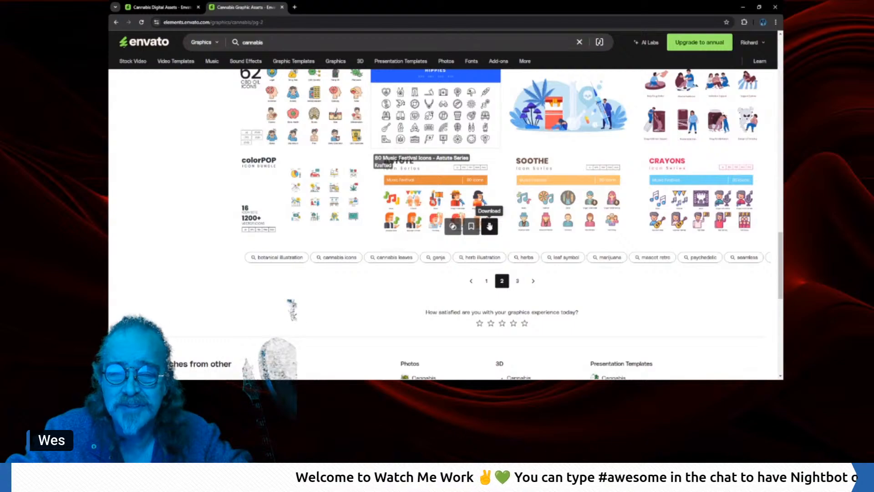
- Open the dark green "Seamless pattern marijuana vector" and download it with a license for the richnewdesign livestreams project
scroll(490, 226, "up", 1)
scroll(490, 226, "up", 15)
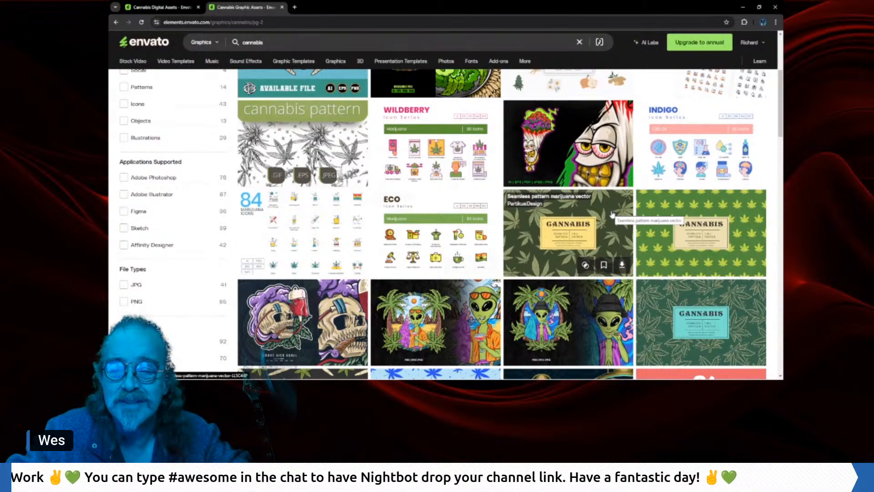
scroll(608, 214, "up", 3)
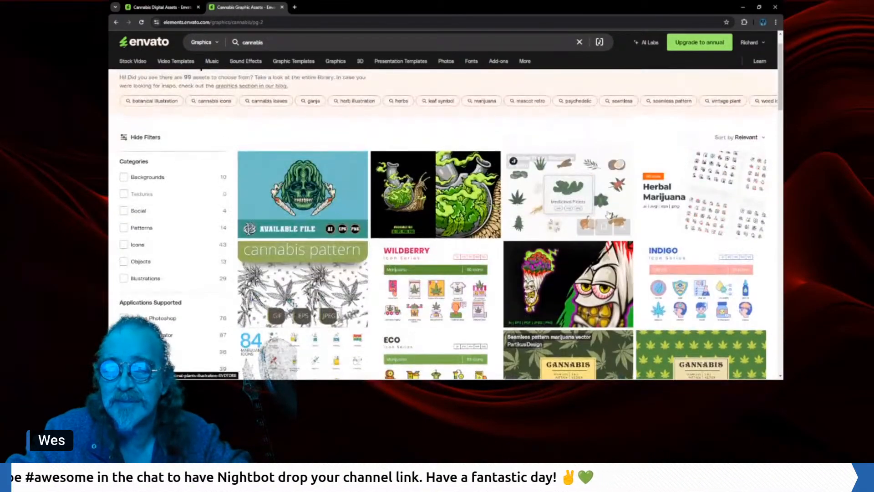
scroll(608, 214, "down", 3)
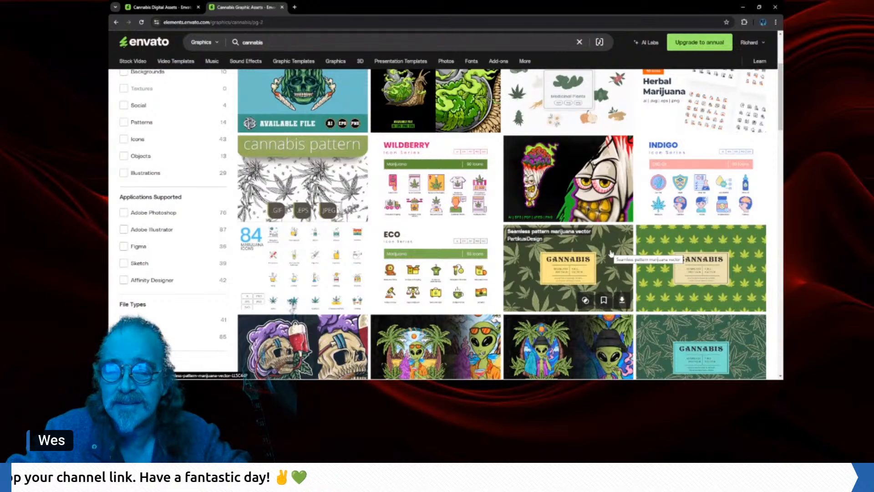
left_click(611, 253)
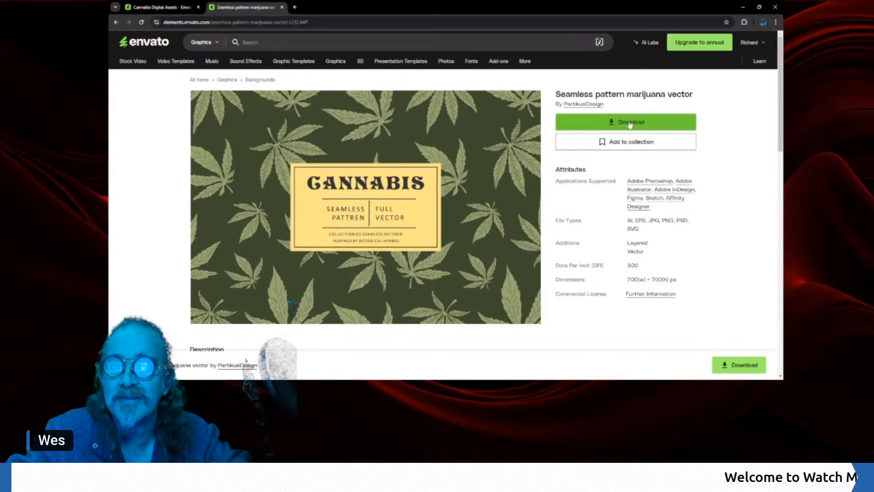
left_click(630, 124)
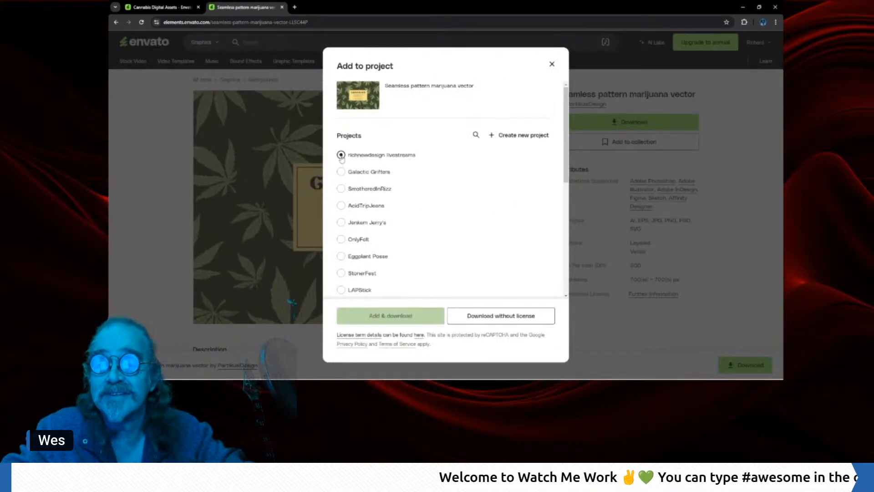
left_click(370, 314)
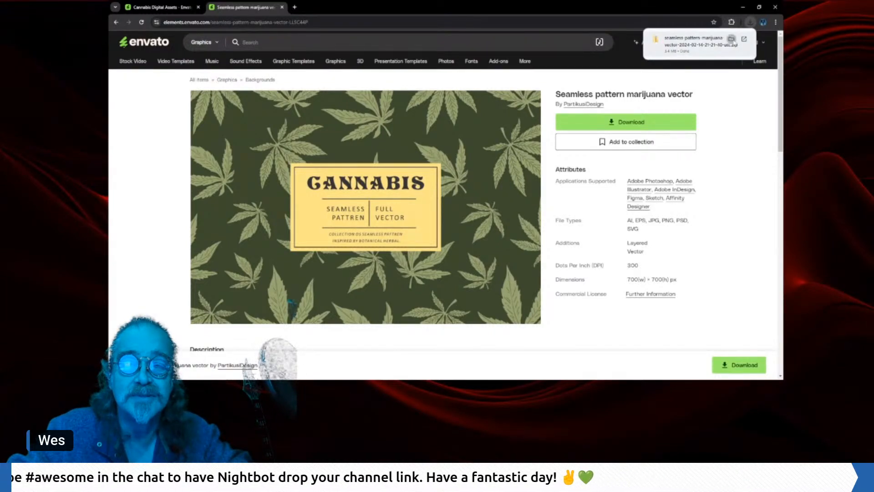
- Show the downloaded marijuana pattern in its folder and move the browser window off the Photoshop design
left_click(732, 39)
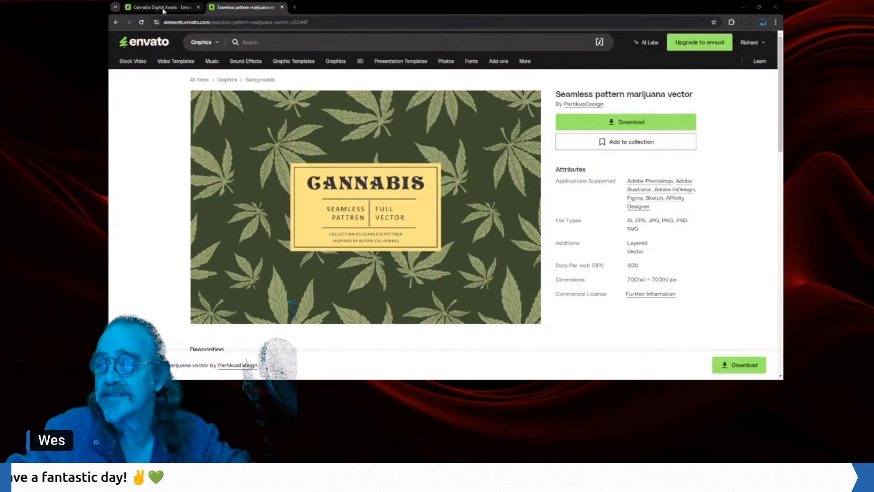
left_click_drag(408, 14, 486, 47)
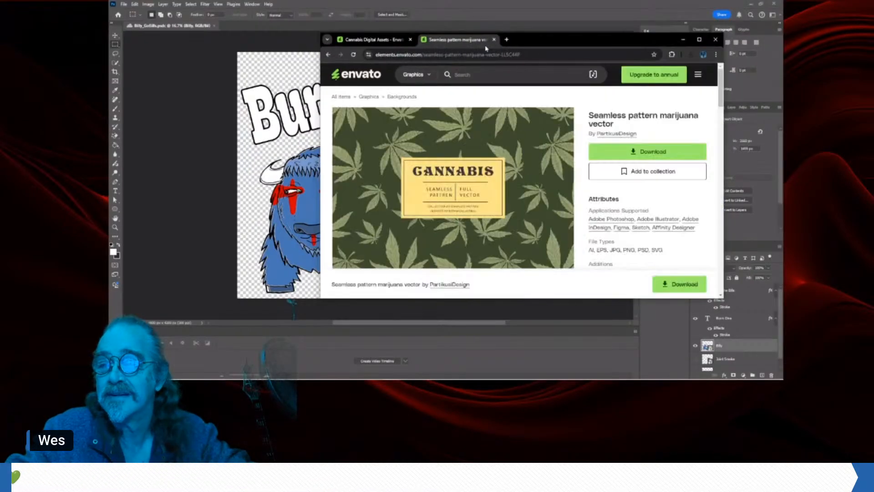
left_click_drag(586, 44, 0, 48)
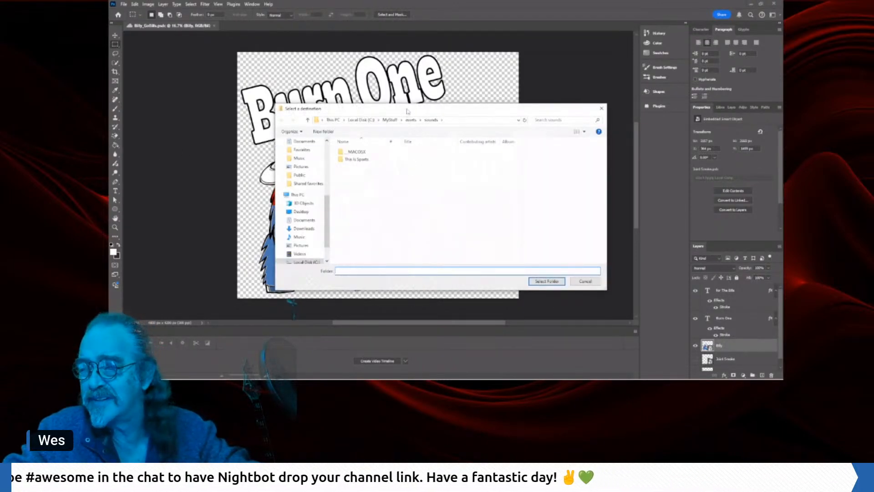
key("Escape")
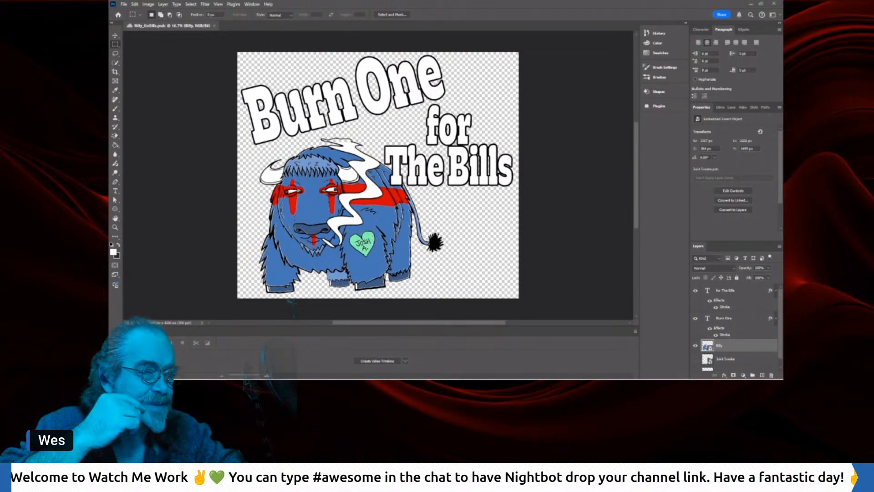
- Try placing the marijuana leaf pattern as a layer over the buffalo artwork, then delete that layer
left_click_drag(765, 145, 464, 220)
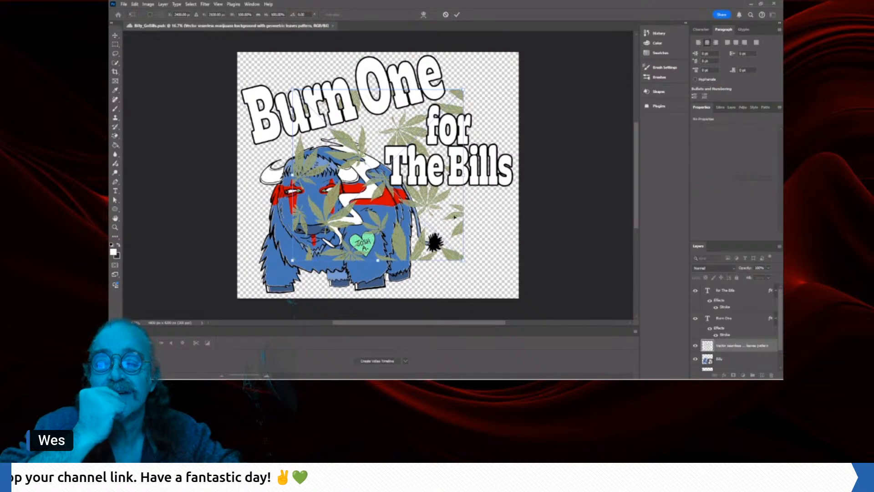
left_click_drag(441, 204, 467, 221)
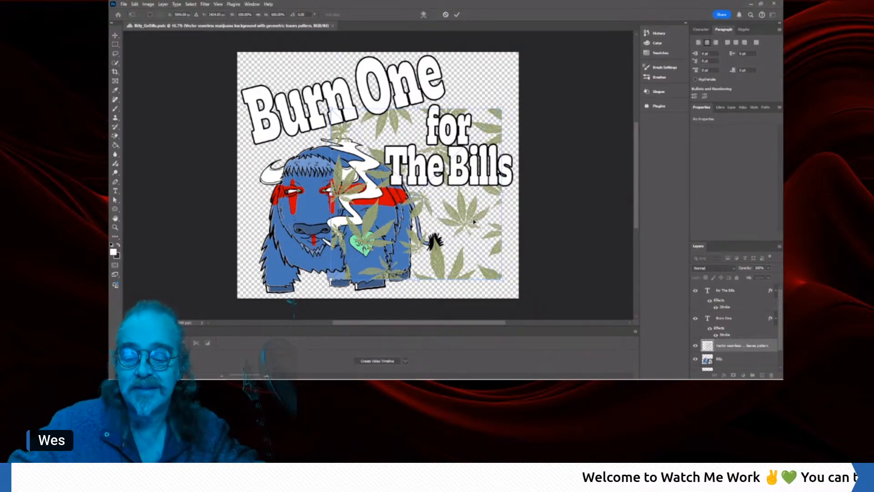
left_click_drag(474, 222, 435, 202)
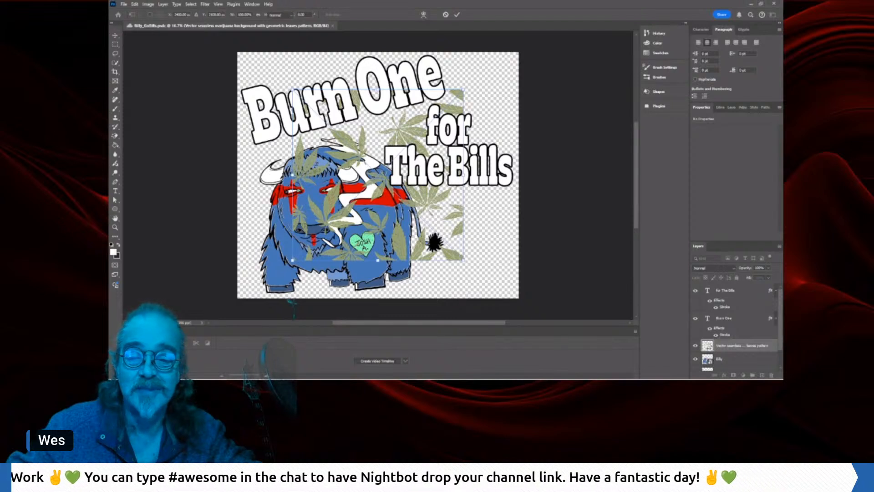
key("Return")
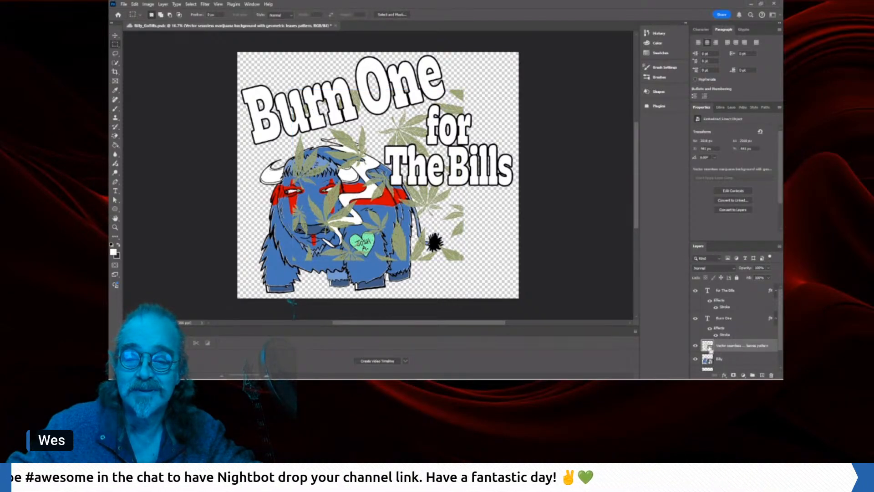
key("Delete")
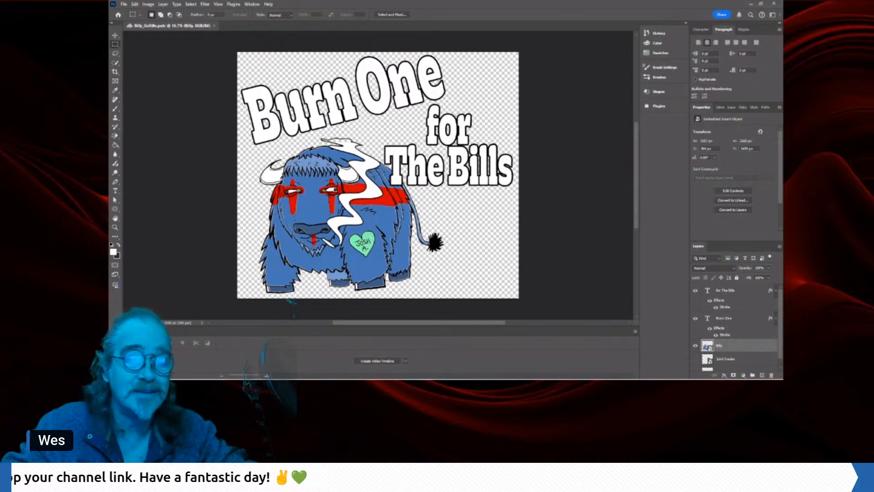
- Open the leaf pattern PNG as its own document and copy the large upright leaf at its lower right to a new layer using the Lasso
left_click_drag(758, 274, 743, 291)
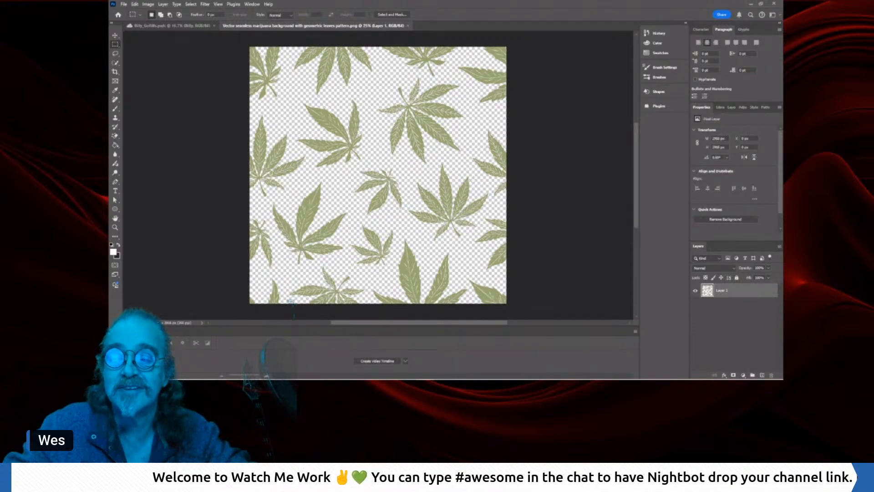
left_click(114, 54)
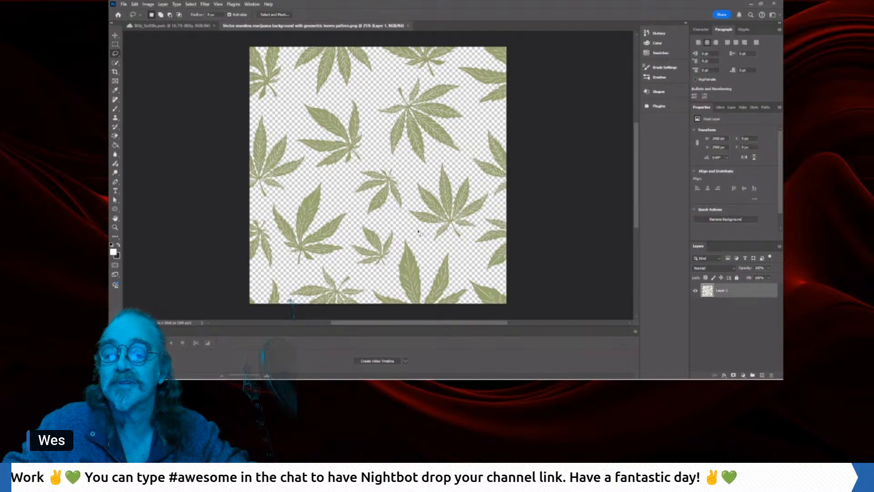
mouse_move(417, 230)
left_mouse_down()
mouse_move(407, 213)
mouse_move(420, 170)
mouse_move(438, 156)
mouse_move(455, 165)
left_mouse_up()
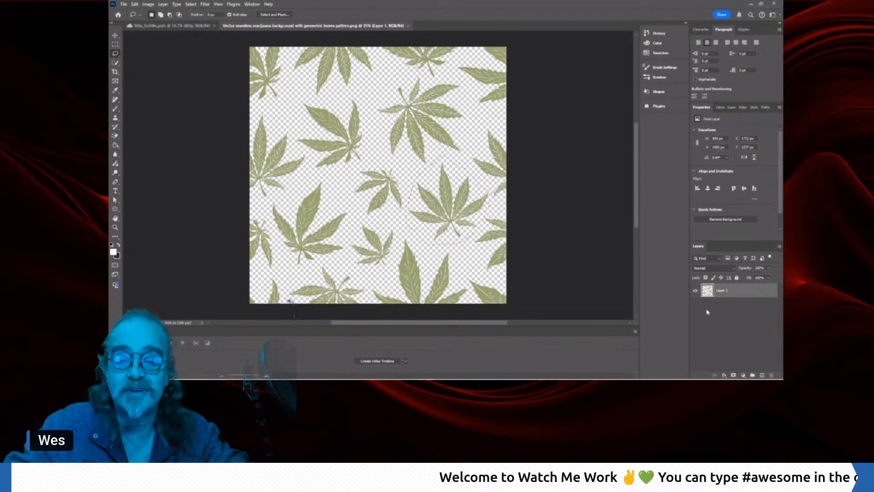
left_click(719, 326)
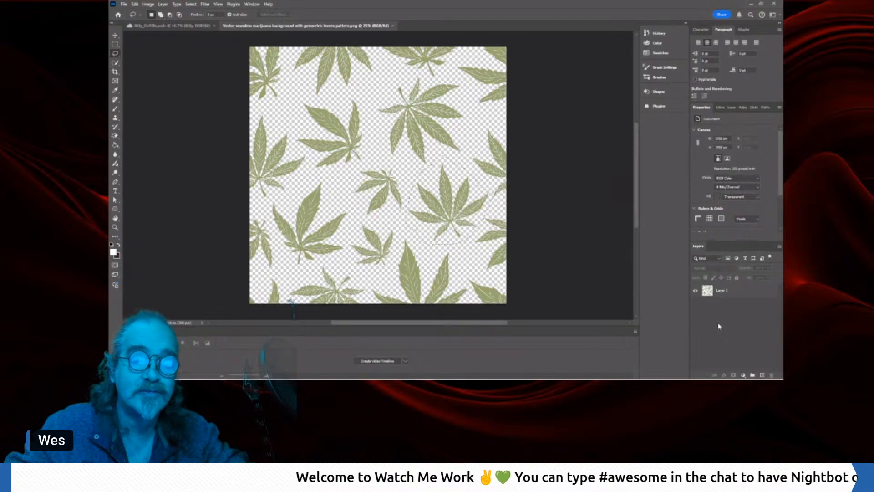
key("ctrl+j")
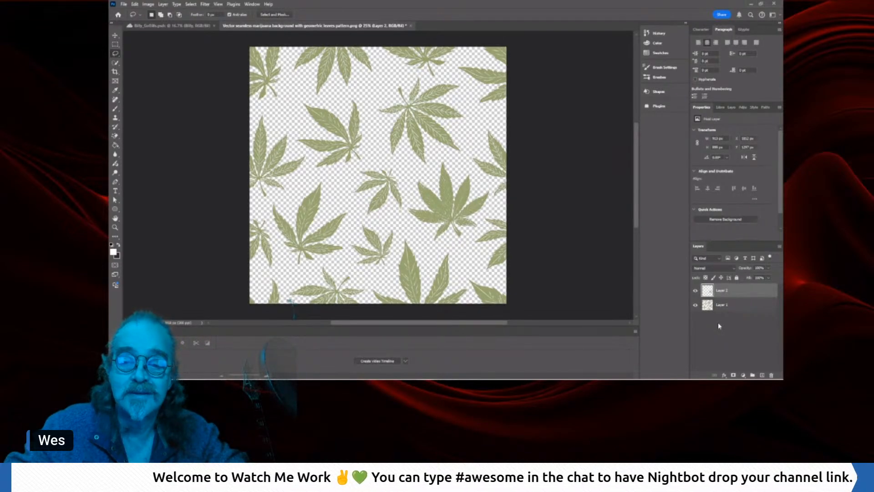
left_click(694, 305)
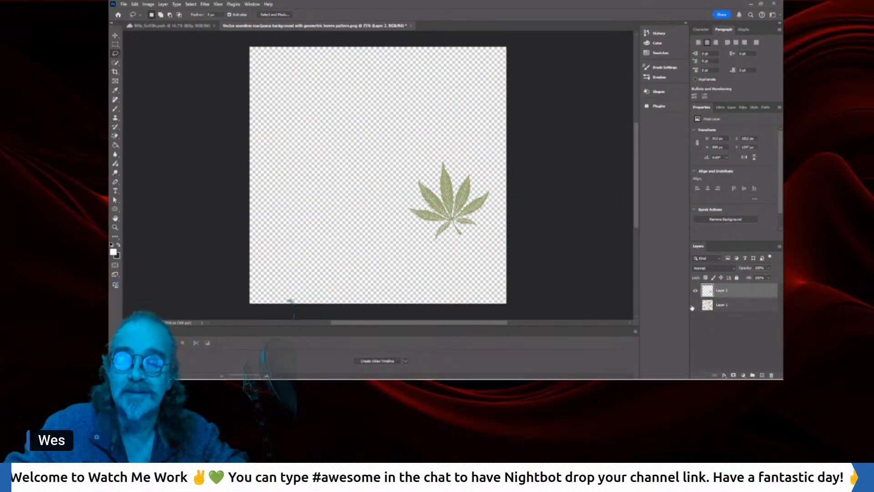
left_click(695, 305)
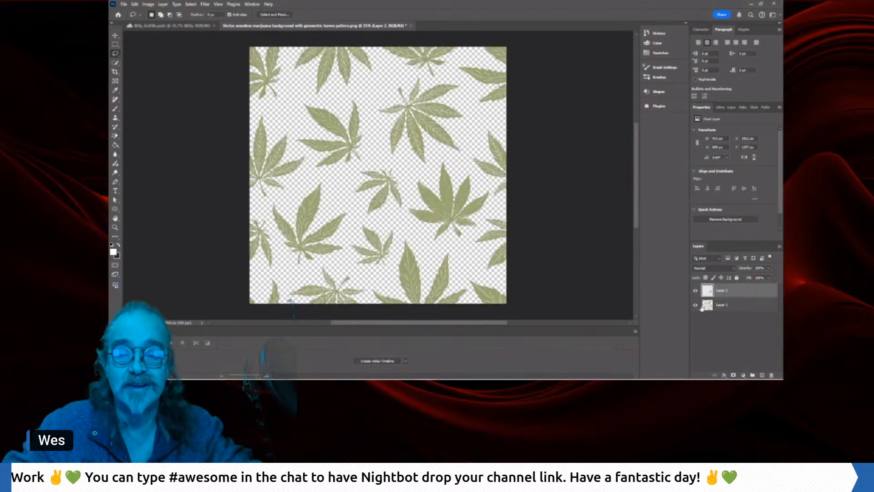
- Copy the tilted leaf in the pattern's upper left from Layer 1 to a new layer using the Lasso, and check the isolated leaves
left_click(707, 306)
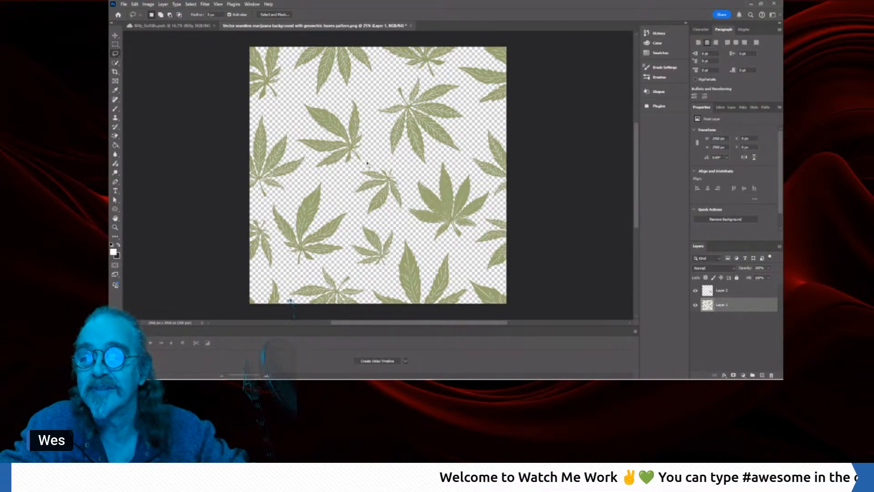
mouse_move(368, 164)
left_mouse_down()
mouse_move(313, 173)
mouse_move(292, 127)
mouse_move(302, 103)
mouse_move(357, 94)
mouse_move(373, 130)
mouse_move(367, 168)
left_mouse_up()
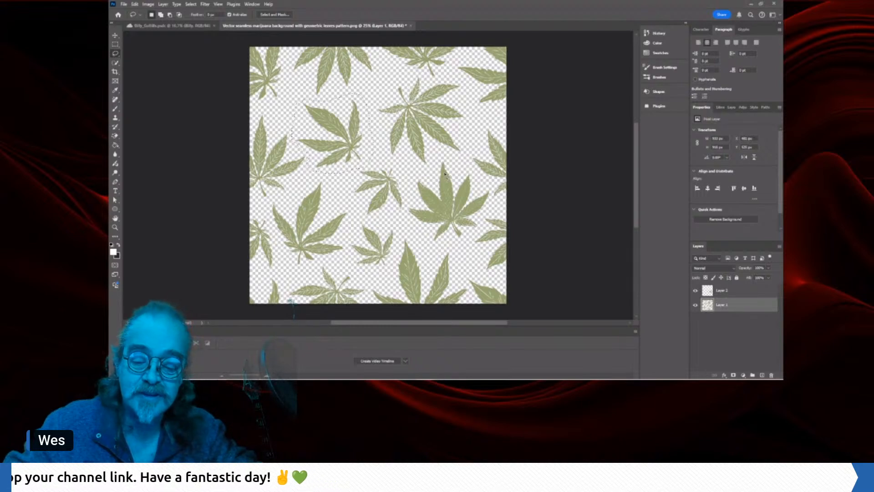
left_click(753, 341)
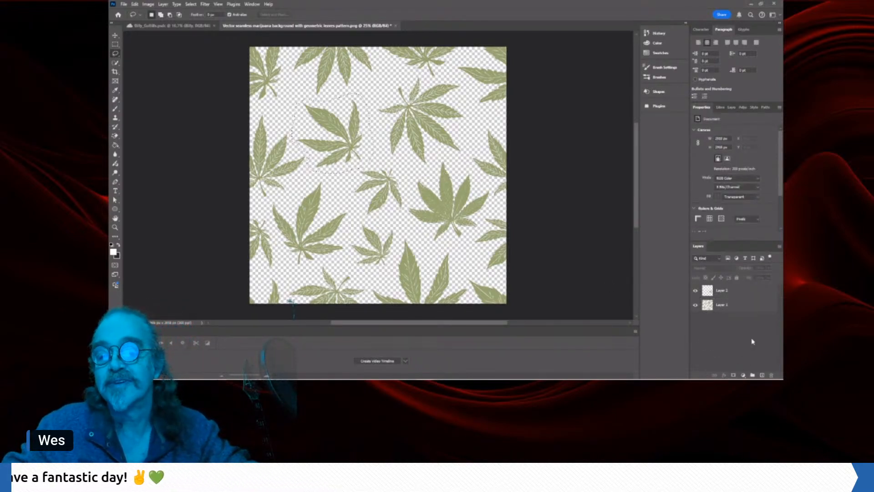
left_click(717, 306)
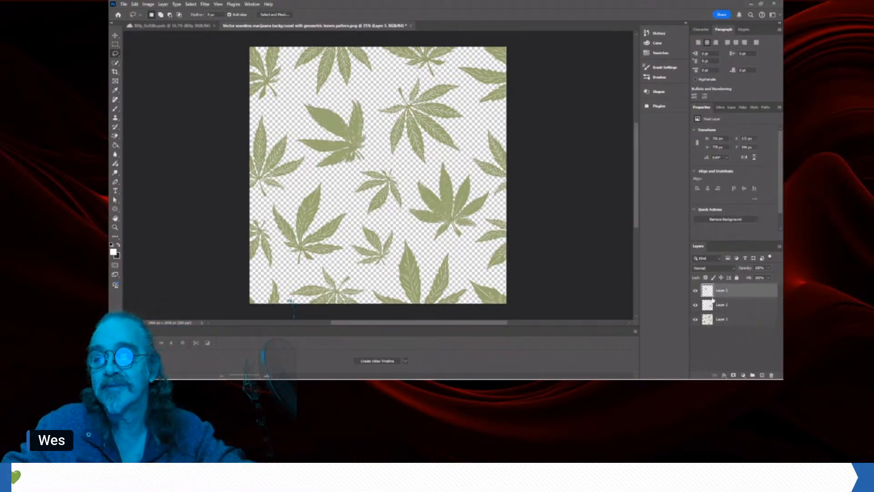
left_click(695, 320)
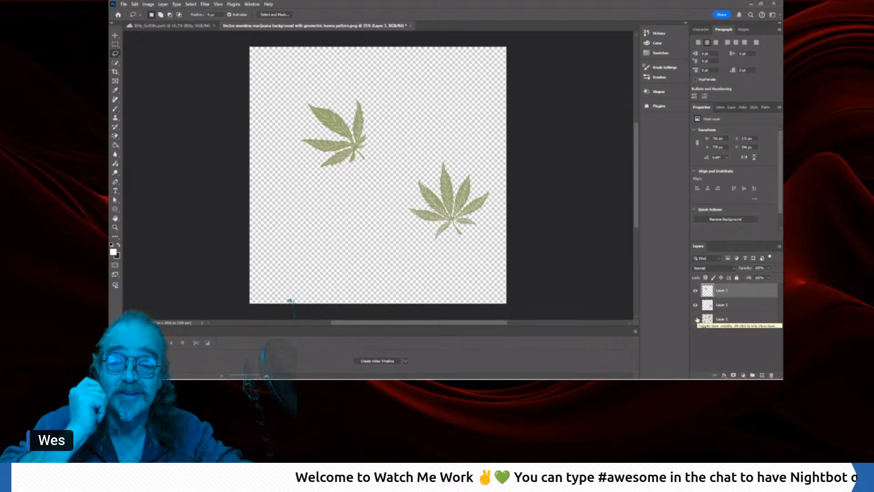
left_click(696, 320)
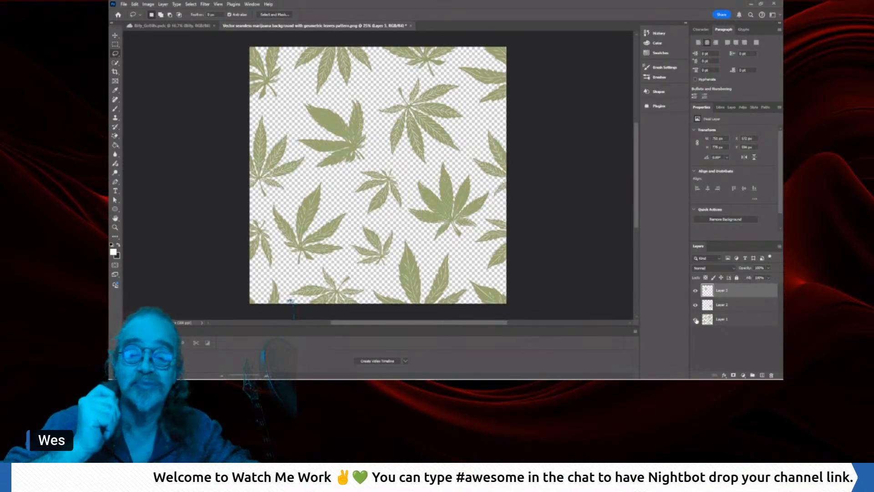
- Return to the buffalo design and lock the "for The Bills", "Burn One" and "Billy" layers
left_click(704, 310)
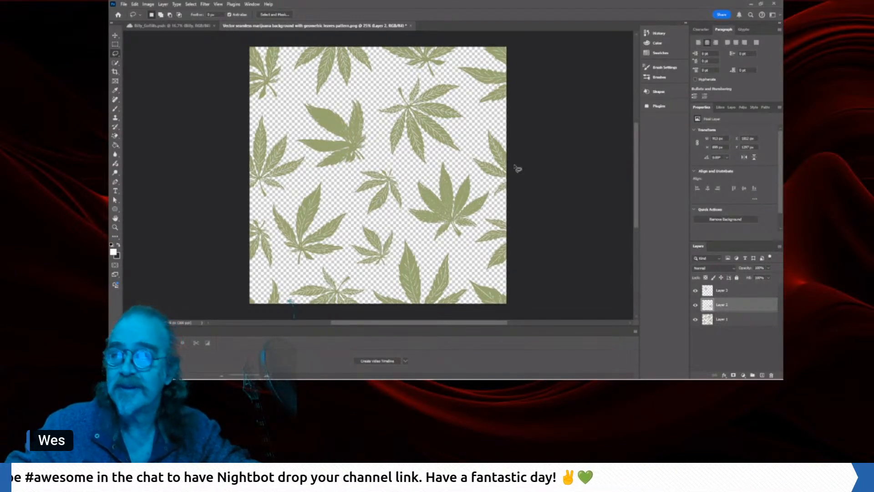
left_click(187, 26)
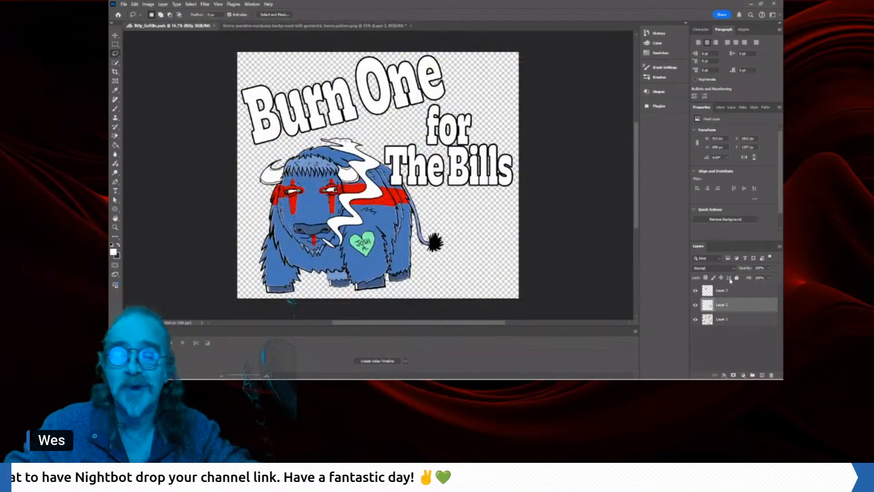
left_click(729, 293)
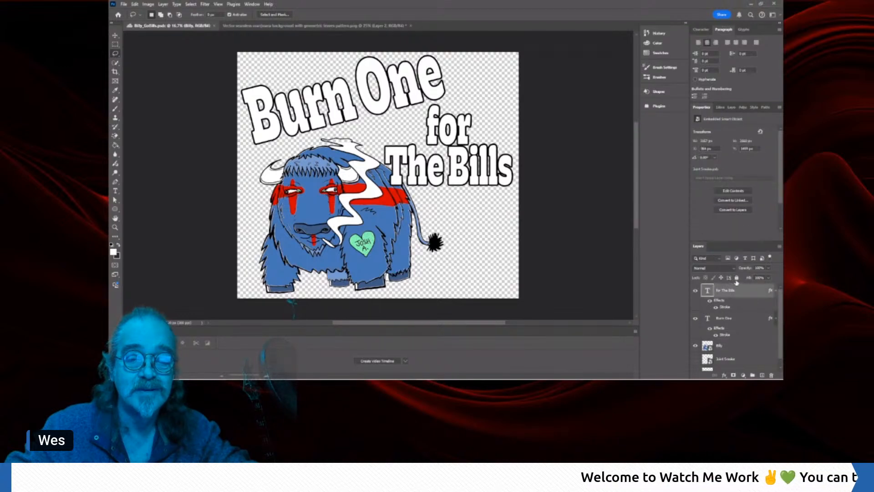
left_click(723, 319)
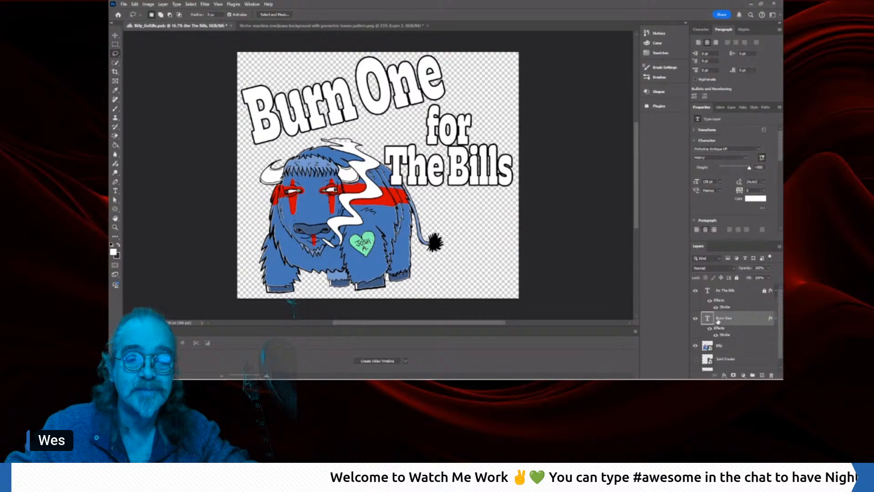
left_click(736, 278)
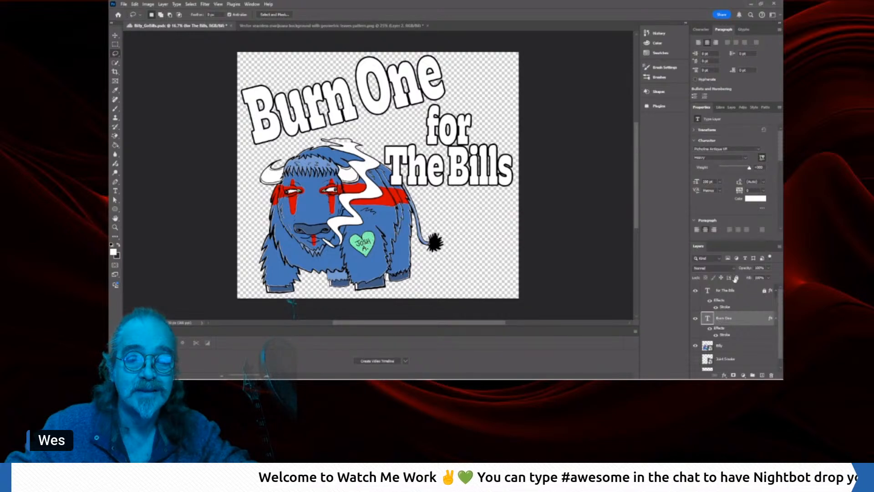
left_click(724, 345)
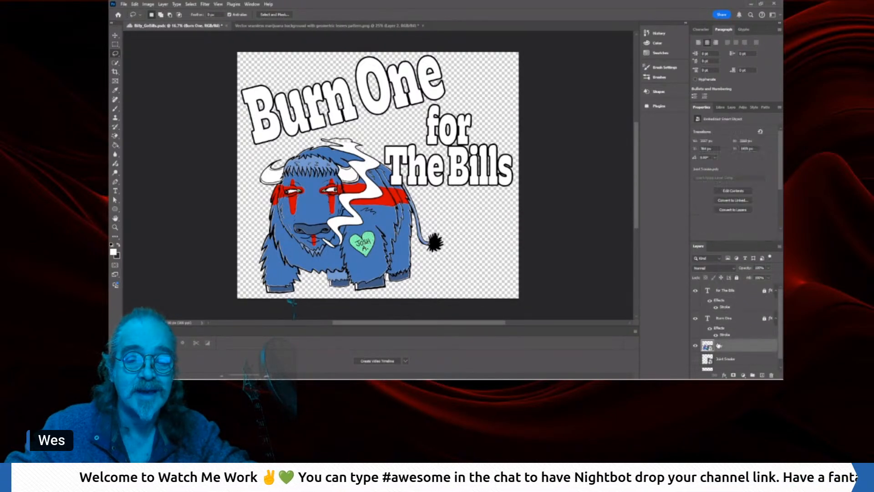
left_click(737, 278)
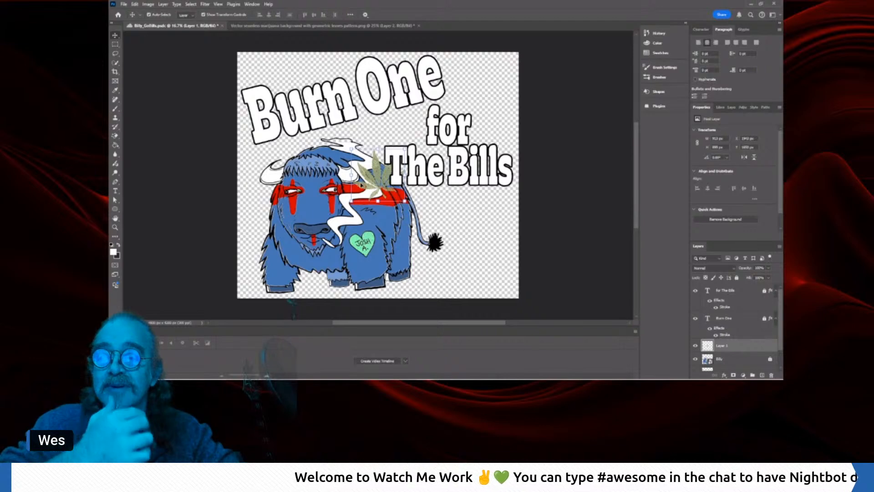
- Move the leaf into the empty corner beside "Burn One", rotate it about 54° clockwise and enlarge it to about 152%
left_click_drag(362, 185, 474, 85)
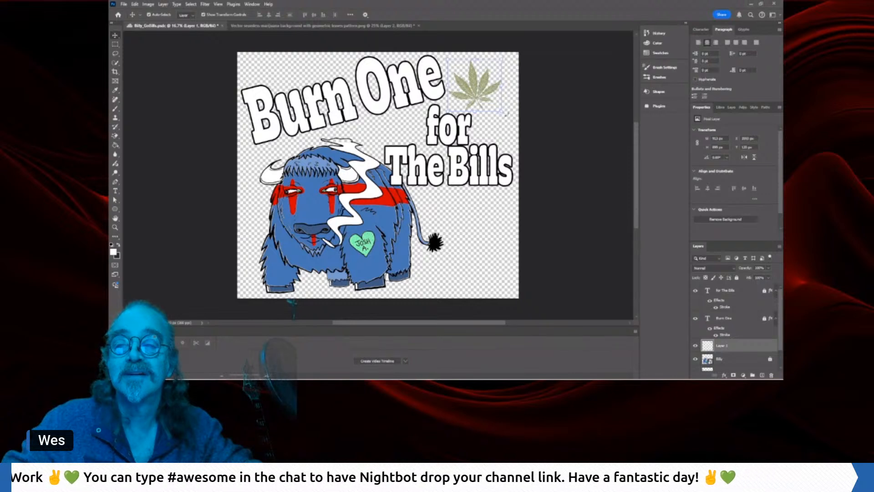
key("ctrl+t")
left_click_drag(507, 114, 474, 137)
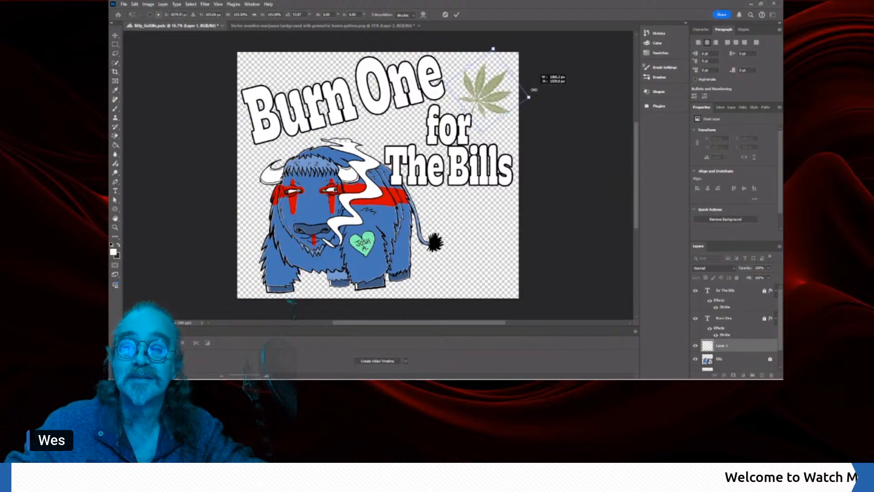
left_click_drag(542, 85, 563, 82)
left_click_drag(499, 98, 481, 97)
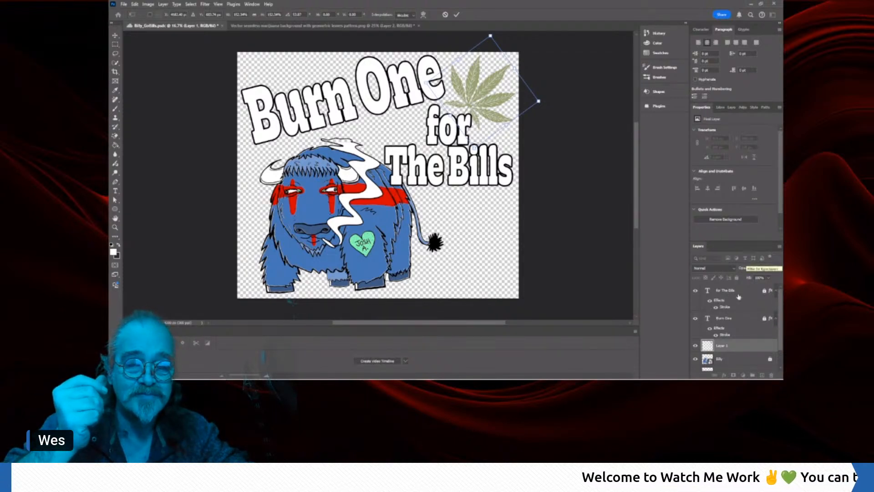
left_click(720, 361)
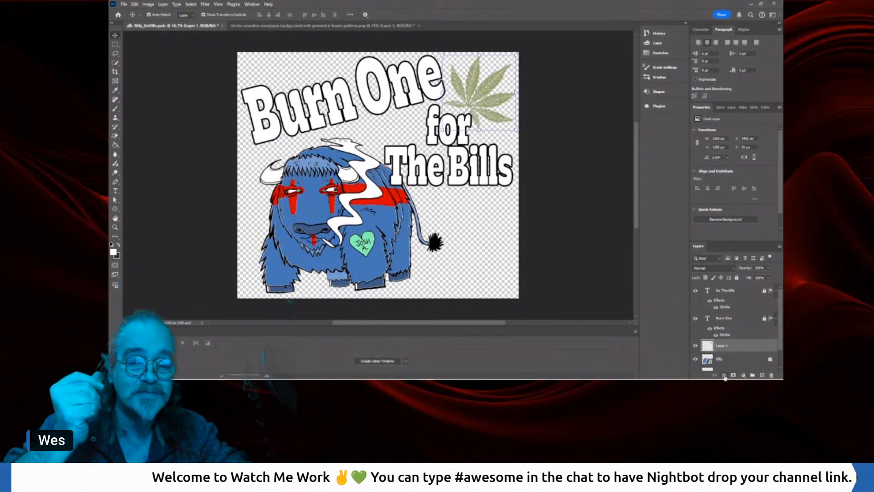
- Apply a Color Overlay to the leaf on Layer 1, using dark green #00a704 in Normal blend mode at 100% opacity
left_click(725, 376)
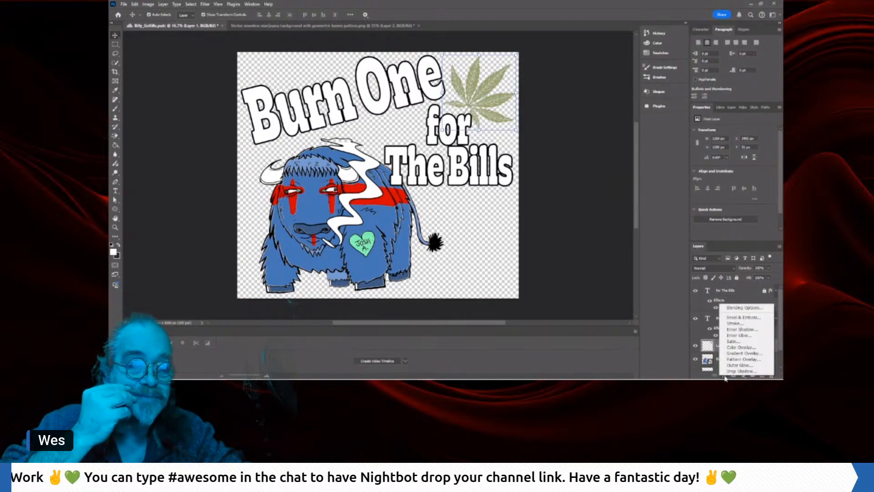
left_click(727, 347)
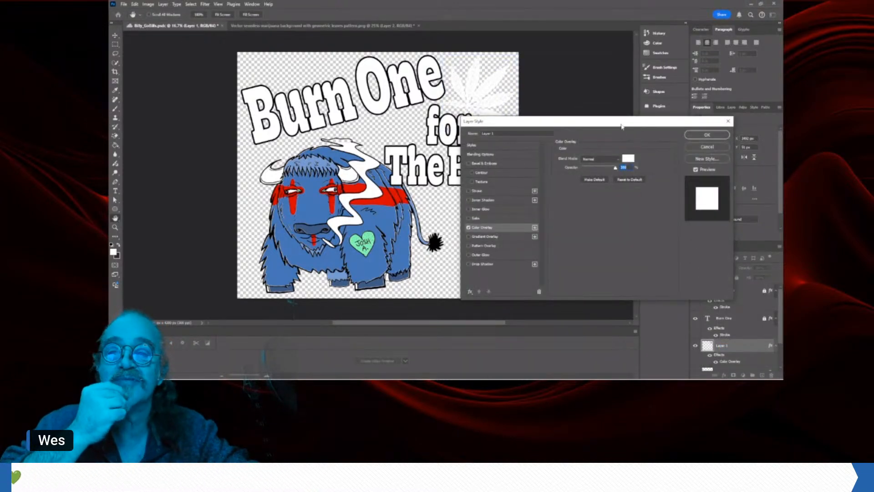
left_click_drag(623, 126, 646, 169)
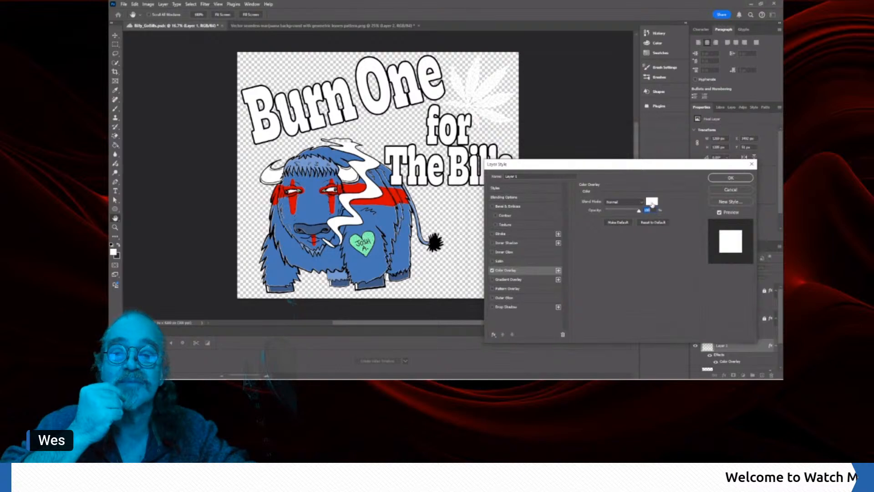
left_click(652, 201)
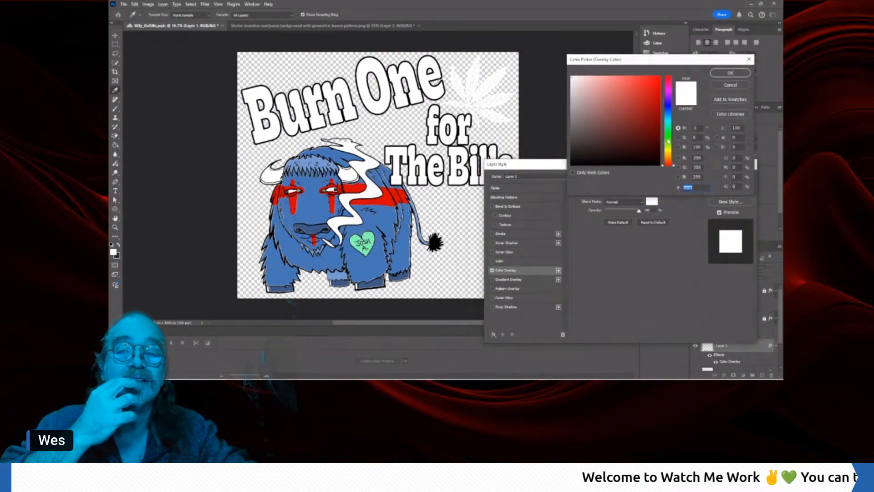
left_click(668, 142)
left_click_drag(653, 103, 668, 73)
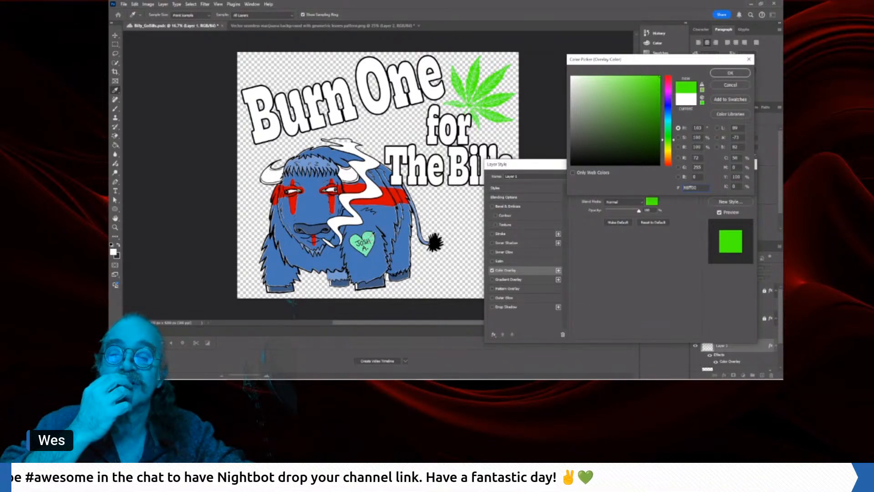
left_click(370, 237)
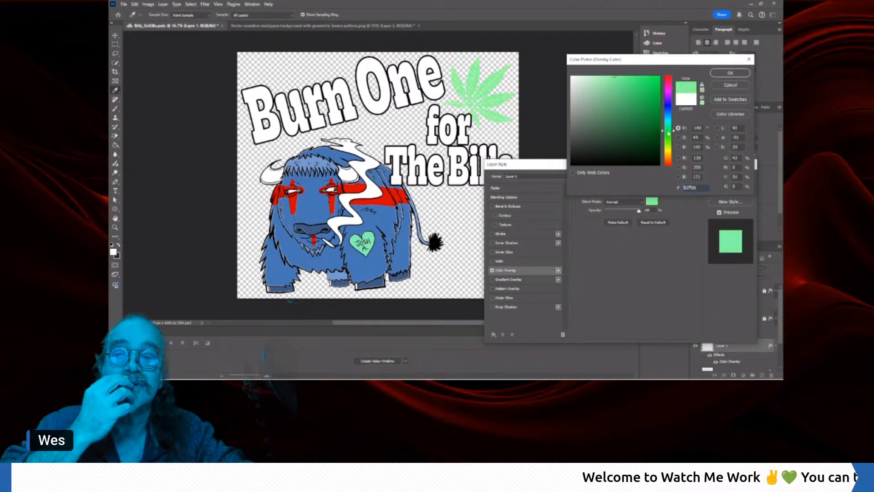
left_click_drag(668, 137, 664, 110)
left_click(661, 107)
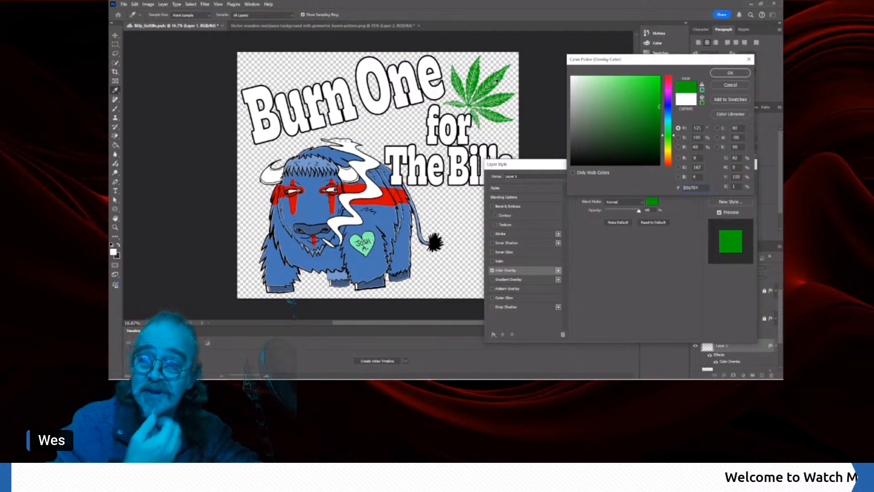
left_click(730, 73)
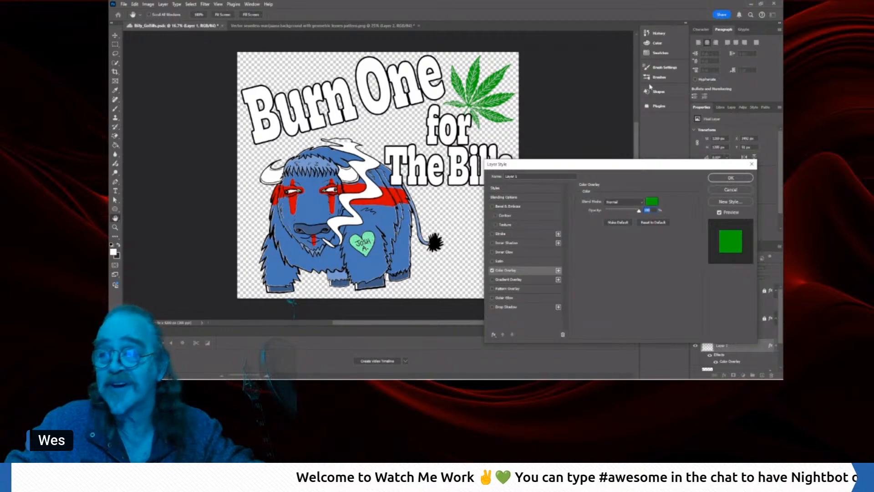
left_click(731, 177)
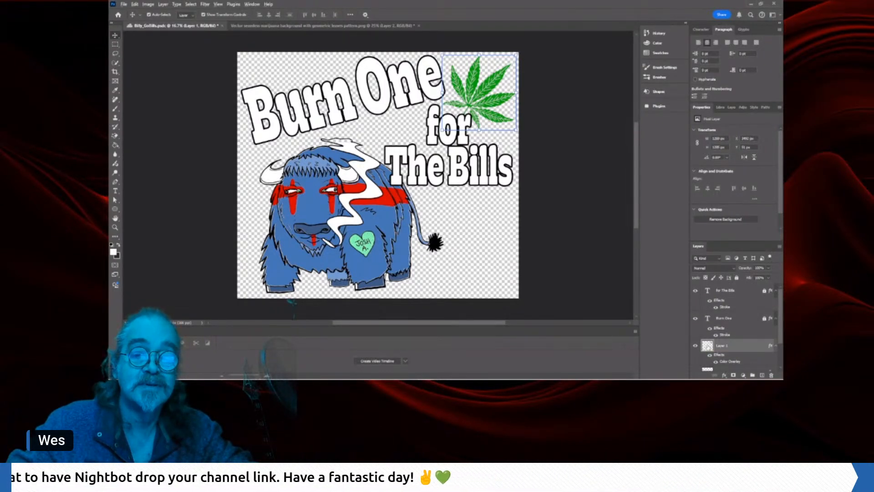
- Rename the leaf layer as Leaf Green, duplicate it directly beneath itself, and name the copy Leaf White
left_click(723, 347, "alt")
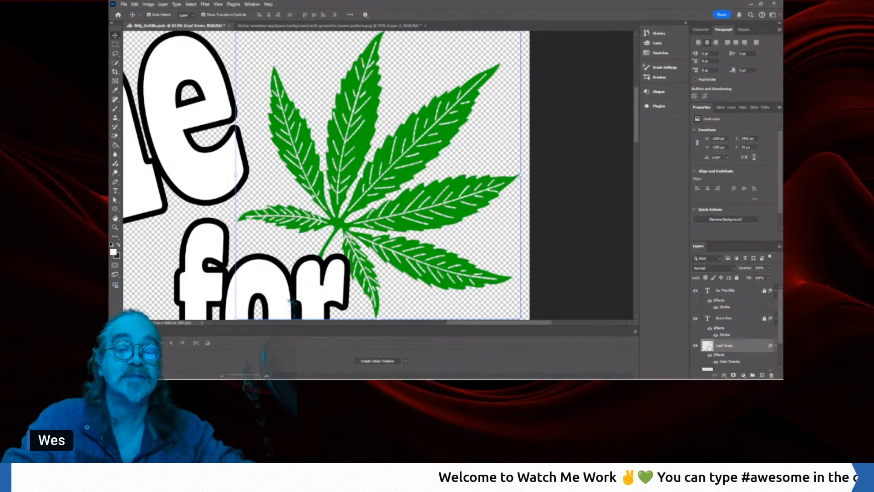
left_click(709, 350)
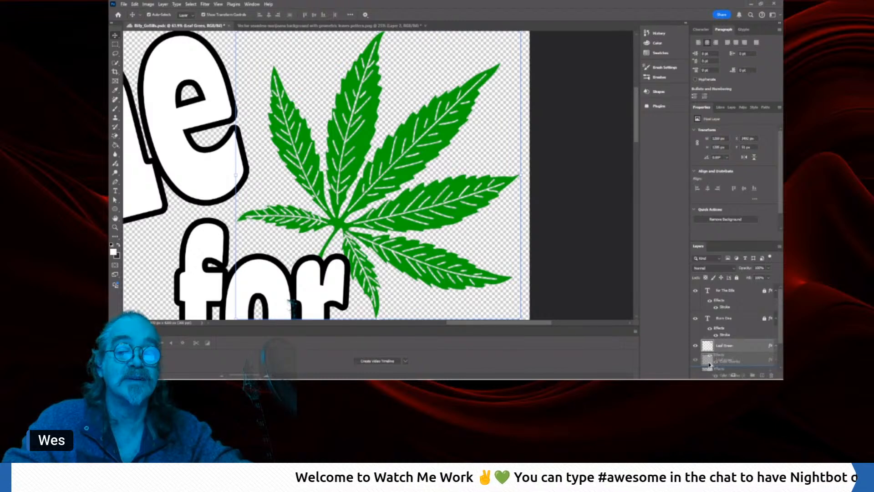
left_click_drag(709, 364, 710, 365)
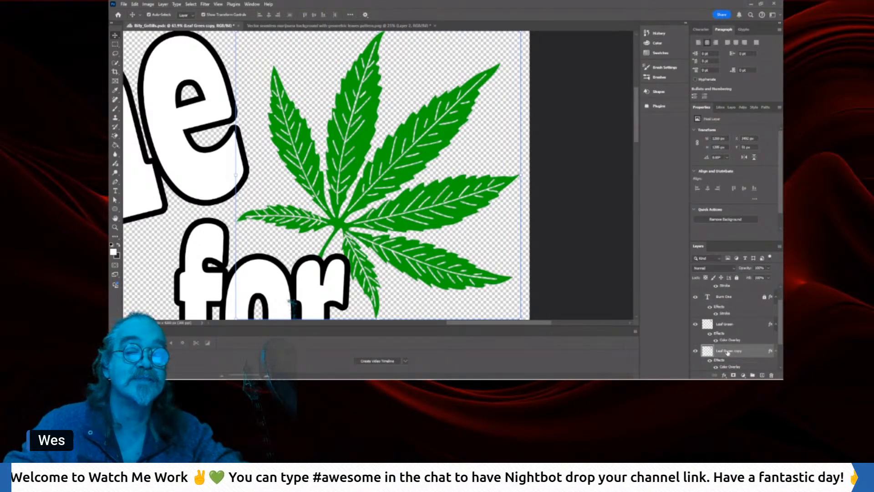
double_click(729, 351)
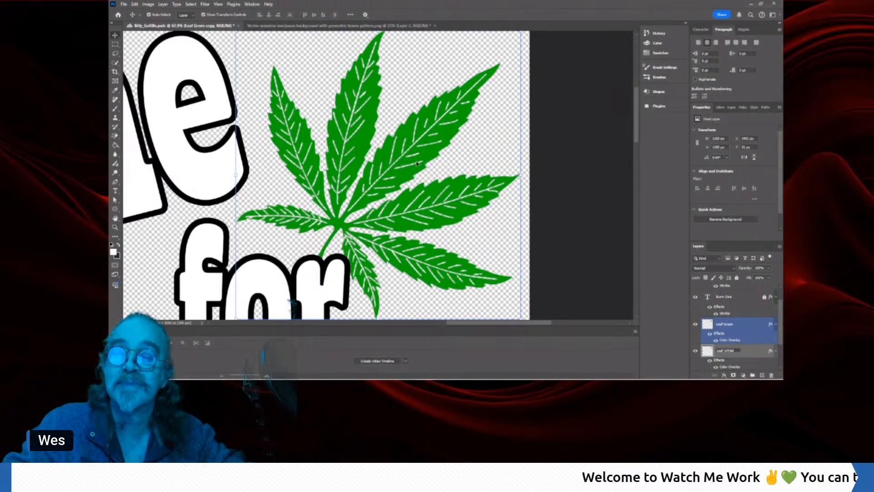
left_click(532, 217)
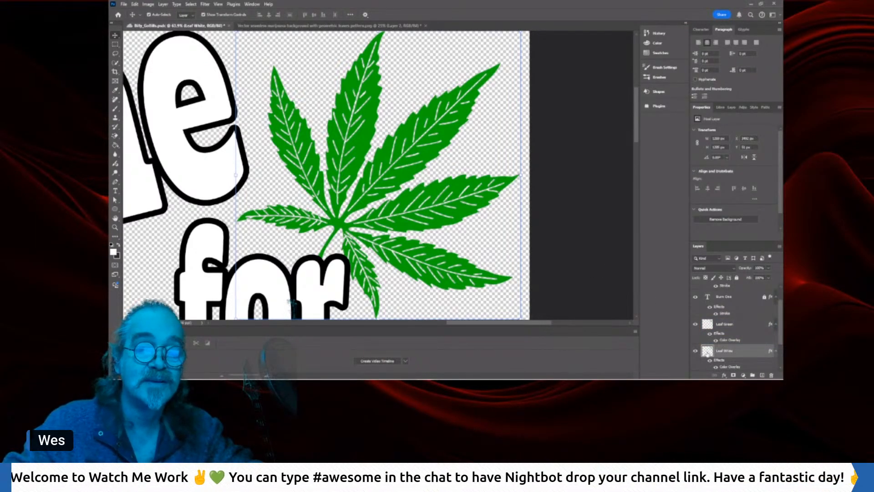
- Set the Color Overlay of the Leaf White layer to white
left_click(708, 355)
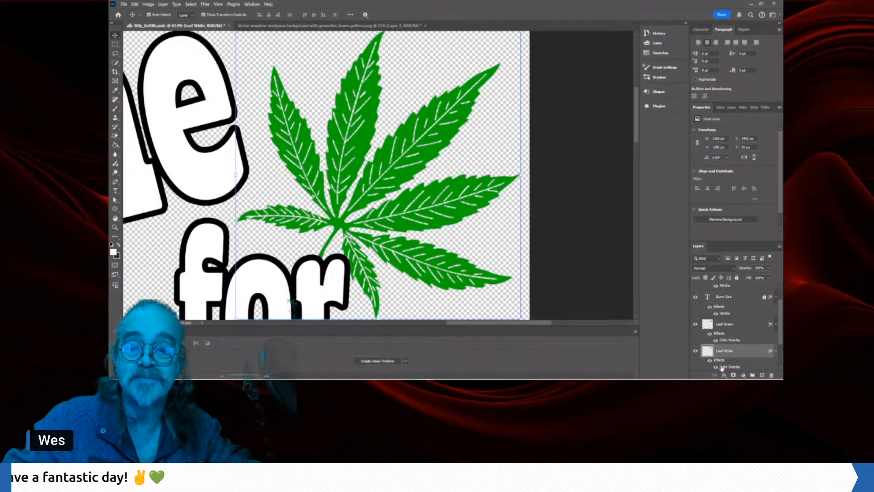
double_click(722, 368)
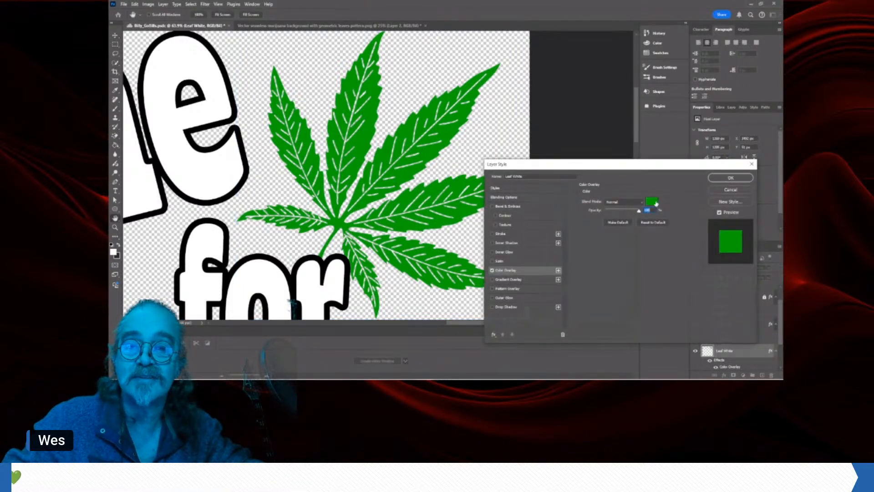
left_click(654, 202)
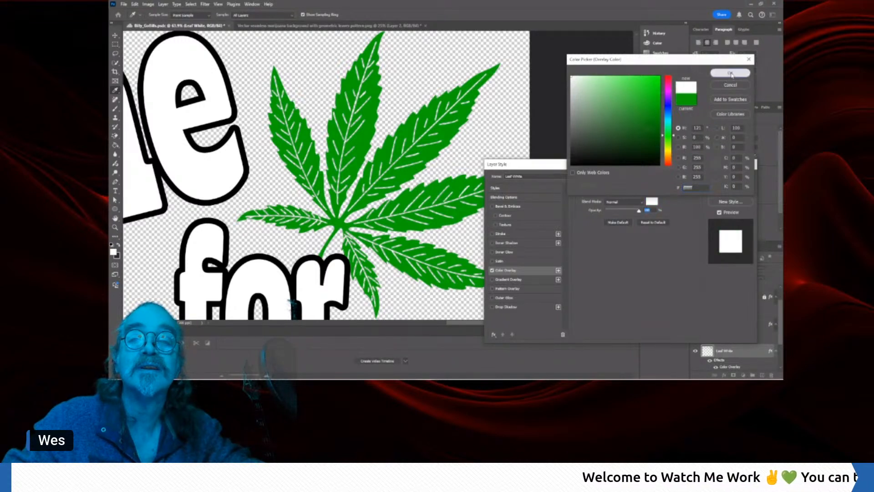
left_click(731, 73)
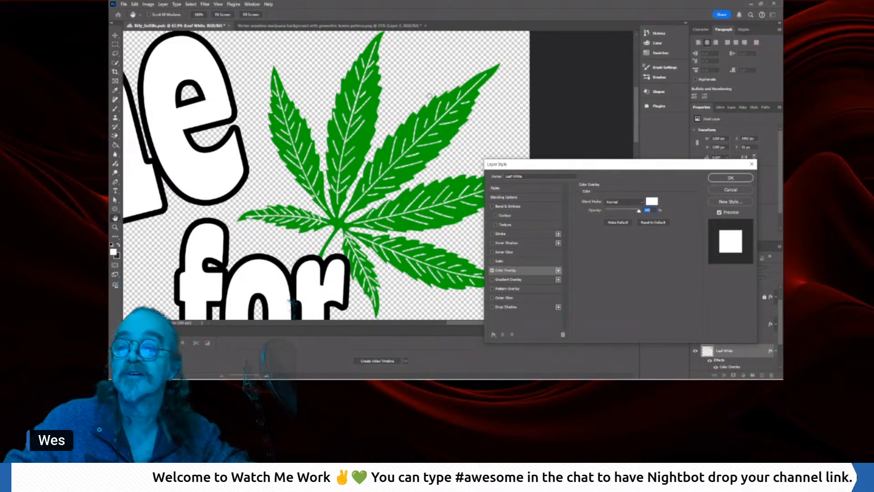
left_click(730, 178)
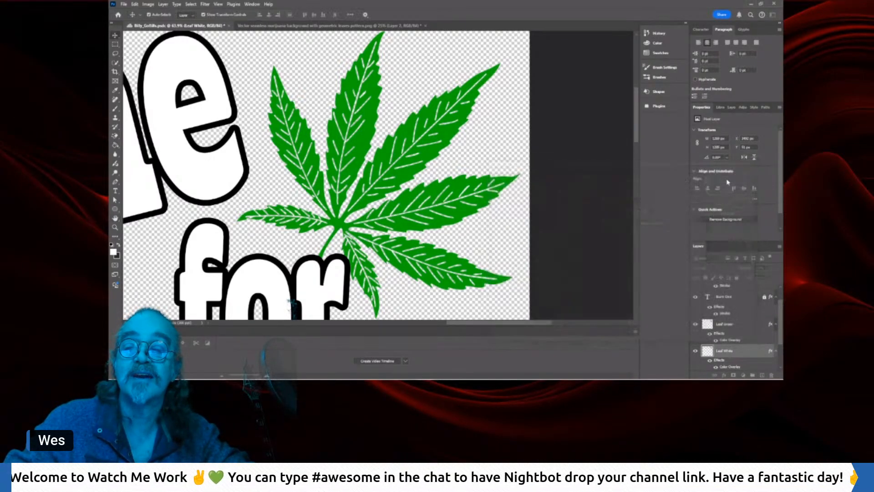
- Try applying a Gaussian Blur with a radius of several hundred pixels to the Leaf White layer
left_click(710, 325)
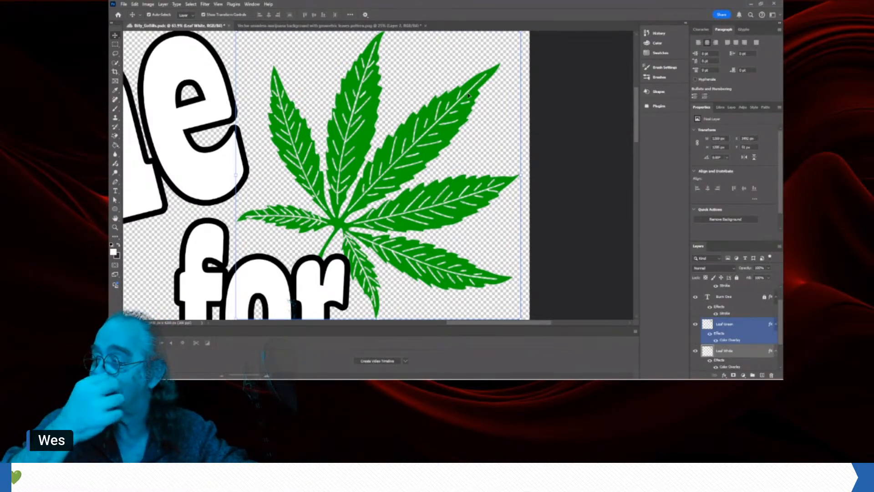
left_click(205, 4)
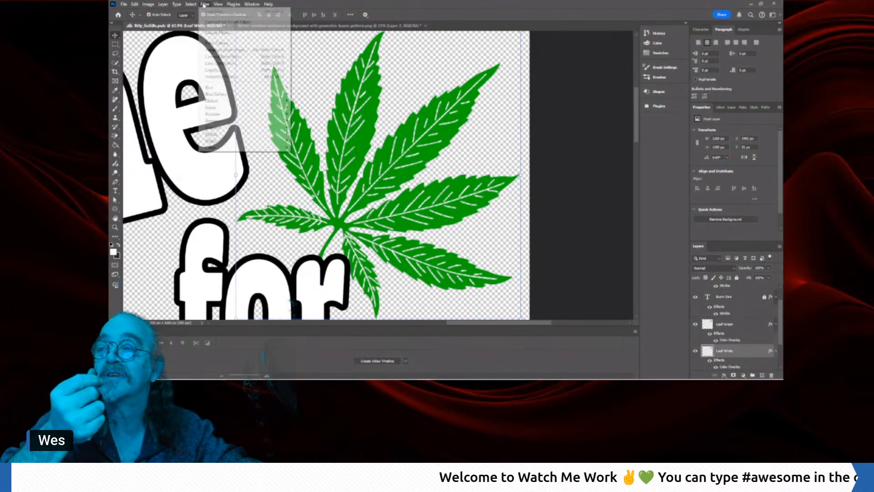
mouse_move(211, 85)
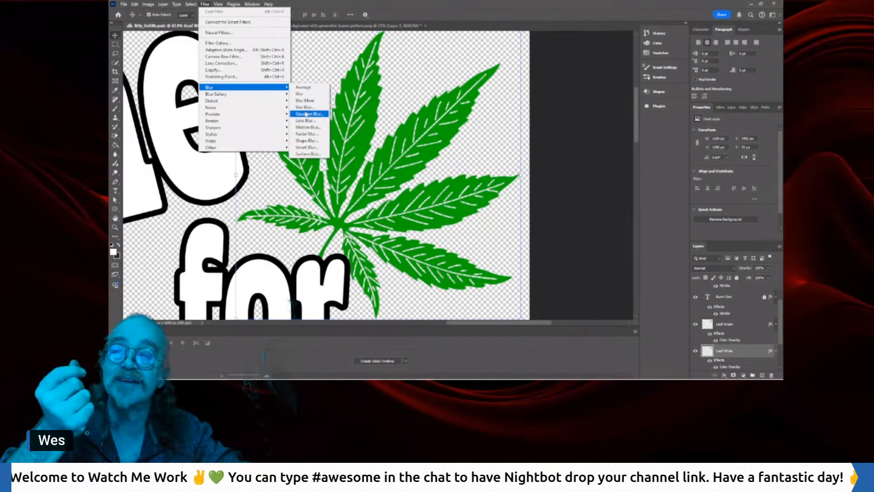
left_click(306, 114)
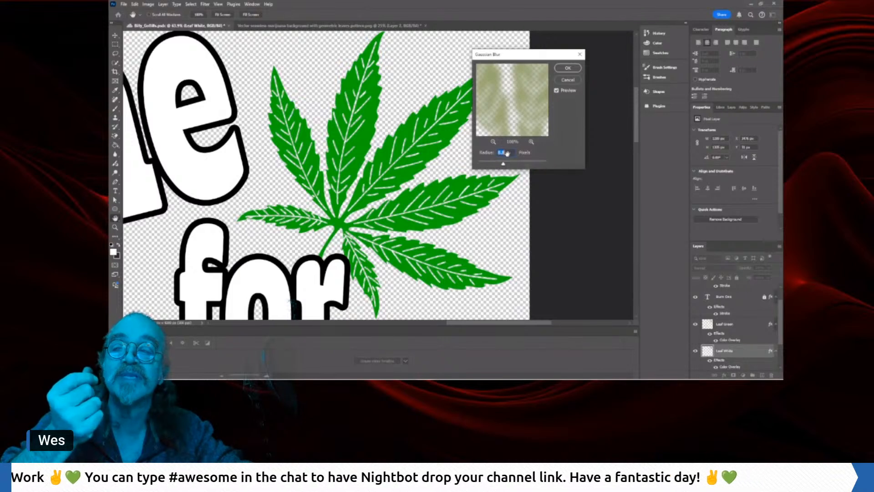
left_click_drag(503, 164, 521, 165)
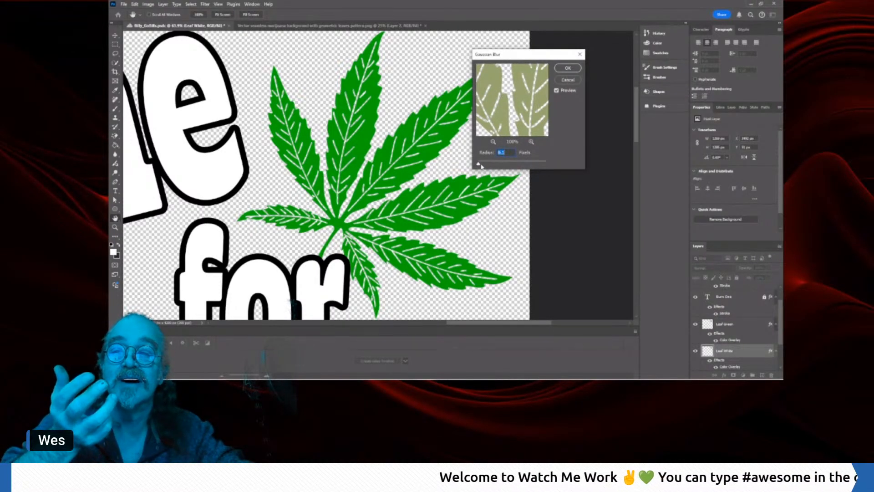
left_click_drag(478, 163, 513, 164)
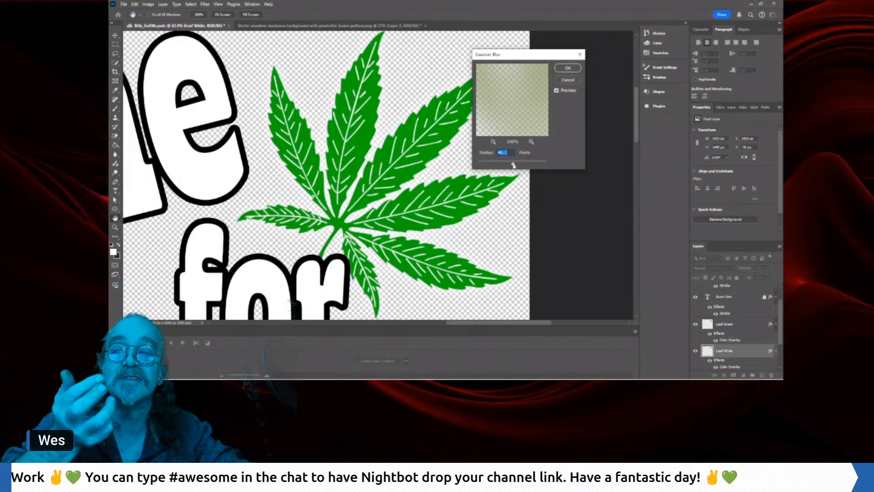
left_click_drag(514, 165, 533, 165)
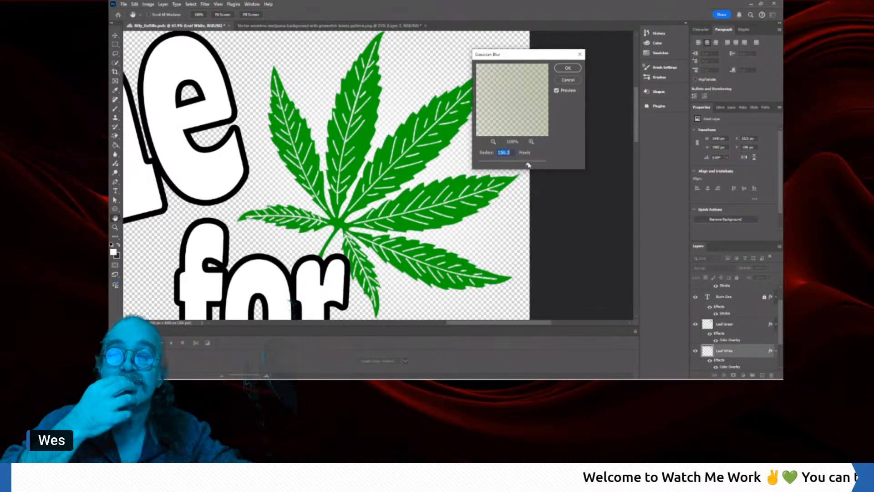
left_click(494, 142)
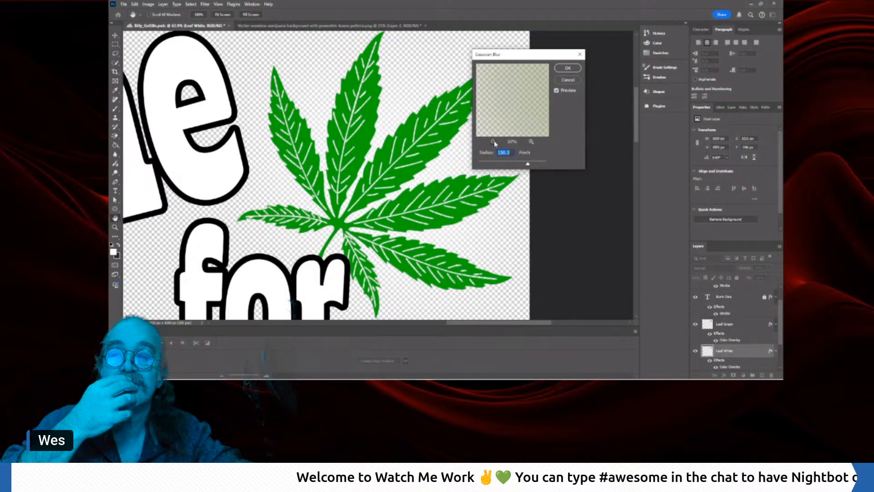
left_click(494, 143)
left_click(493, 143)
left_click(493, 142)
left_click(494, 142)
left_click(494, 142)
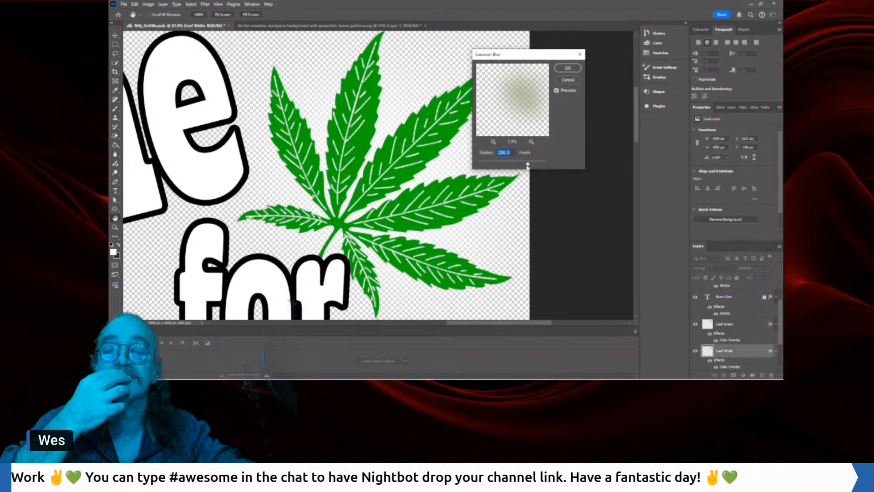
left_click_drag(528, 164, 539, 164)
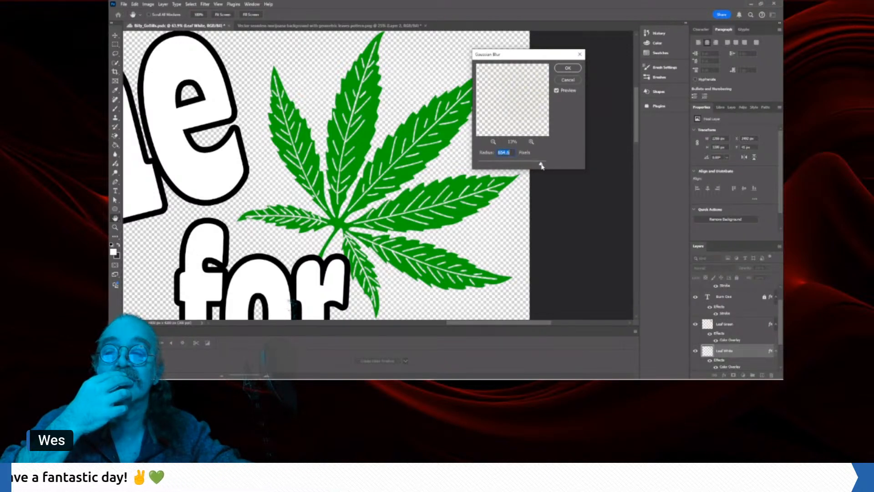
left_click(567, 69)
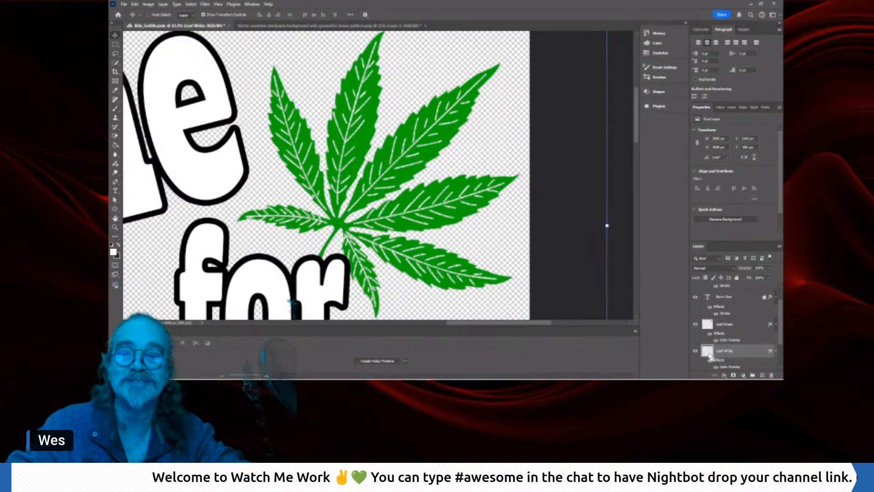
left_click(709, 352, "ctrl")
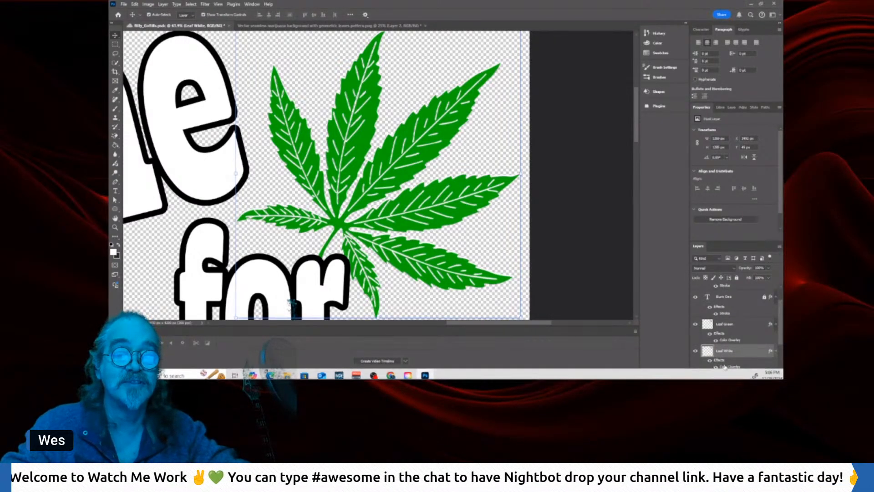
- Add a solid black outside Stroke at 100% opacity to the Leaf White layer, and view the whole design
left_click(725, 376)
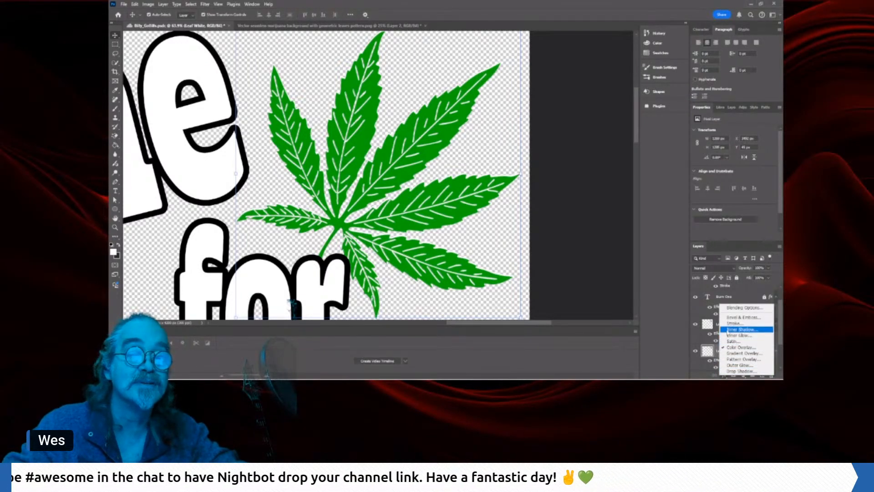
left_click(727, 324)
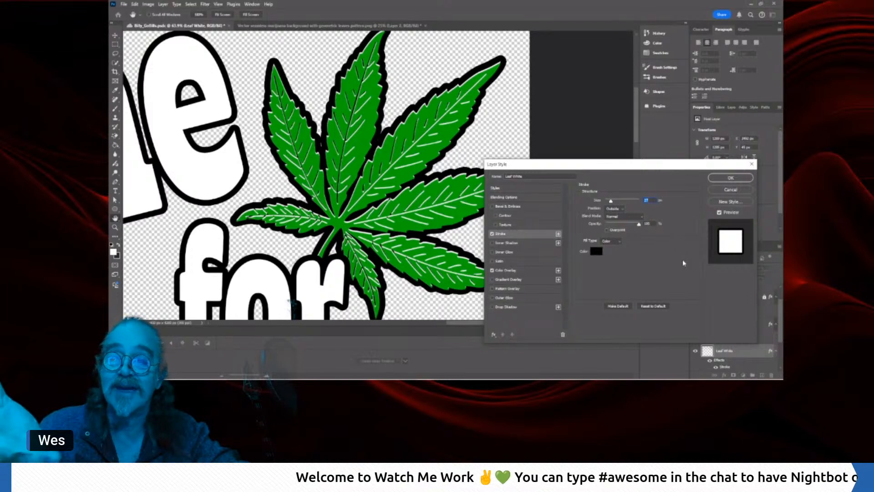
left_click(731, 178)
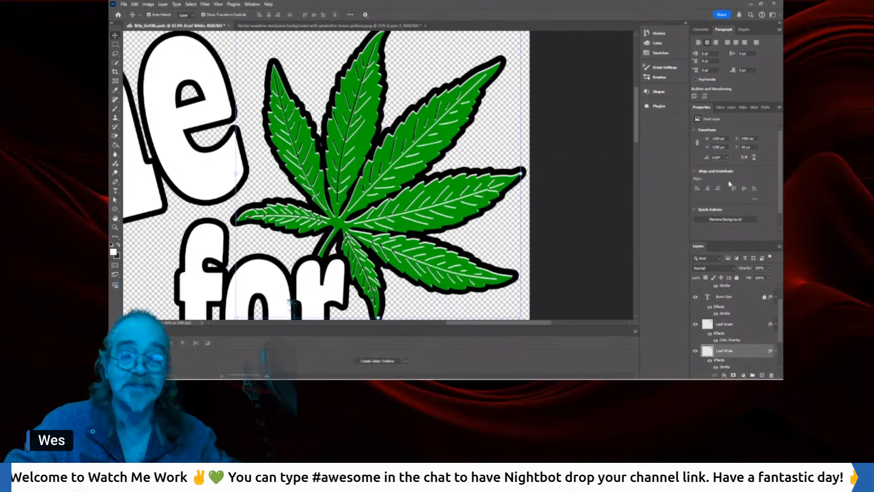
key("ctrl+0")
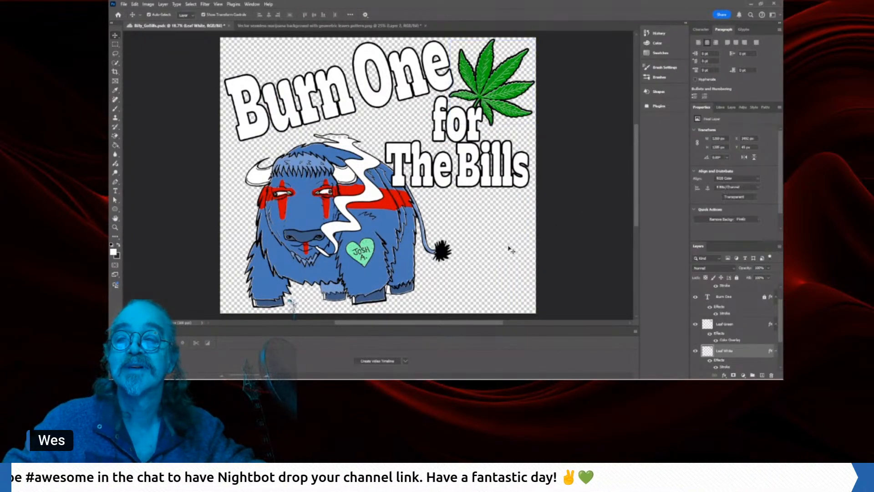
- Try shifting the Leaf Green layer by itself toward the word One, and undo the move
left_click(561, 210)
left_click(511, 89)
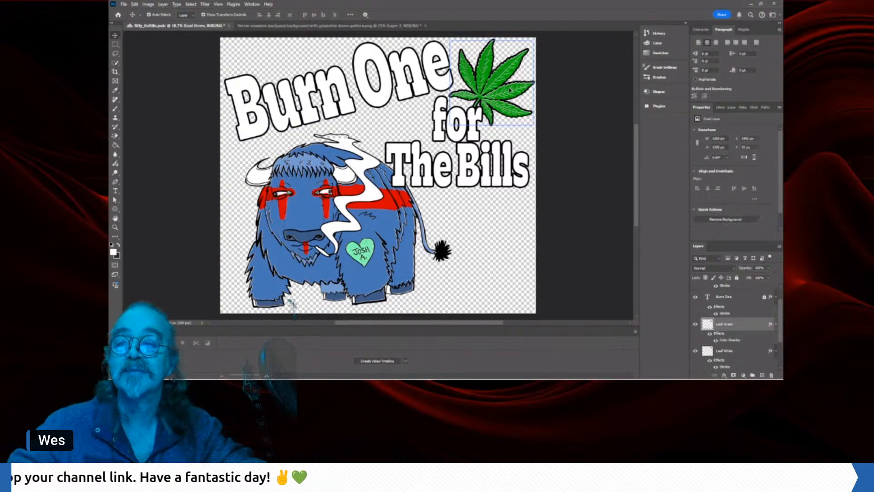
left_click_drag(511, 90, 500, 92)
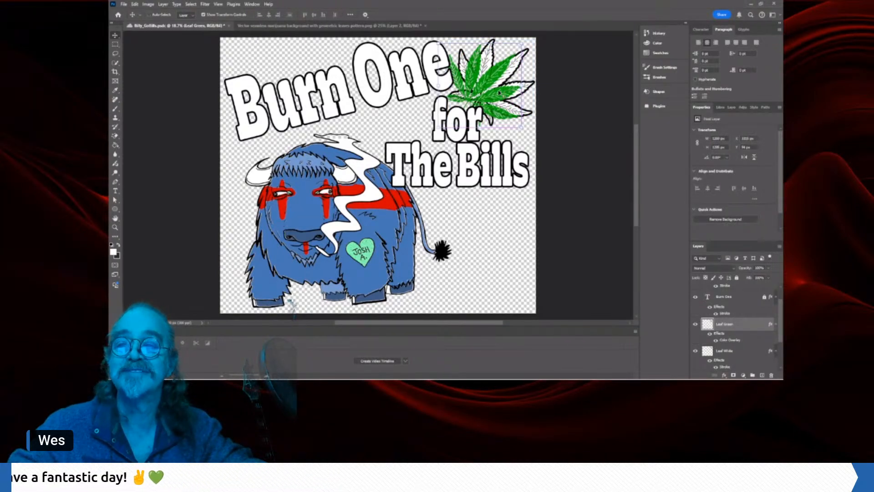
key("ctrl+z")
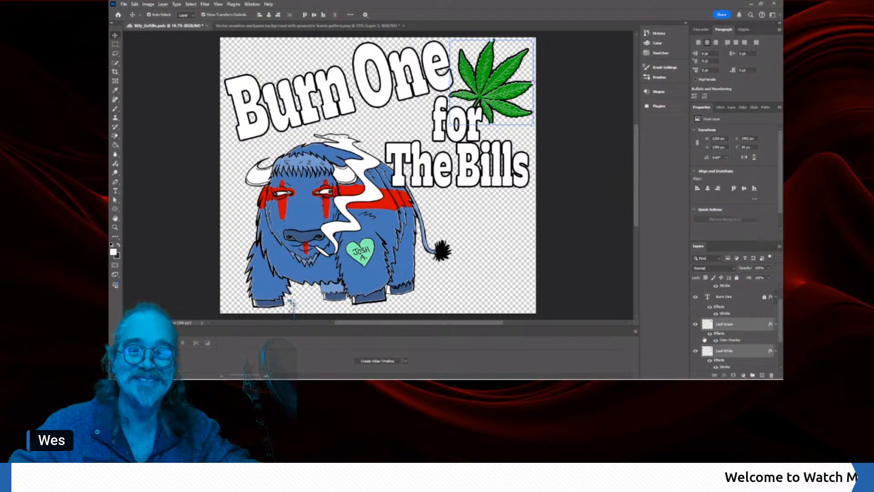
- Move the Leaf Green and Leaf White layers together and enlarge them so the leaf fills the upper-right corner behind the lettering
left_click_drag(508, 91, 492, 95)
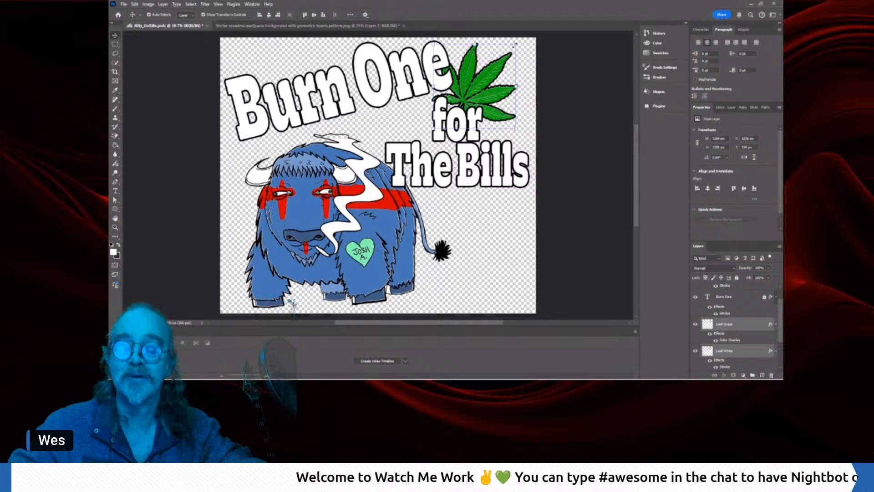
left_click_drag(516, 44, 529, 30)
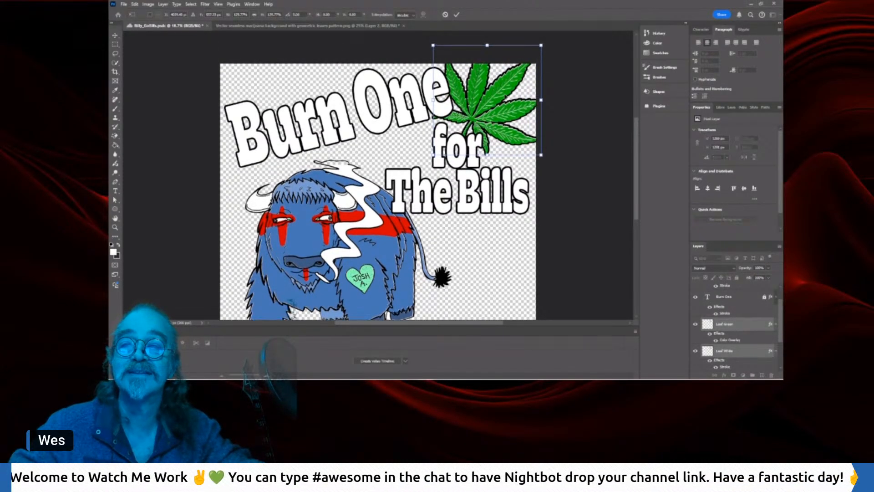
left_click_drag(497, 100, 491, 117)
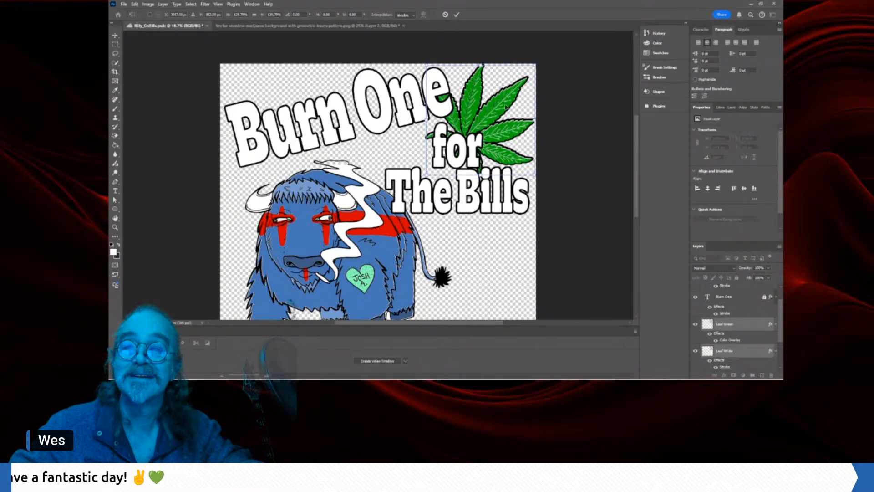
left_click_drag(478, 64, 480, 75)
left_click_drag(475, 108, 480, 100)
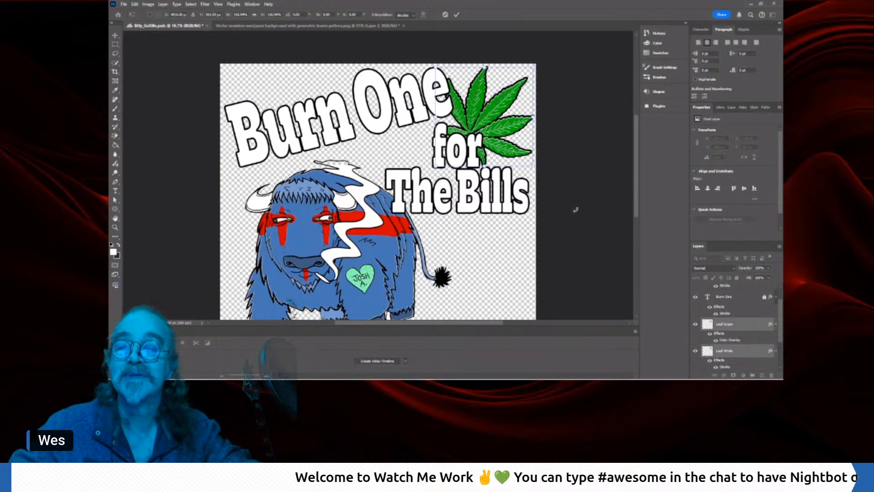
key("Return")
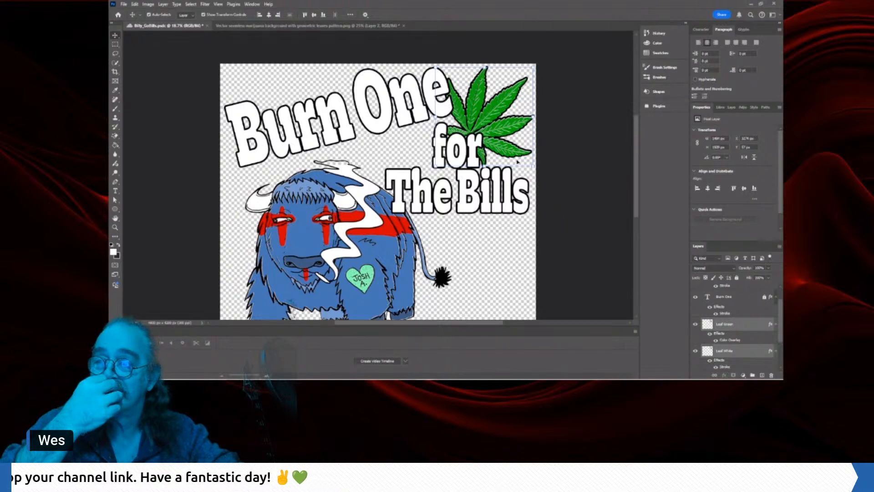
- Convert the Leaf Green and Leaf White layers into one smart object and duplicate it
right_click(710, 329)
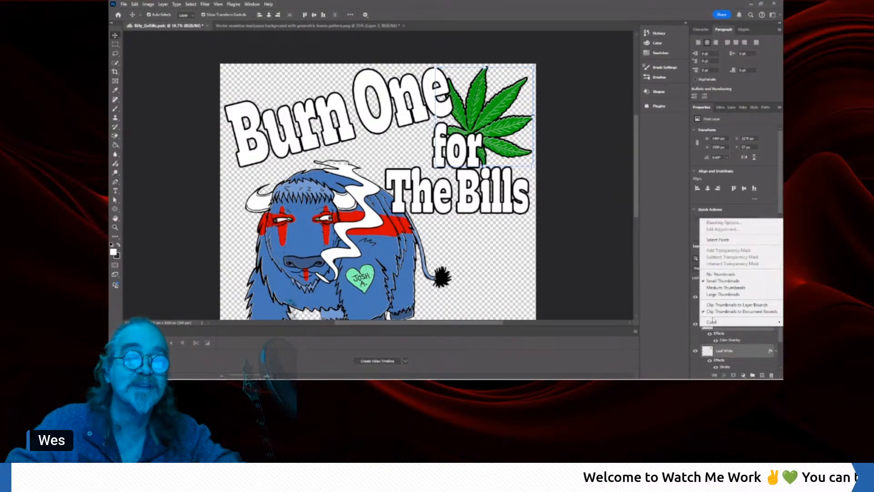
right_click(727, 355)
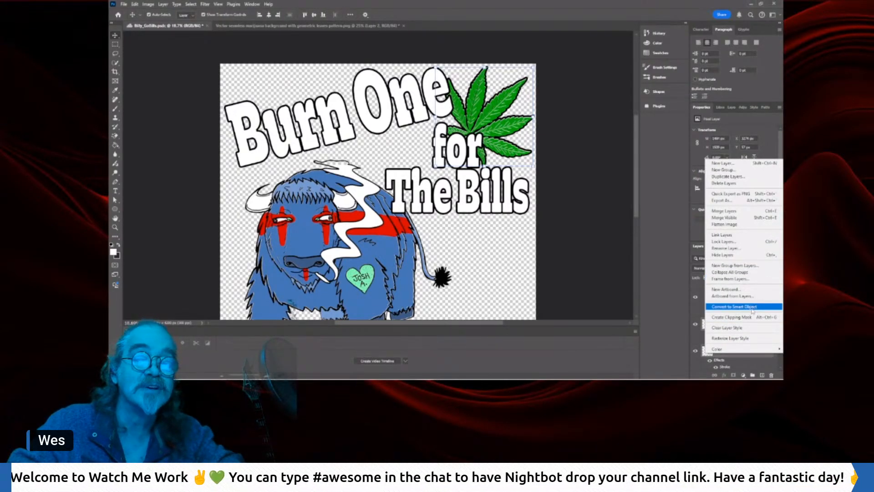
left_click(780, 273)
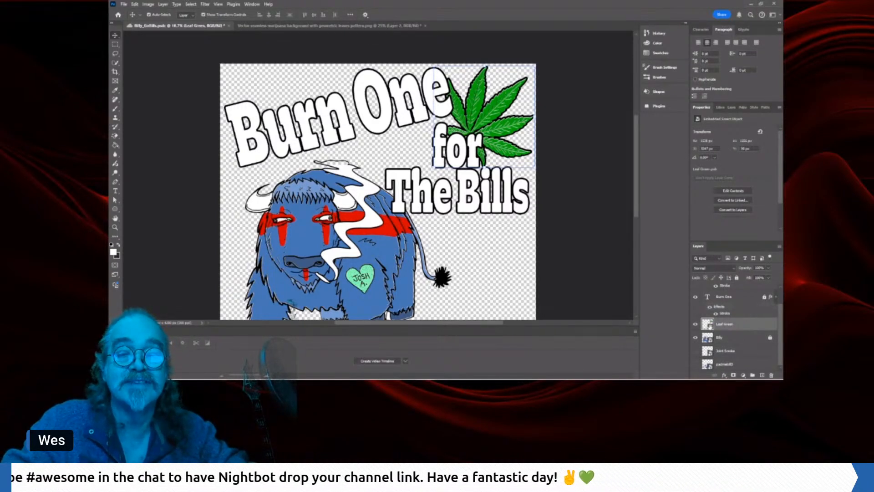
left_click_drag(710, 327, 715, 337)
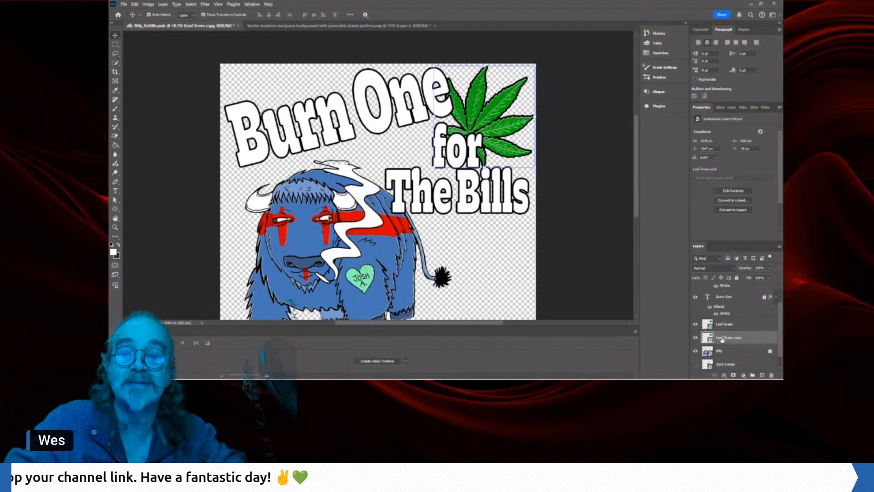
- Place the Leaf Green smart object behind the word Burn in the upper-left corner, scaled down and rotated counterclockwise
left_click_drag(501, 108, 297, 106)
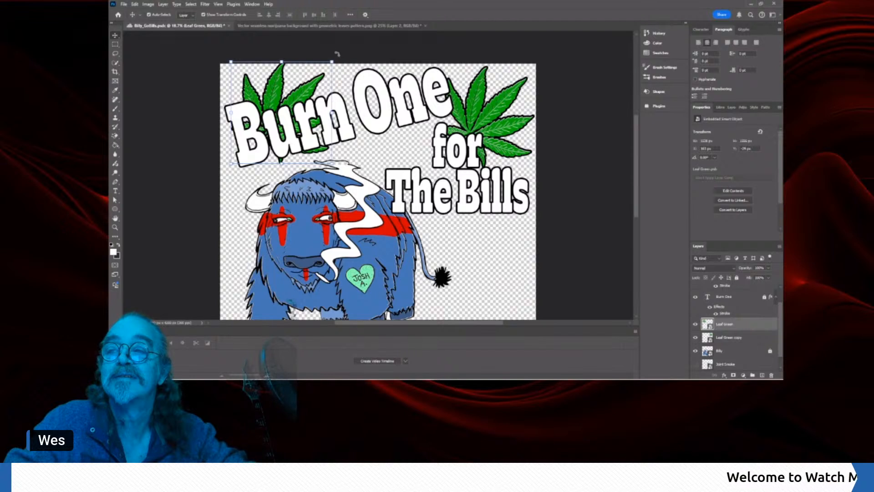
mouse_move(313, 45)
left_mouse_down()
mouse_move(282, 36)
mouse_move(240, 41)
mouse_move(224, 49)
mouse_move(265, 95)
mouse_move(243, 78)
left_mouse_up()
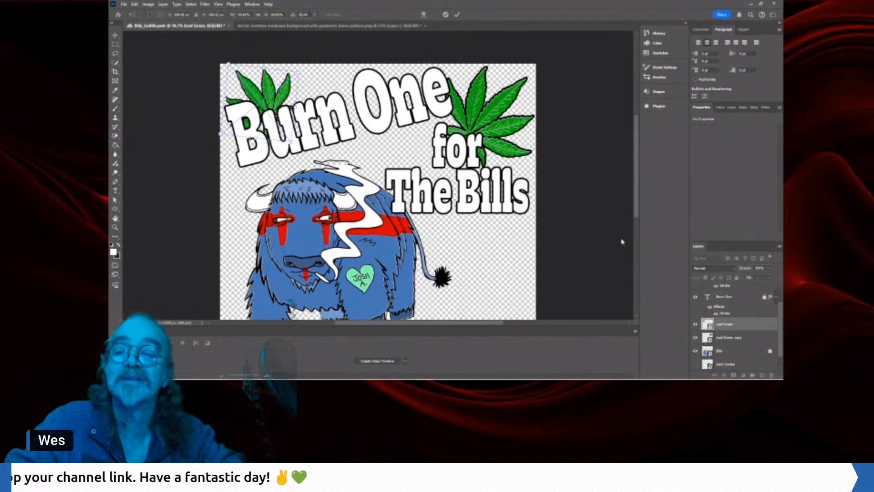
key("Return")
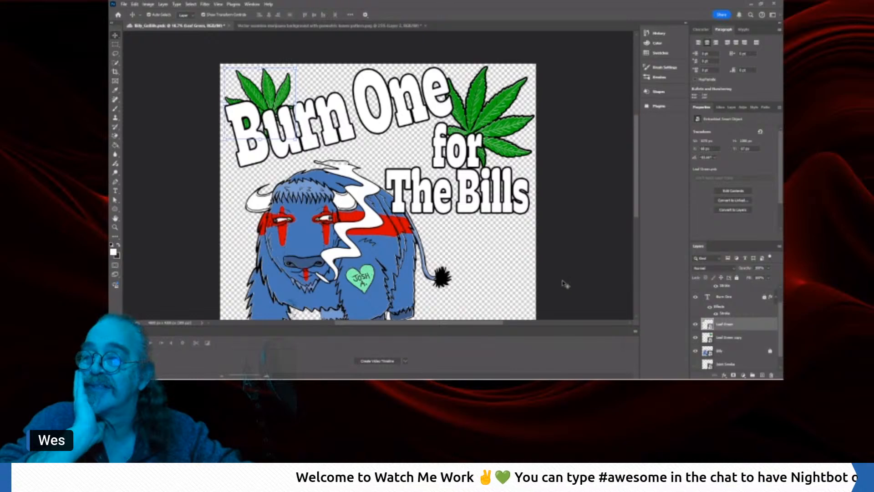
- Save the design document with a leaf on each side of the lettering
left_click(474, 211)
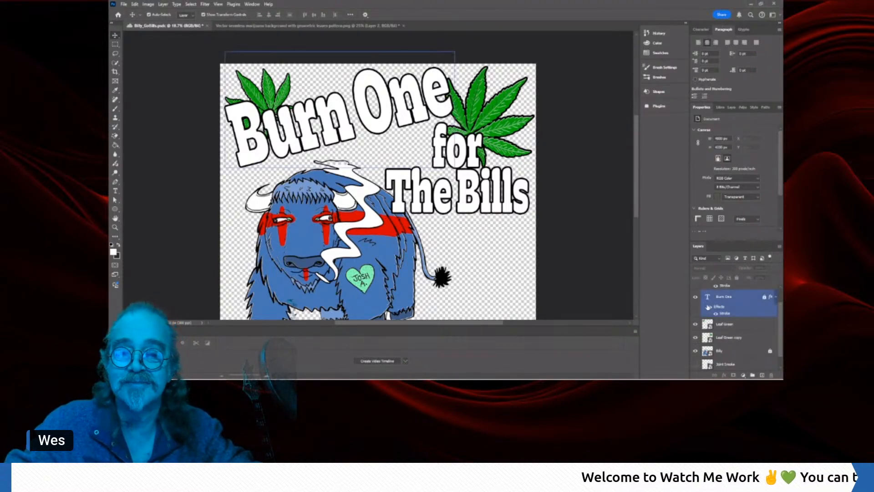
left_click(717, 325)
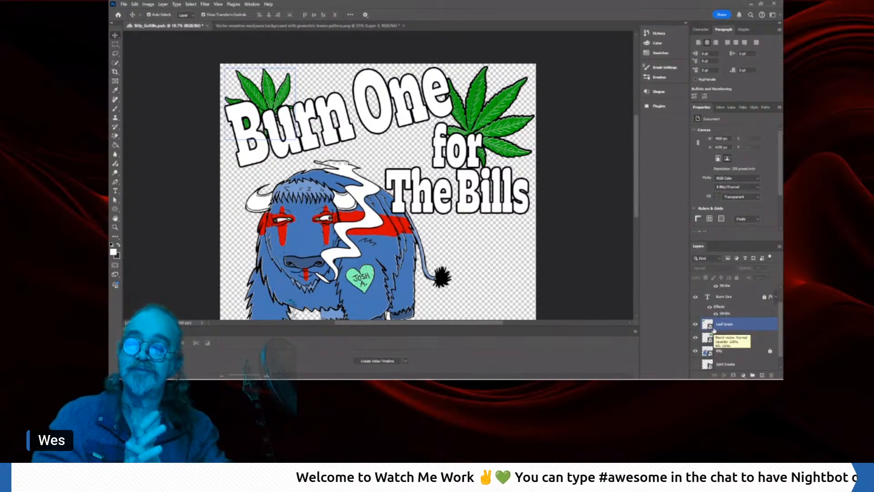
key("ctrl+0")
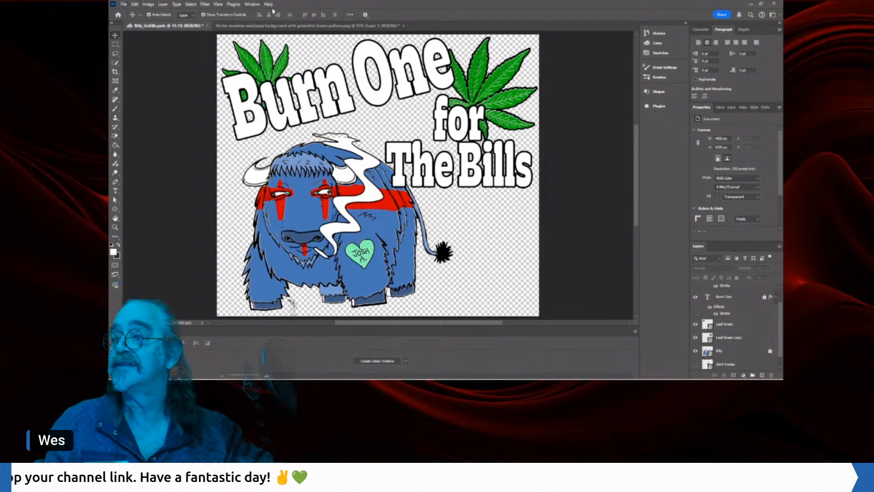
left_click(123, 5)
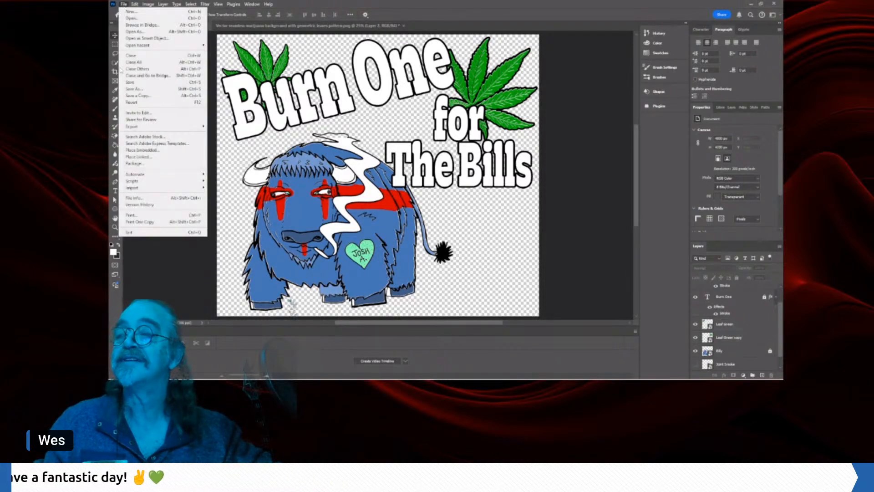
left_click(130, 83)
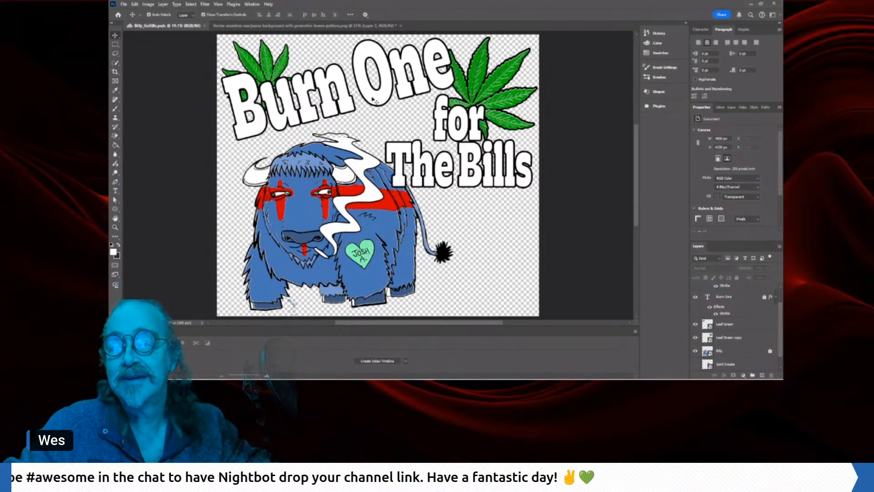
- Unlock the Burn One text layer and convert it to a smart object
left_click(720, 298)
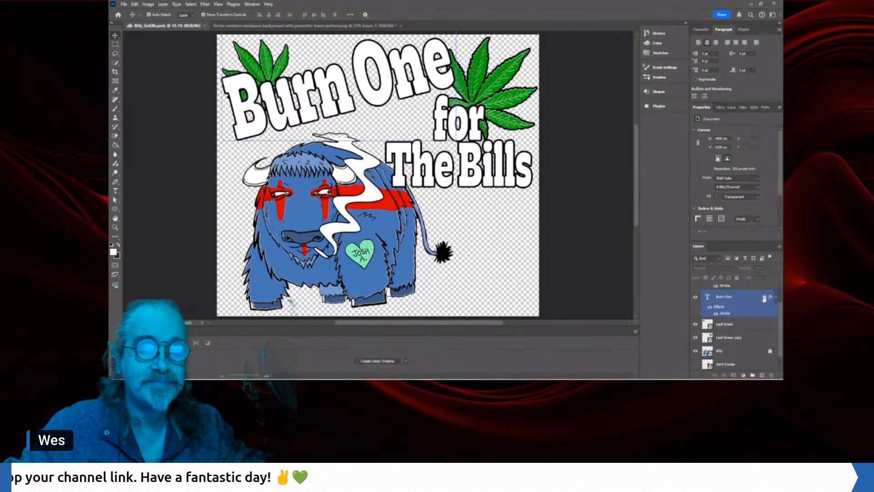
left_click(730, 297)
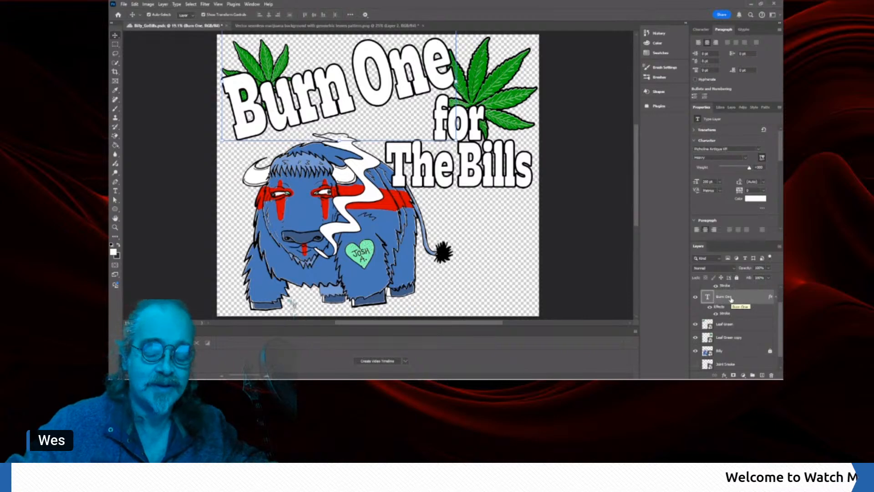
right_click(731, 299)
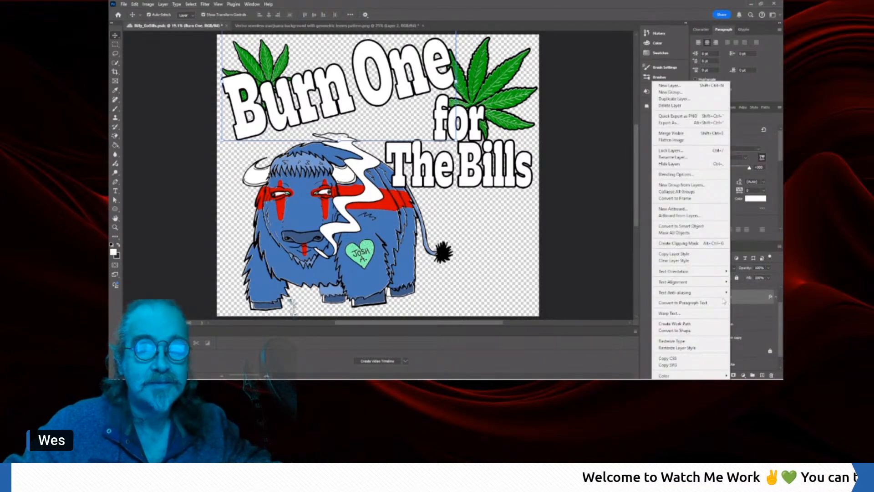
left_click(703, 227)
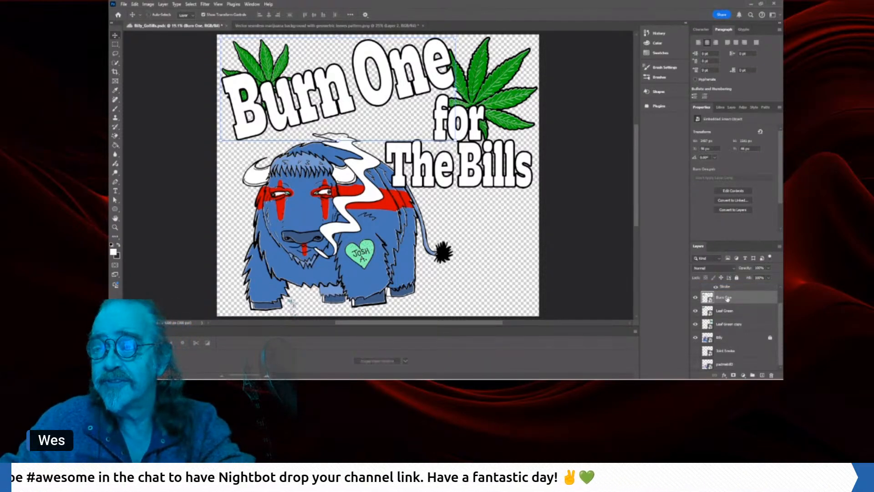
- Try an Arc Upper warp on the Burn One smart object, and cancel the transformation
key("ctrl+t")
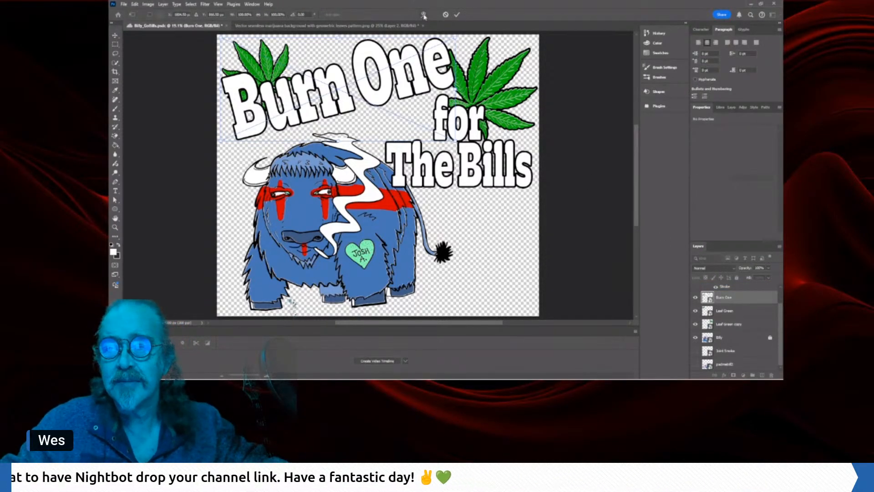
left_click(424, 15)
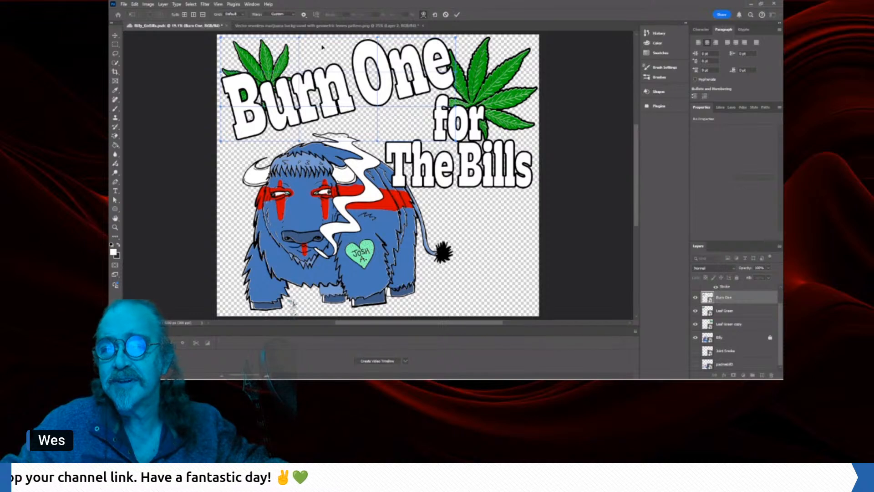
left_click(282, 14)
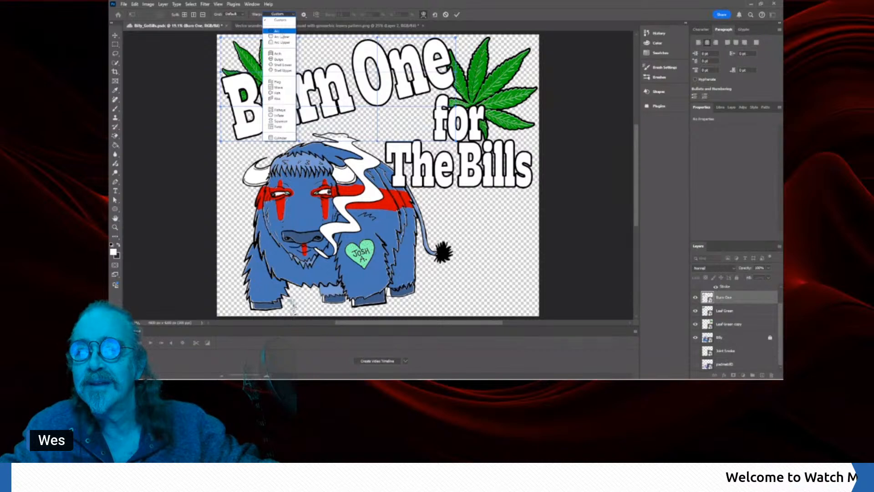
left_click(281, 43)
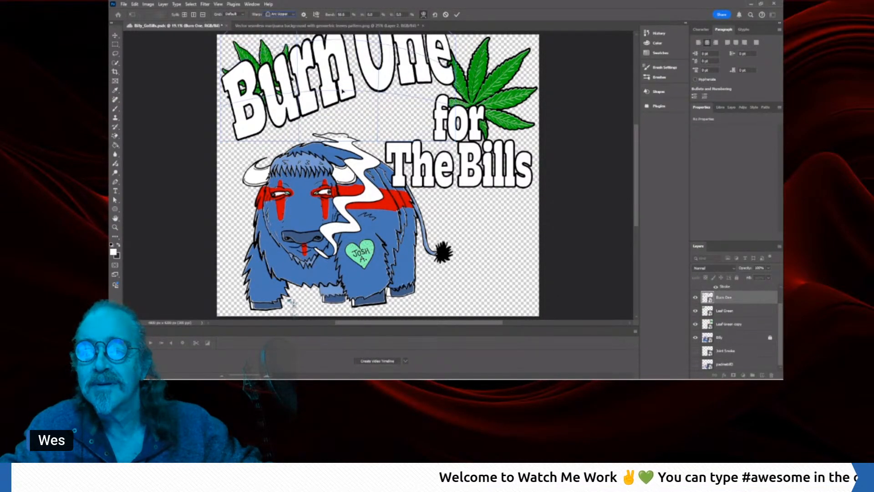
mouse_move(352, 83)
left_mouse_down()
mouse_move(358, 106)
mouse_move(340, 120)
left_mouse_up()
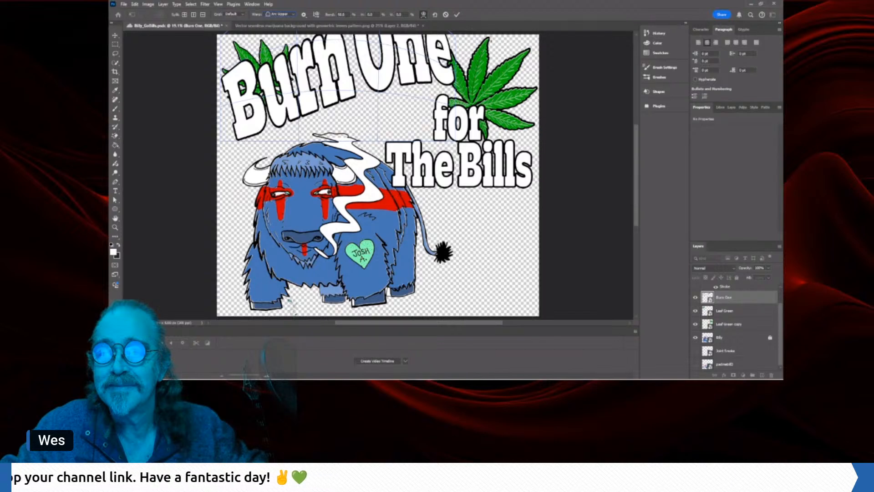
left_click(446, 15)
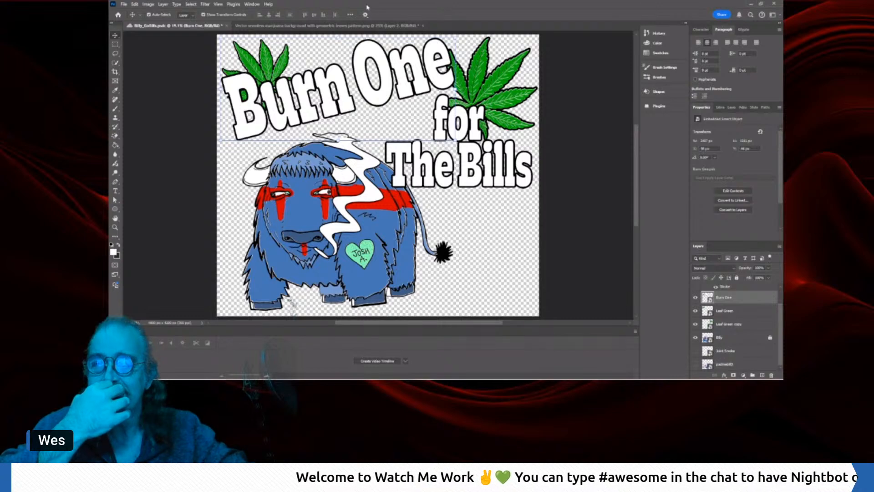
- Add a new text layer reading #B14TB above the for The Bills layer, placed in the artwork's lower-right area beside the buffalo's hind leg
left_click(727, 312)
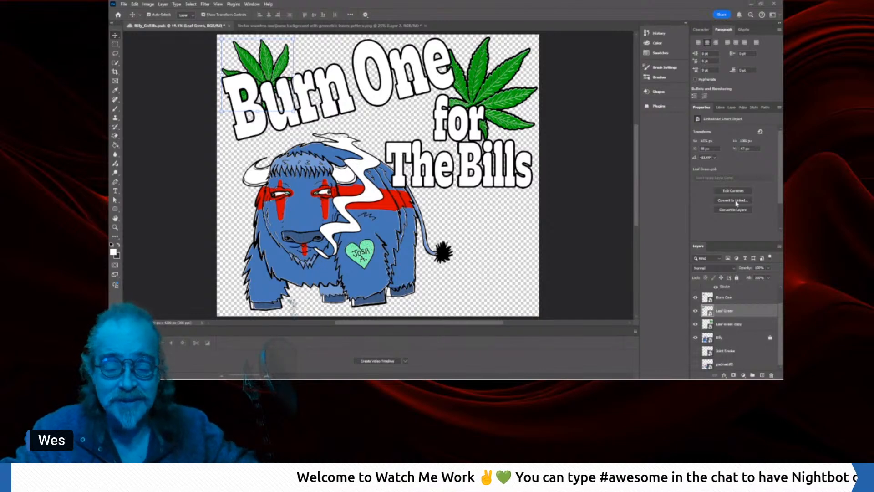
scroll(727, 298, "up", 2)
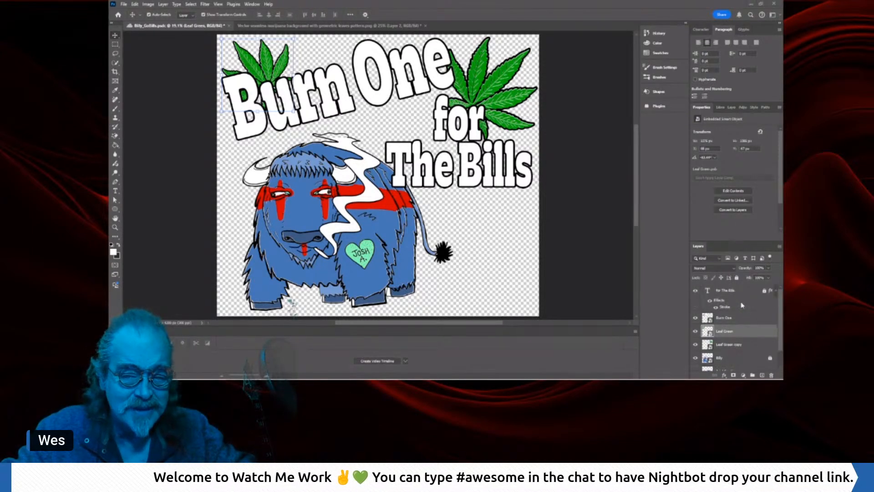
left_click(721, 294)
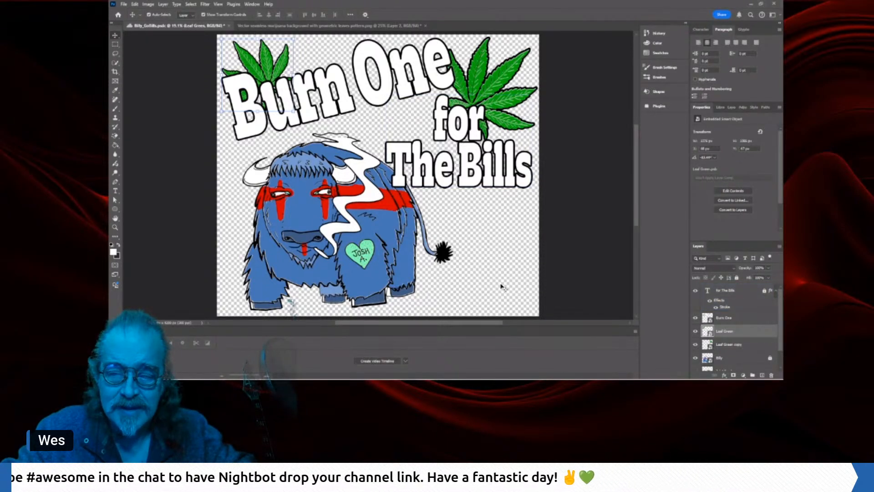
left_click(727, 295)
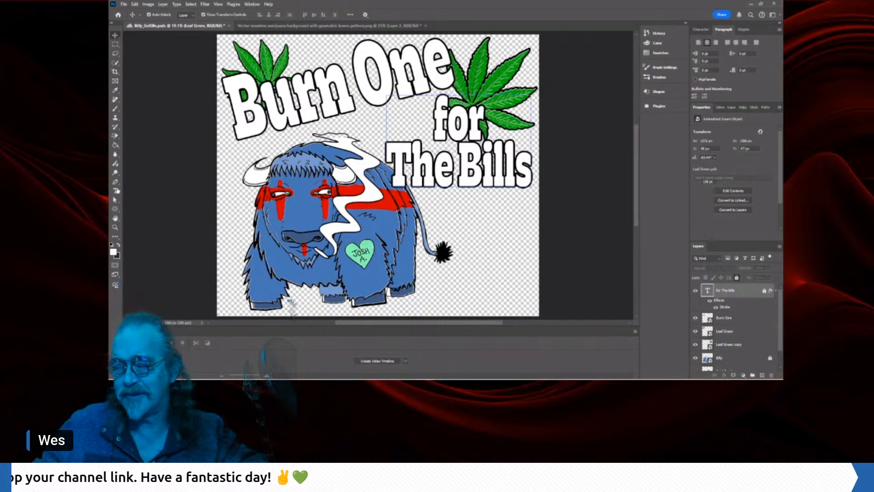
left_click(117, 191)
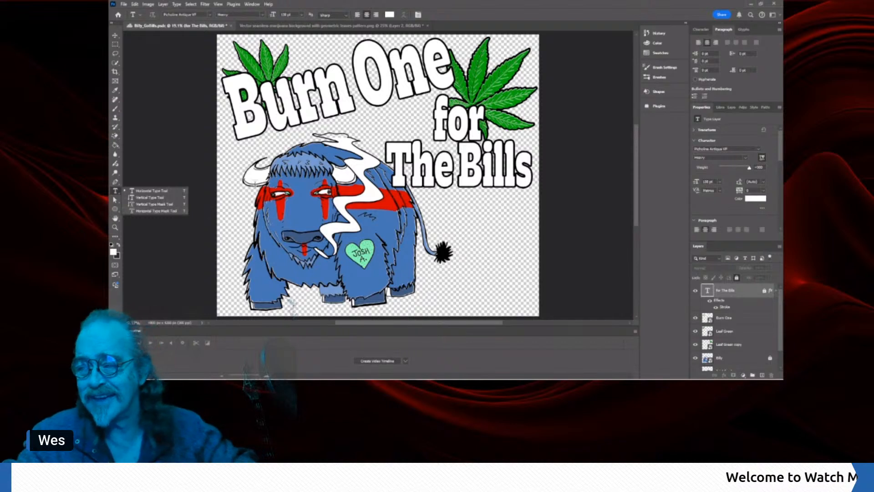
key("Escape")
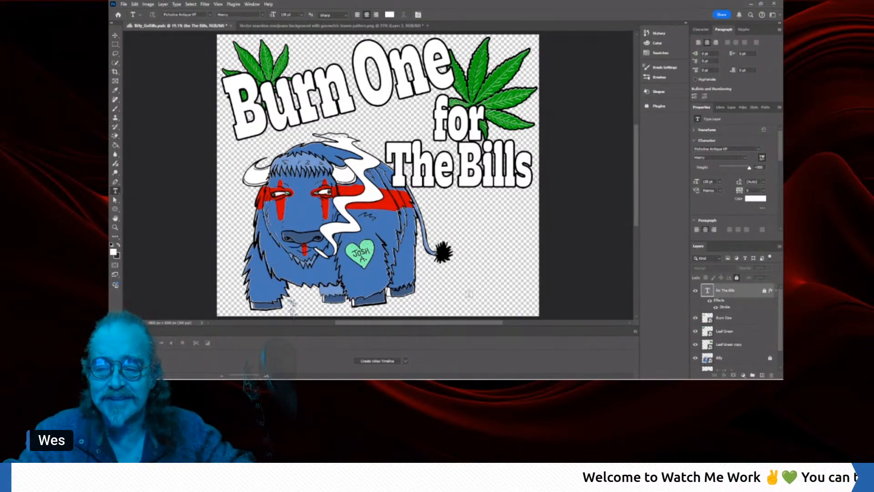
left_click(469, 292)
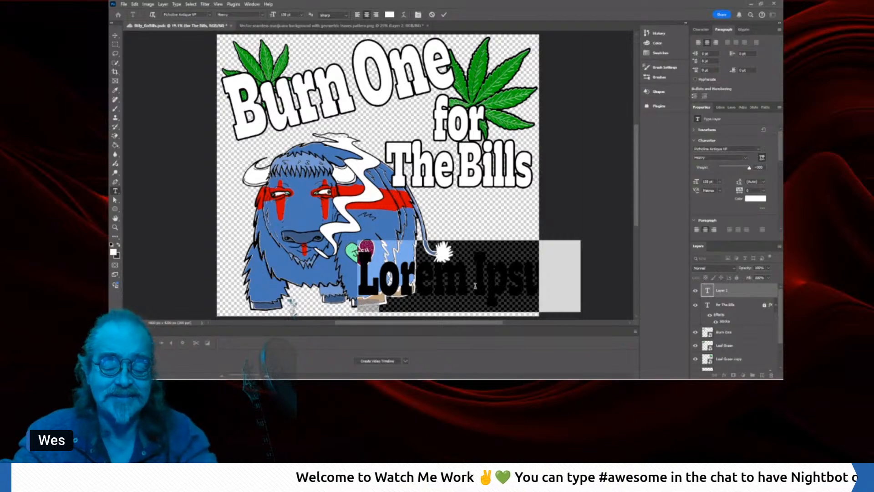
type("#")
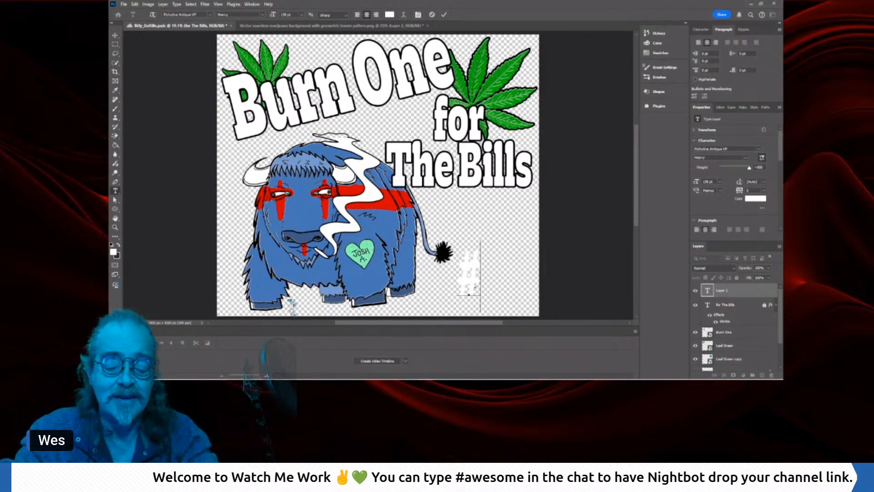
type("Bi")
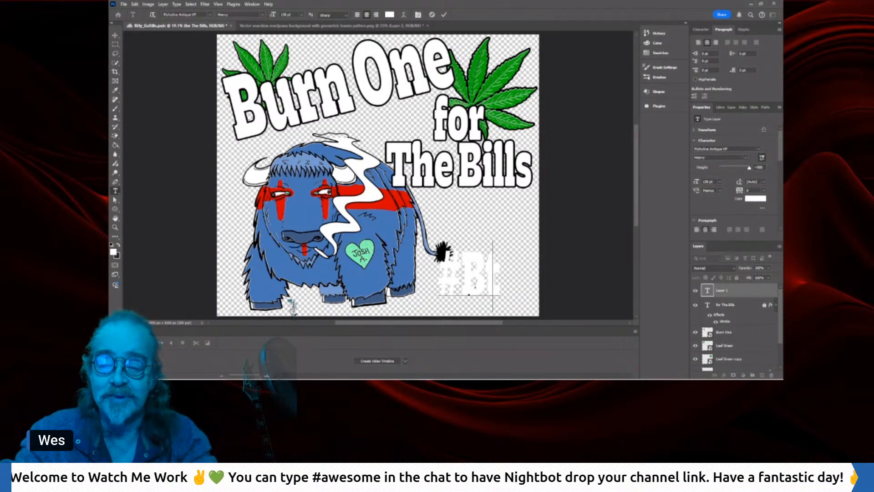
type("14")
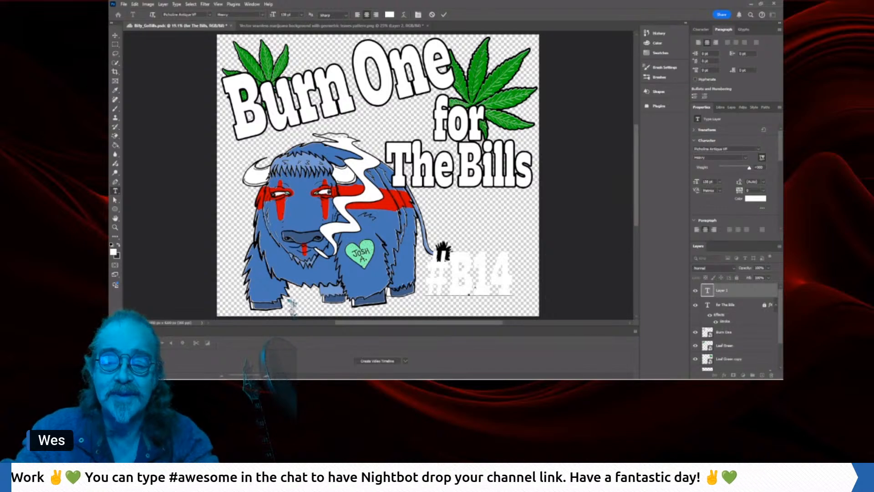
type("TB")
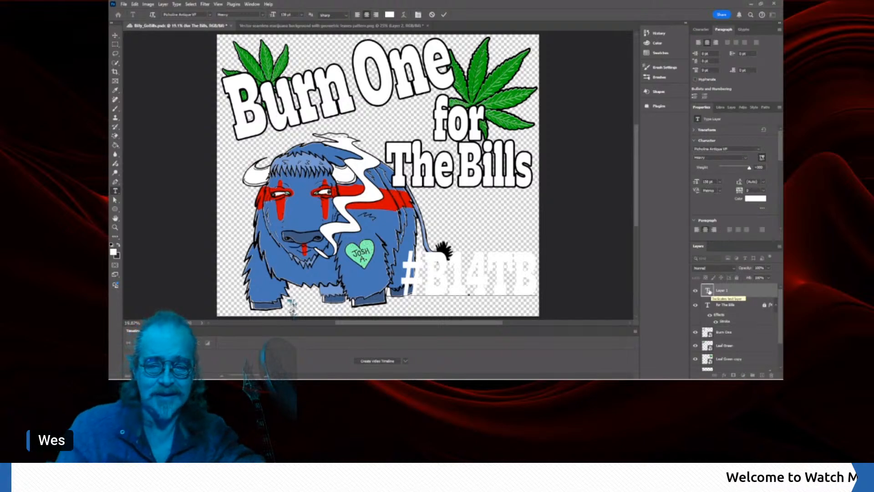
left_click(709, 291)
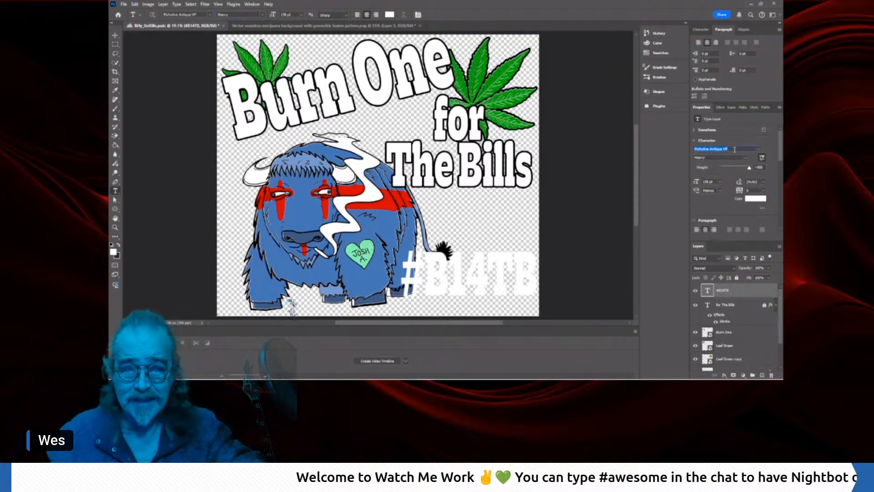
- Change the #B14TB text's font to Clam Bake Regular
left_click(758, 150)
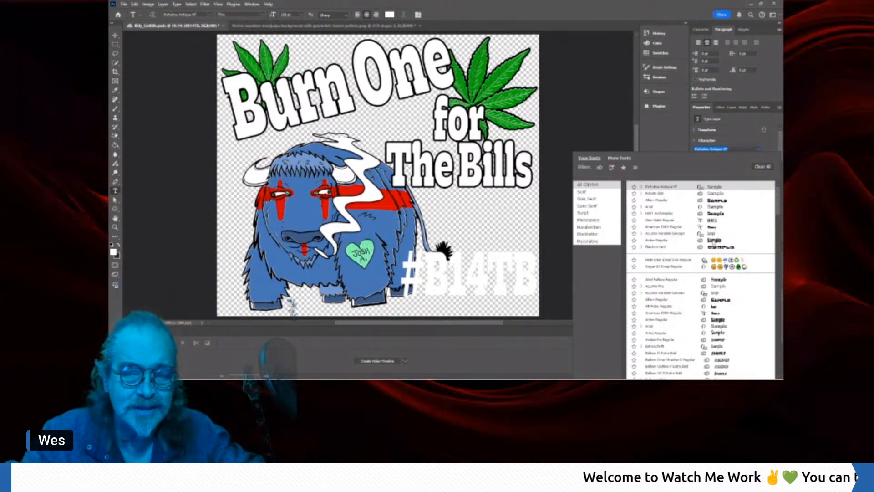
left_click(714, 242)
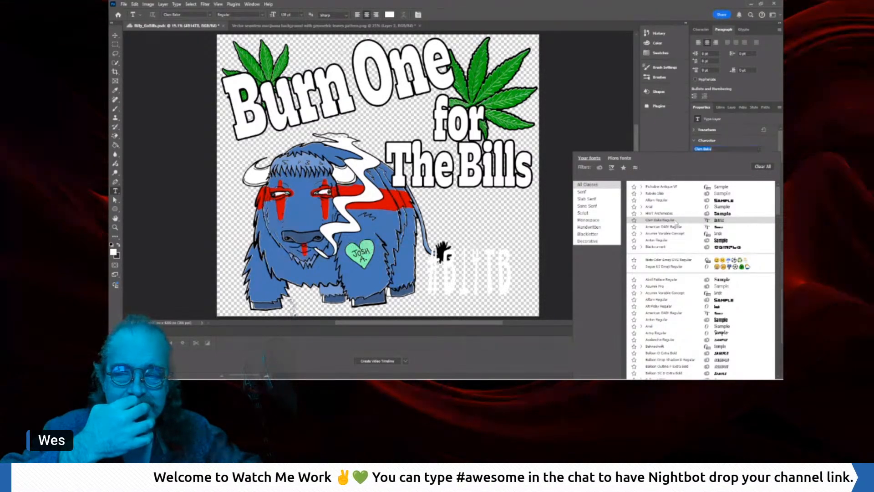
left_click(676, 221)
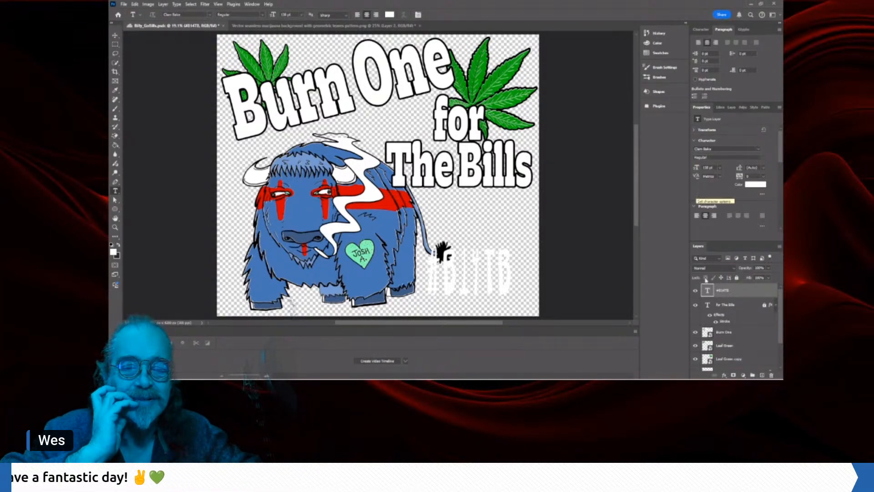
left_click(725, 376)
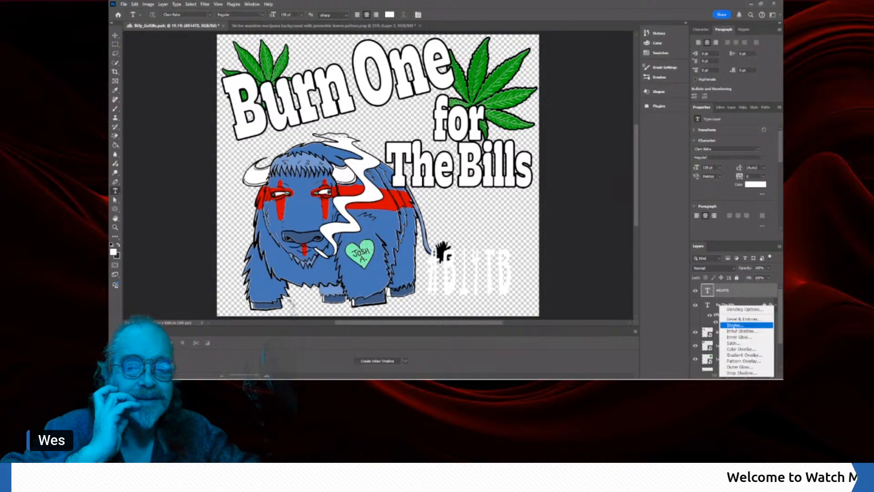
left_click(734, 325)
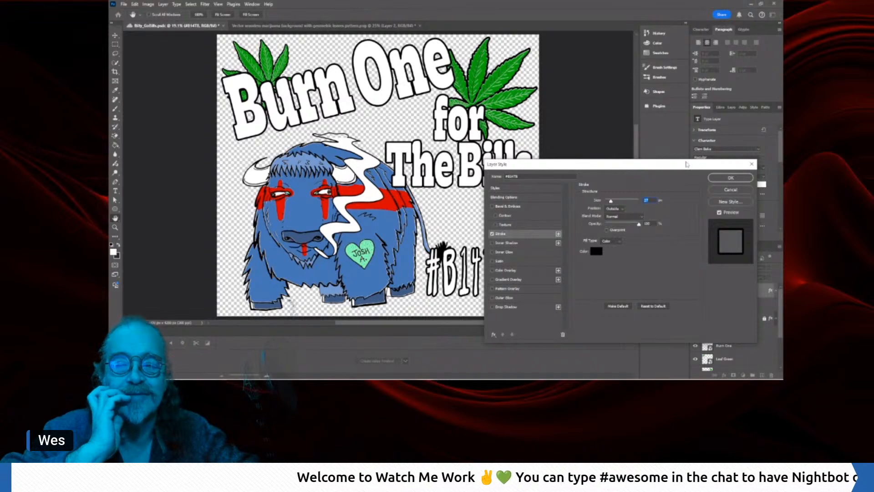
left_click_drag(687, 161, 709, 65)
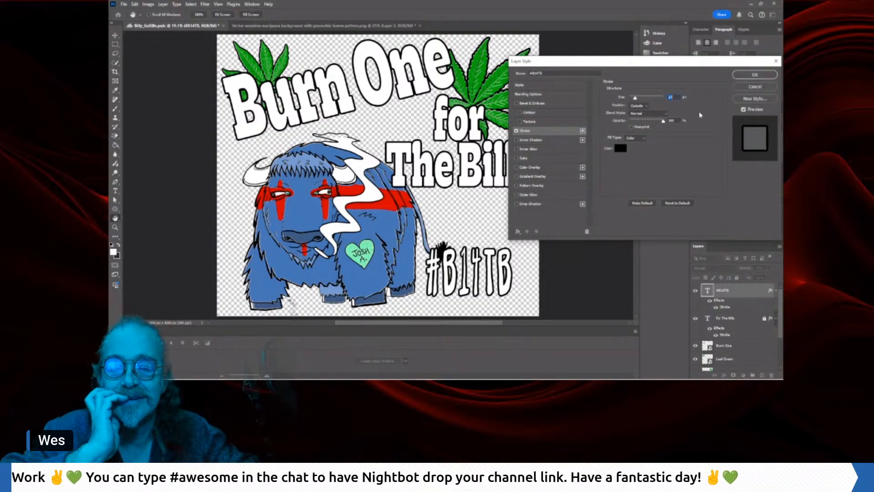
left_click(754, 87)
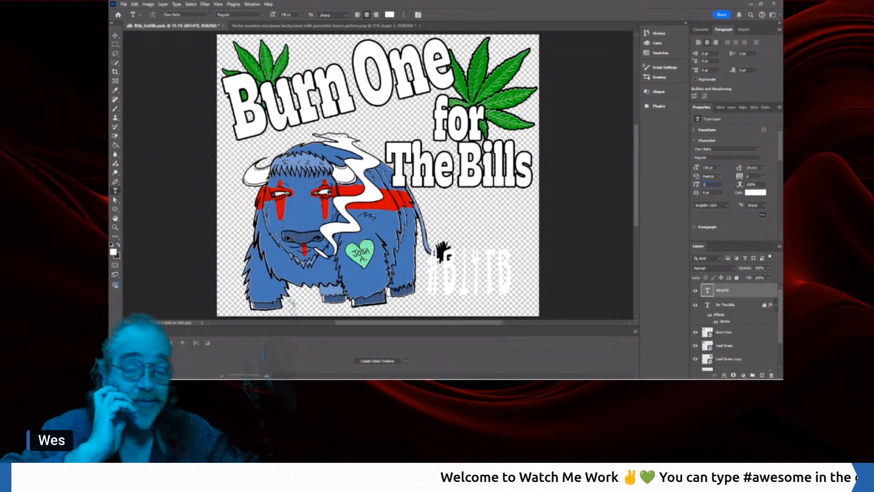
- Set the #B14TB text's vertical scale to 100% and its color to green 00a704
type("100")
key("Return")
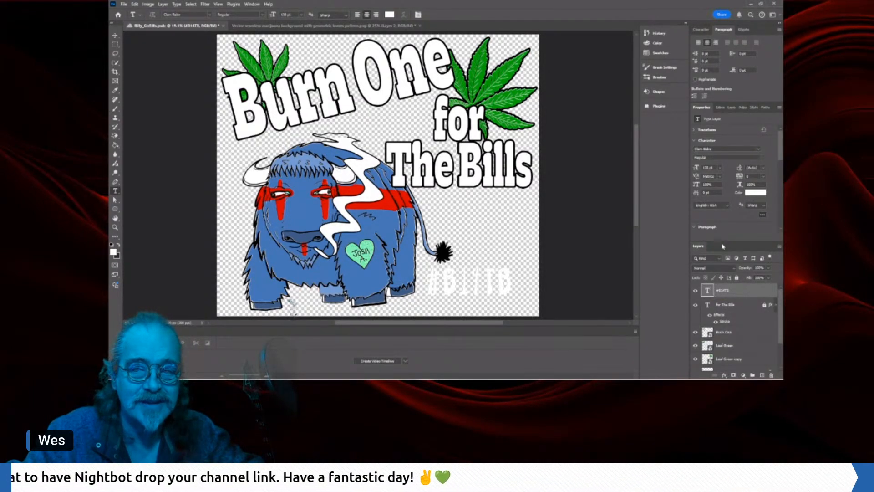
scroll(739, 223, "down", 1)
scroll(739, 223, "down", 5)
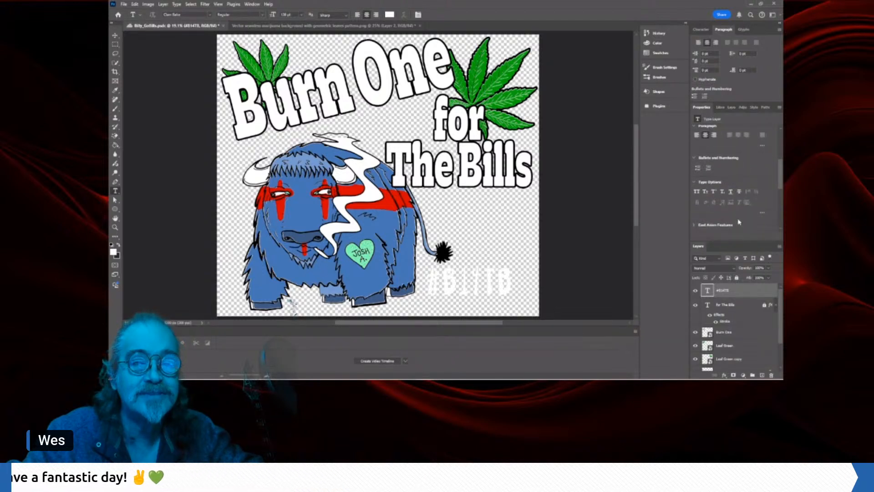
scroll(739, 222, "up", 6)
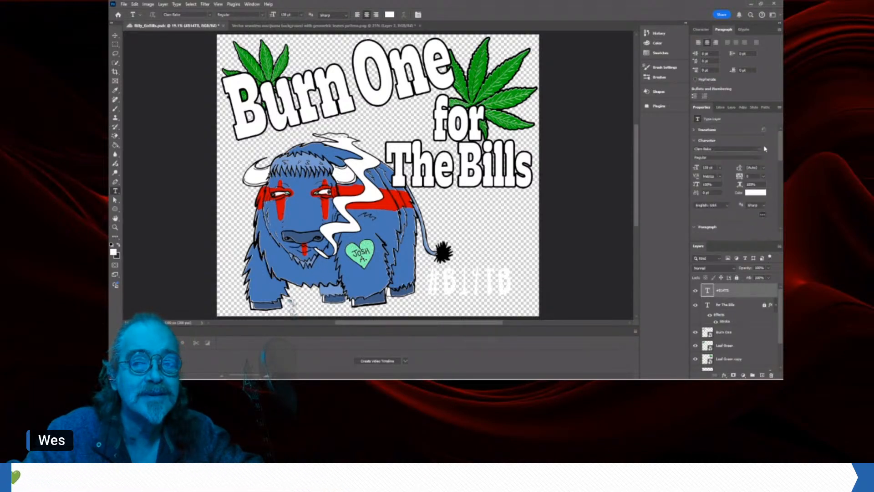
left_click(754, 193)
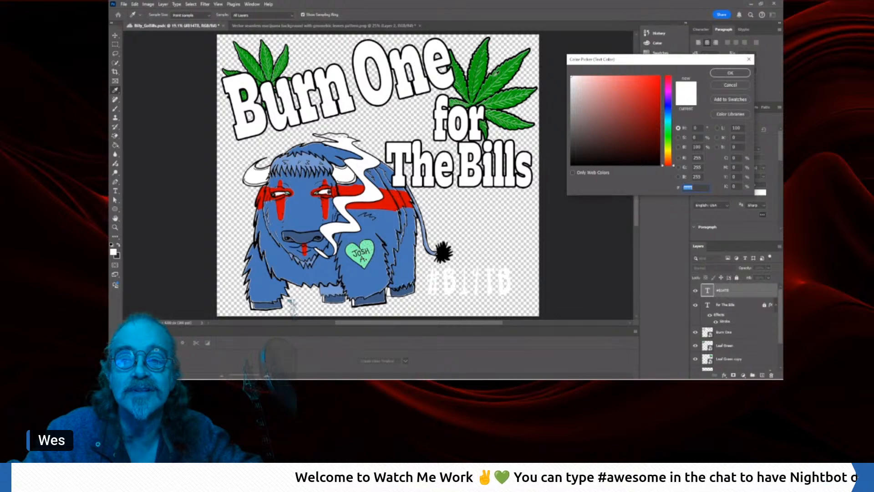
type("00a704")
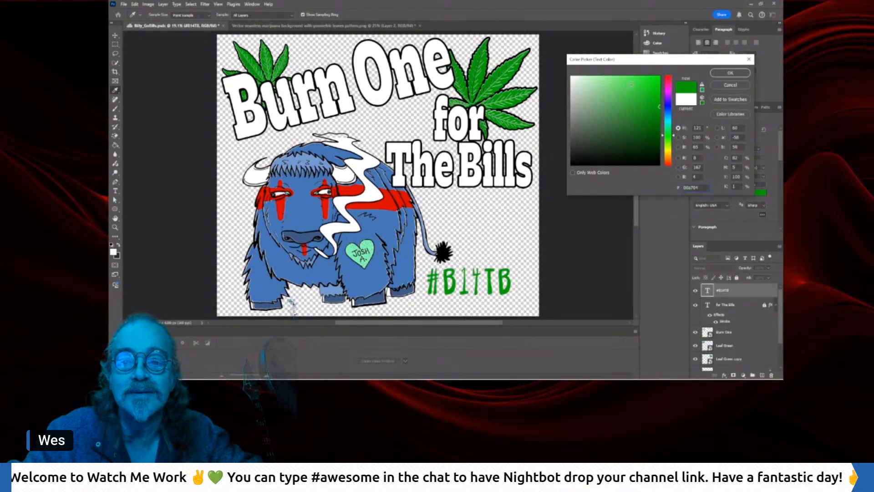
left_click(721, 76)
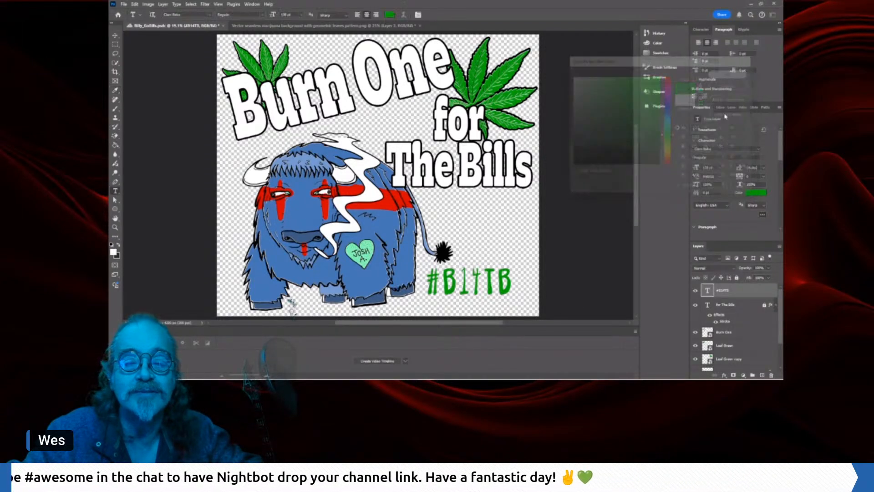
- Add an outside Stroke effect to the #B14TB text layer and set its color to white
left_click(726, 376)
left_click(747, 324)
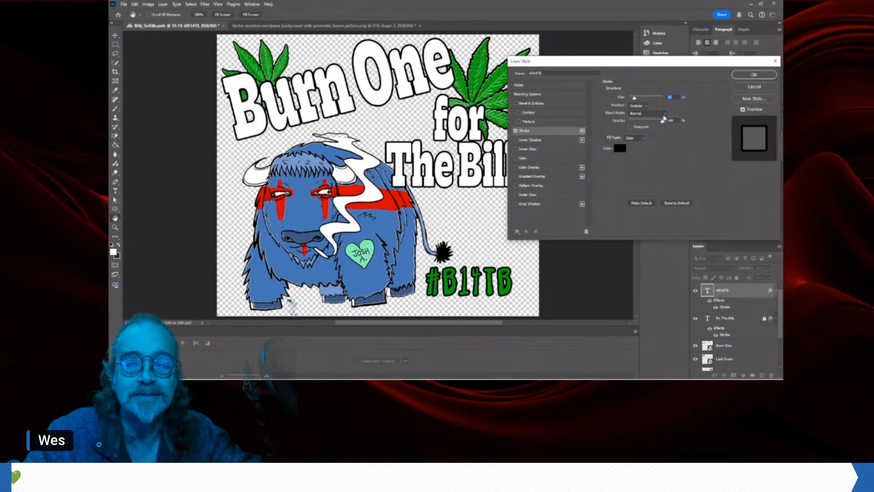
left_click(620, 148)
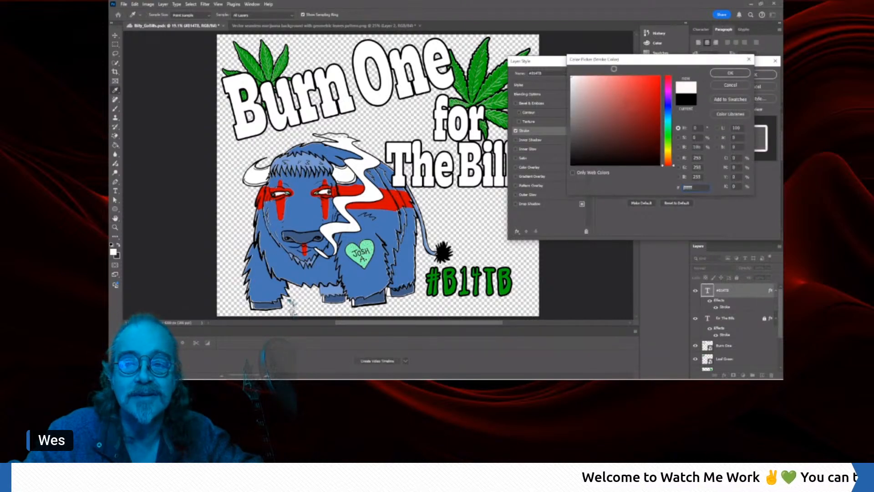
left_click(730, 73)
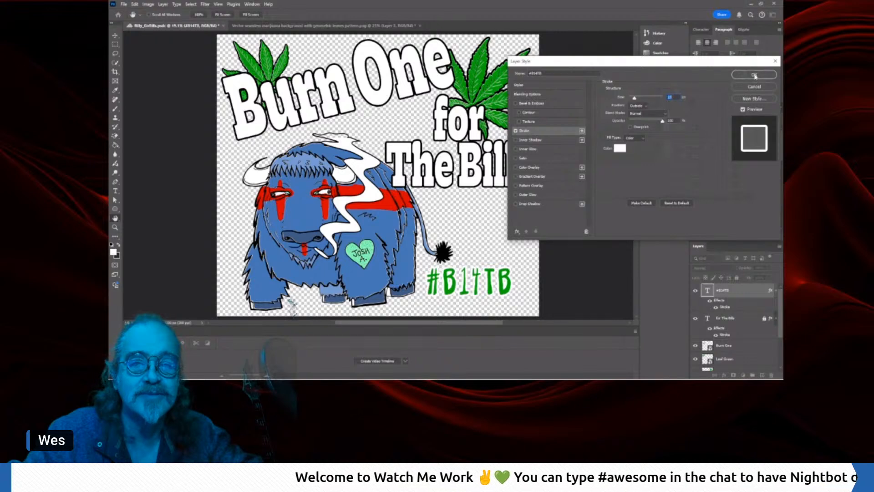
- Add a second stroke to the #B14TB layer style and set its color to black 000000
left_click(582, 131)
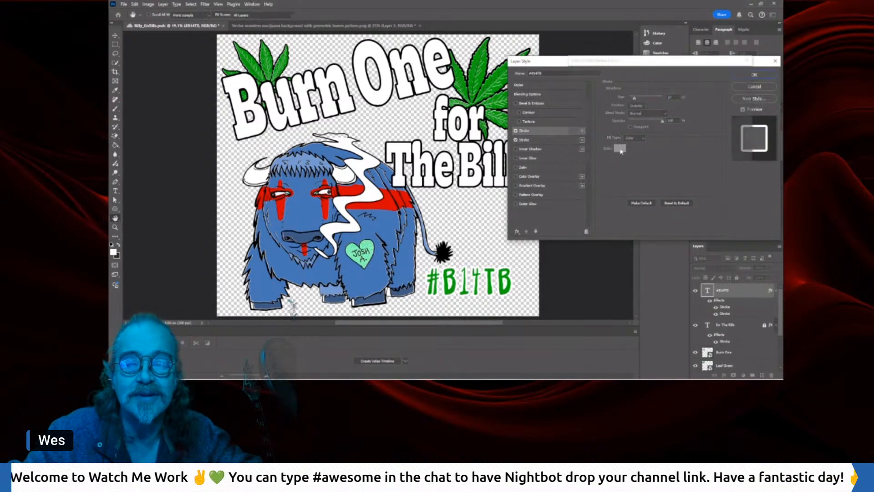
left_click(620, 148)
type("000000")
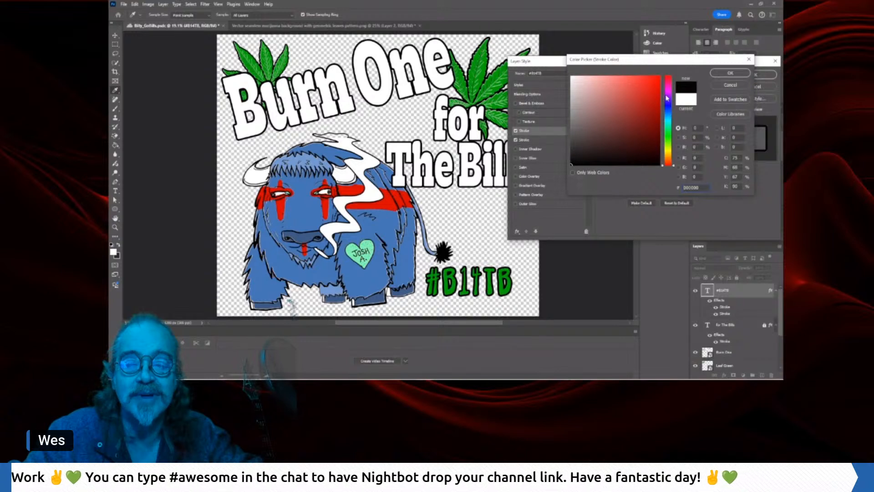
left_click(719, 74)
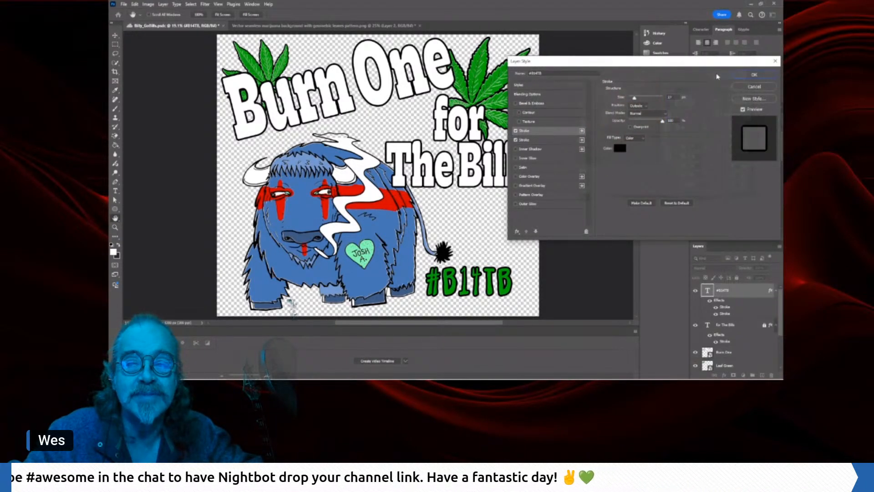
- Reorder the strokes so the white one sits above the black, enlarge the black stroke as an outer outline, and apply the layer style
left_click(544, 140)
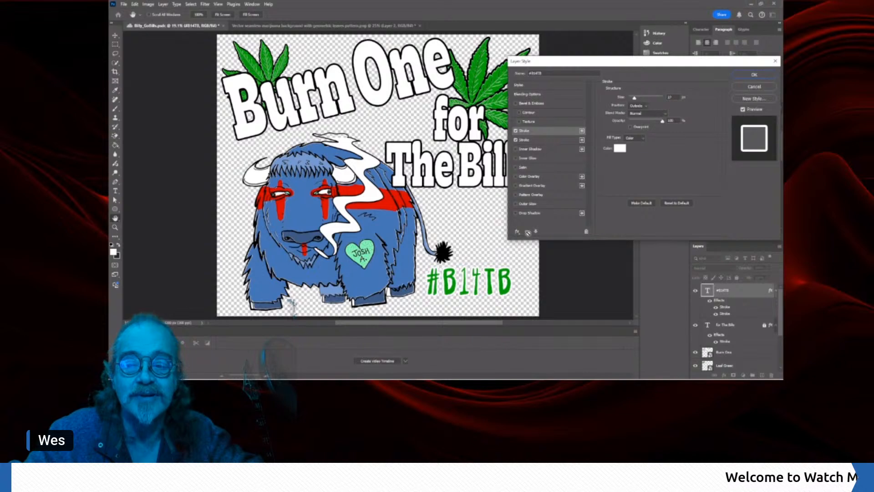
left_click(546, 141)
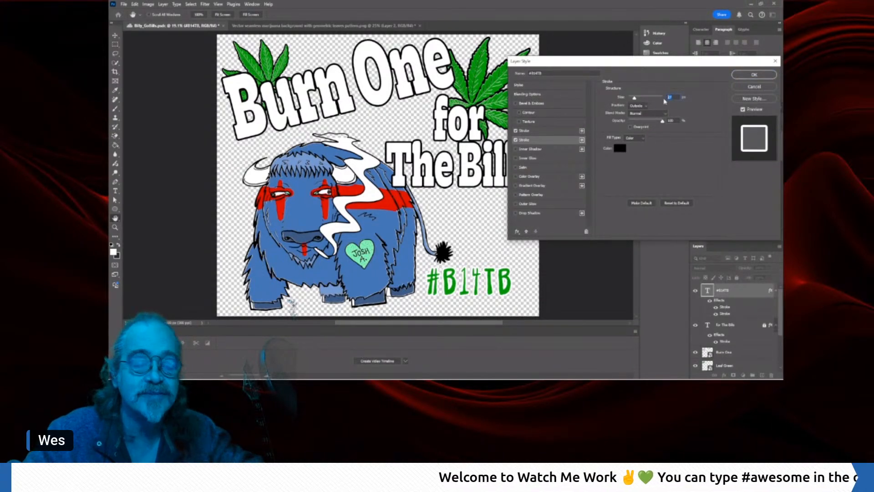
type("5")
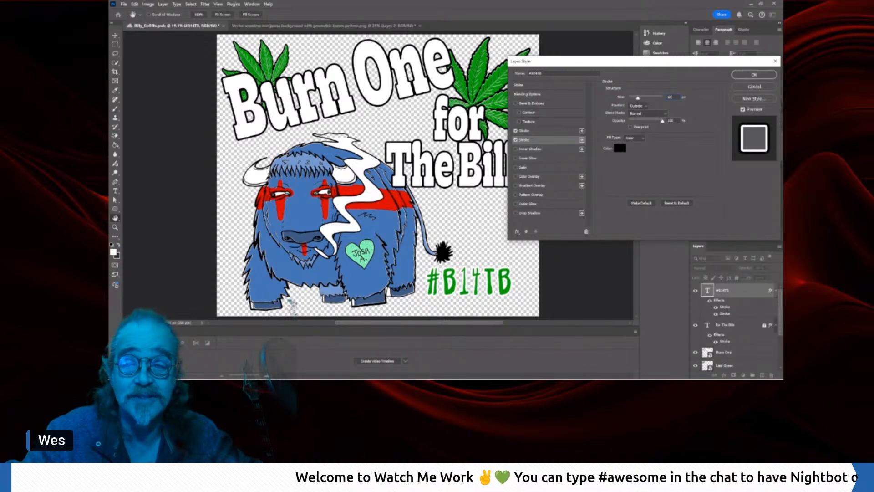
key("Return")
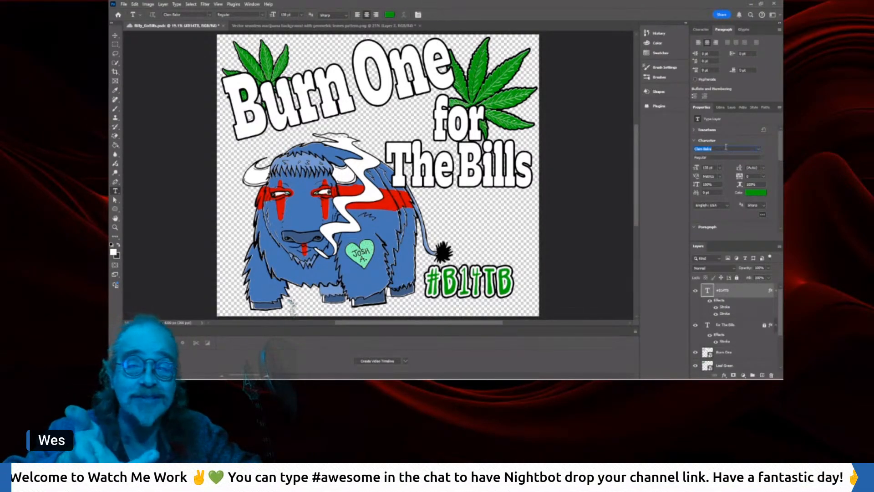
- Browse the font list with live previews and change the #B14TB text's font to Blambot Pro BB
left_click(759, 151)
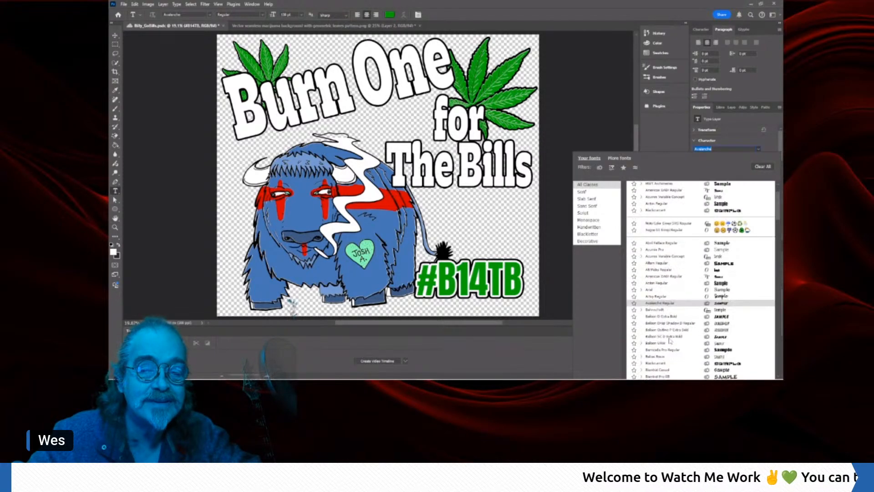
scroll(670, 341, "down", 3)
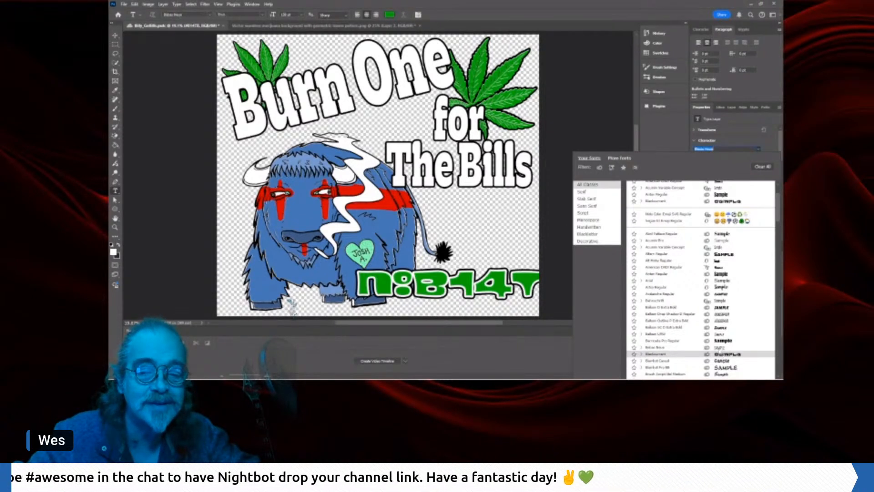
key("Up")
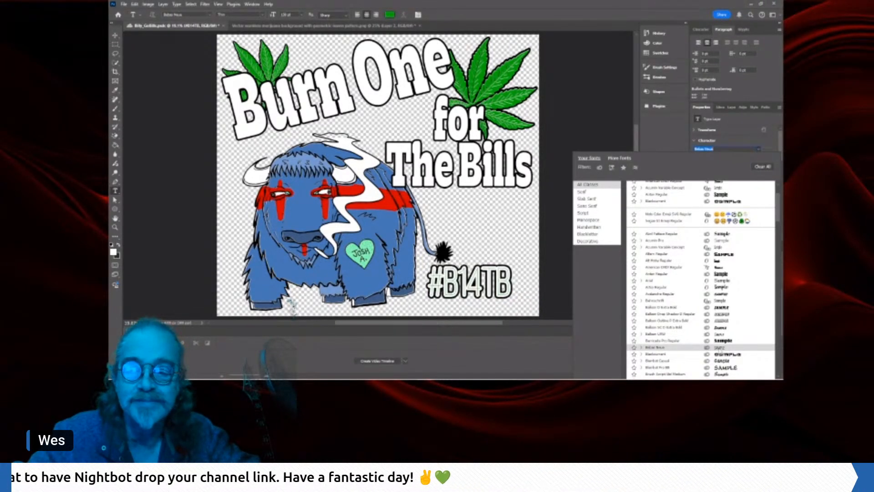
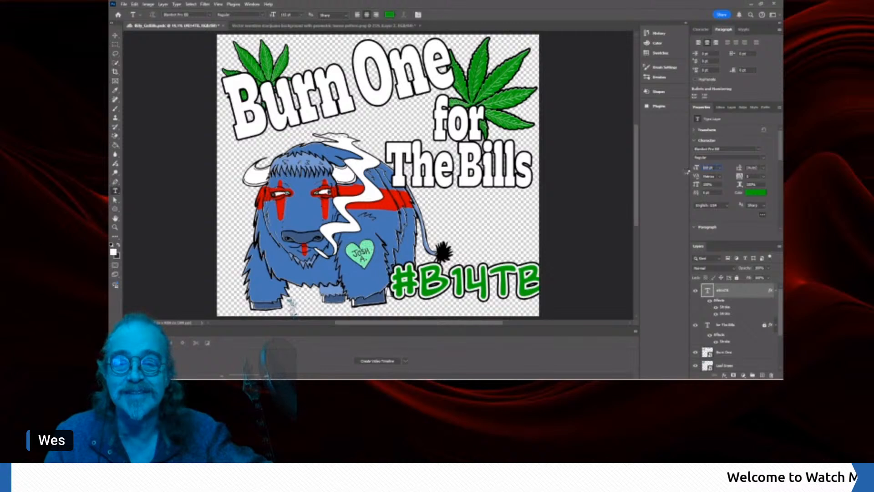
- Reduce the #B14TB text's font size to 77 pt and shift the hashtag slightly right with the Move tool
left_click_drag(685, 170, 696, 167)
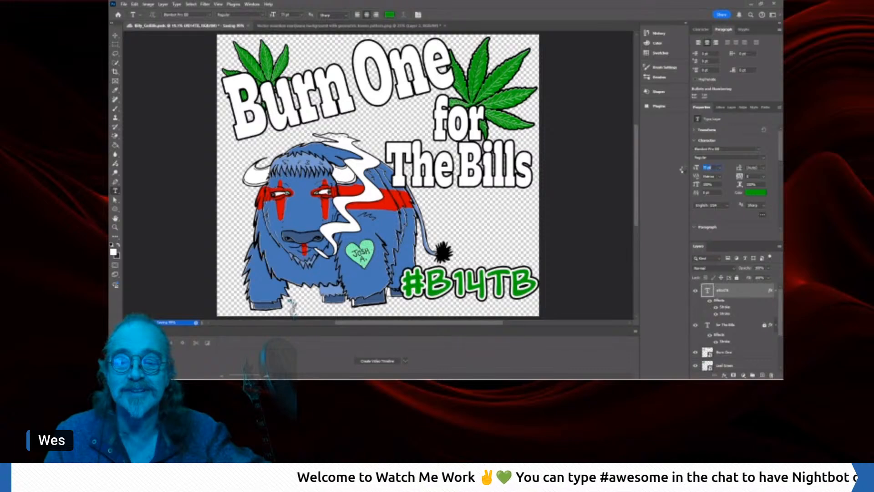
left_click_drag(683, 168, 686, 168)
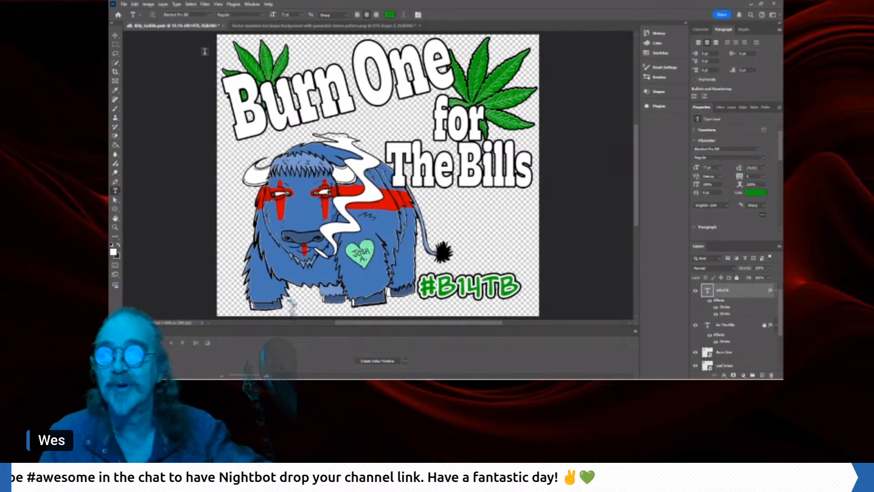
left_click(116, 35)
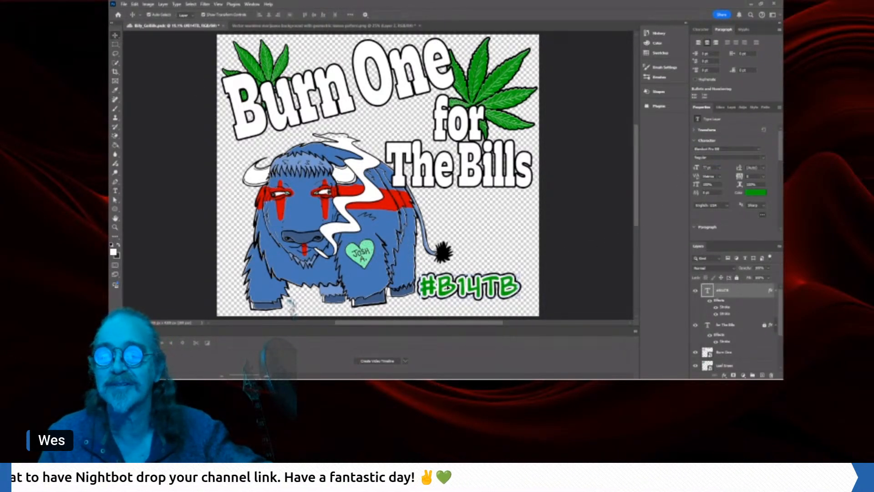
left_click_drag(470, 284, 479, 283)
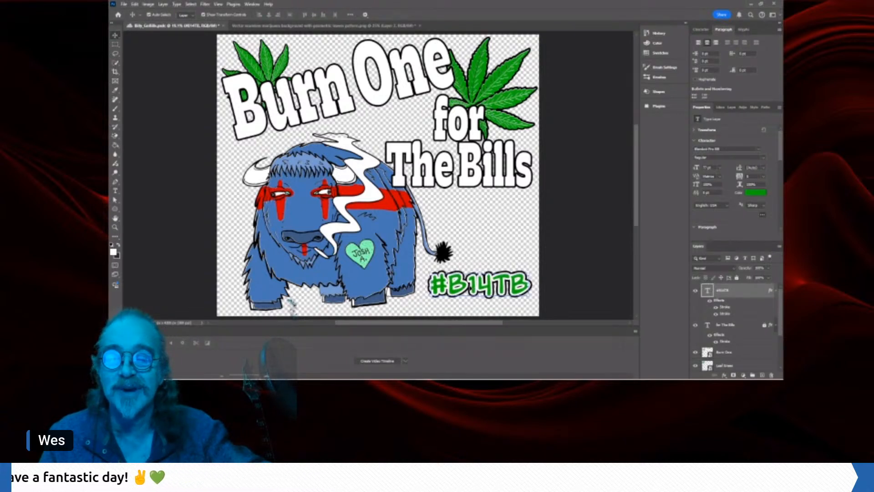
left_click(373, 231)
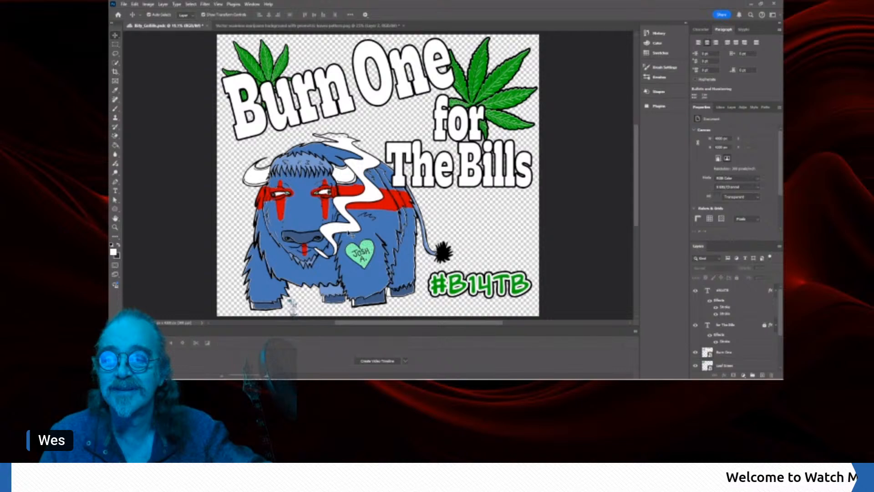
- Unlock the "for The Bills" text layer and the buffalo layer, and move the buffalo slightly left and down
left_click(765, 326)
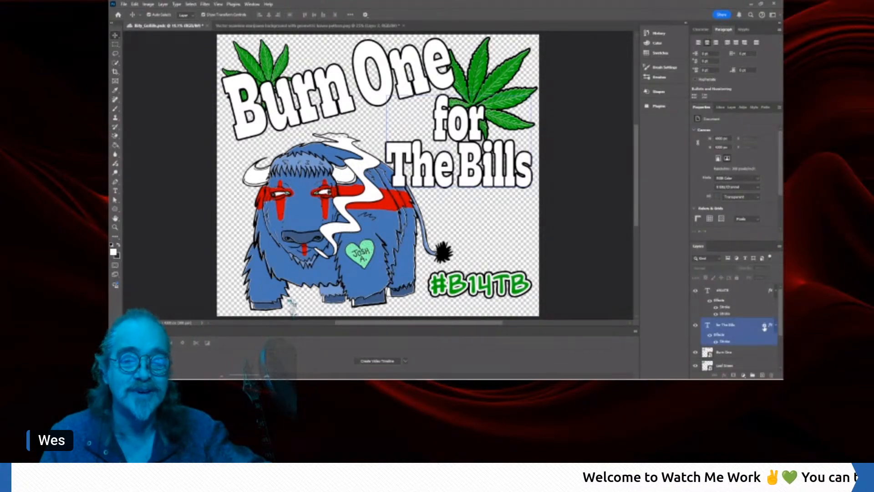
left_click(489, 307)
left_click_drag(384, 238, 373, 232)
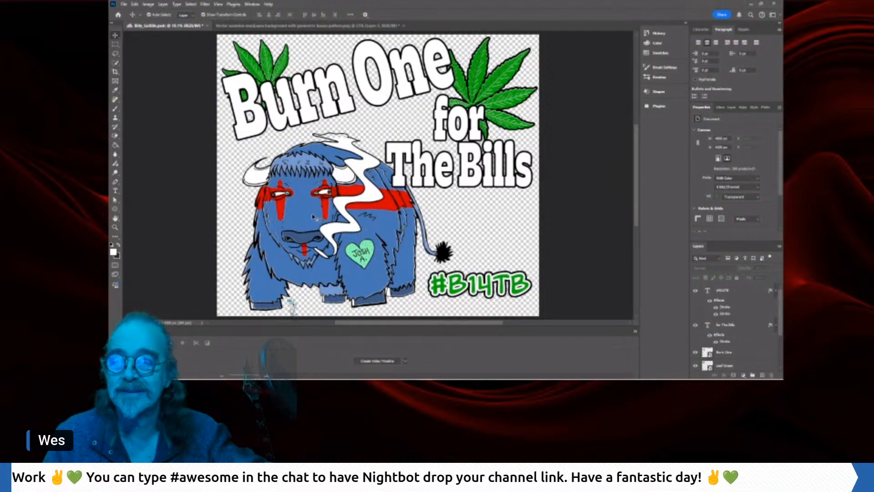
left_click(724, 322)
scroll(729, 328, "down", 3)
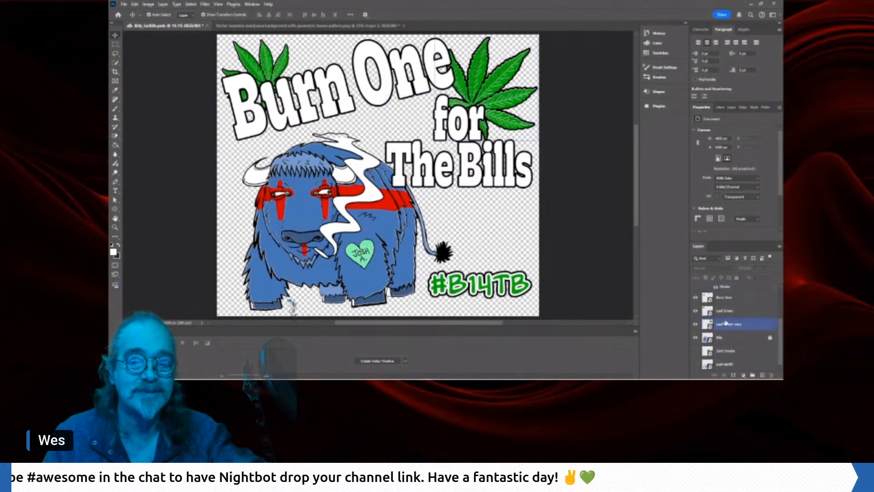
left_click(770, 338)
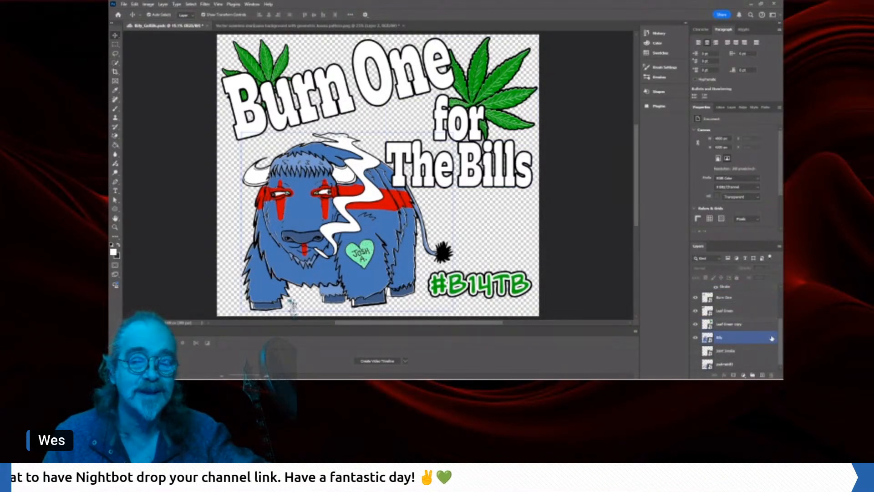
left_click_drag(362, 214, 345, 218)
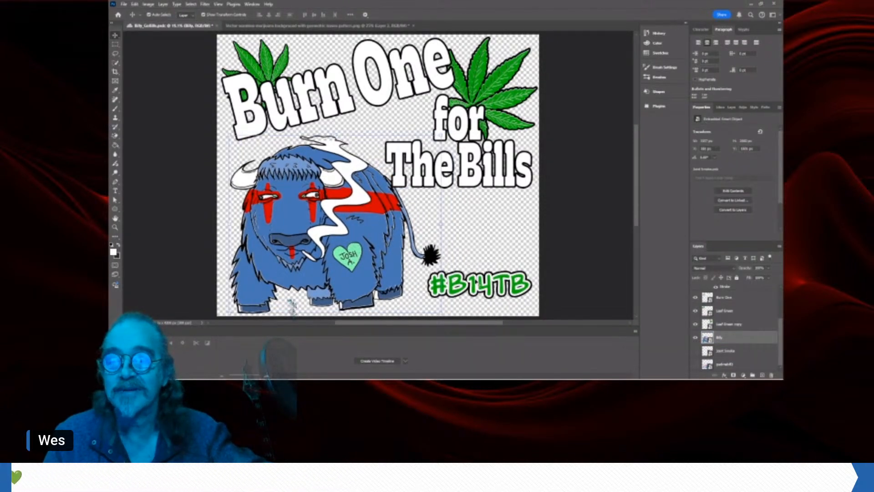
- Move the #B14TB text slightly left and down, and enlarge its font size a little
left_click(478, 285)
left_click_drag(482, 292, 474, 300)
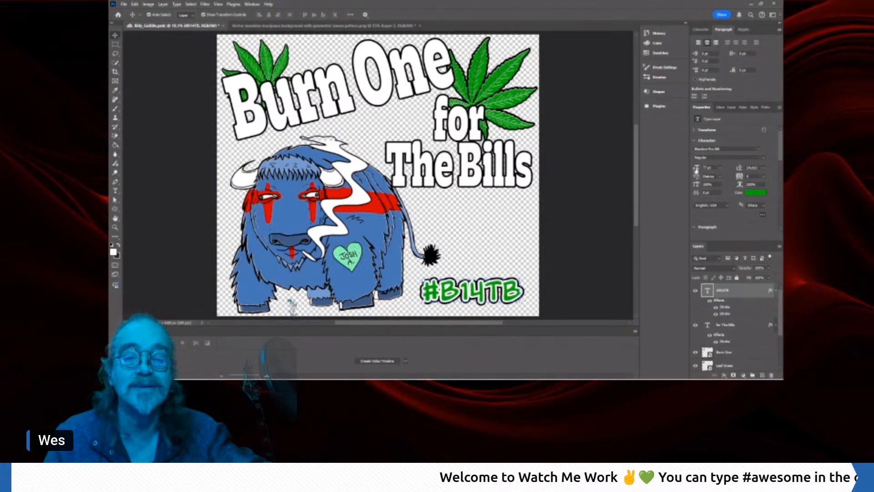
left_click_drag(697, 170, 698, 170)
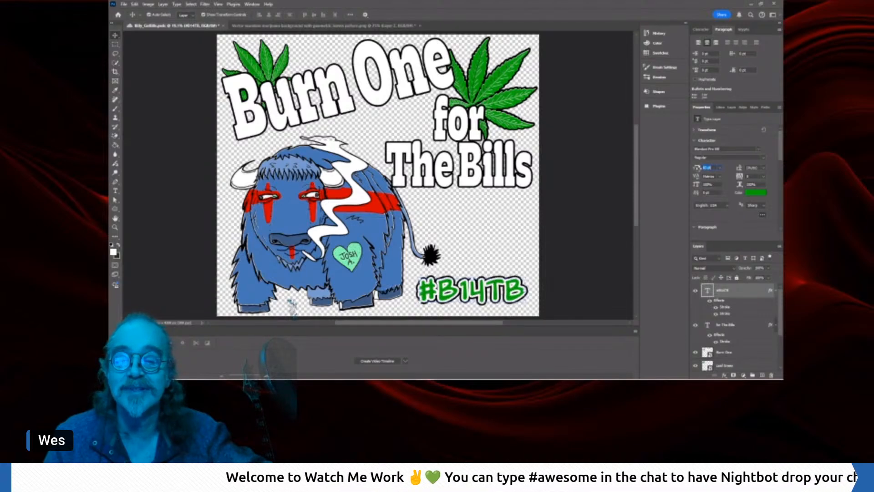
left_click(603, 216)
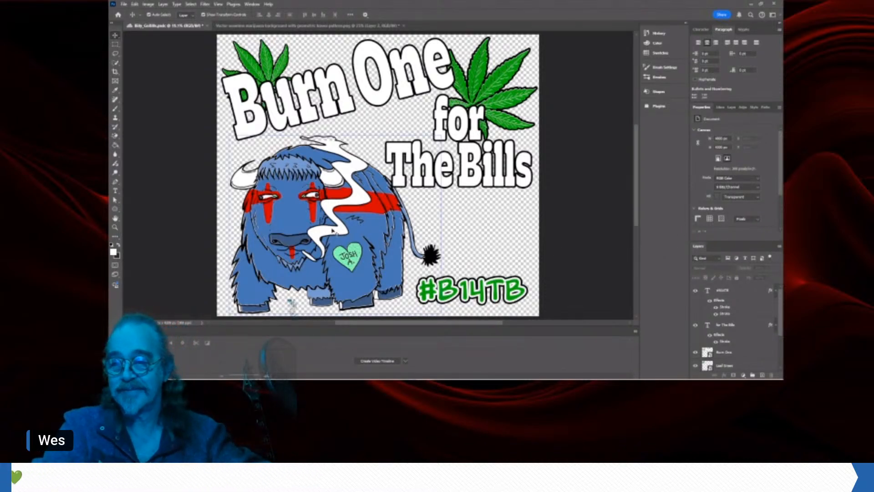
- Try to stretch the buffalo taller by its upper edge
left_click(356, 209)
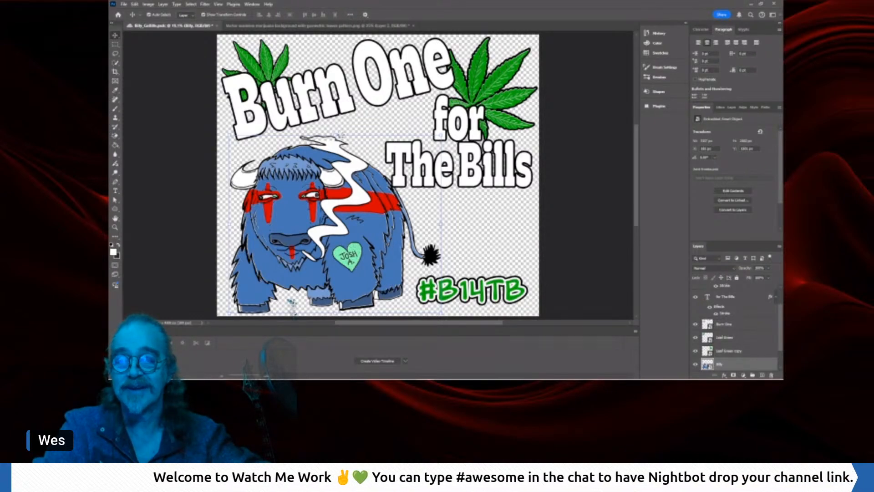
left_click_drag(340, 134, 340, 126)
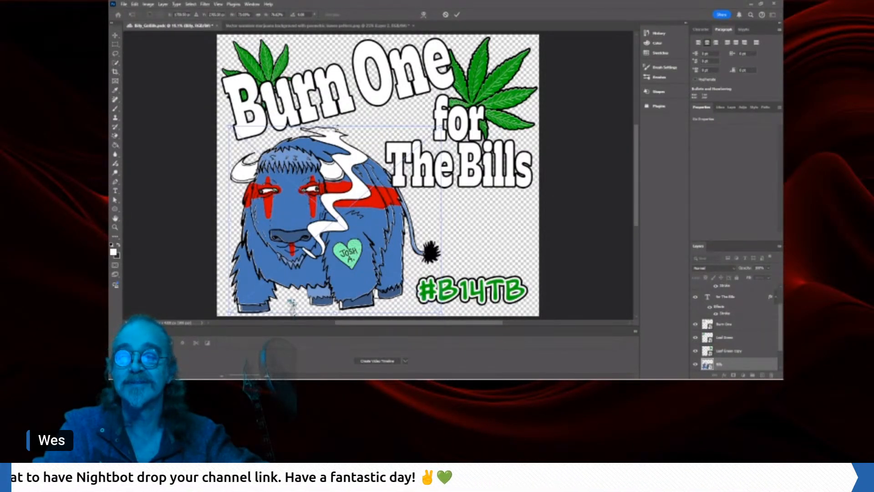
left_click_drag(337, 127, 337, 124)
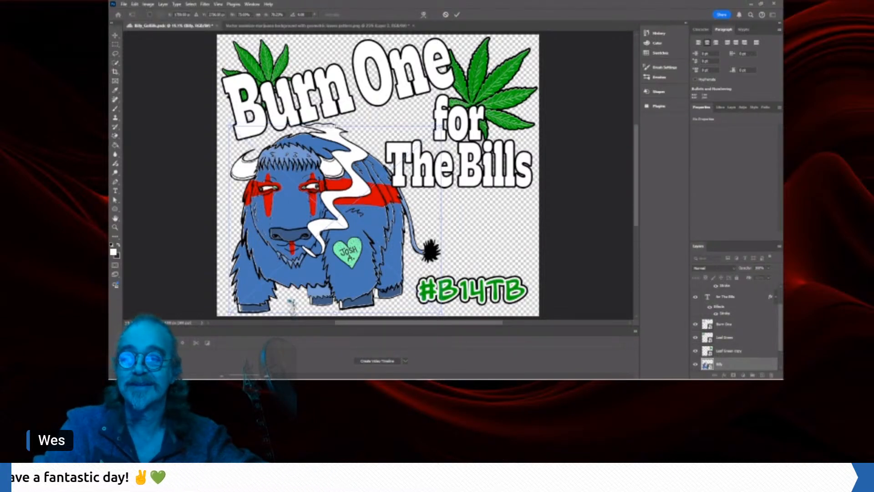
key("ctrl+z")
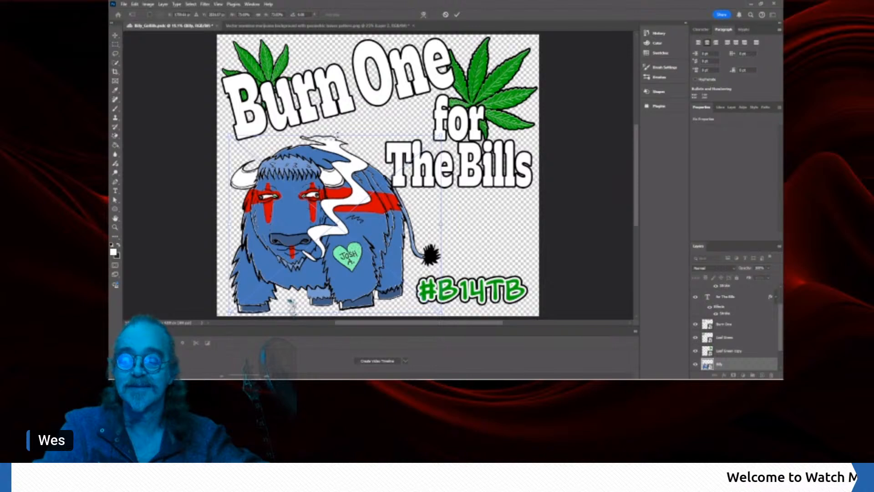
- Scale the buffalo up proportionally until it nearly meets the lettering above, and nudge it slightly right
left_click_drag(337, 132, 338, 123)
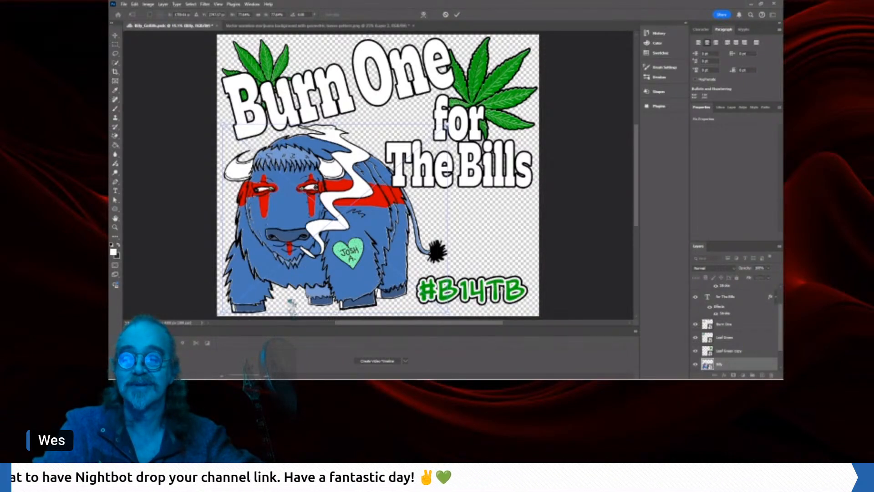
left_click(591, 267)
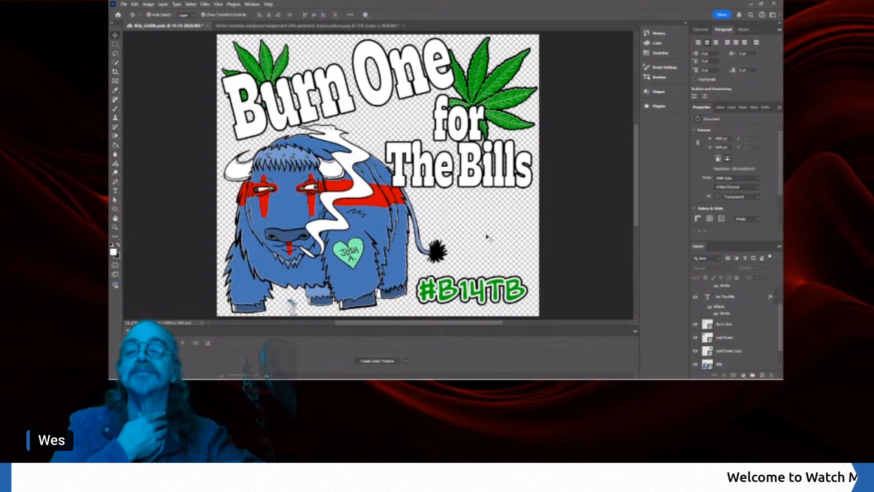
left_click(377, 236)
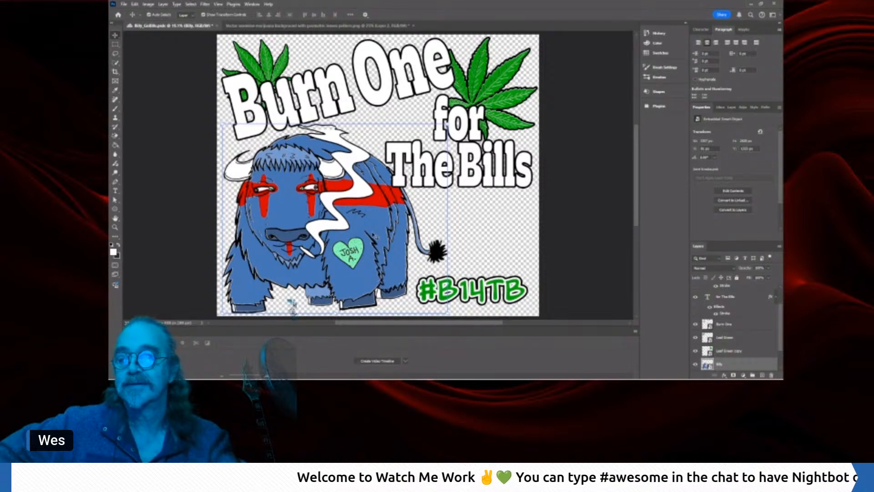
key("Right")
key("Right")
key("Right")
key("Right")
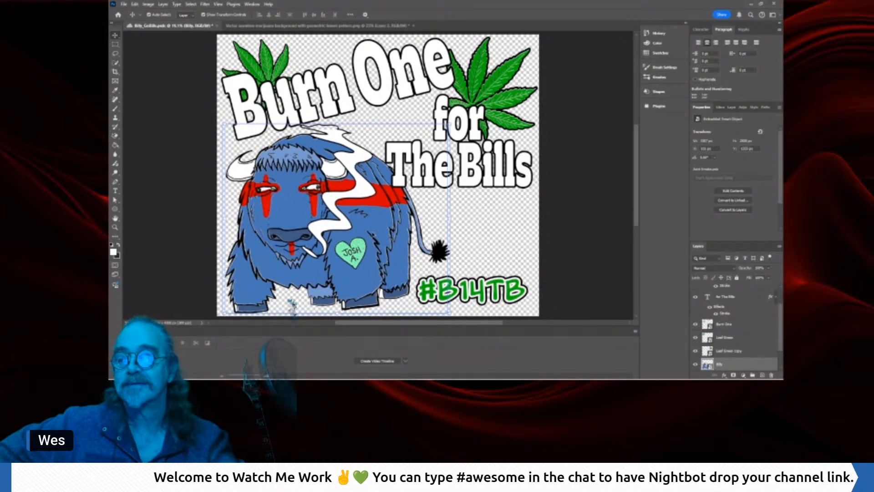
key("shift+Right")
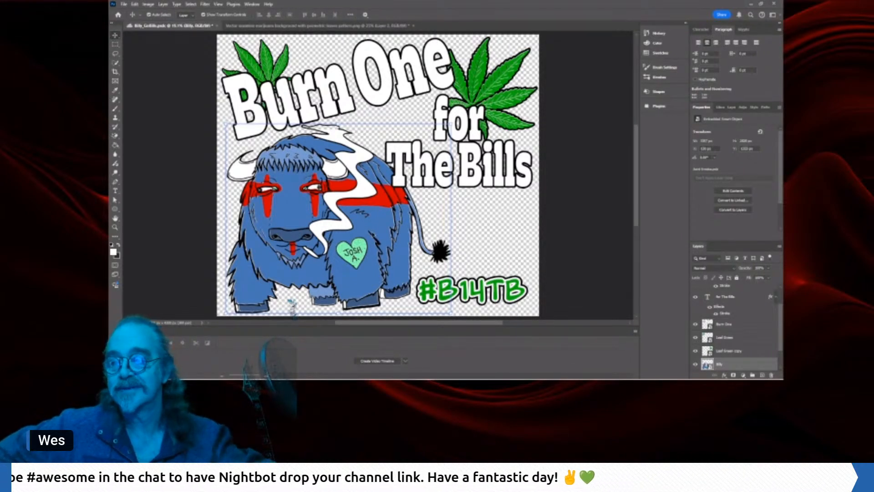
- Deselect all layers and save the design document
left_click(623, 279)
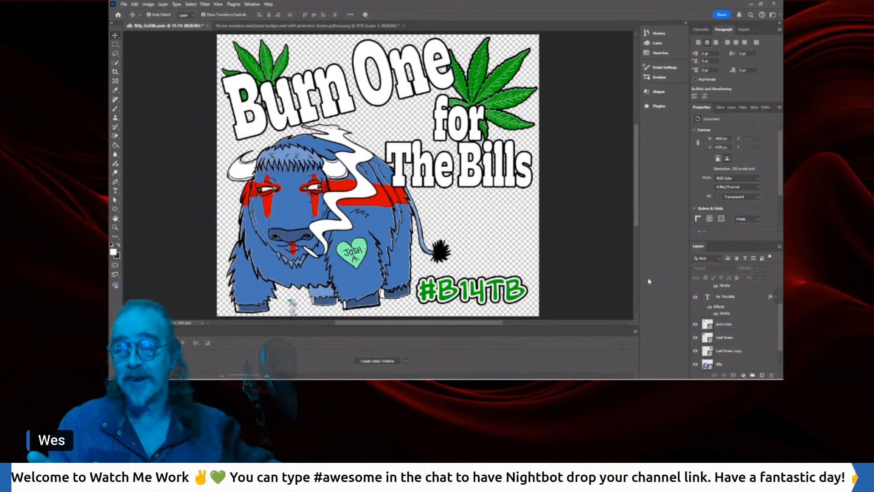
left_click(123, 5)
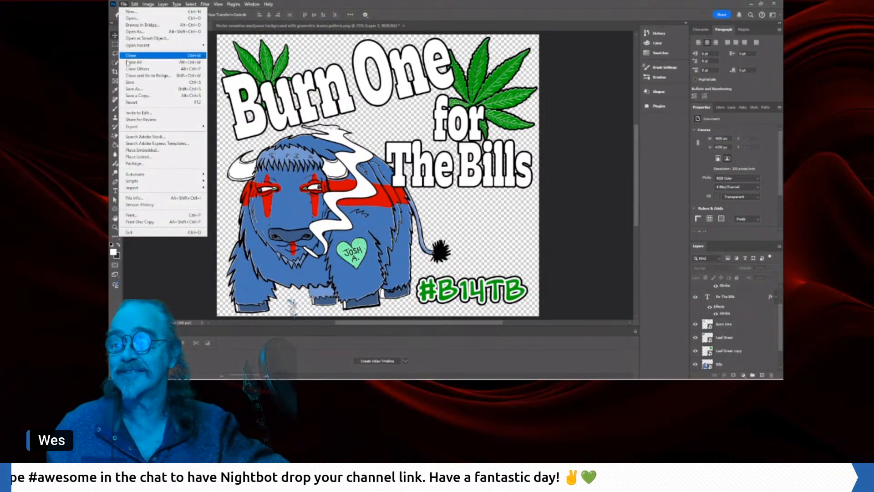
left_click(134, 82)
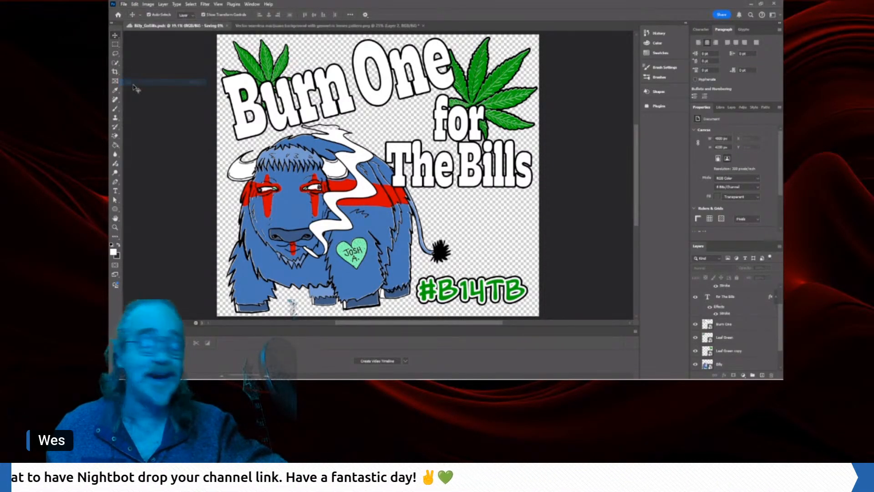
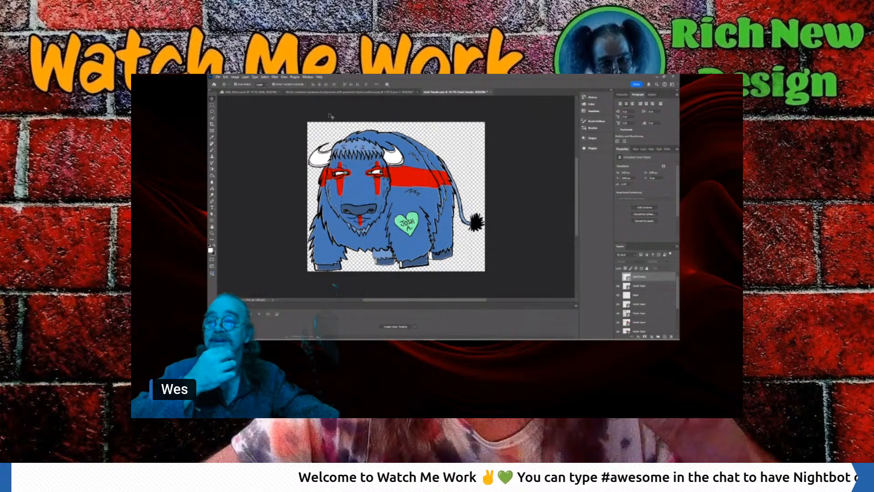
- Save the buffalo smart object with its smoke layer hidden, and return to the main "Burn One for The Bills" document
left_click(312, 93)
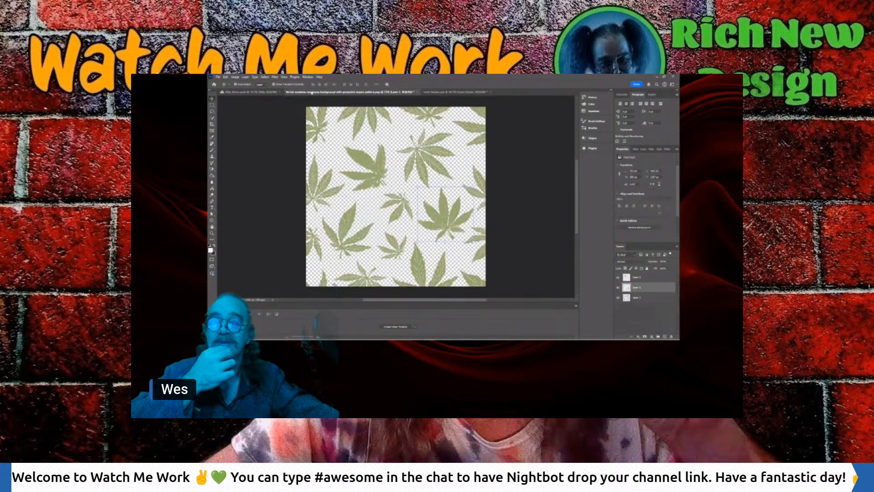
left_click(436, 92)
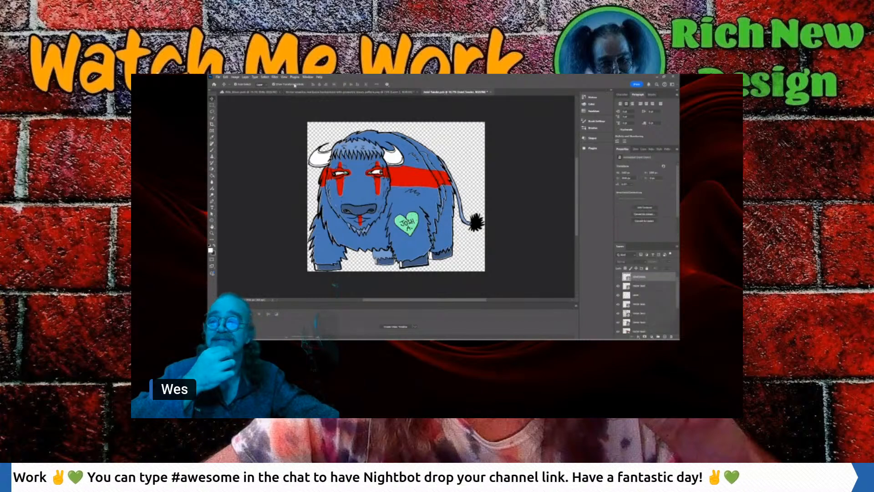
left_click(218, 77)
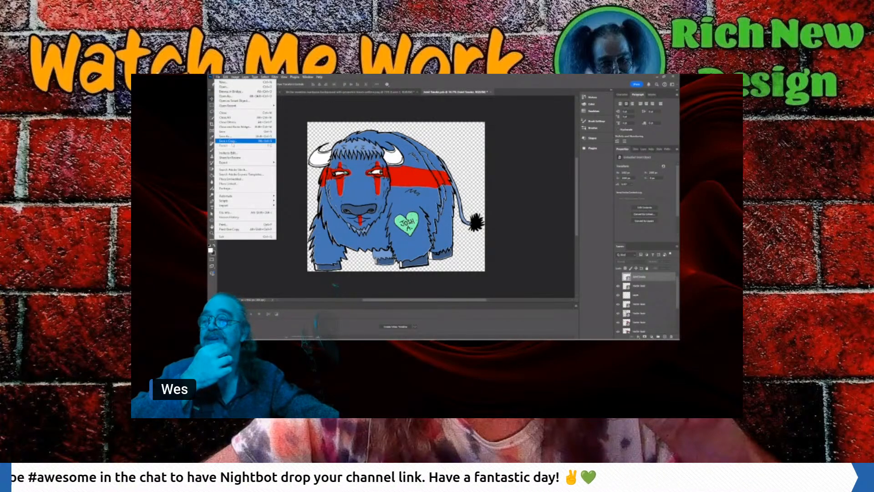
left_click(232, 132)
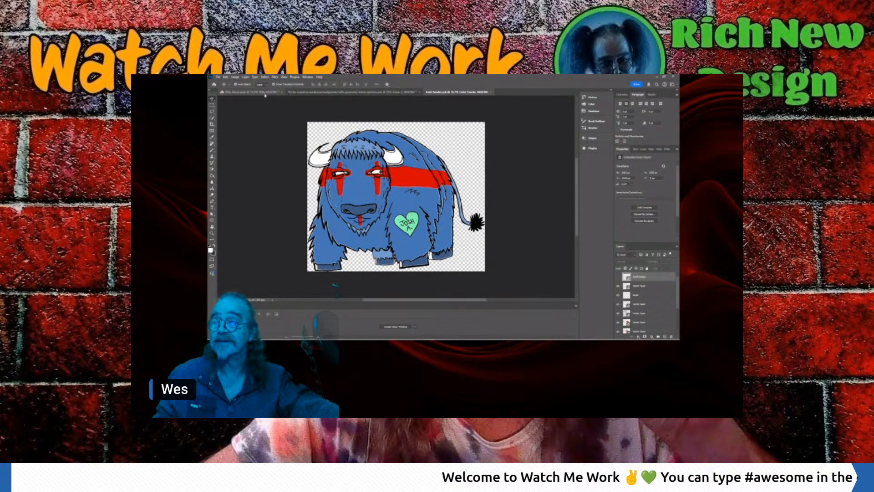
left_click(265, 94)
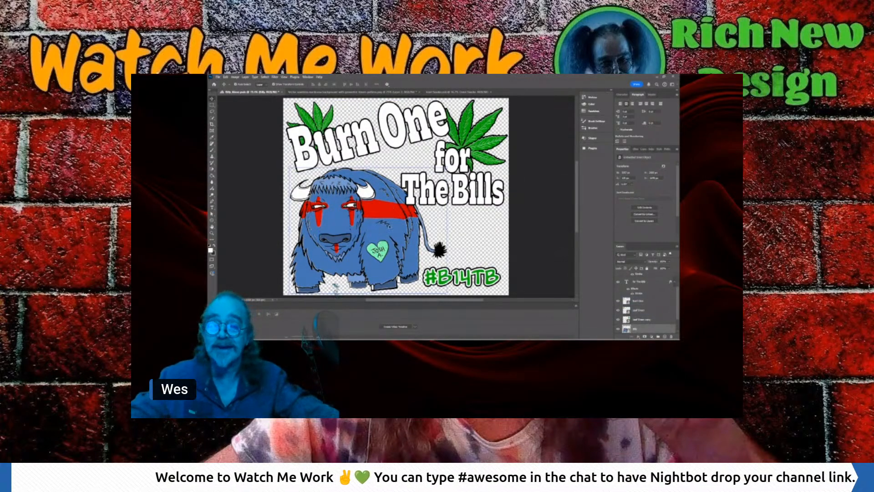
- Hide the "For The Bills", #B14TB and "Burn One" lettering layers in the main design
left_click(650, 273)
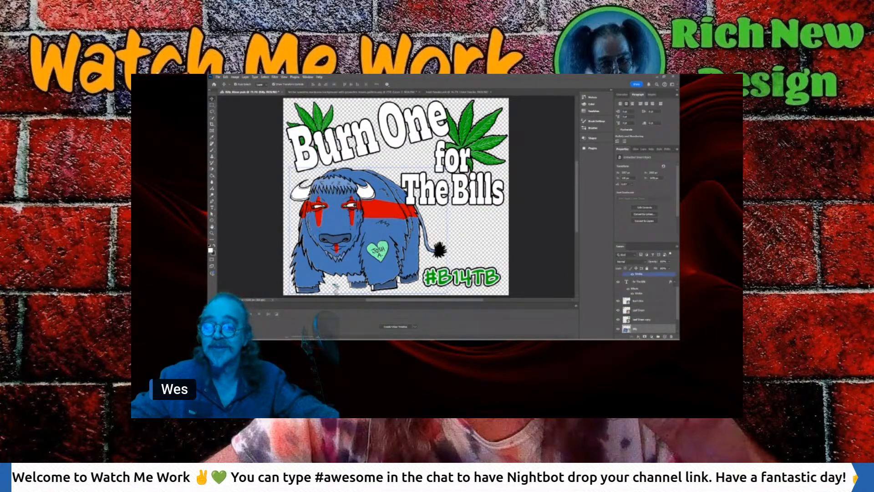
left_click(467, 195)
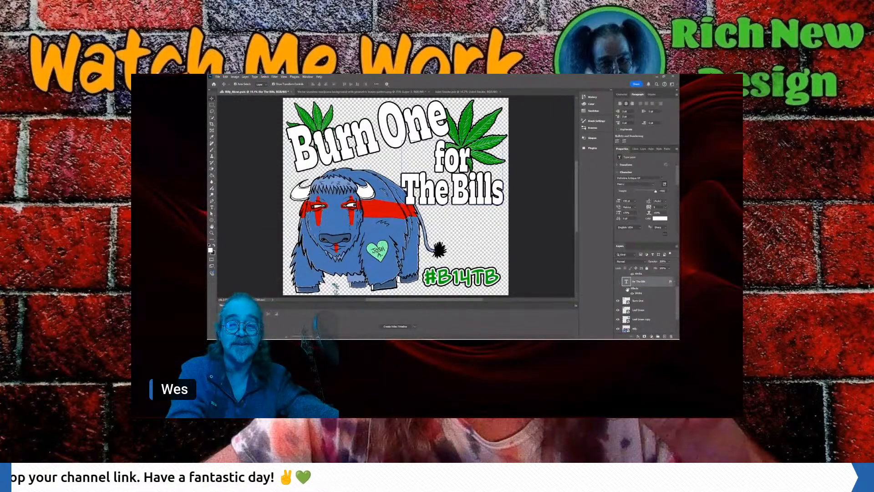
left_click(622, 282)
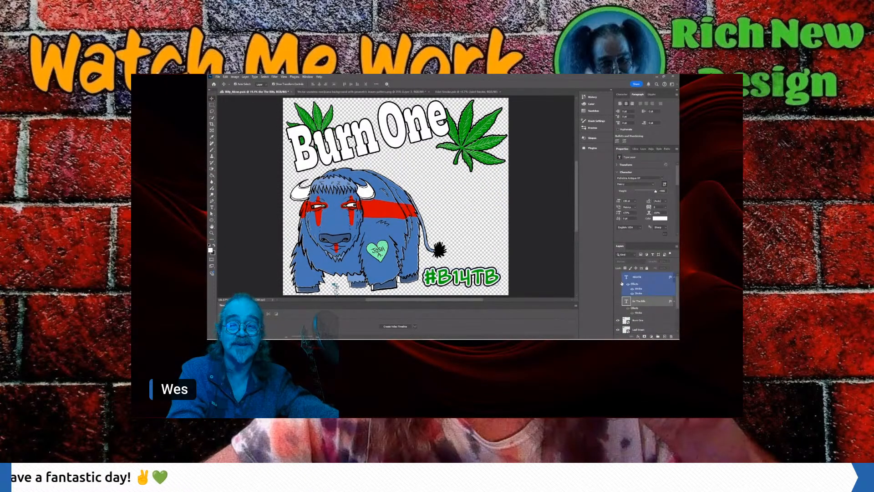
left_click(626, 291)
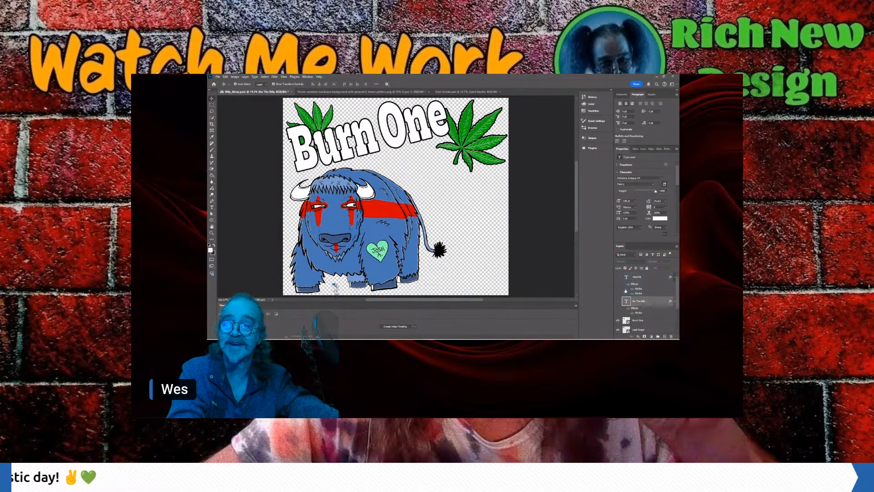
left_click(618, 321)
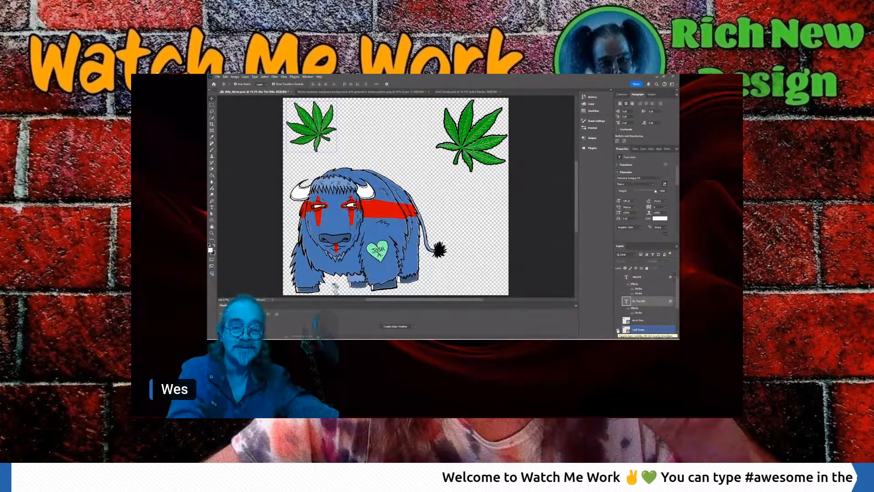
- Hide both green leaf layers, keep the "Burn One" lettering hidden, and show the #B14TB hashtag again
left_click(618, 331)
scroll(618, 331, "down", 3)
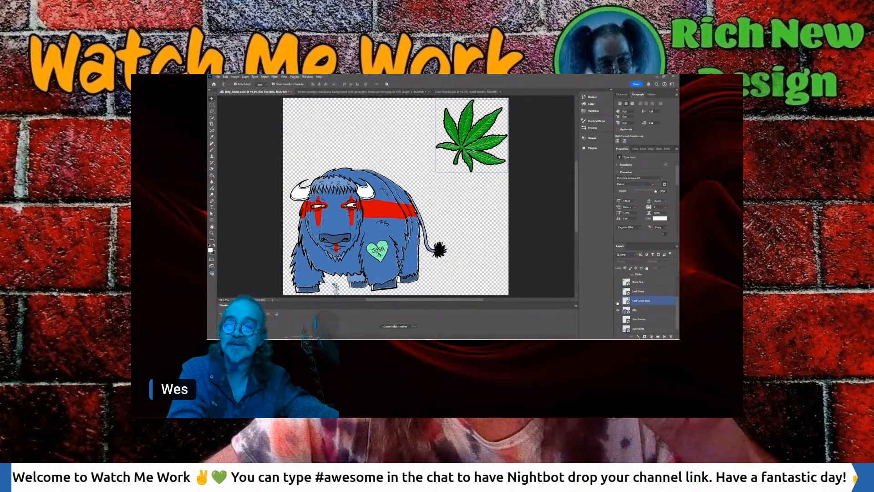
left_click(618, 302)
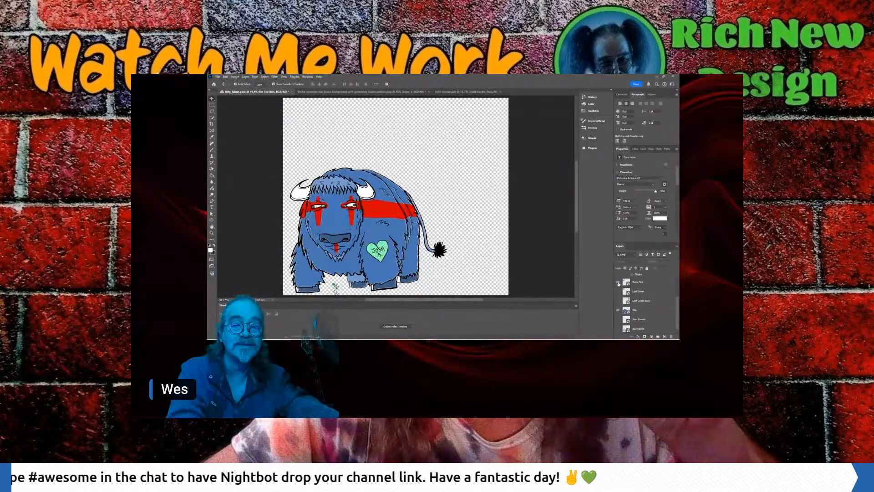
left_click(619, 283)
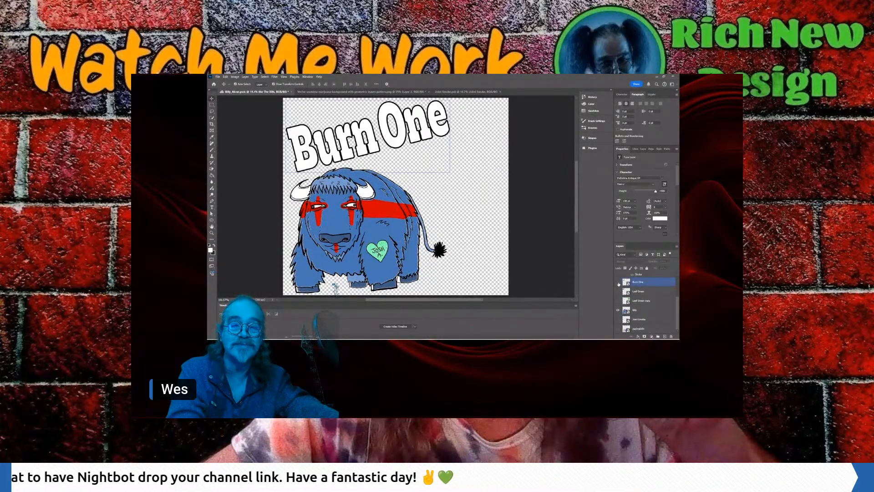
left_click(618, 284)
scroll(618, 284, "up", 3)
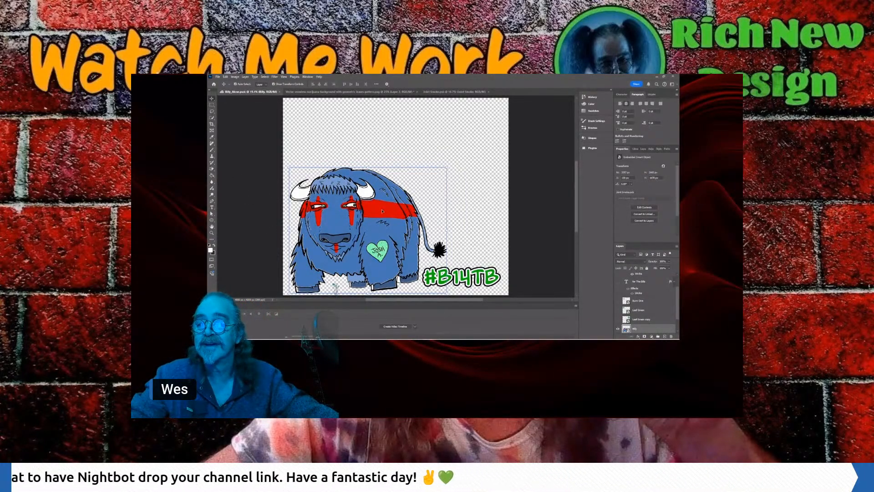
- Move the buffalo to the upper part of the canvas and scale it up proportionally to nearly the full canvas width
left_click_drag(385, 208, 385, 149)
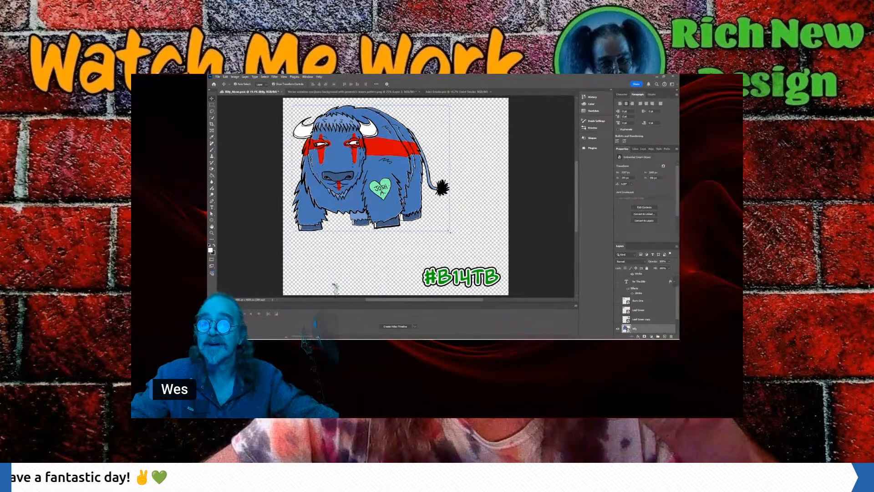
left_click_drag(450, 232, 514, 266)
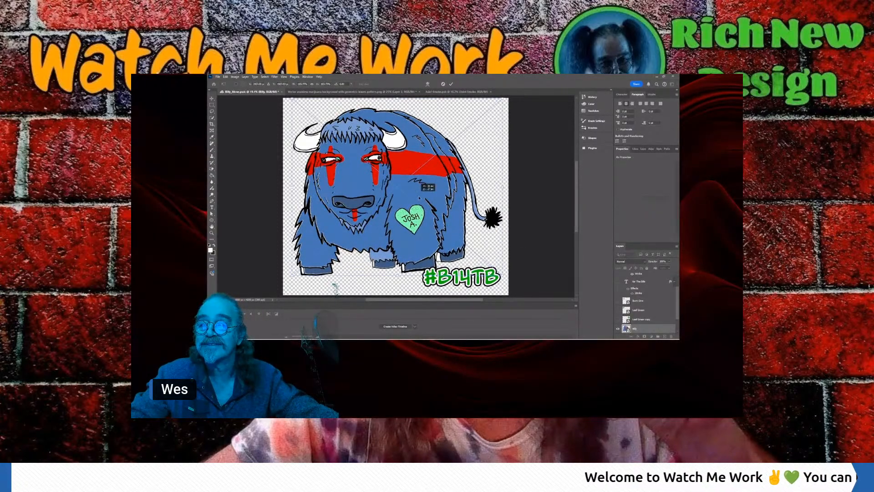
left_click_drag(420, 197, 427, 192)
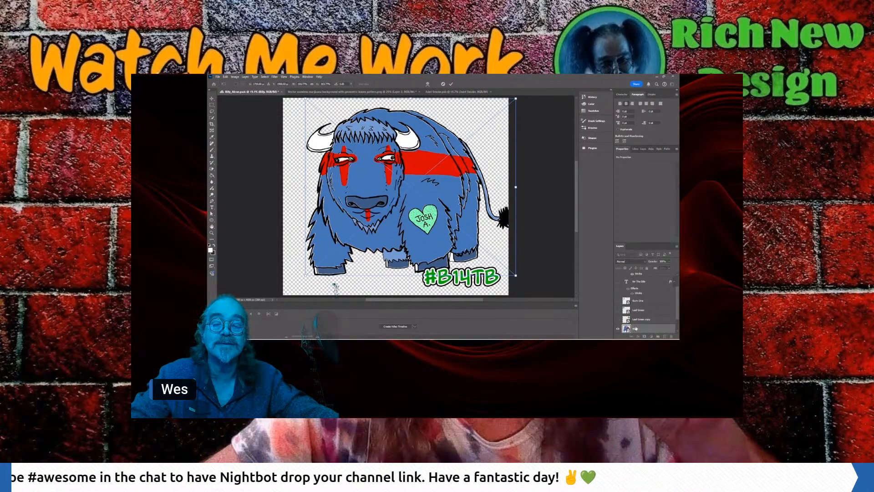
key("Return")
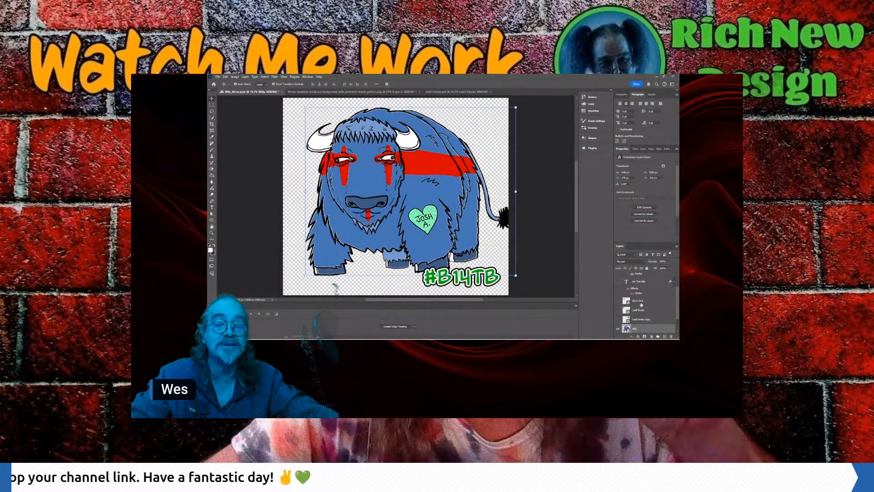
- Center the #B14TB hashtag horizontally on the canvas below the buffalo, and shift the buffalo up and left until its tail fits inside
scroll(641, 301, "up", 1)
left_click(640, 279)
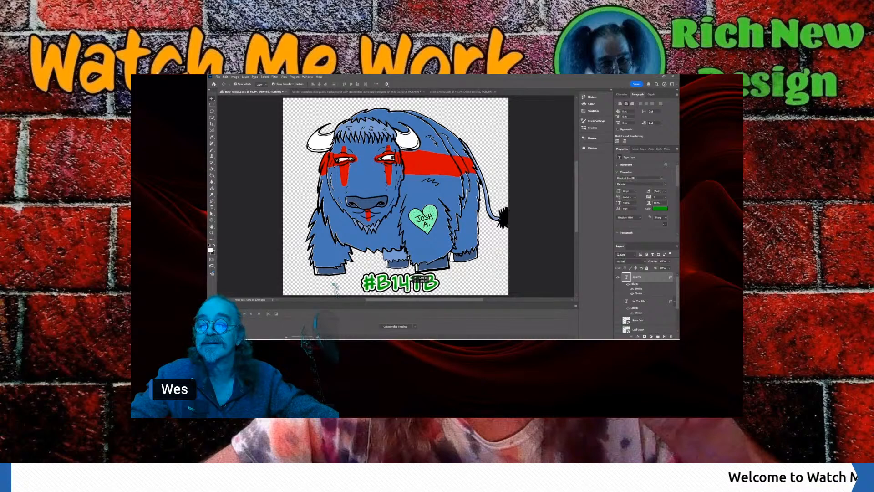
left_click_drag(411, 278, 415, 279)
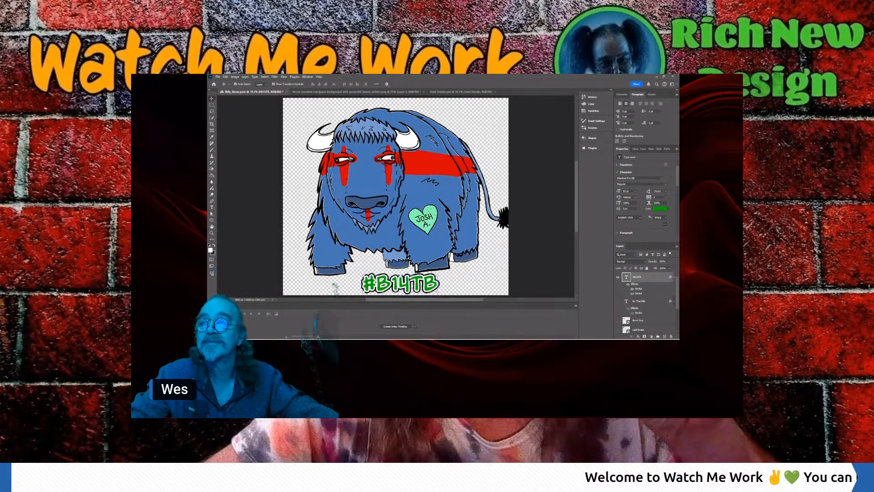
left_click(376, 85)
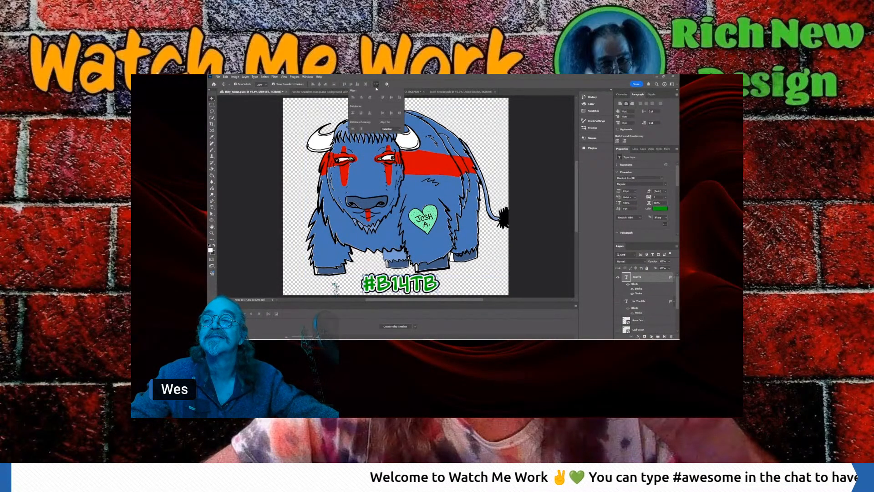
left_click(390, 129)
left_click(386, 138)
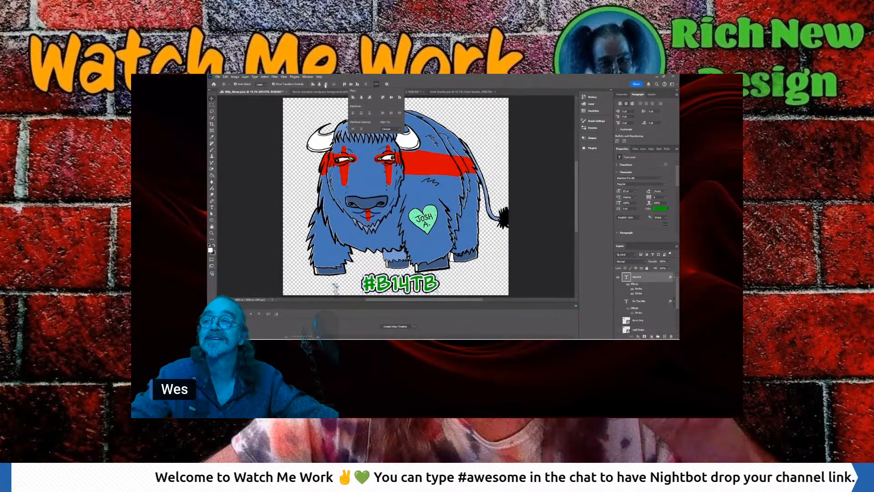
left_click(321, 85)
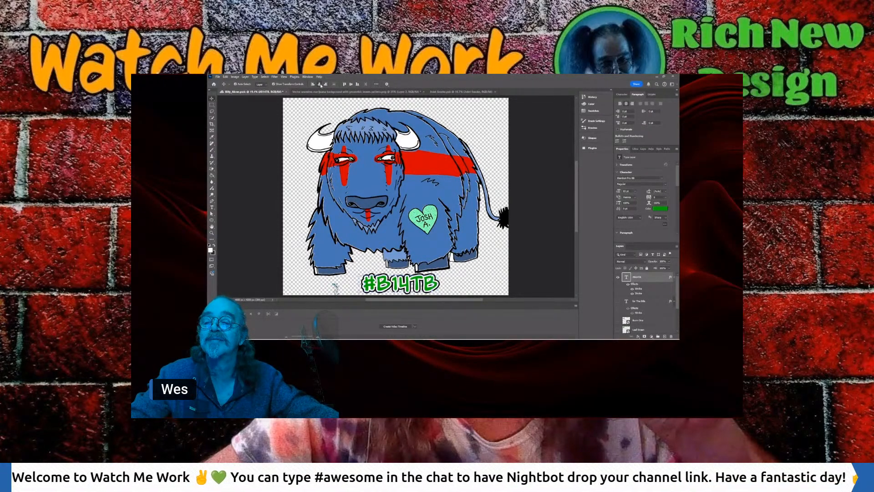
left_click(320, 84)
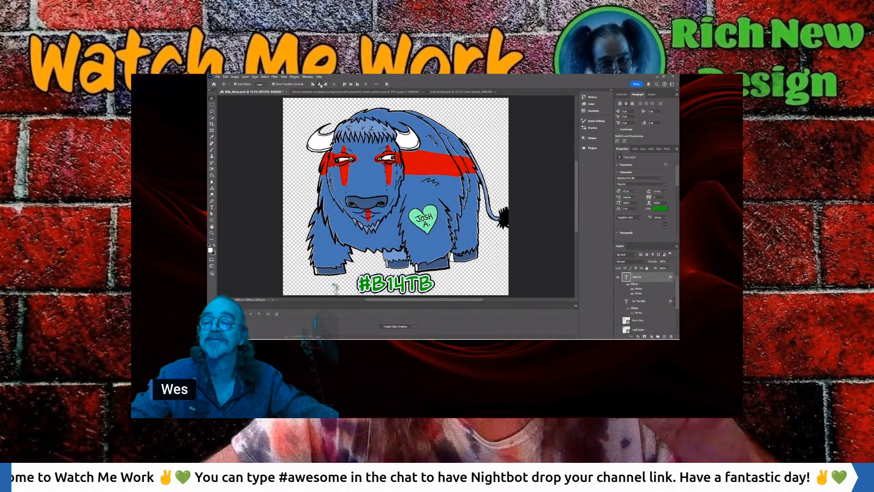
left_click(431, 185)
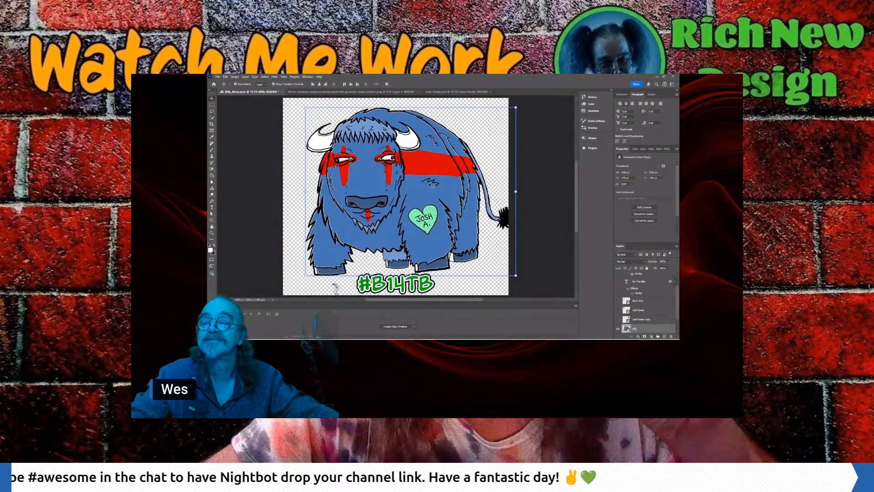
left_click_drag(431, 185, 419, 177)
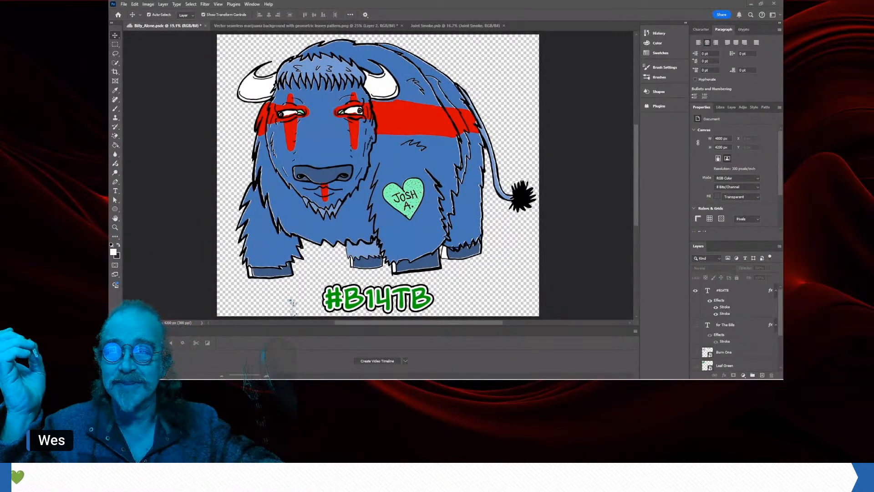
- In the Joint Smoke smart object, show the smoke layer and hide the two vector layers holding the buffalo's red stripe and face paint
left_click(458, 29)
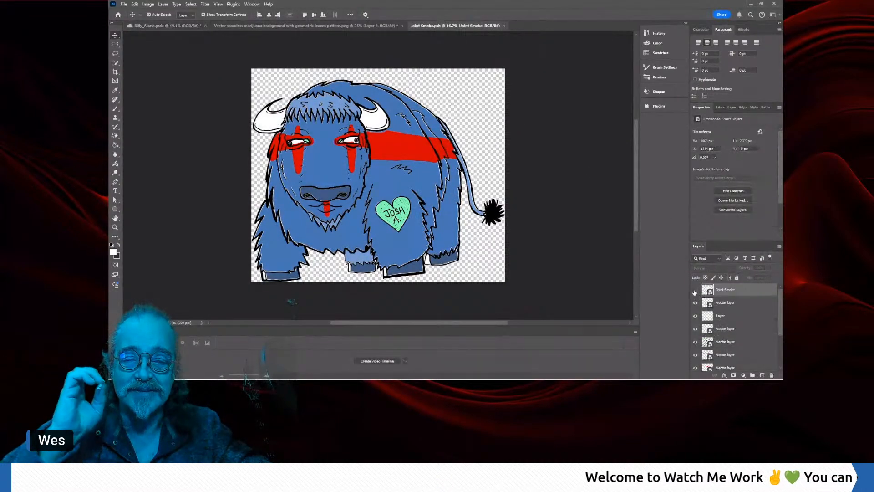
left_click(695, 290)
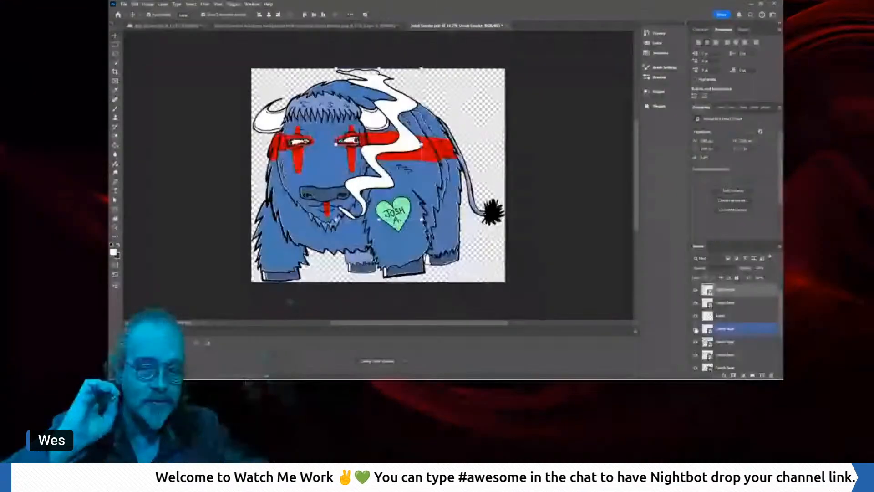
scroll(696, 330, "down", 2)
scroll(696, 330, "down", 2)
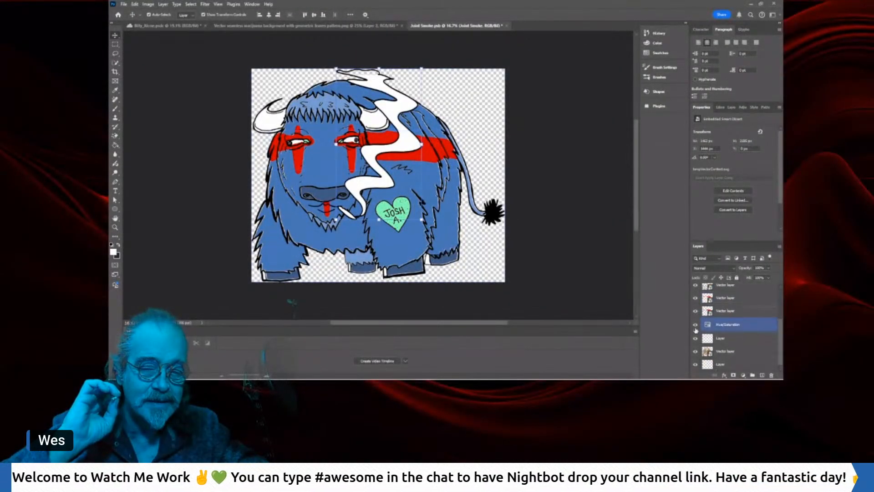
left_click(696, 311)
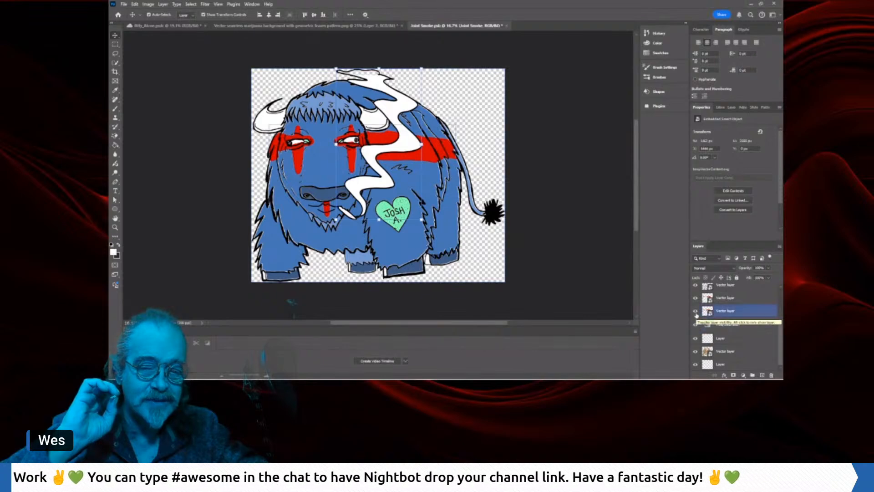
left_click(697, 300)
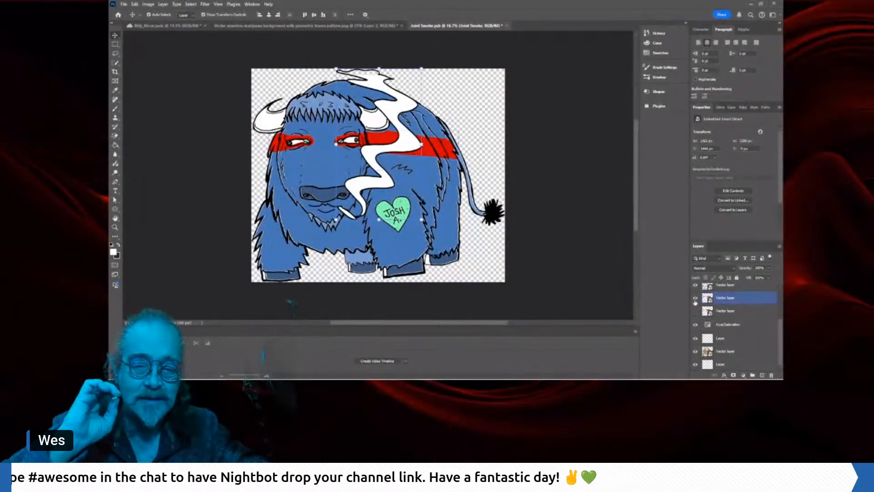
left_click(696, 300)
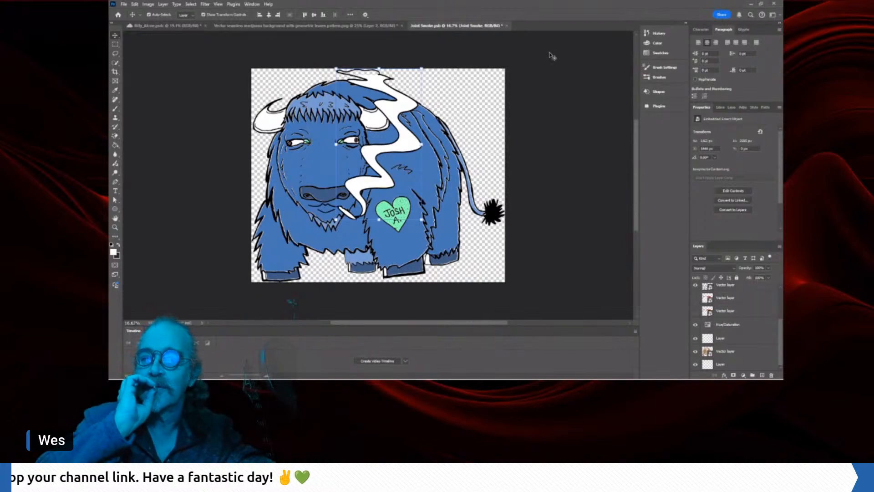
- Save the Joint Smoke smart object and return to the Billy_Alone document
left_click(123, 5)
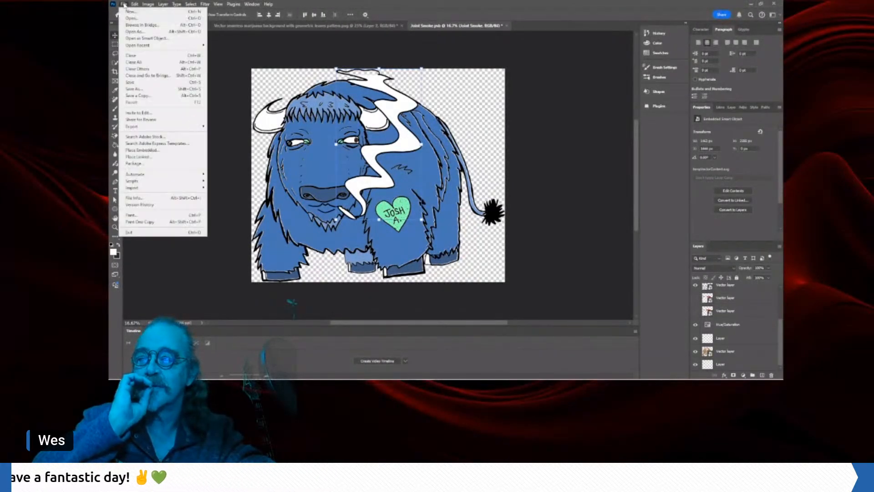
left_click(135, 84)
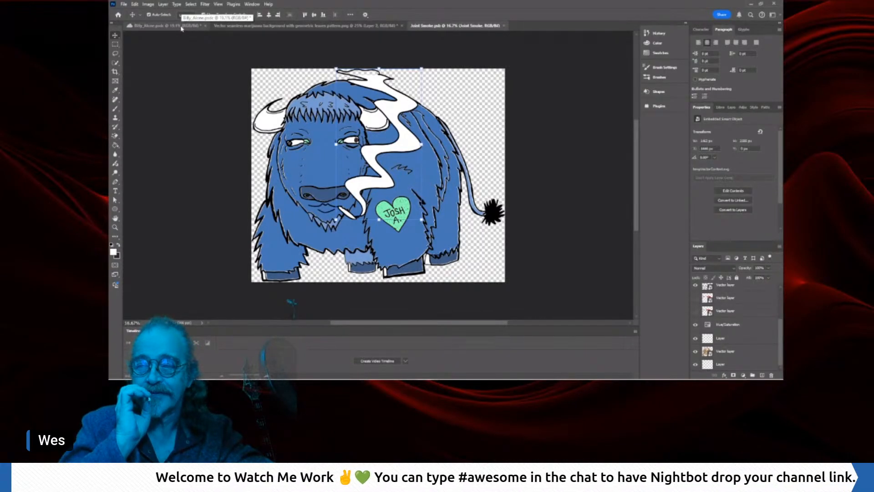
left_click(181, 25)
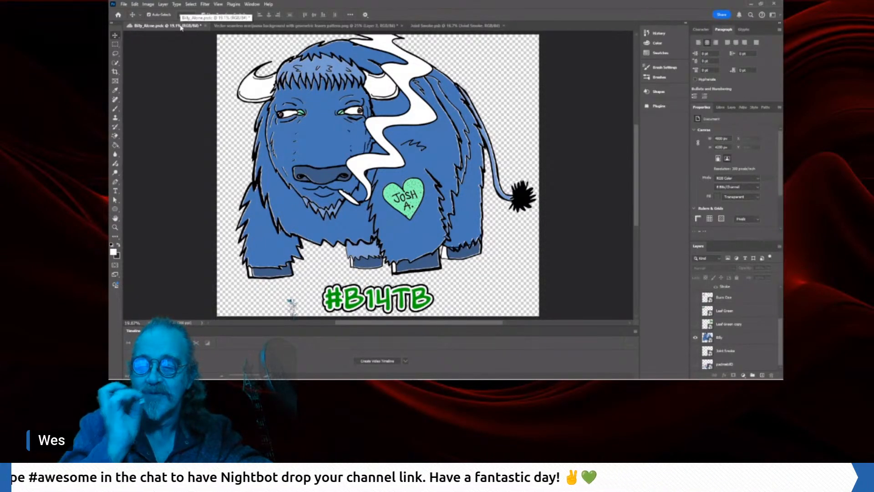
- Recolour the #B14TB hashtag text to the buffalo's body blue, #4677b5
left_click(404, 256)
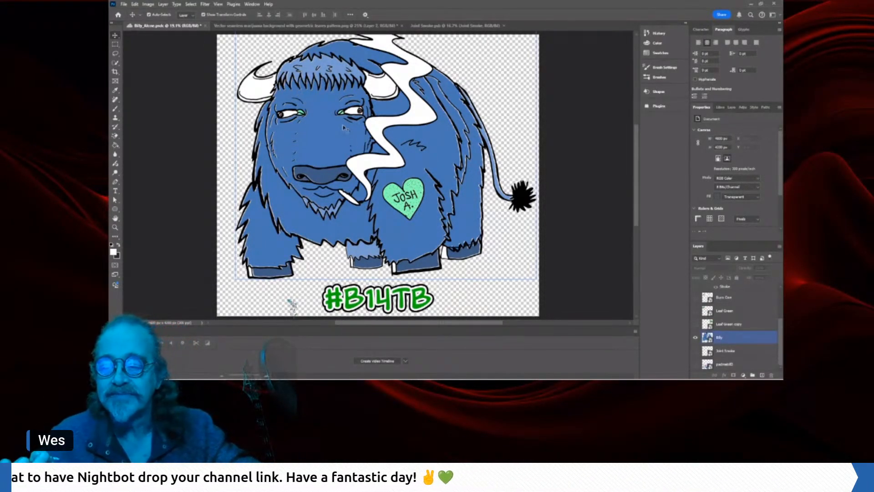
left_click(411, 300)
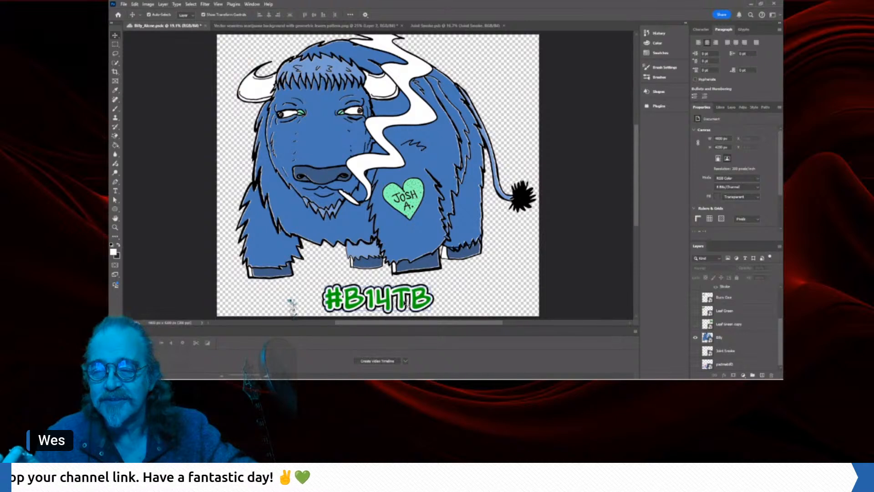
left_click(404, 304)
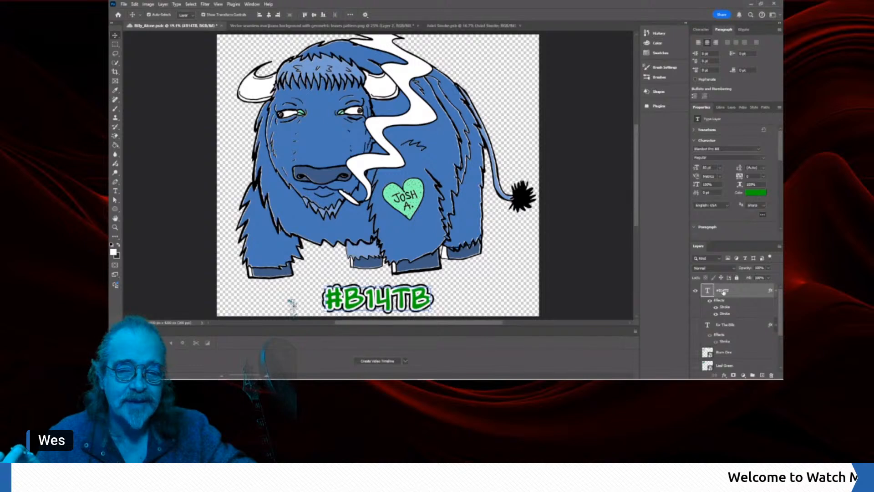
left_click(760, 194)
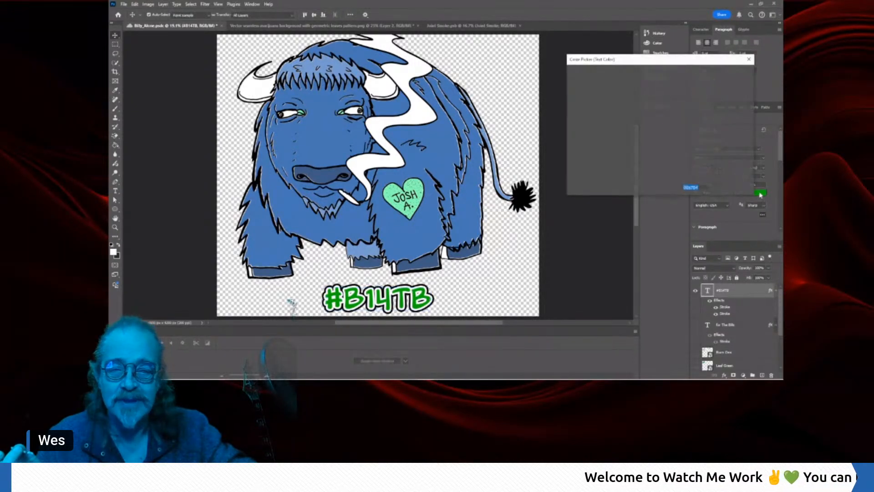
left_click(445, 152)
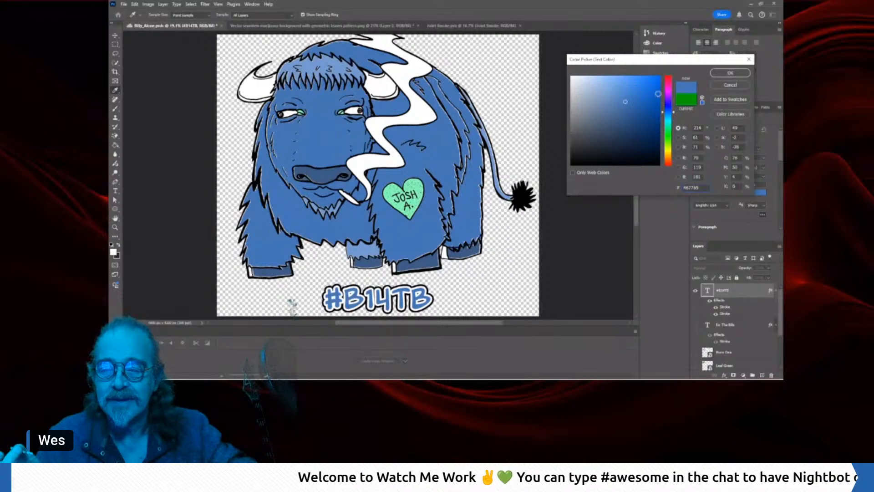
left_click(718, 74)
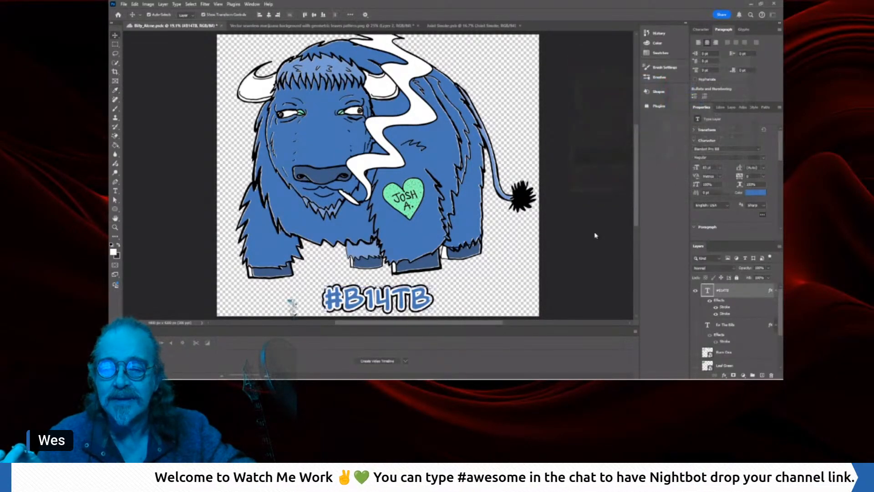
left_click(590, 255)
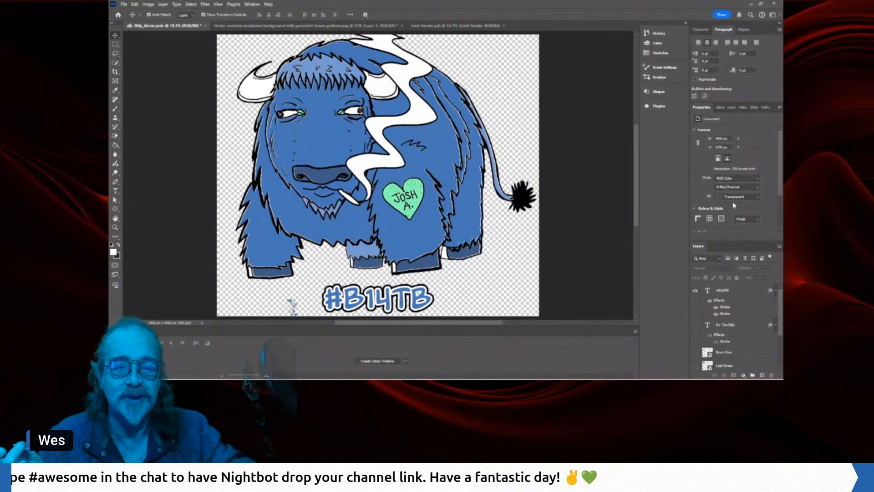
- Change the #B14TB text colour to a darker blue, #3c5b84
left_click(725, 292)
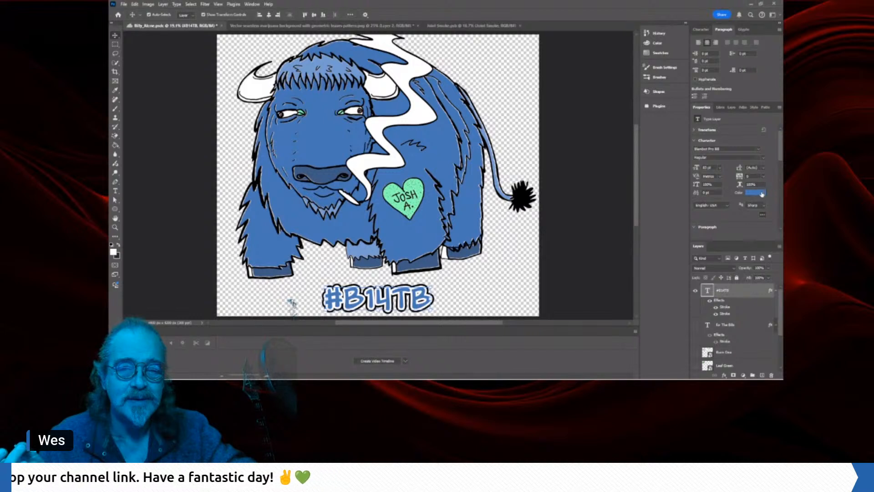
left_click(759, 193)
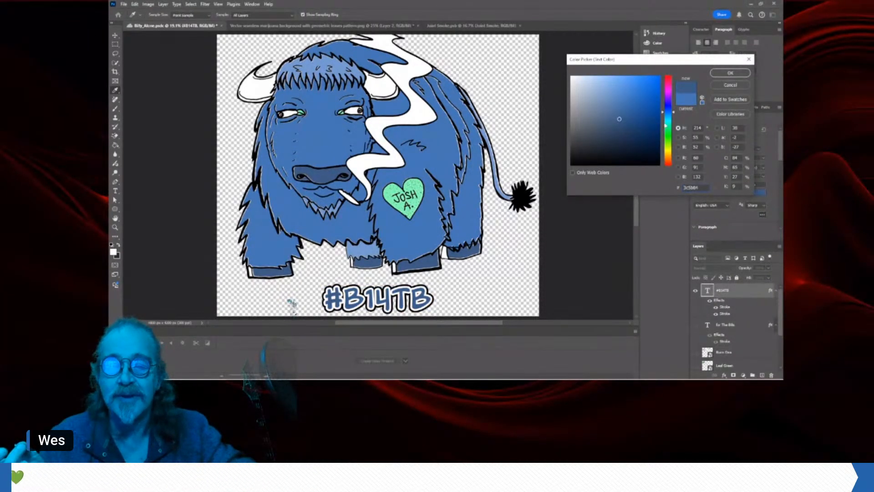
left_click(736, 74)
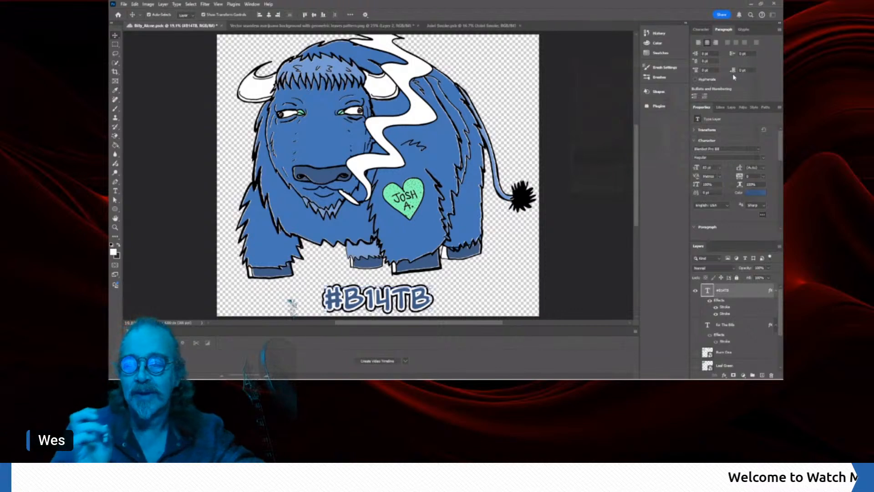
left_click(588, 157)
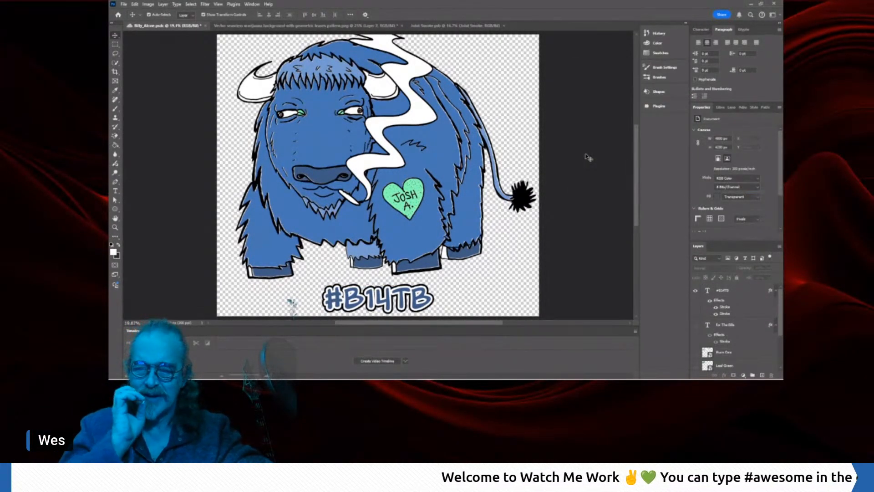
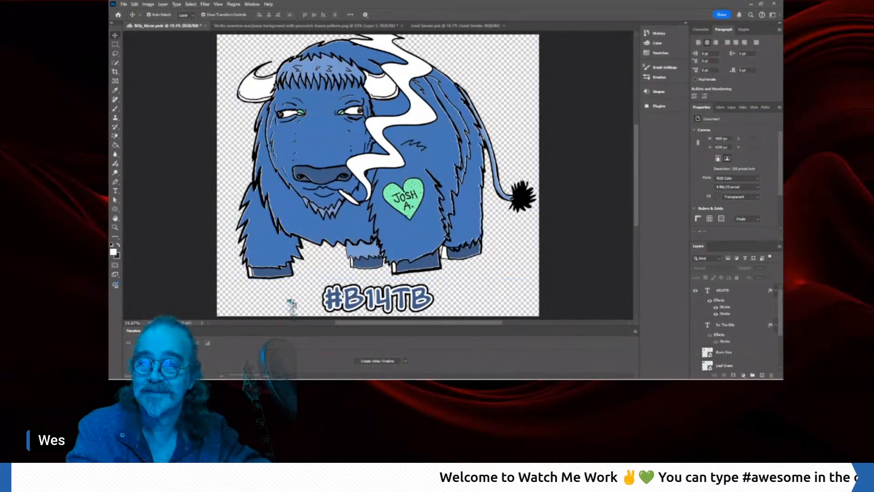
- Nudge the buffalo layer straight down until the top of its smoke sits at the canvas's upper edge, at Y 0 px
left_click(411, 151)
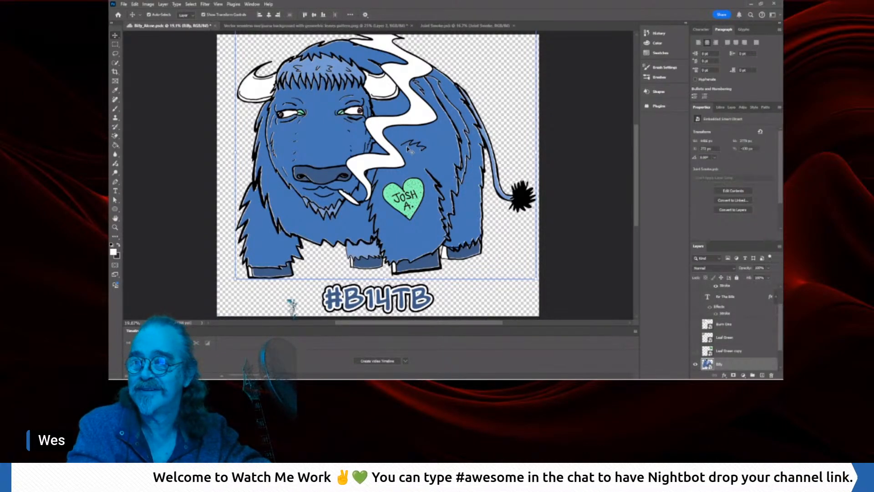
key("shift+Down")
key("shift+Down")
key("shift+Down")
key("shift+Down")
key("shift+Down")
key("shift+Down")
key("shift+Down")
key("shift+Down")
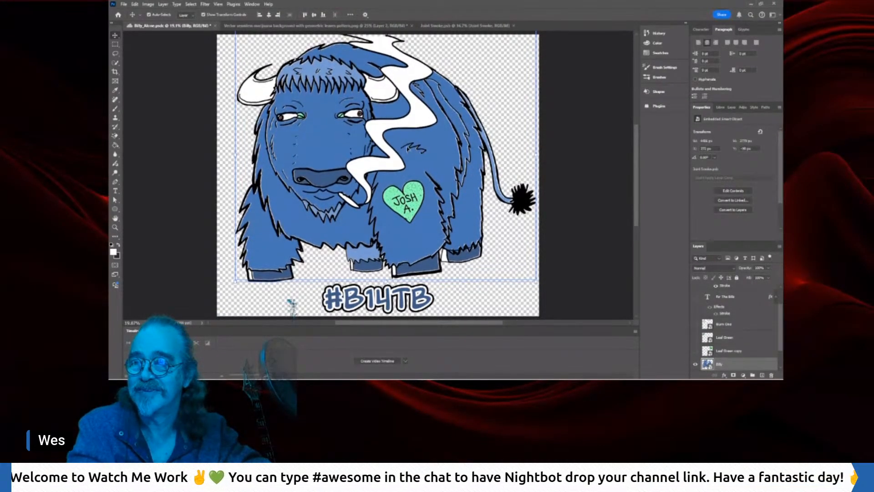
key("shift+Down")
key("shift+Down")
key("shift+Down")
key("shift+Down")
key("shift+Down")
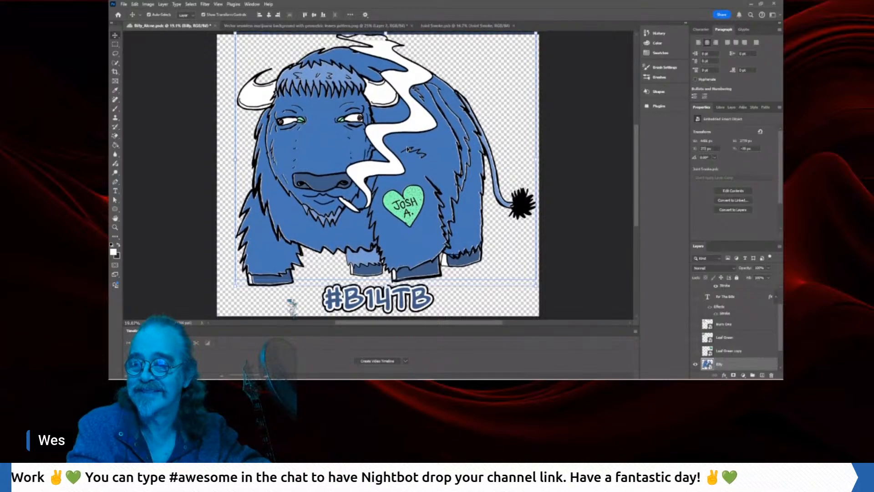
key("Down")
key("Down")
key("Down")
key("Down")
key("Down")
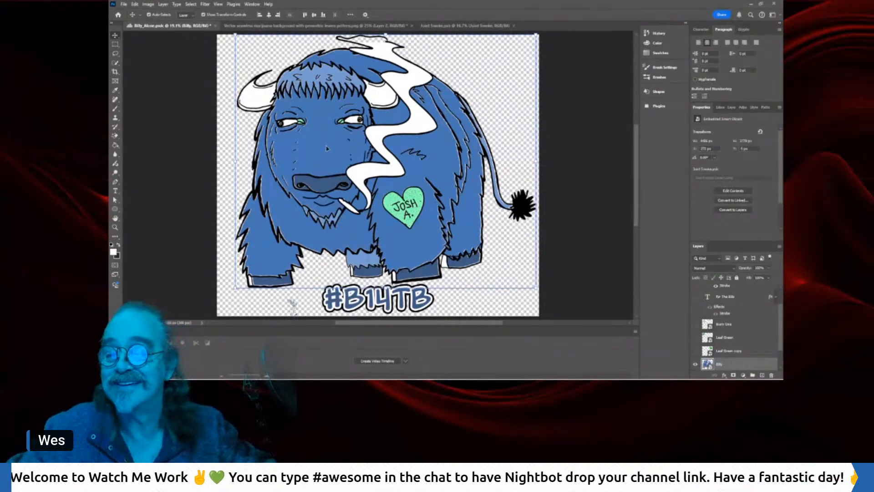
left_click(393, 312)
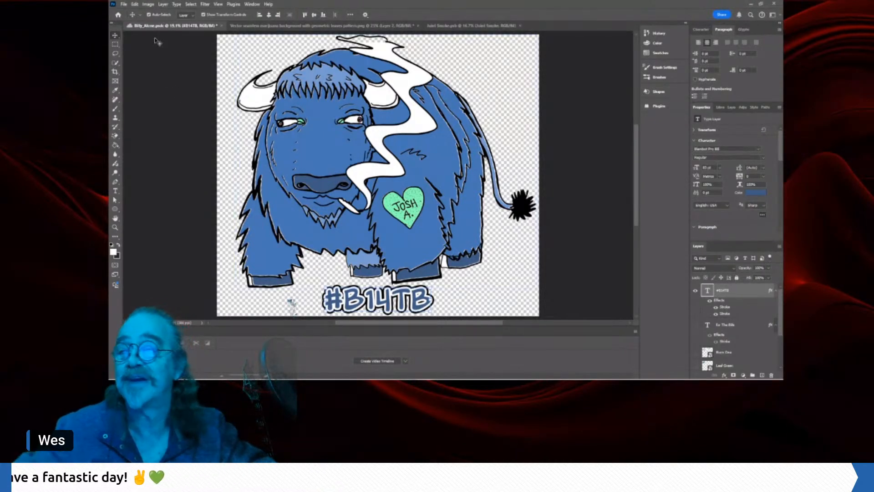
- Save the changes to the Billy_Alone document
left_click(126, 4)
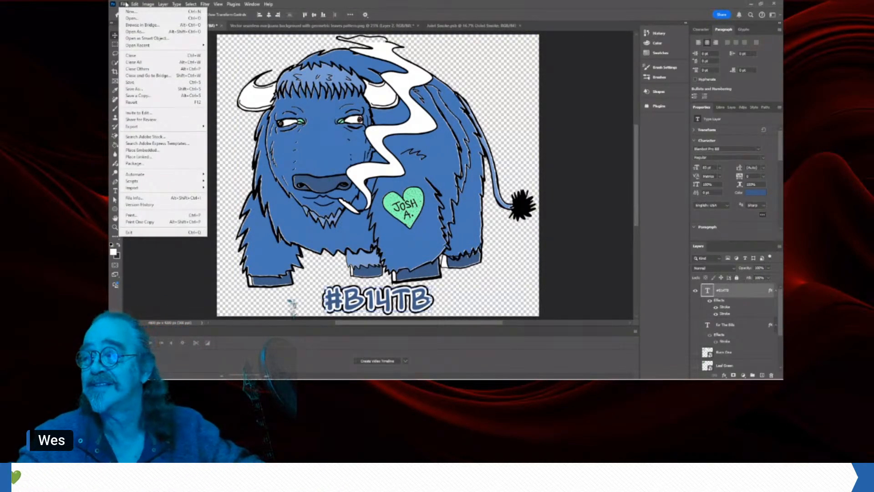
left_click(124, 4)
left_click(135, 4)
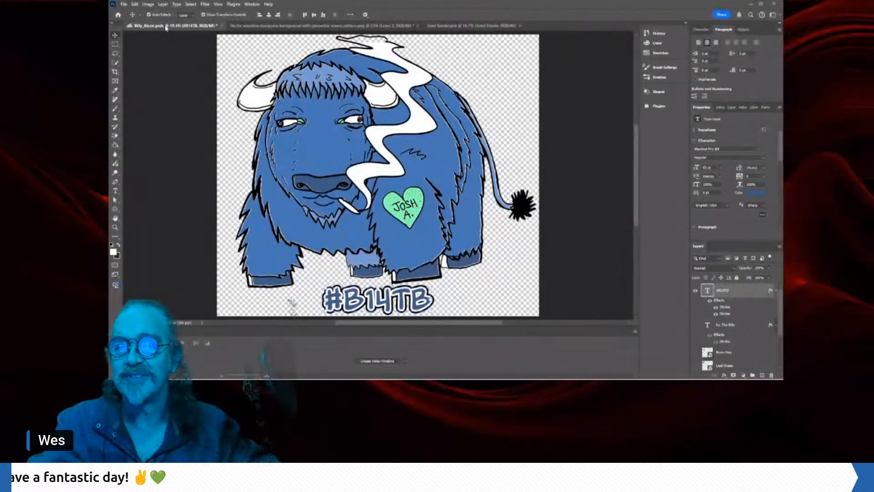
left_click(125, 4)
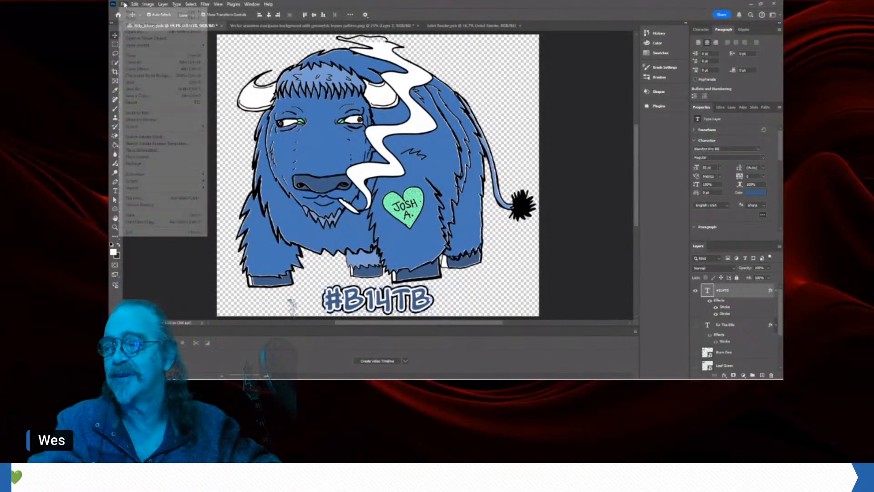
left_click(133, 83)
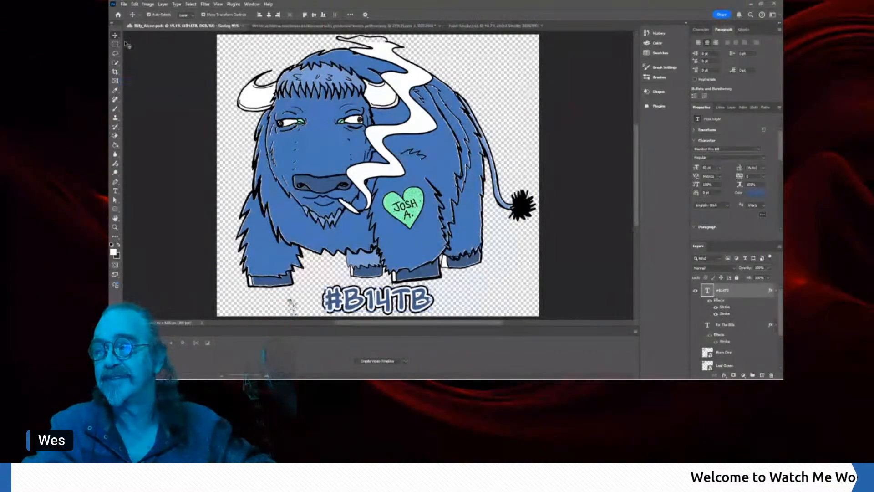
- Save the document to Creative Cloud under the new name Billy_Alone_GoBills
left_click(123, 5)
left_click(133, 89)
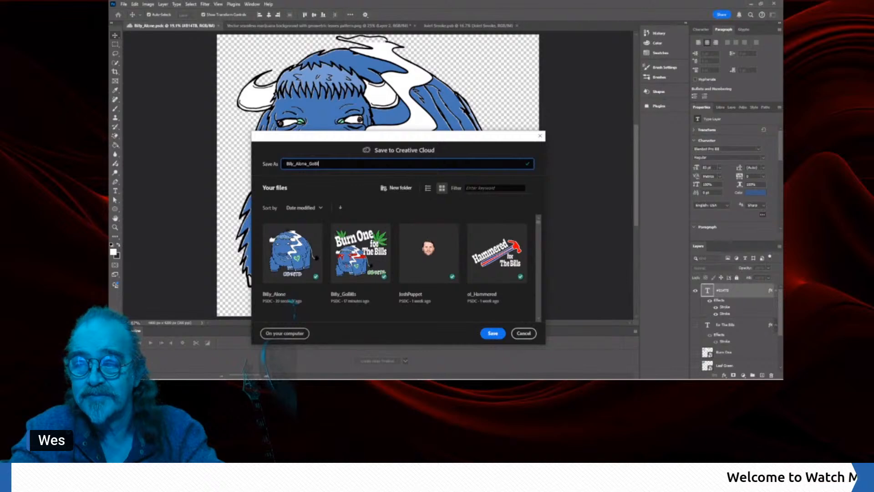
left_click(492, 334)
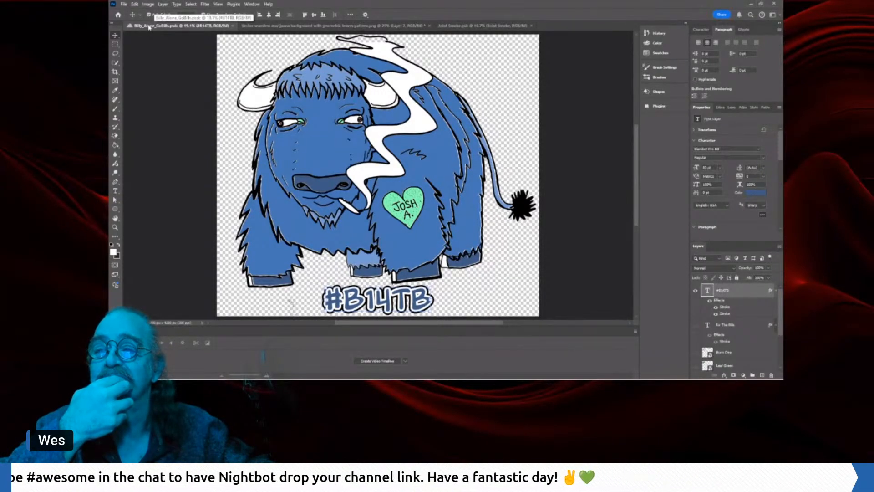
- Open the contents of the Billy layer's smart object for editing
scroll(720, 335, "down", 3)
left_click(720, 337)
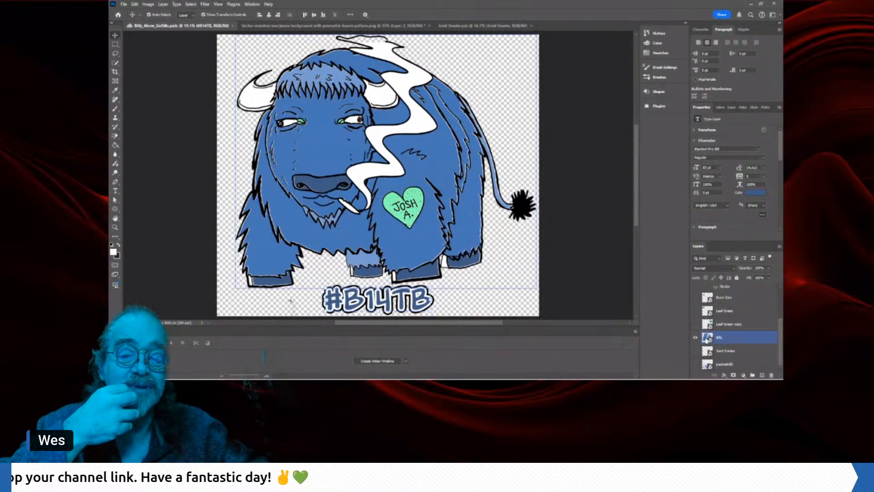
double_click(708, 338)
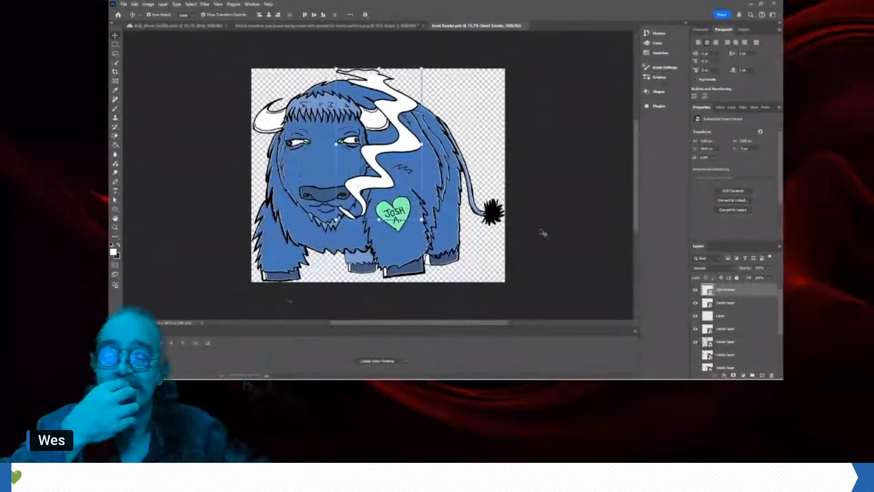
- Hide the Joint Smoke layer, show the two red face-paint and stripe vector layers, and save the smart object's contents
left_click(696, 290)
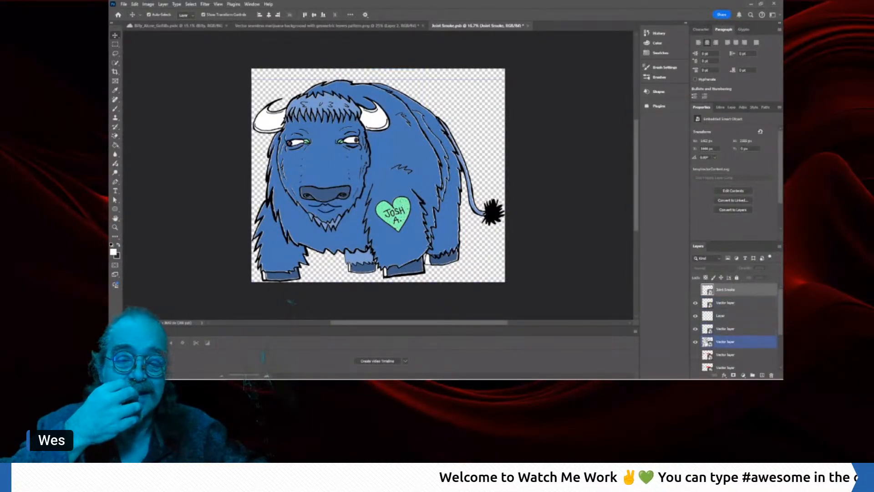
left_click(696, 354)
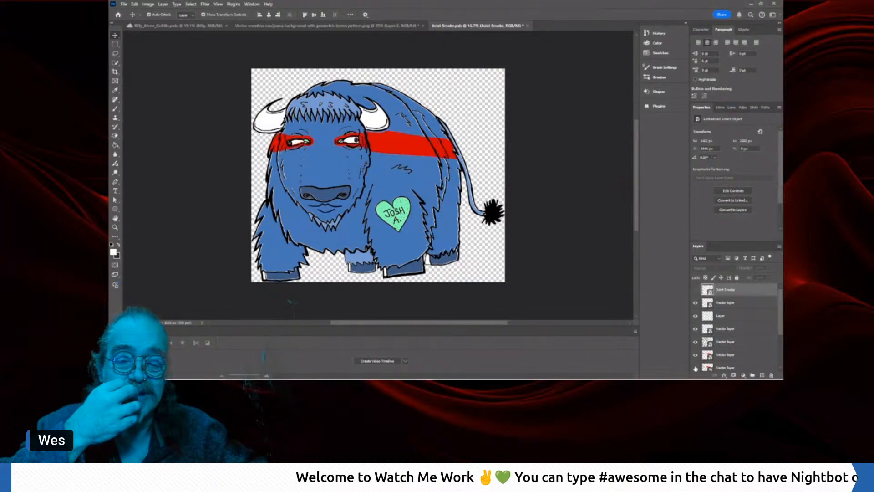
left_click(695, 368)
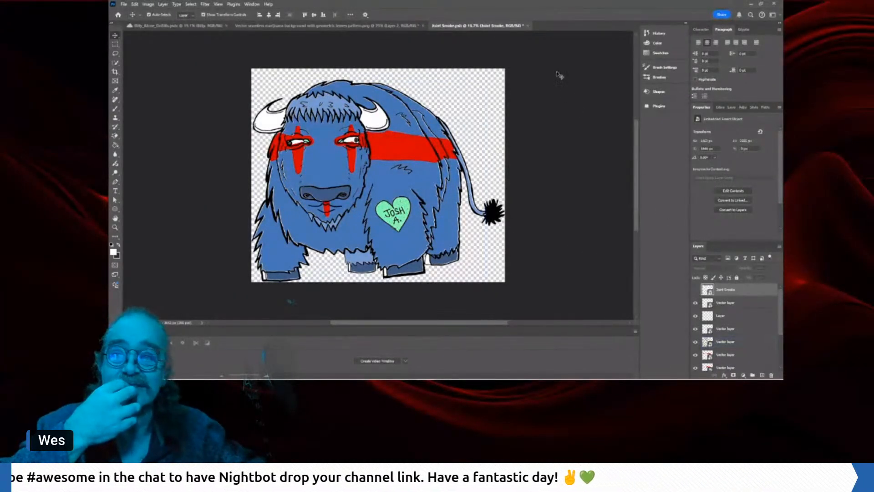
left_click(123, 5)
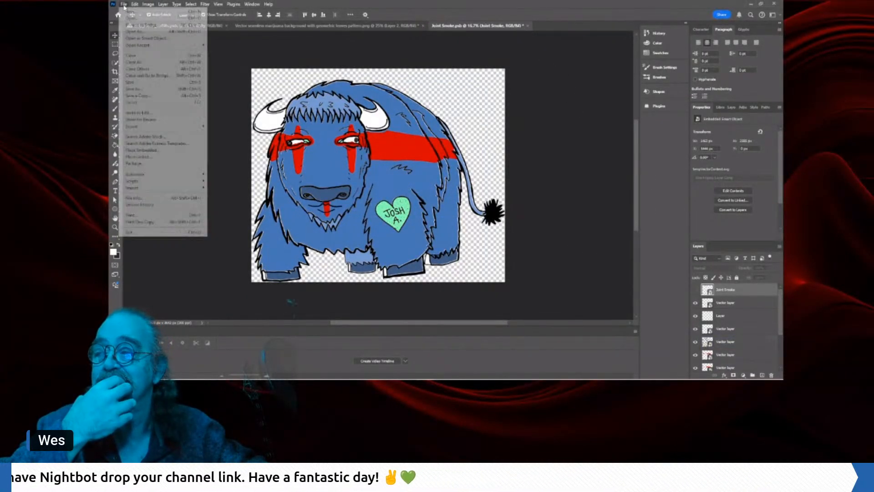
left_click(129, 83)
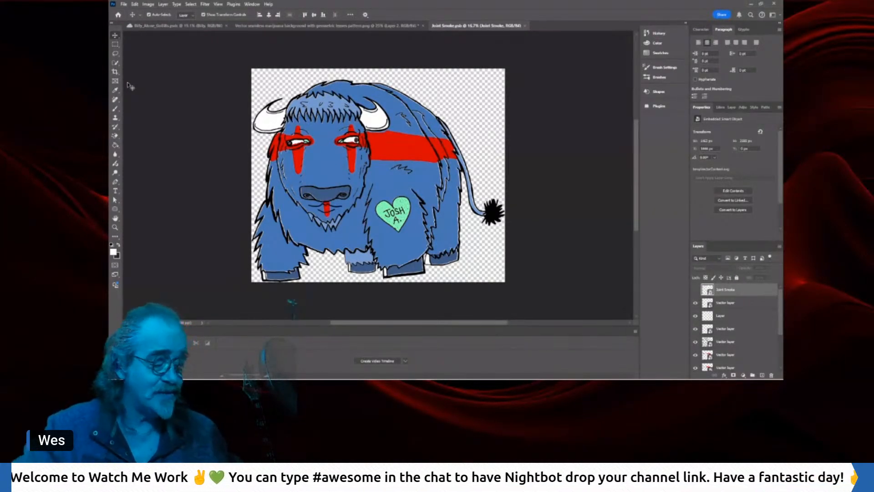
left_click(155, 28)
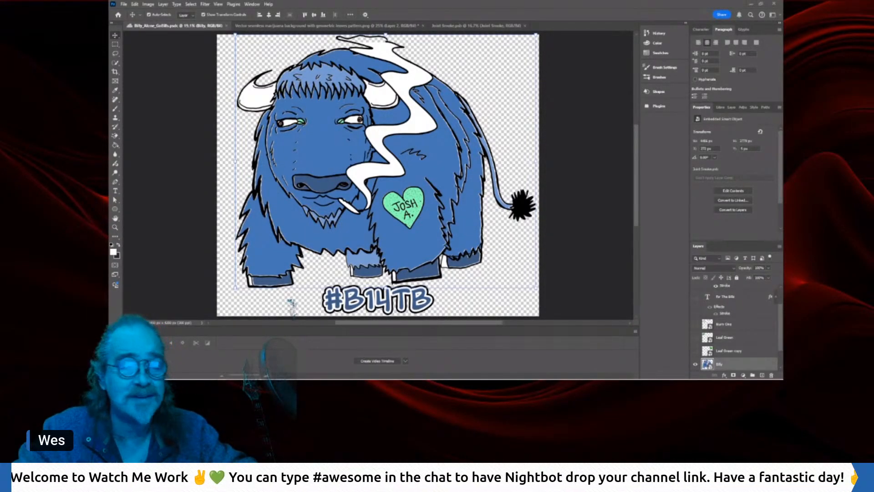
- Open the PSD containing the "GO BILLS" lettering and copy its lettering layer into the main Billy document
left_click_drag(666, 0, 601, 25)
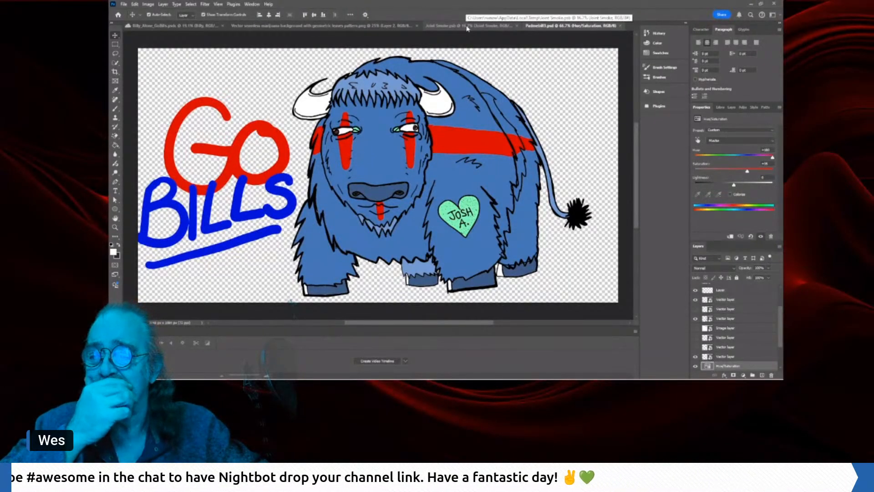
left_click(280, 185)
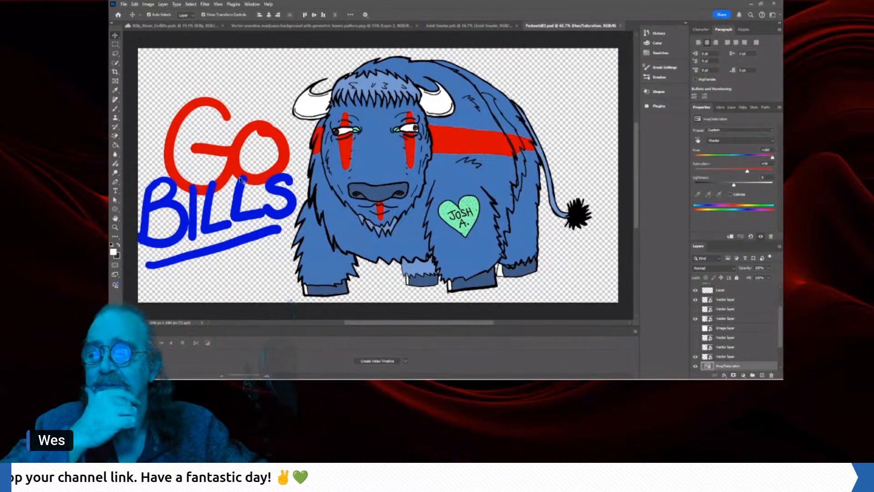
left_click(272, 161)
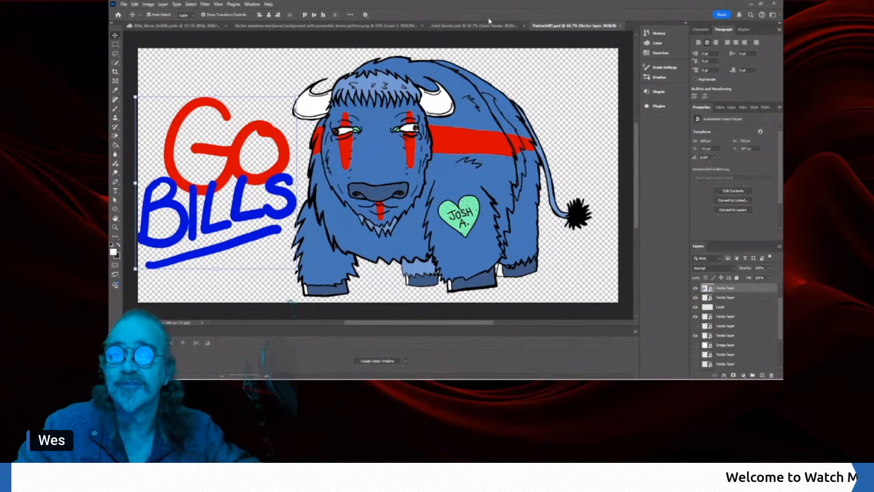
left_click(474, 26)
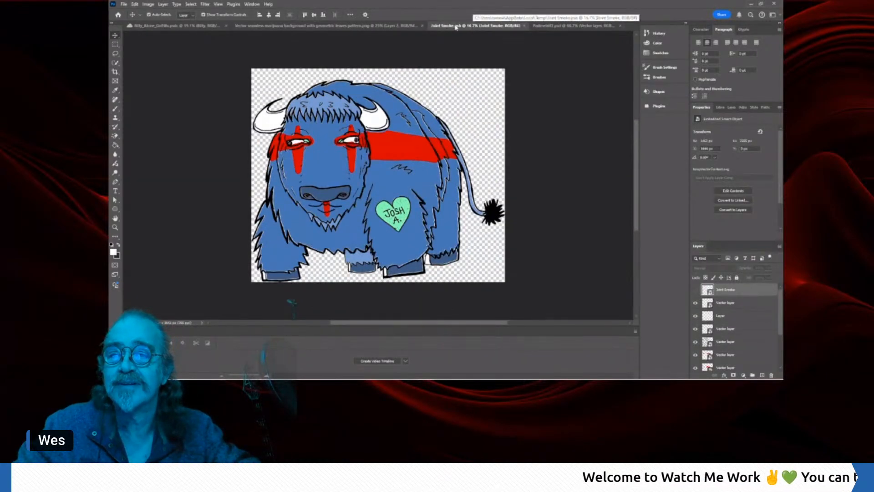
left_click(221, 27)
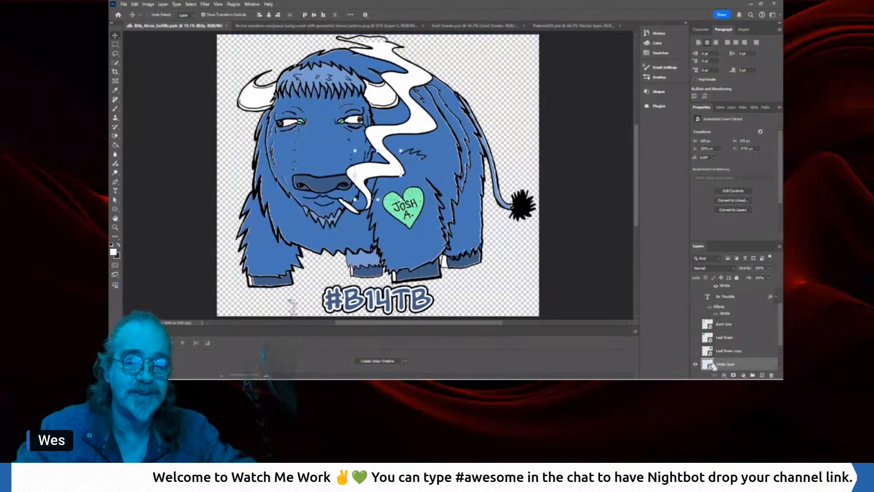
key("ctrl+v")
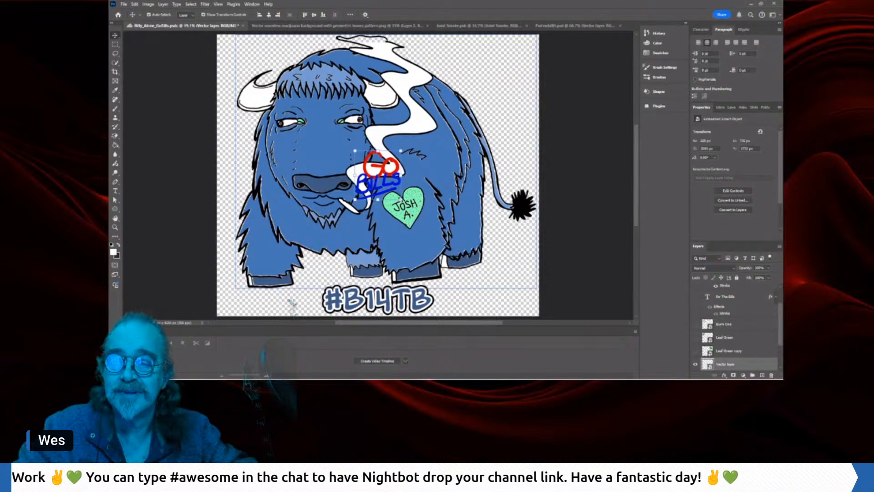
- Enlarge the "GO BILLS" lettering and place it in the artwork's upper-right corner, over the buffalo's back
left_click_drag(401, 200, 497, 271)
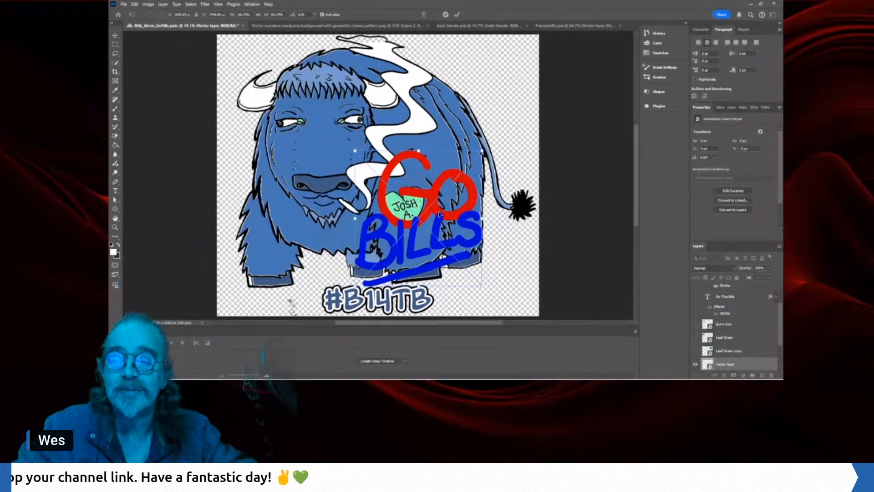
left_click_drag(439, 213, 492, 100)
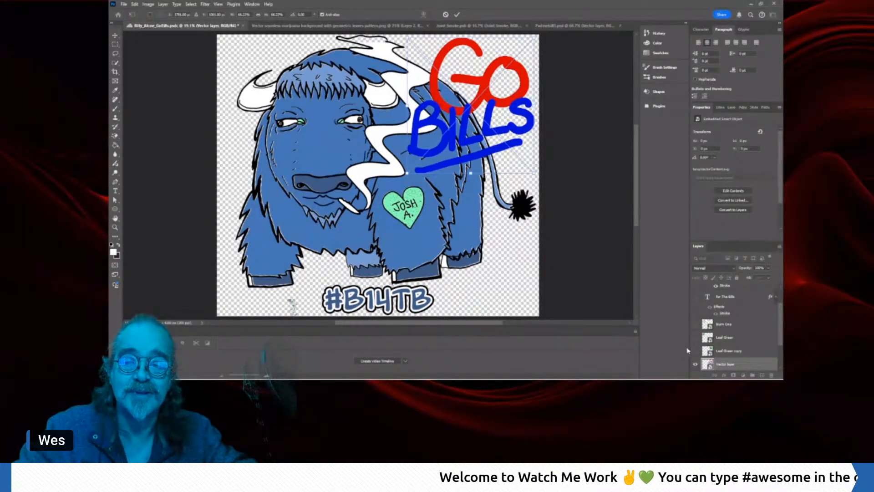
left_click(735, 368)
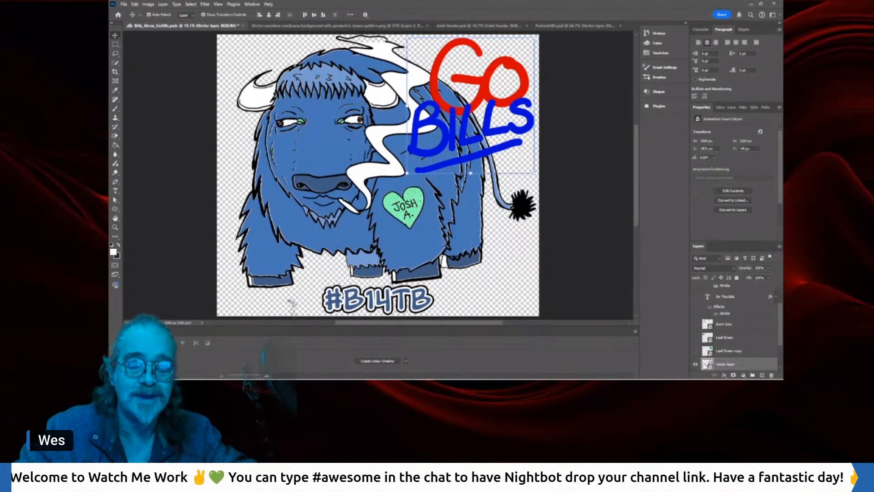
- Outline the "GO BILLS" lettering with two Stroke effects, a white inner stroke and a black outer stroke
left_click(725, 375)
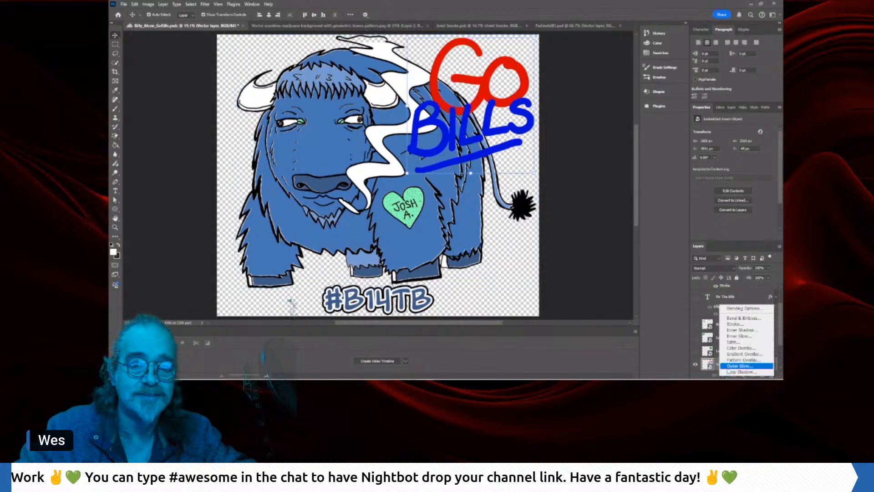
left_click(729, 324)
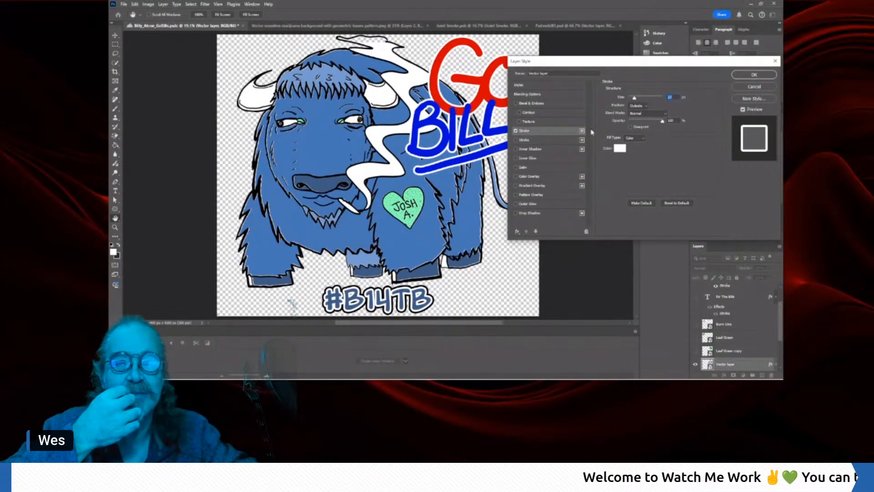
left_click(517, 141)
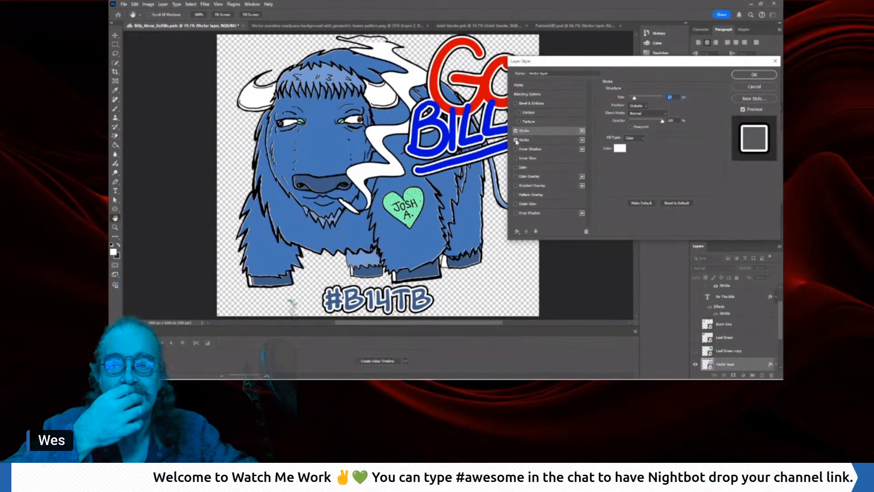
left_click(738, 76)
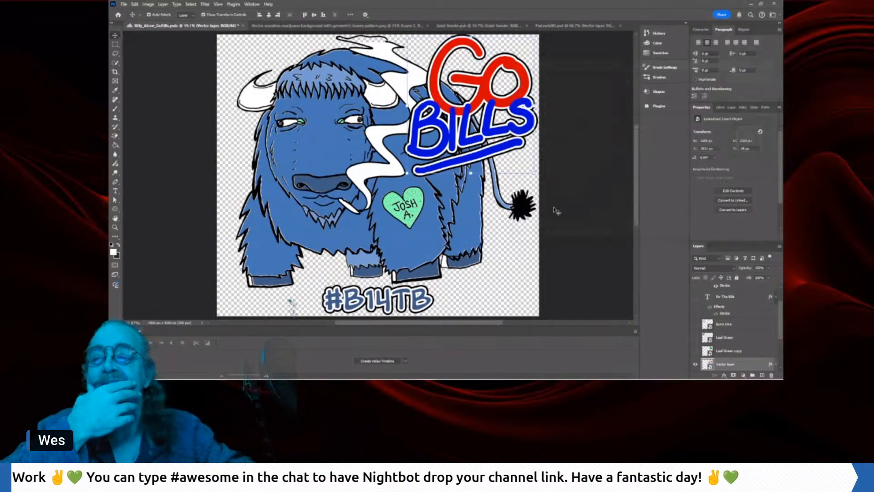
- Scale the Billy buffalo down slightly and shift it left, away from the "GO BILLS" lettering
left_click(428, 247)
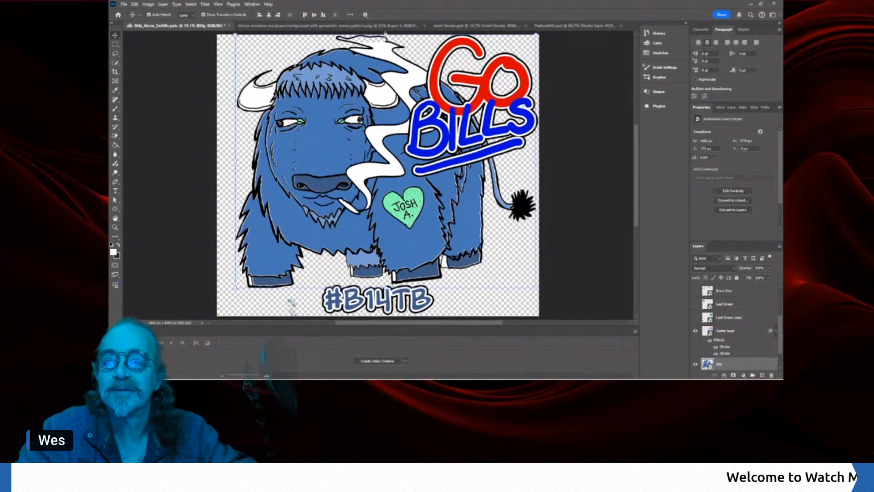
left_click_drag(385, 34, 382, 48)
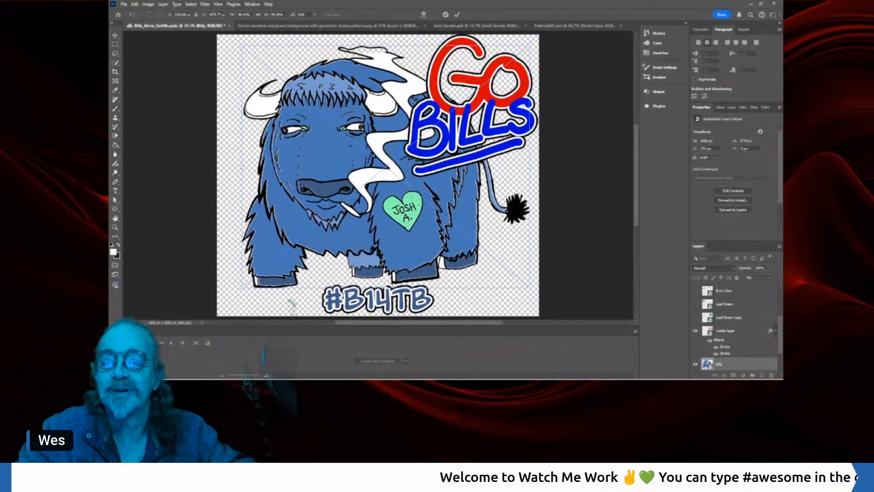
left_click_drag(377, 121, 361, 118)
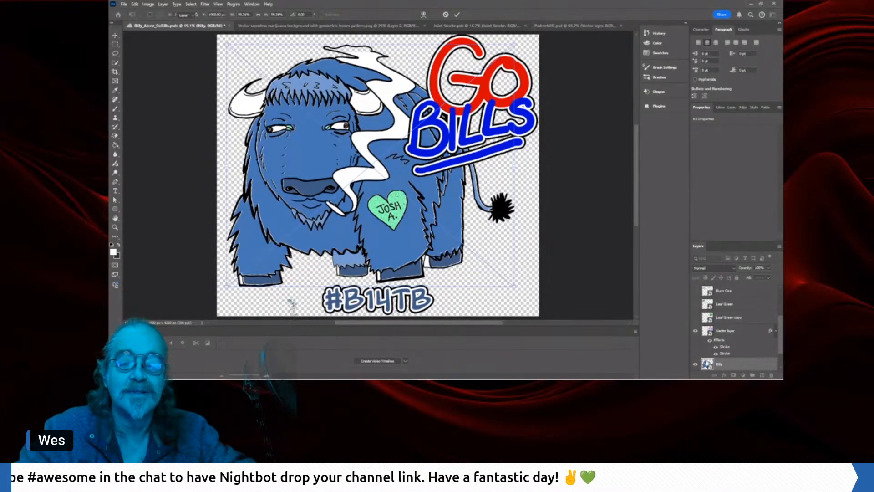
- Toggle the upper vector layer off and on in the Billy smart object's contents, resave them, and return to the main document
double_click(706, 360)
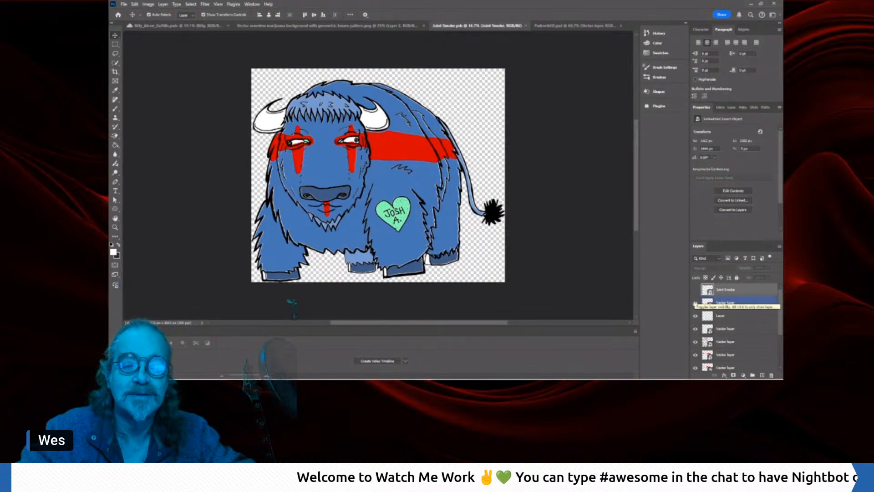
left_click(696, 303)
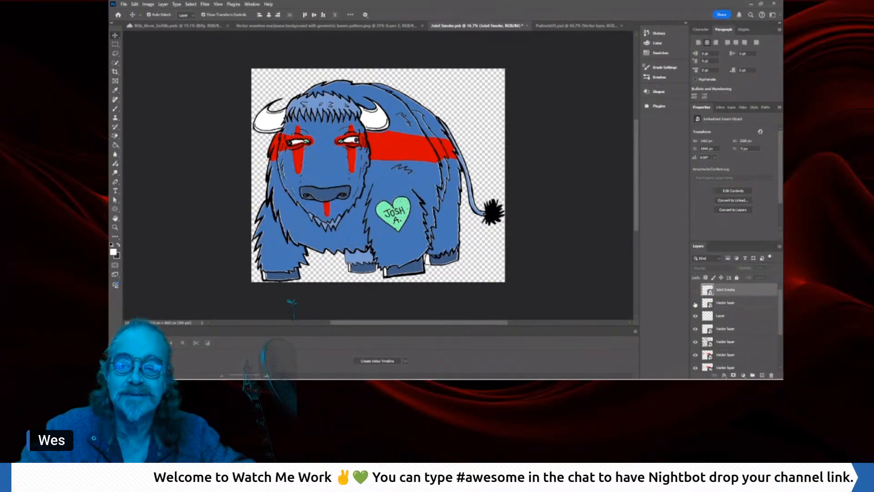
left_click(695, 303)
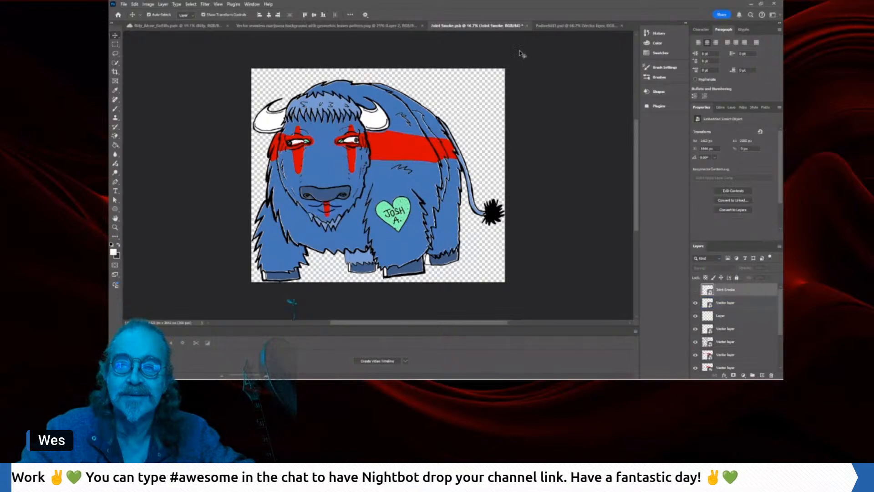
left_click(123, 6)
left_click(168, 80)
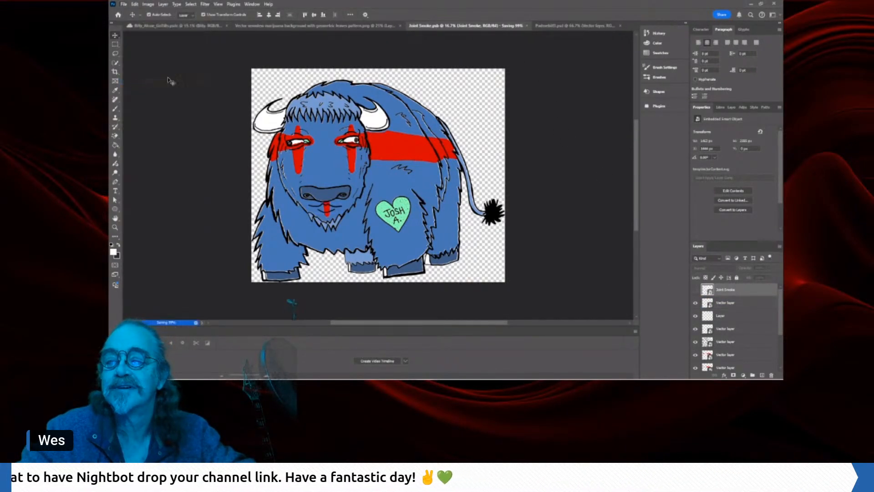
left_click(187, 25)
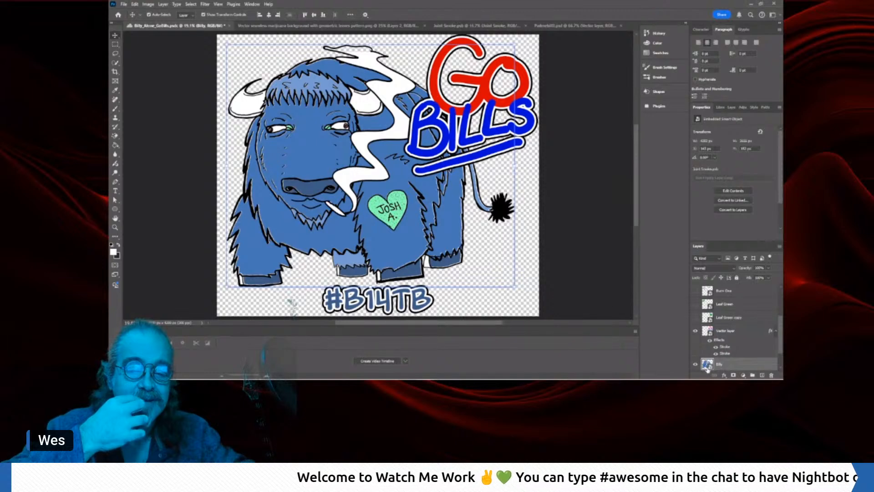
- Open the Billy layer's smart object contents again to check the face-paint version
scroll(719, 367, "down", 2)
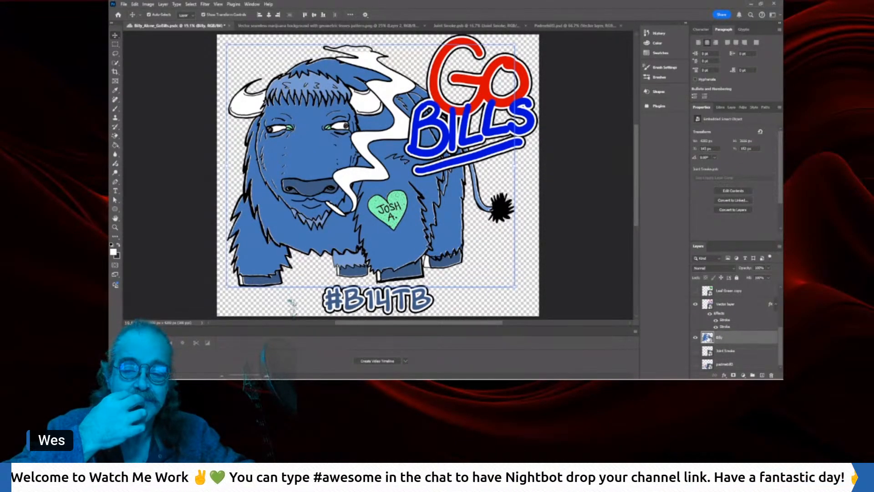
right_click(719, 338)
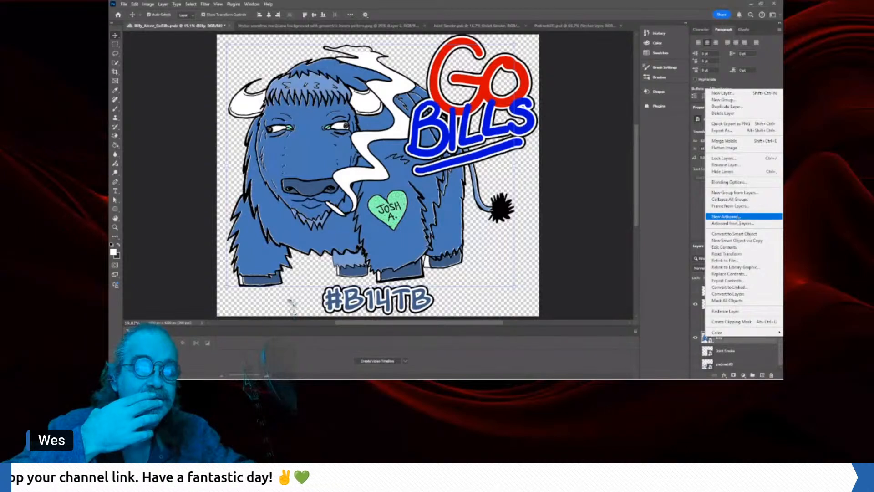
left_click(732, 247)
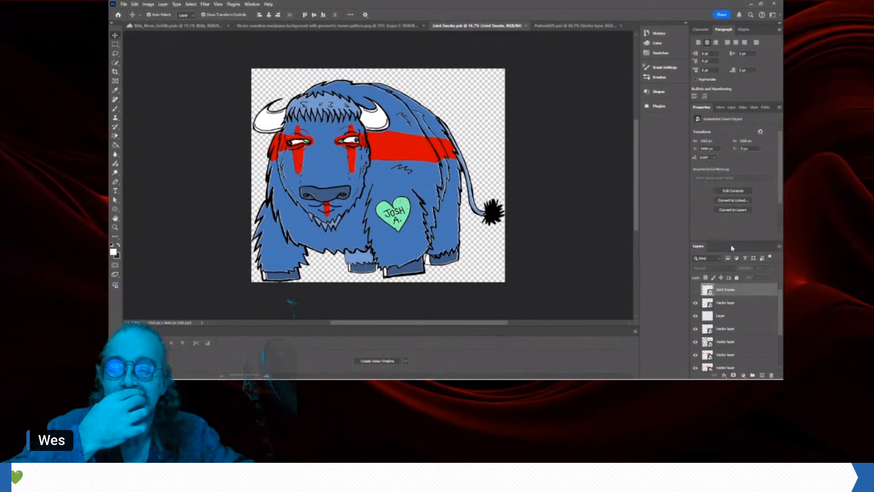
- Close the smart object contents and the source lettering file, and save the main Billy document
left_click(526, 26)
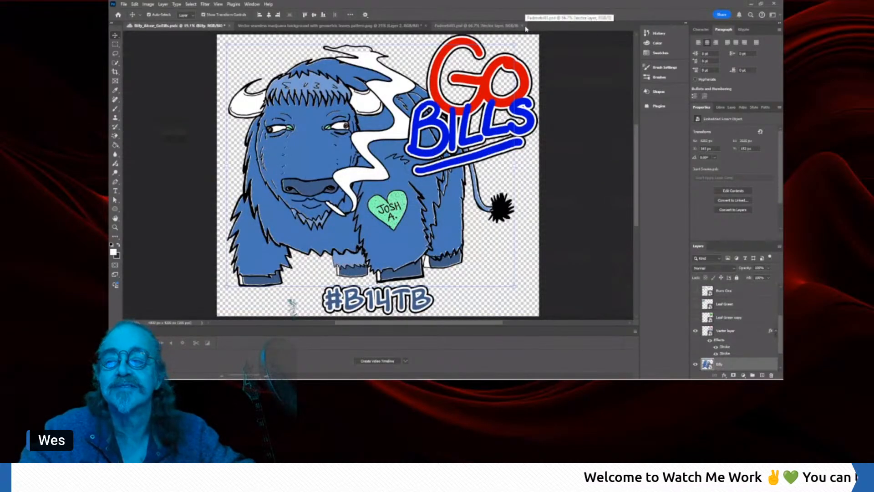
left_click(518, 26)
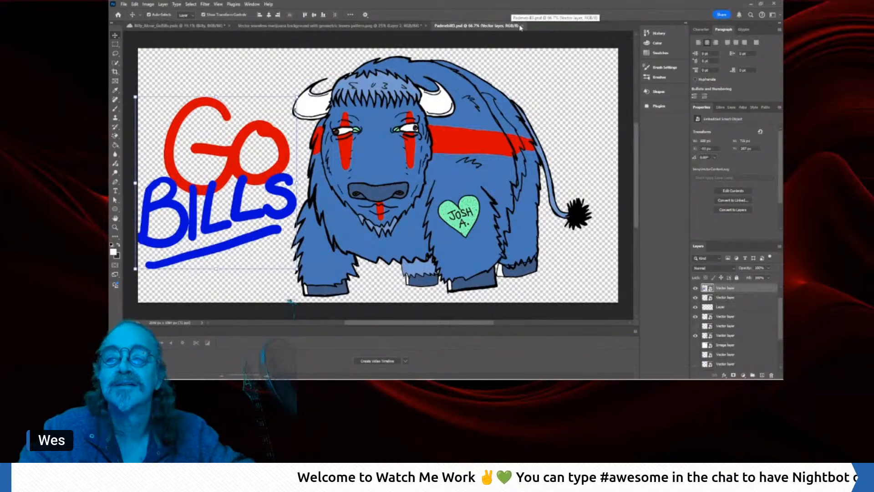
left_click(522, 26)
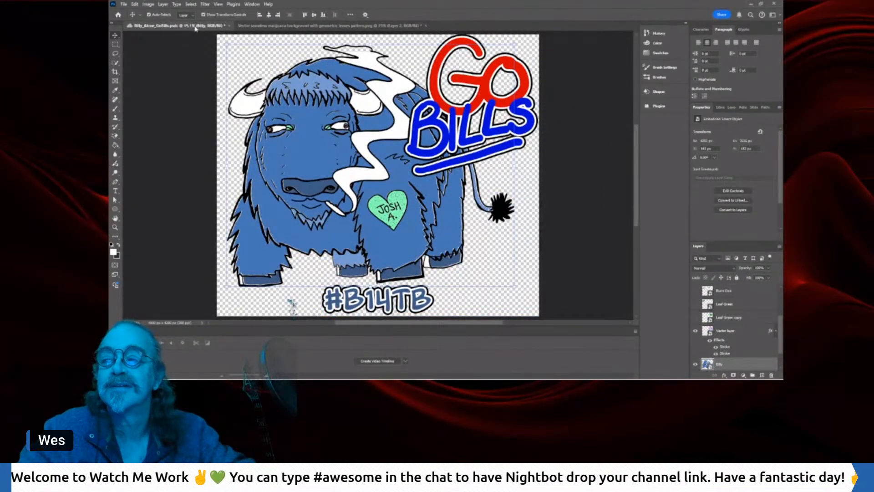
left_click(122, 5)
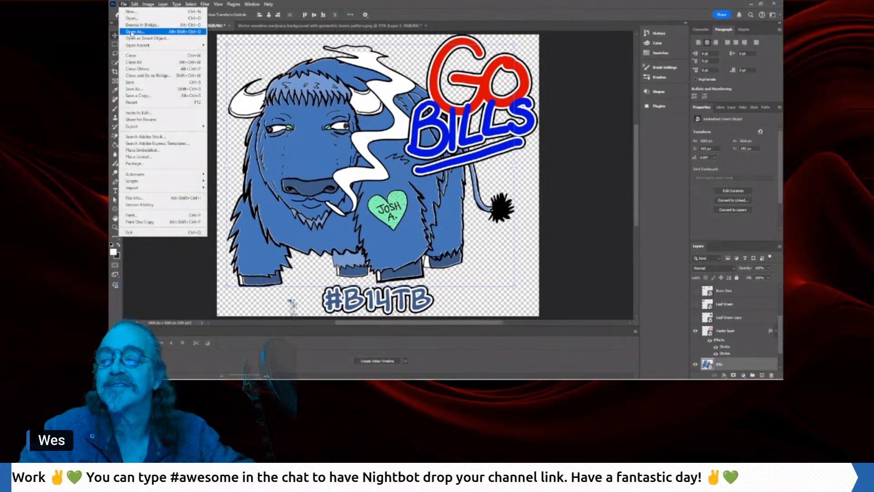
left_click(134, 82)
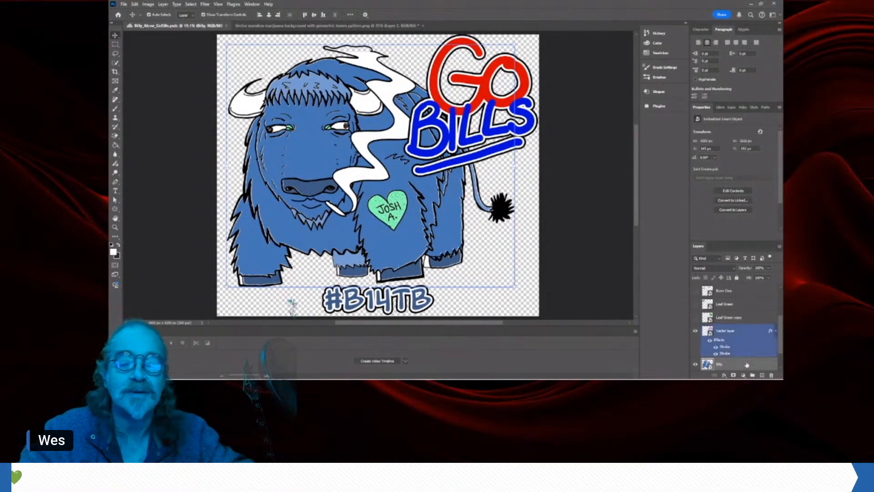
- Open the Billy smart object's contents, hide the Joint Smoke layer, and show the two vector layers holding the red face and body paint
right_click(727, 367)
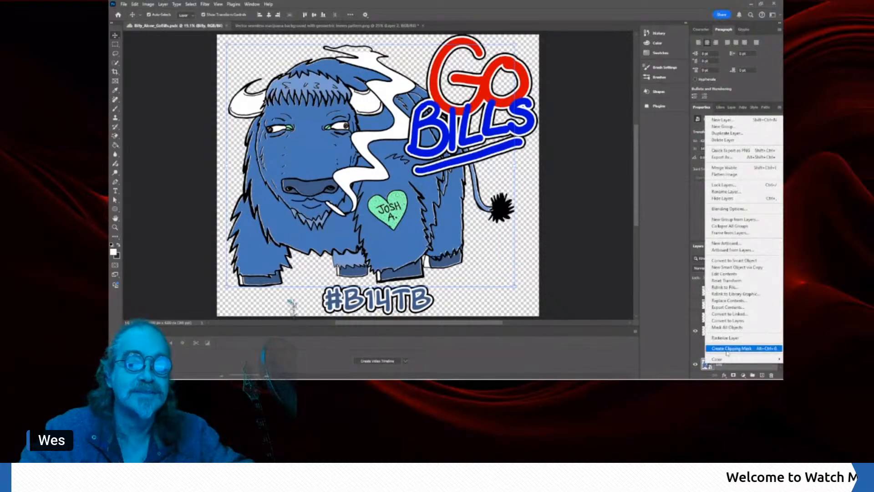
left_click(724, 273)
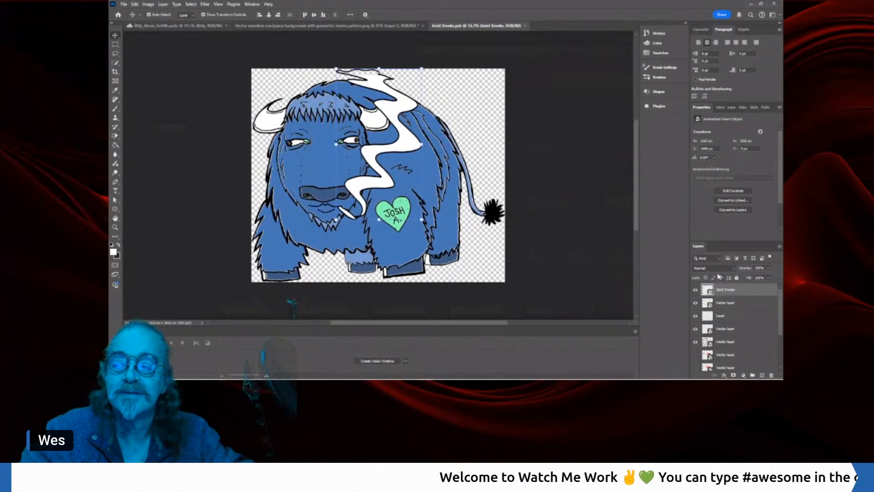
left_click(695, 290)
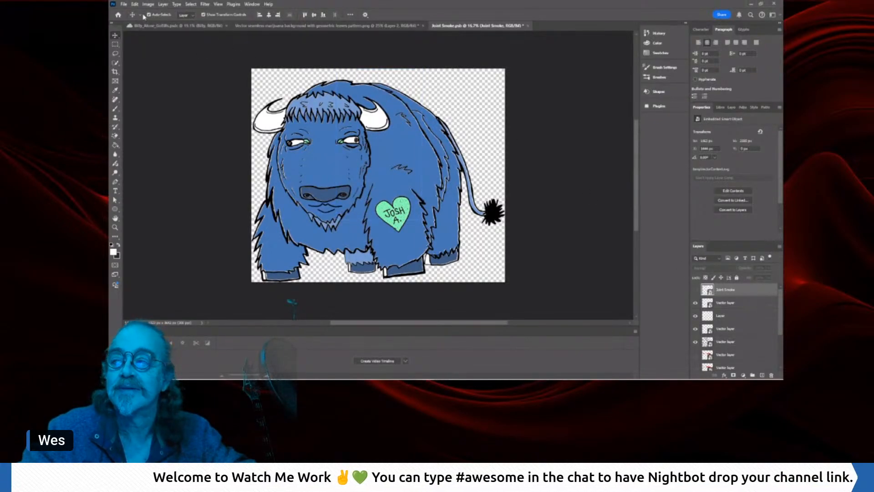
left_click(697, 346)
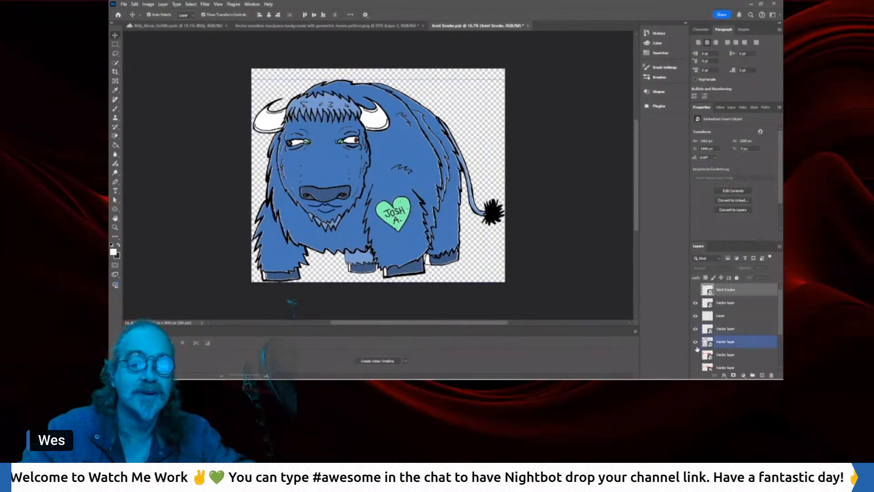
left_click(695, 355)
left_click(696, 367)
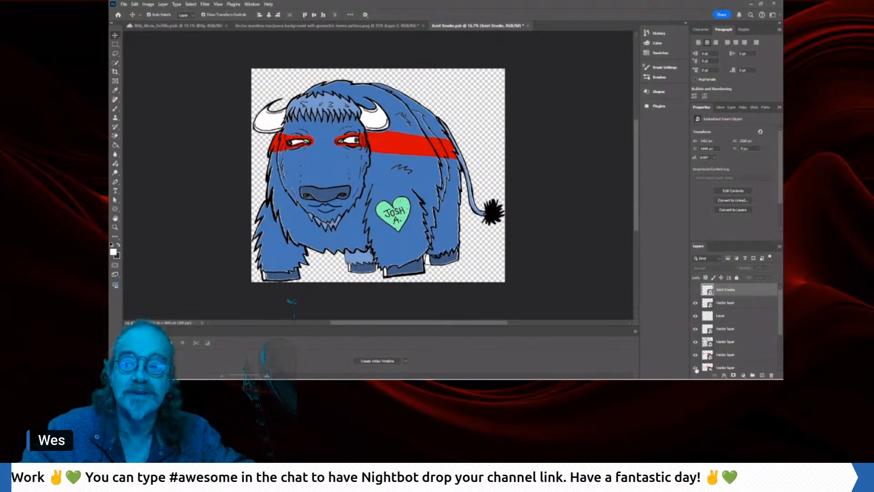
left_click(695, 368)
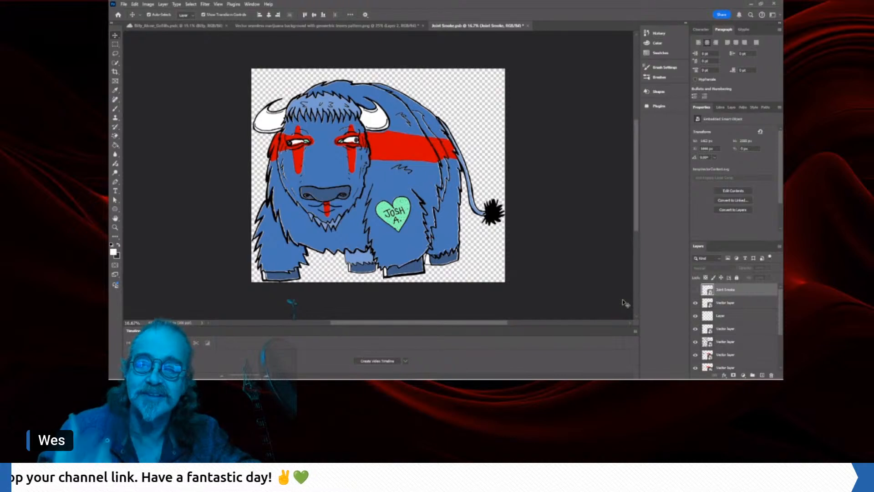
- Save the edited smart object contents and return to the main GO BILLS document
left_click(124, 5)
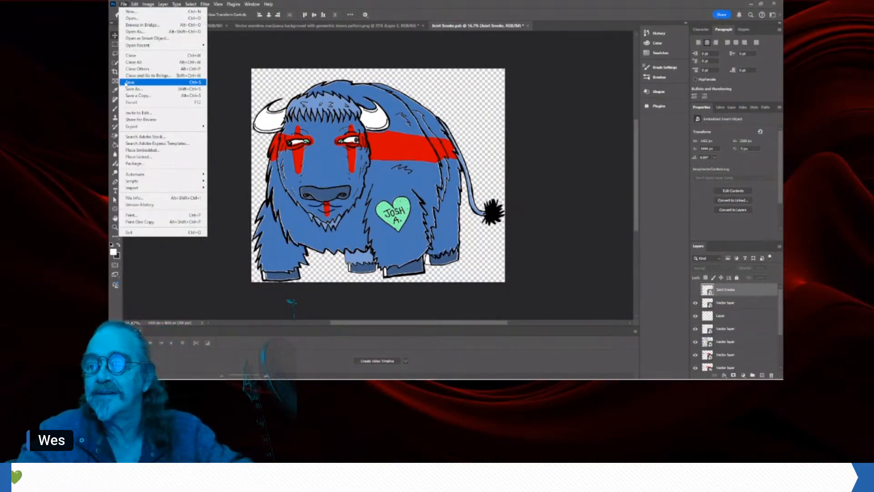
left_click(132, 82)
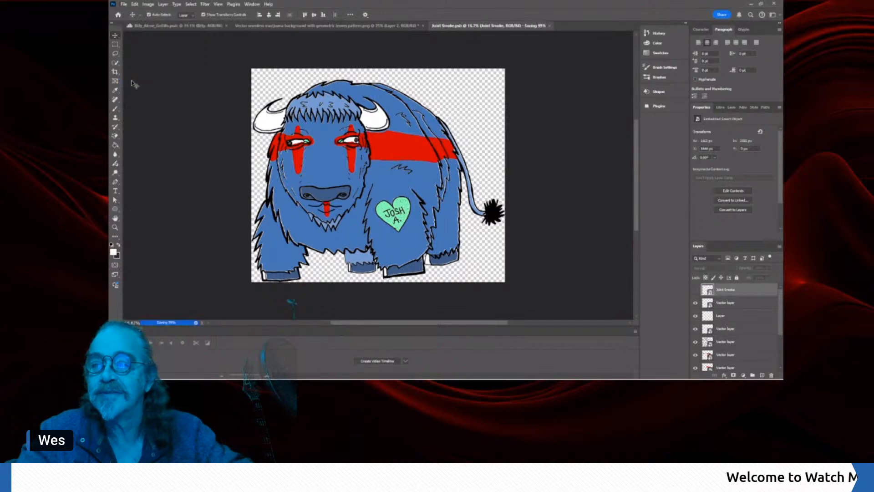
left_click(185, 26)
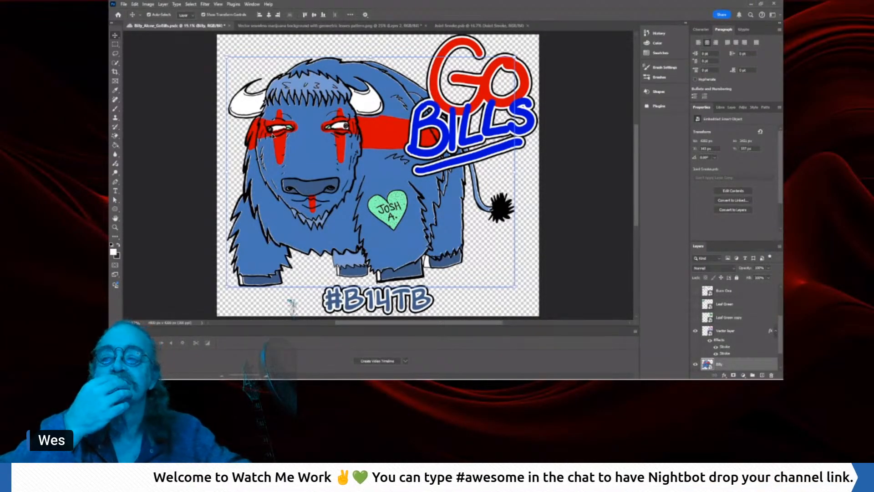
- Recolor the #B14TB text layer to blue 000ed5, matching the BILLS lettering, and deselect it
left_click(528, 129)
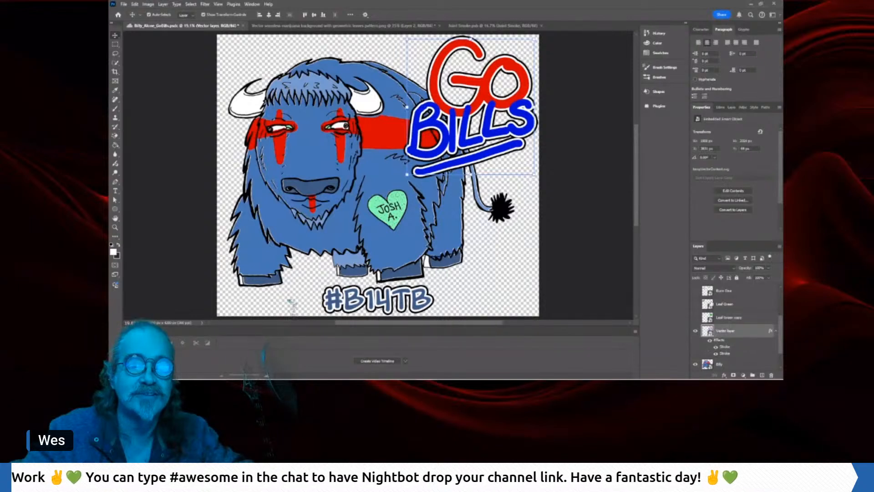
scroll(725, 318, "up", 3)
left_click(722, 292)
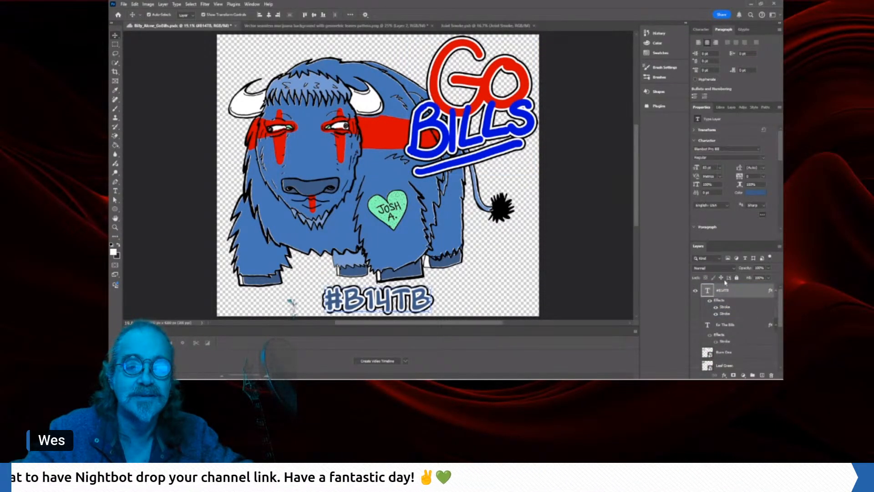
left_click(754, 193)
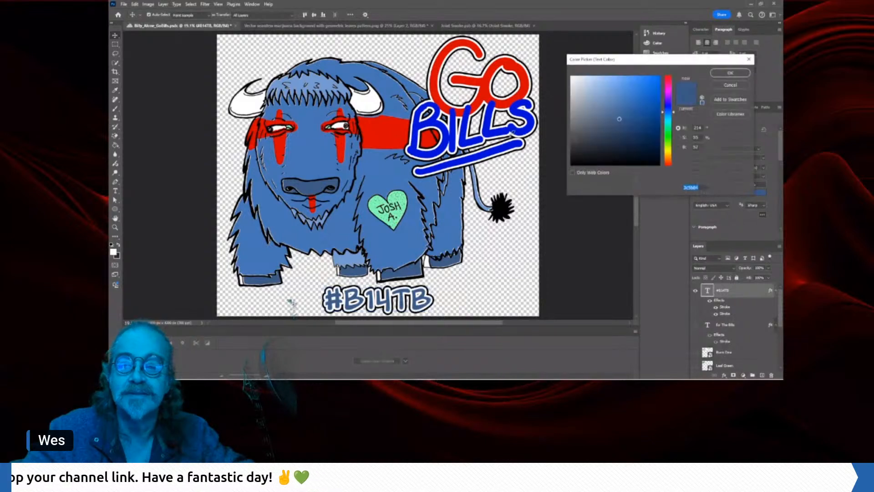
type("000ed5")
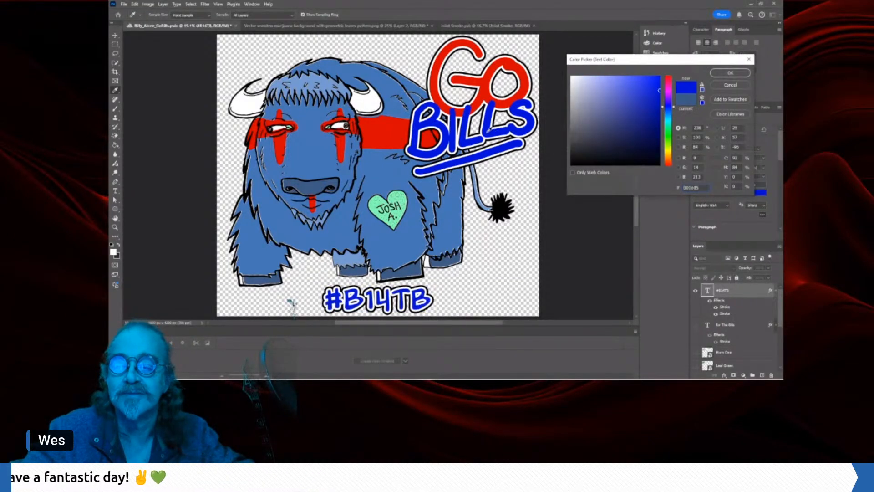
left_click(729, 73)
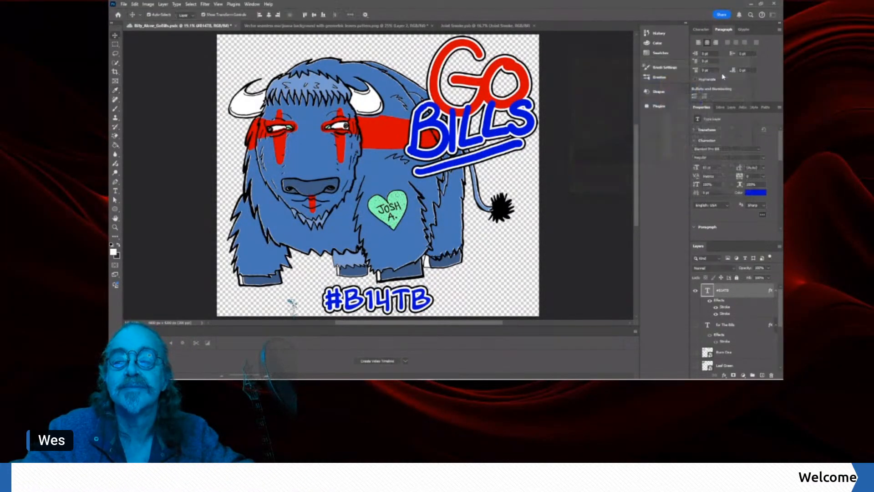
left_click(589, 204)
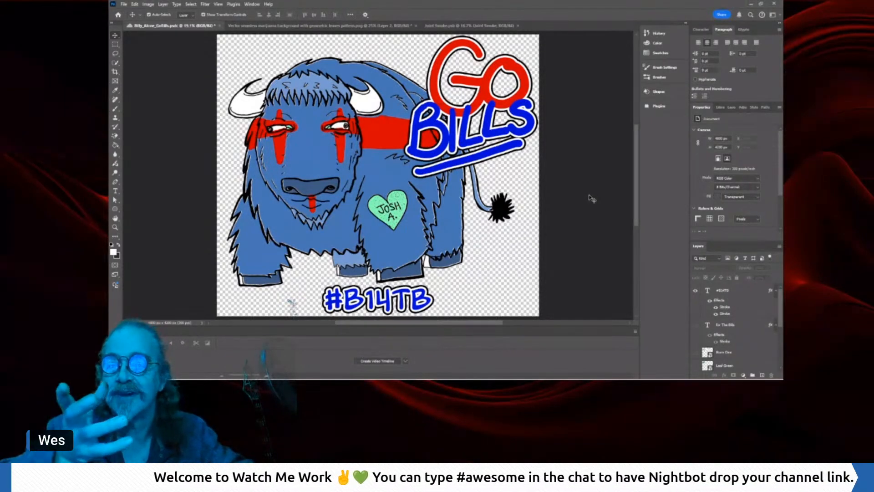
- Nudge the Billy buffalo slightly left, away from the GO BILLS lettering, and save the document
left_click(406, 218)
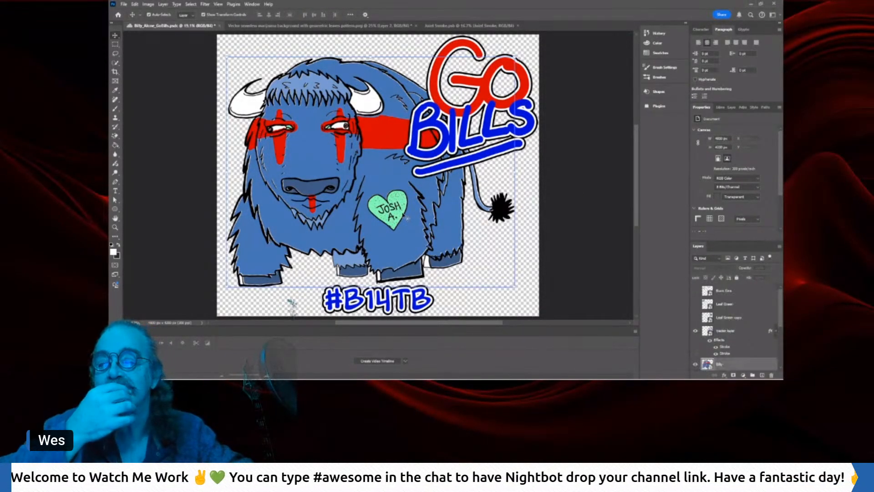
key("shift+Left")
key("shift+Left")
key("shift+Left")
key("shift+Left")
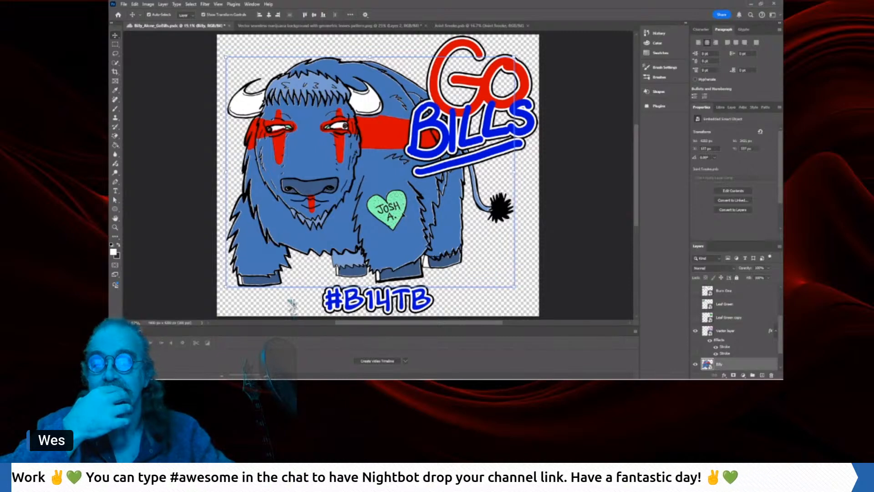
key("shift+Left")
key("shift+Left")
key("shift+Left")
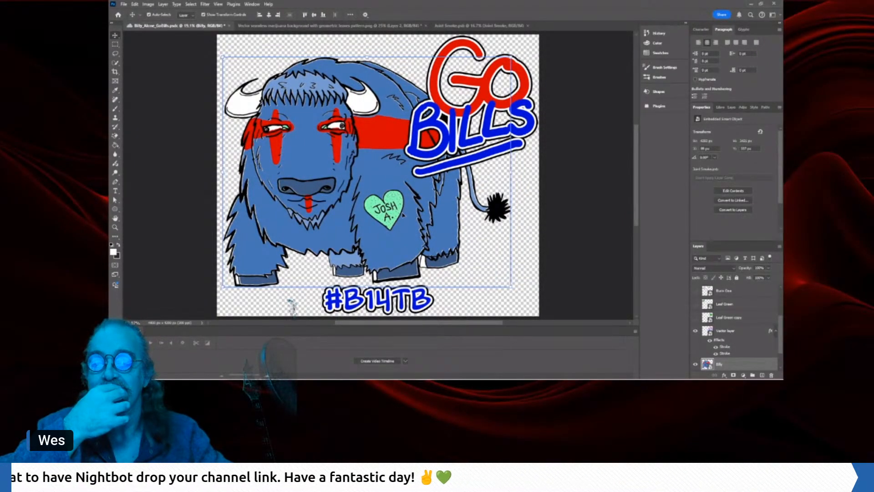
key("shift+Left")
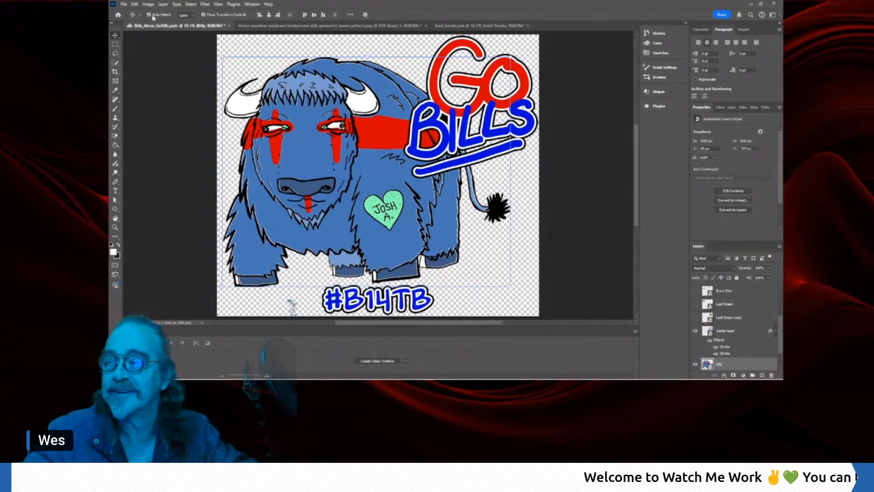
left_click(122, 4)
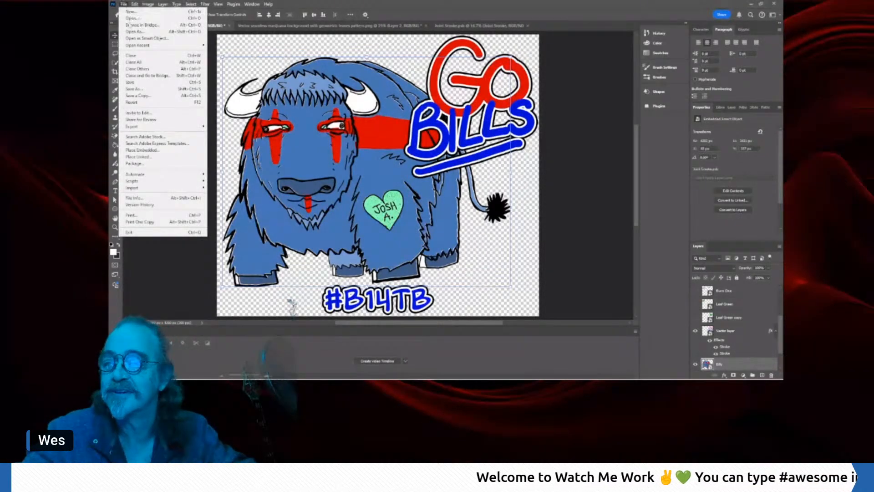
left_click(129, 83)
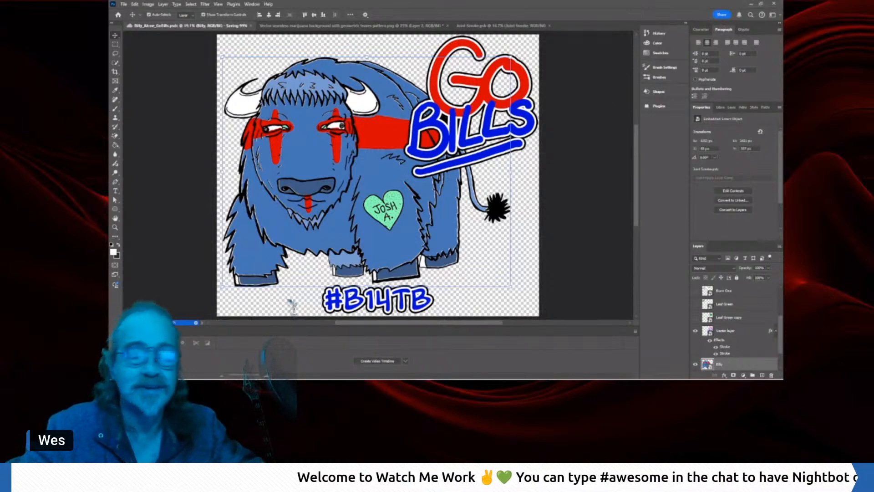
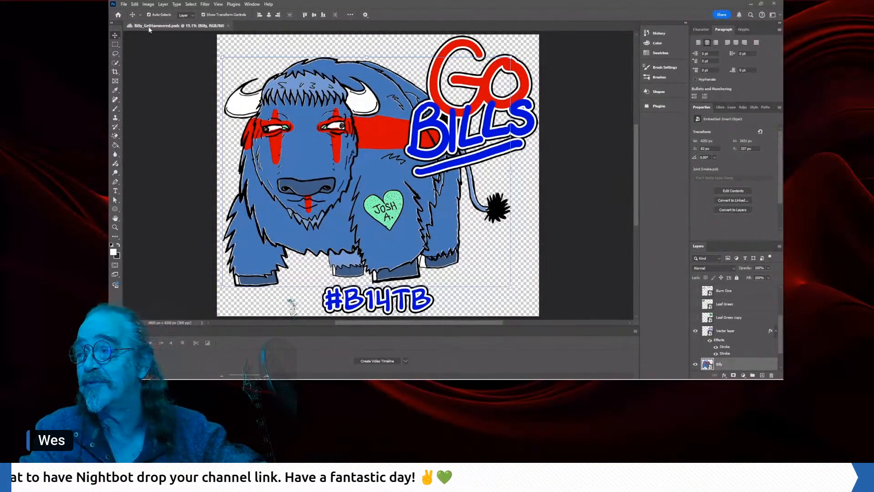
- Open the recent file Billy_GoBills.psdc and compare its Burn One for The Bills design with the Billy_GetHammered document
left_click(124, 4)
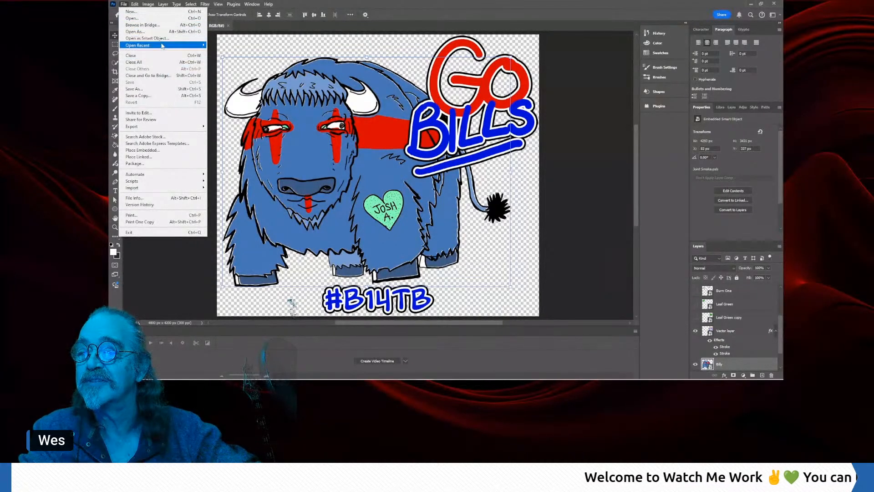
mouse_move(163, 46)
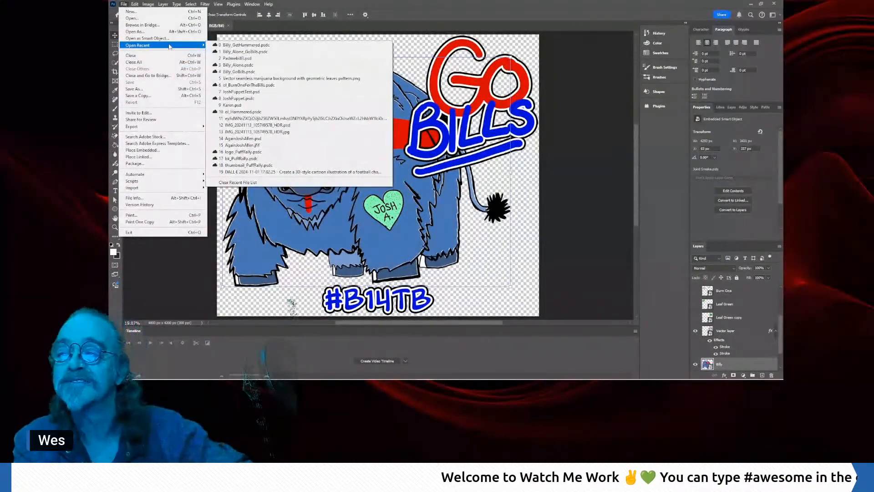
left_click(234, 72)
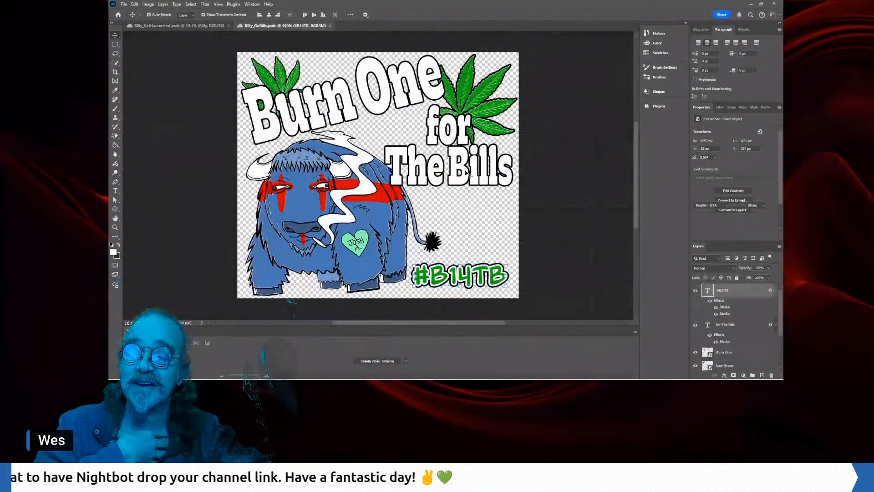
left_click(455, 144)
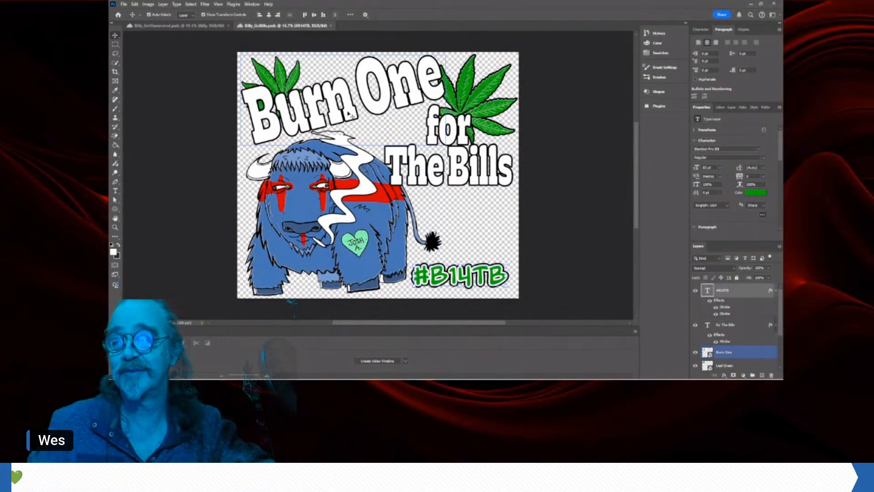
left_click(448, 124)
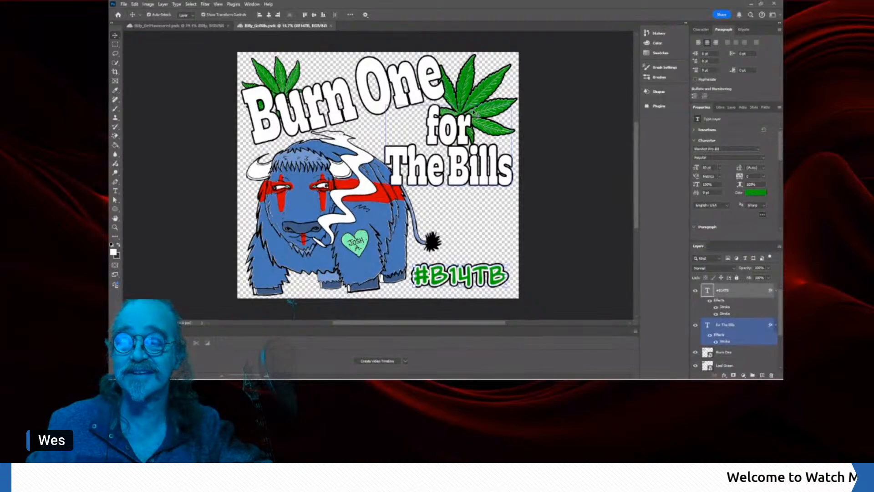
left_click(464, 258)
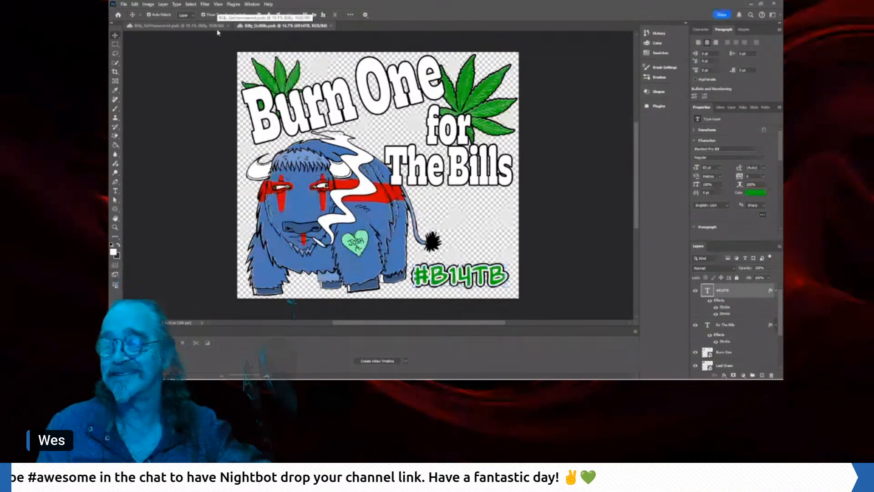
left_click(202, 26)
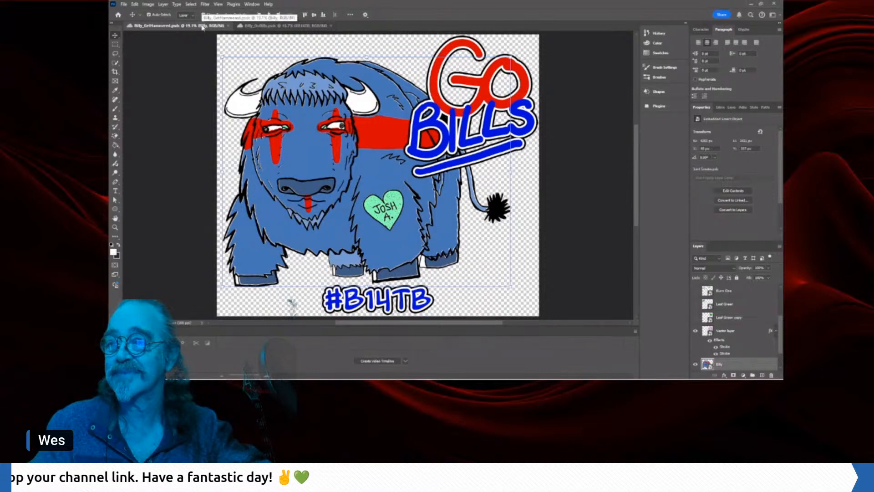
left_click(273, 26)
- Save the Burn One design to Creative Cloud under a new Billy name ending in GetHammered, and select the Burn One lettering
left_click(125, 4)
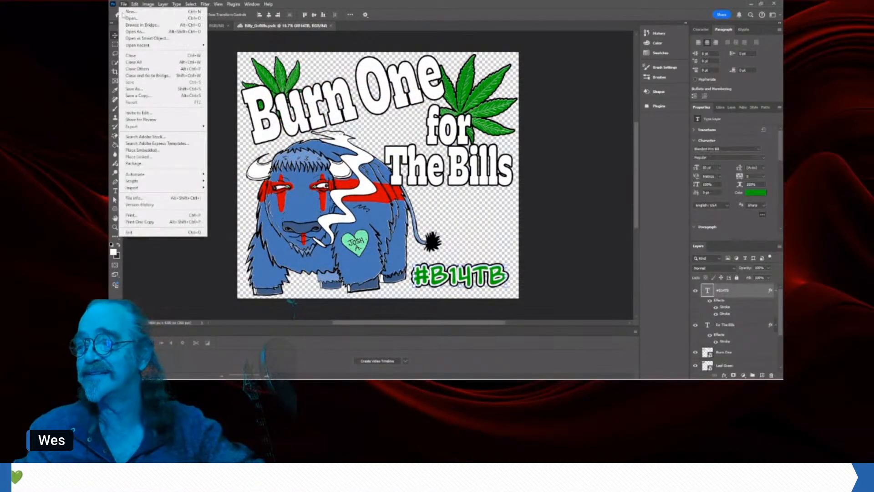
left_click(150, 90)
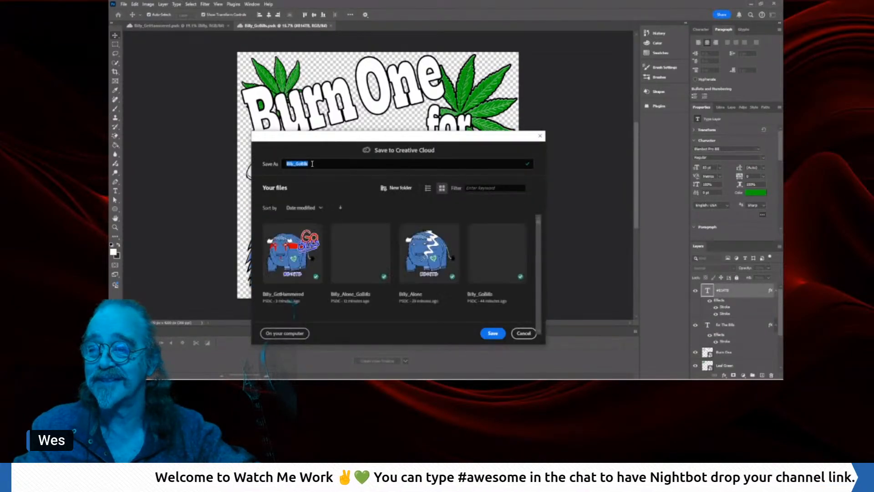
left_click(313, 163)
left_click_drag(309, 164, 297, 165)
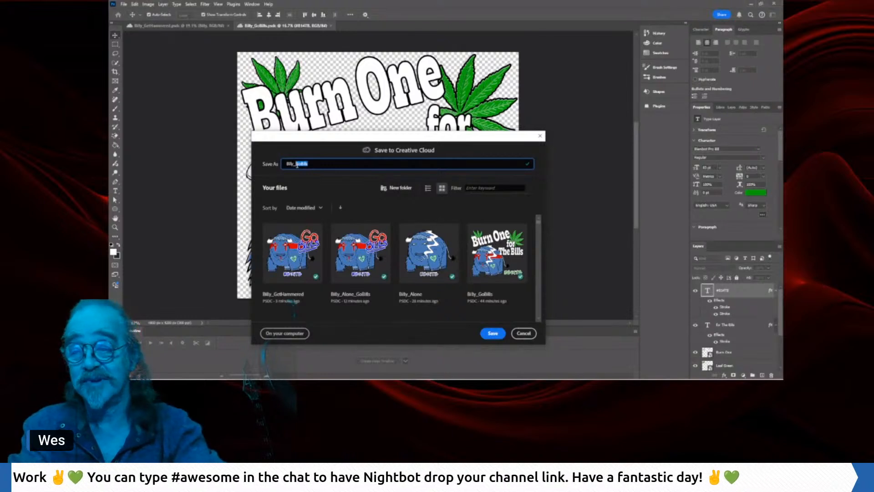
key("BackSpace")
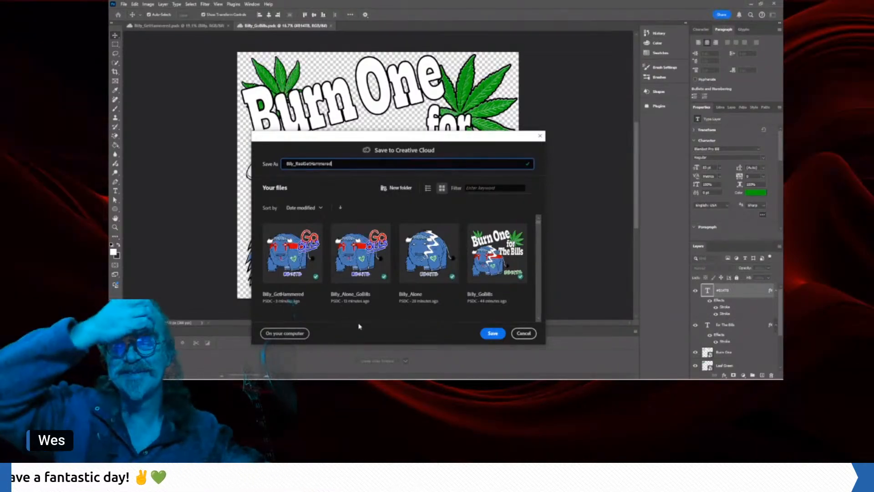
left_click(491, 334)
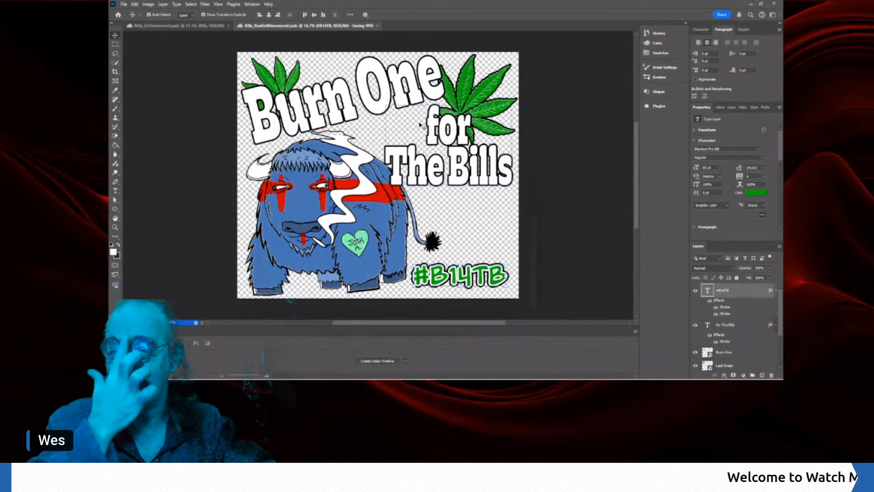
left_click(378, 110)
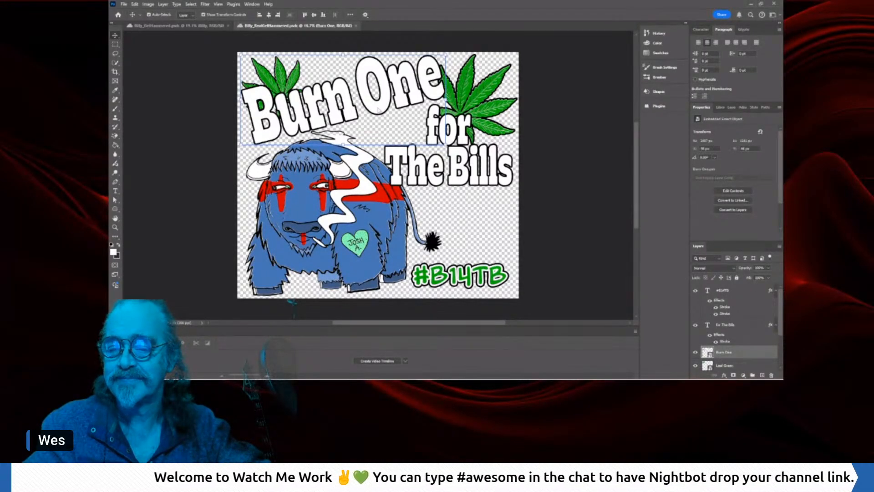
- Open the Burn One smart object's contents and replace its lettering with "Get Hammered"
left_click(729, 366)
double_click(708, 353)
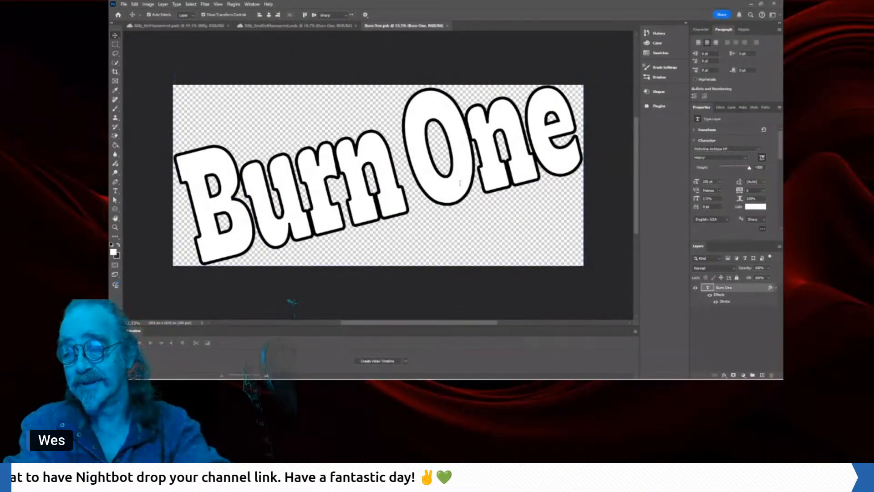
double_click(460, 185)
type("Get")
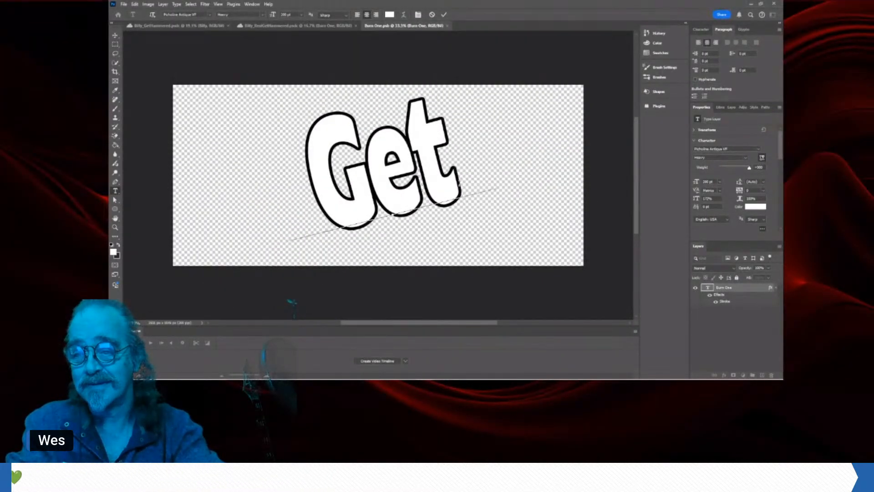
type("H")
key("BackSpace")
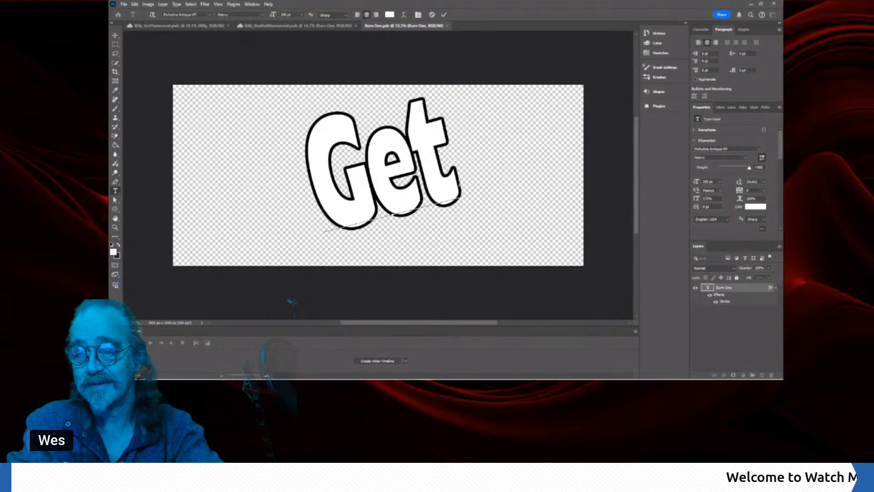
type("Hamm")
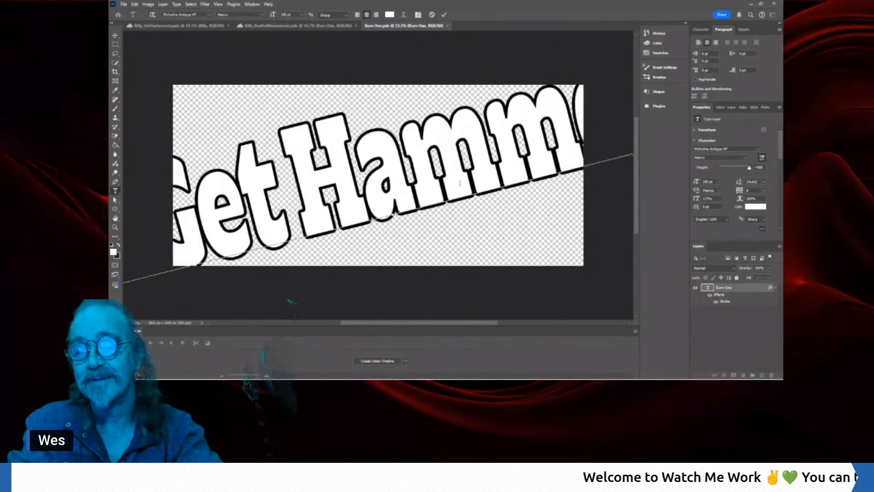
type("erer")
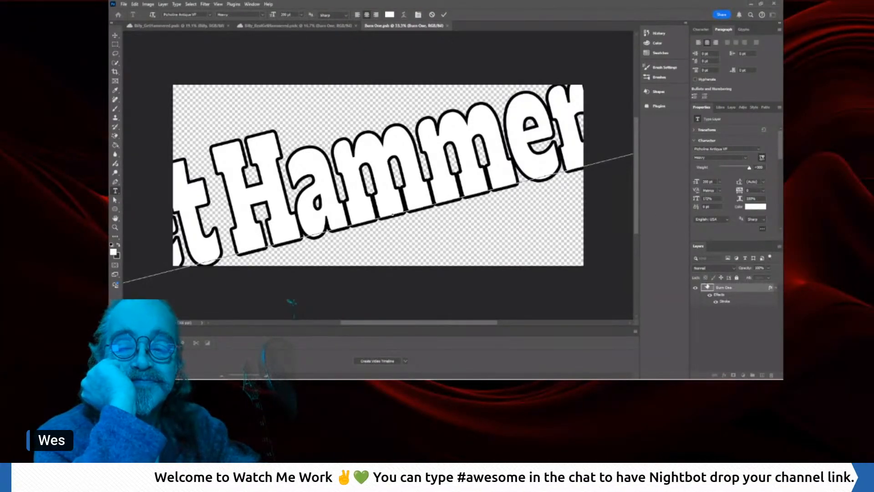
left_click(707, 288)
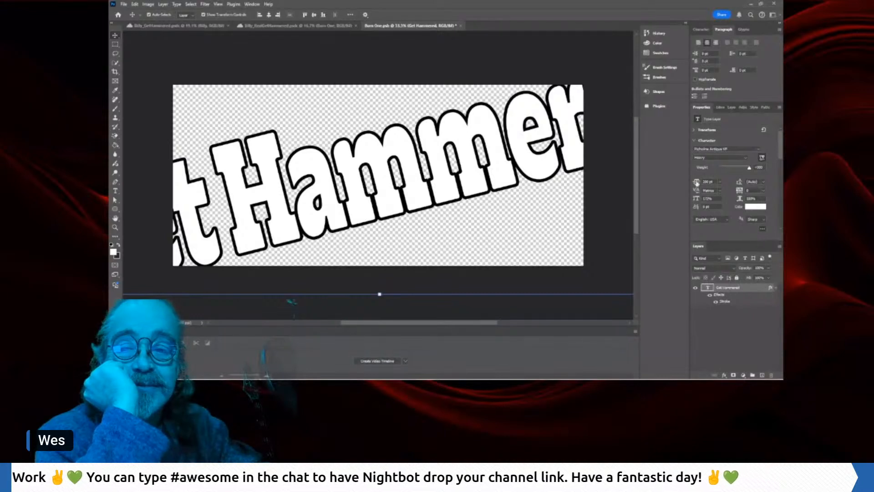
- Reduce the Get Hammered font size step by step until the whole lettering roughly spans the canvas width
left_click_drag(696, 182, 691, 186)
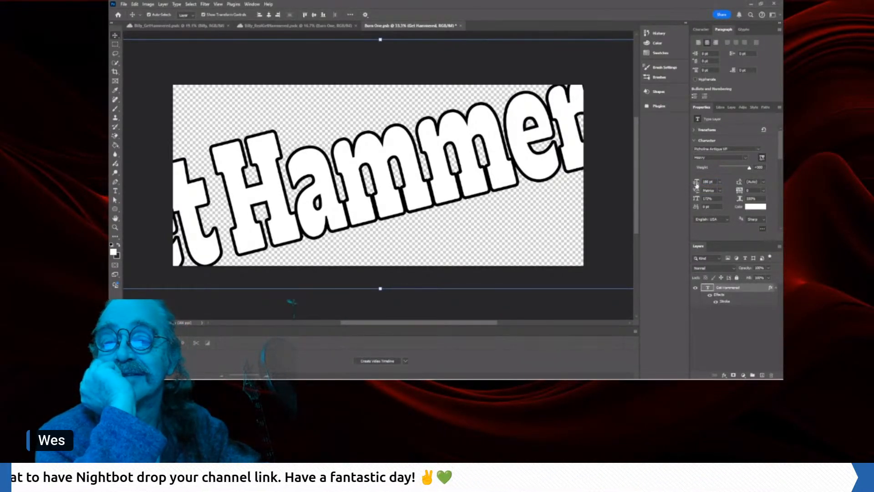
left_click_drag(696, 185, 686, 185)
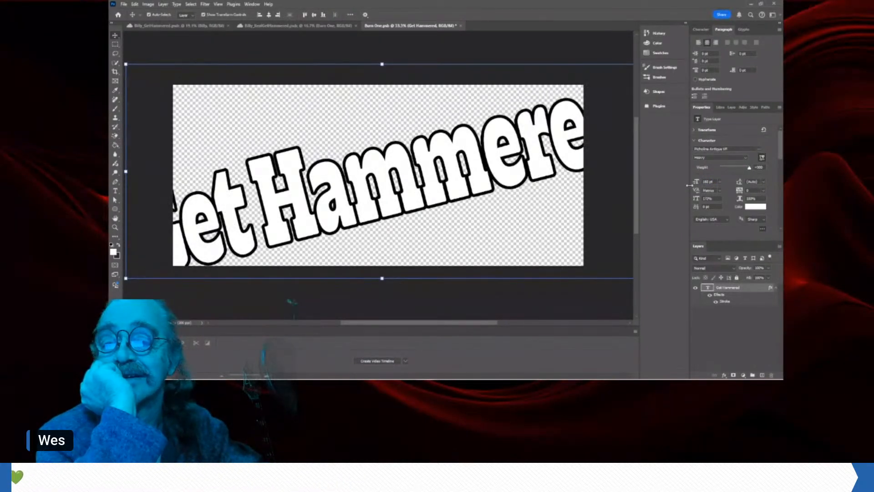
left_click_drag(694, 184, 688, 185)
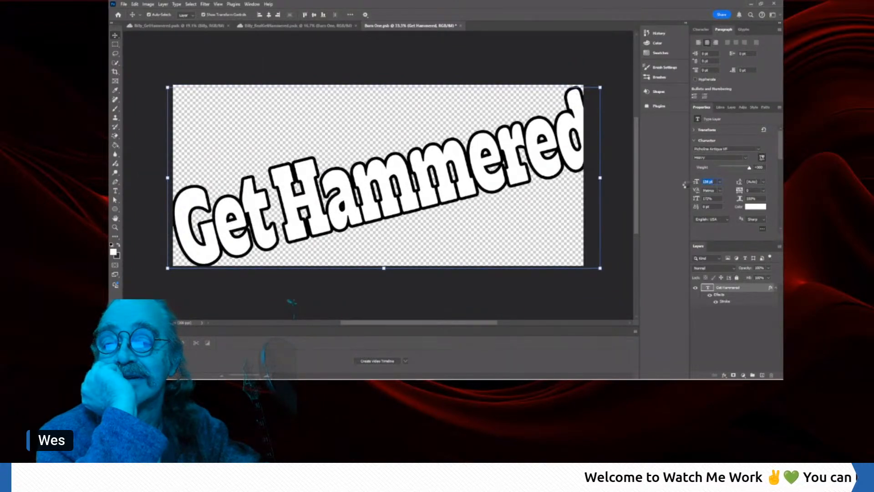
key("Down")
key("Down")
key("Down")
key("Down")
key("Down")
key("Down")
key("Down")
key("Down")
key("Down")
key("Down")
key("Down")
key("Down")
key("Down")
key("Down")
key("Down")
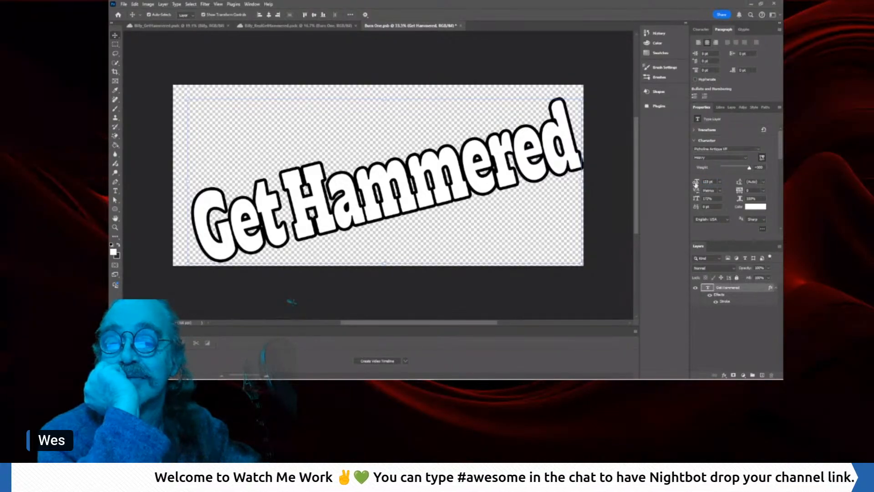
left_click(698, 181)
key("Up")
key("Up")
key("Up")
key("Up")
key("Up")
key("Up")
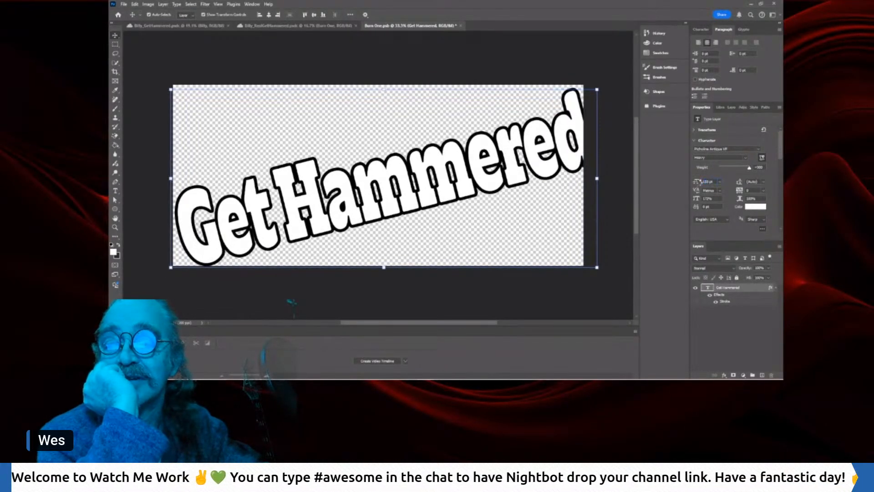
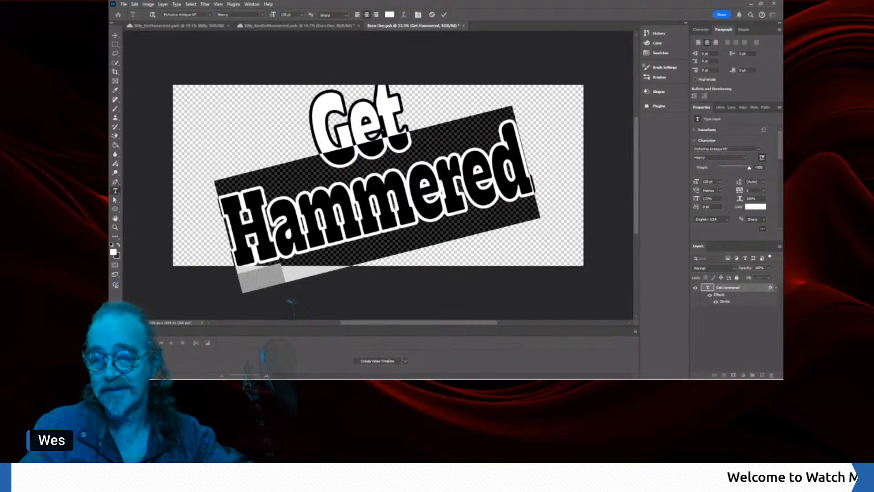
- Enlarge the Hammered line to nearly the canvas width and shrink the Get line above it
left_click_drag(697, 182, 709, 179)
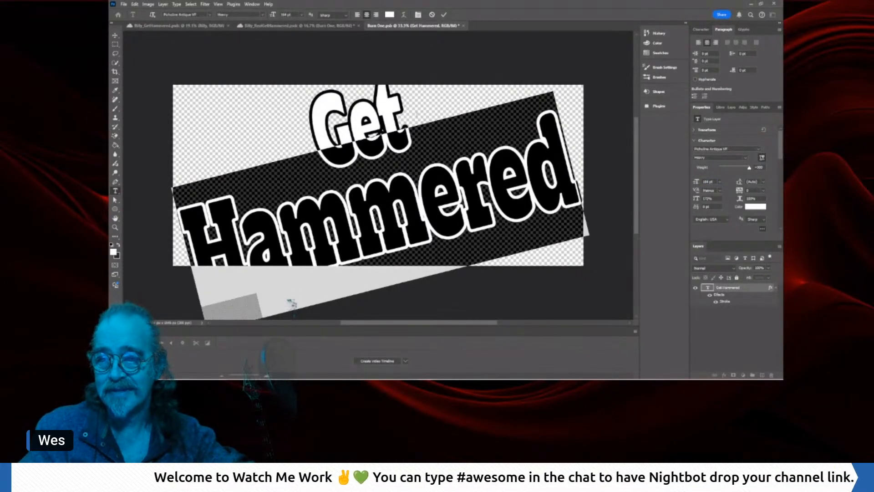
left_click_drag(708, 179, 695, 181)
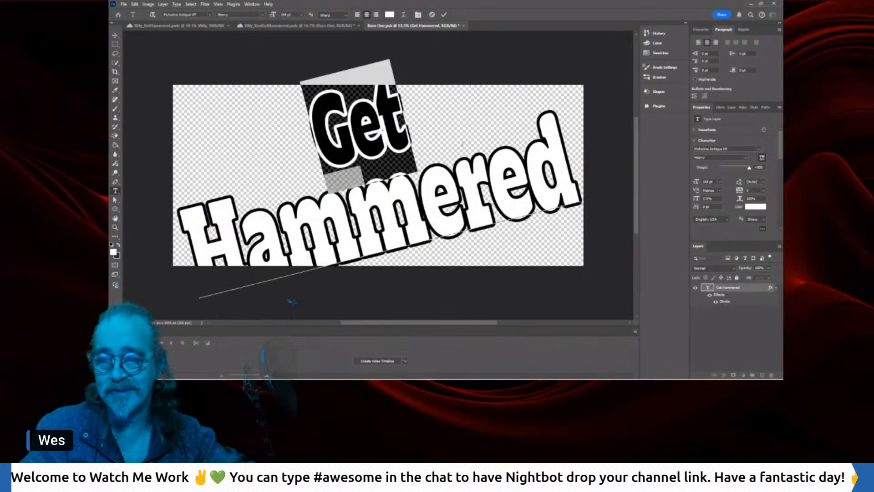
left_click_drag(694, 182, 690, 182)
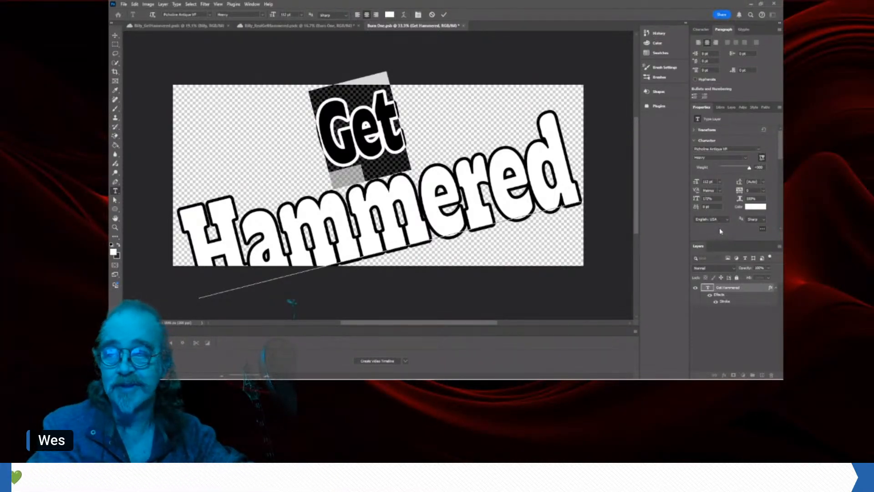
- Delete the Get line and its line break, and move the Hammered lettering down into the canvas
key("BackSpace")
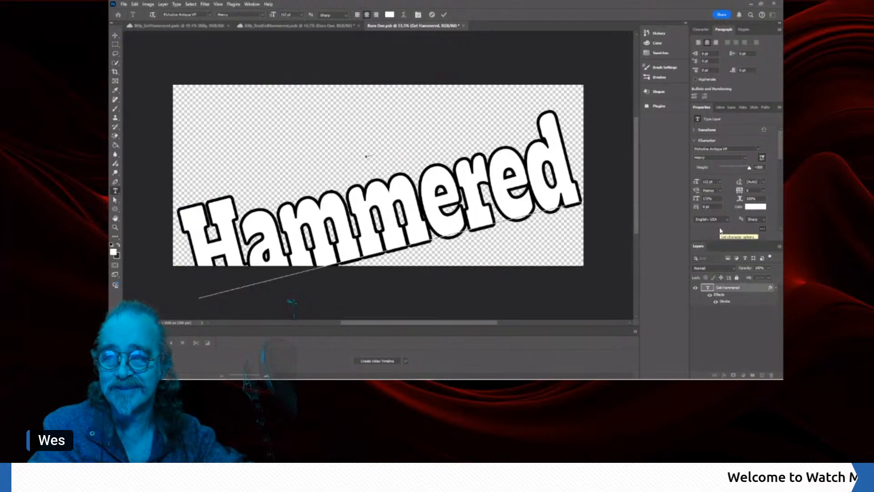
key("Delete")
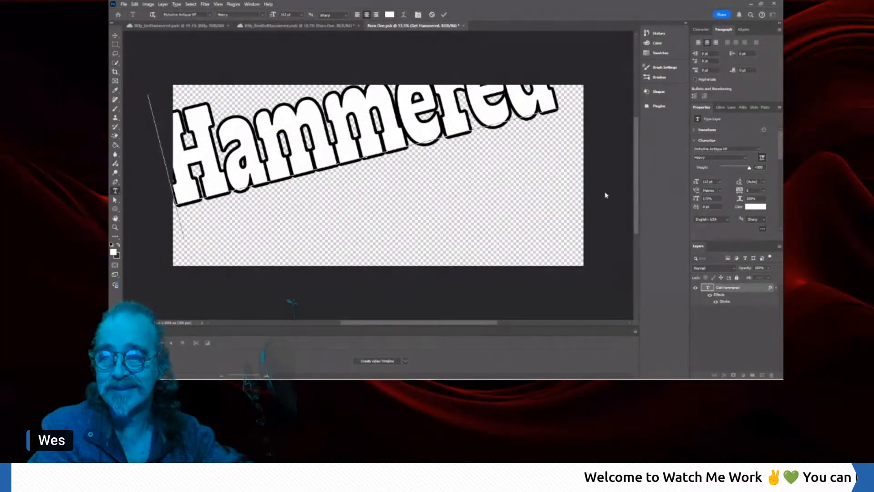
left_click(116, 35)
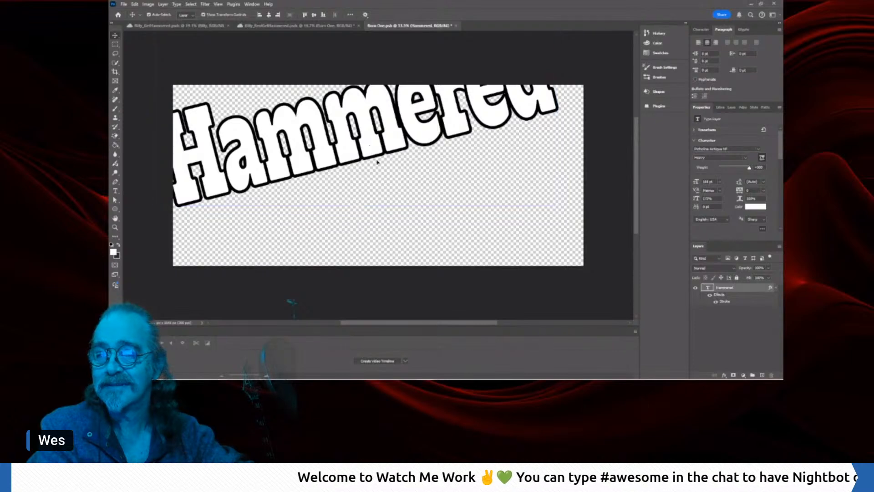
left_click_drag(370, 148, 391, 211)
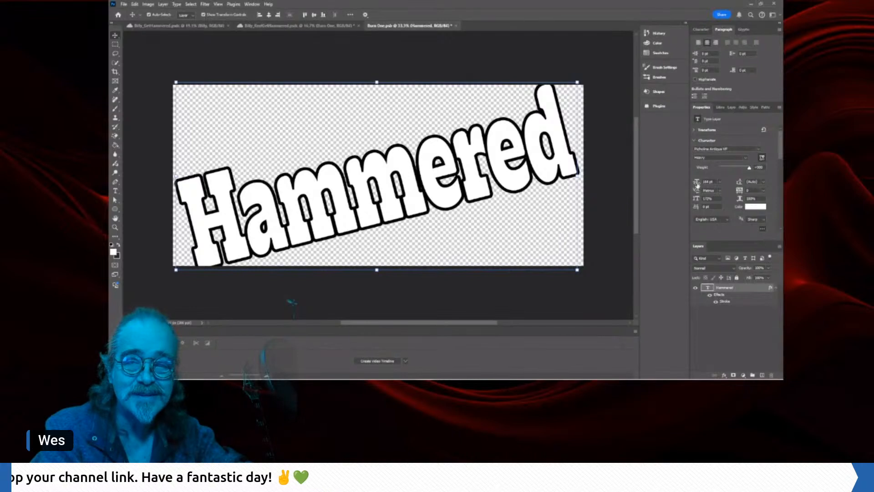
- Reduce the Hammered font size slightly and shift the lettering up and left so it fits inside the canvas
left_click_drag(697, 184, 695, 185)
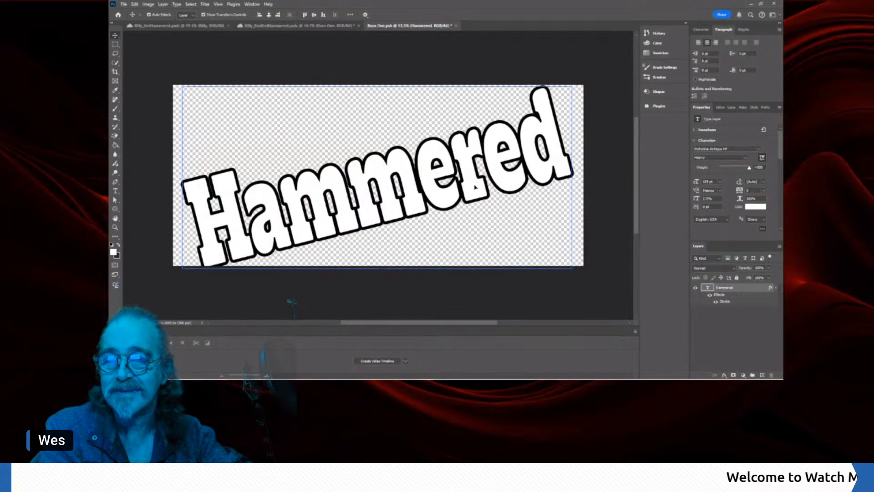
left_click_drag(474, 186, 468, 183)
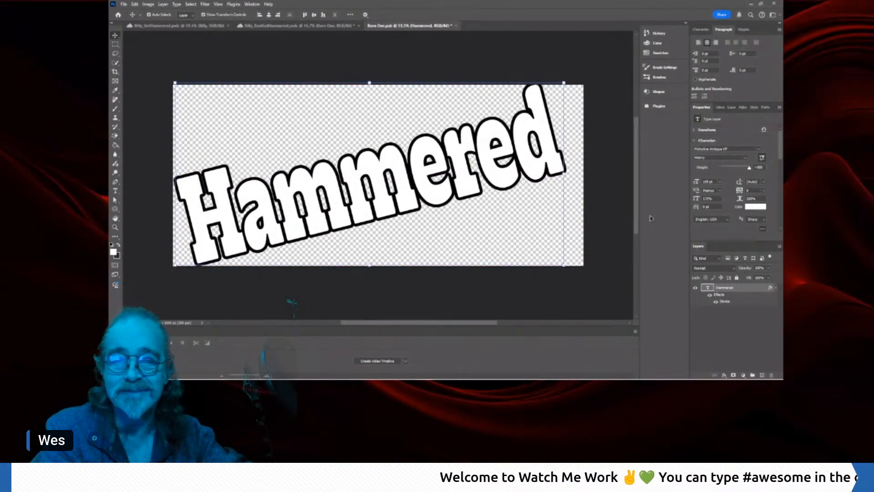
left_click(697, 184)
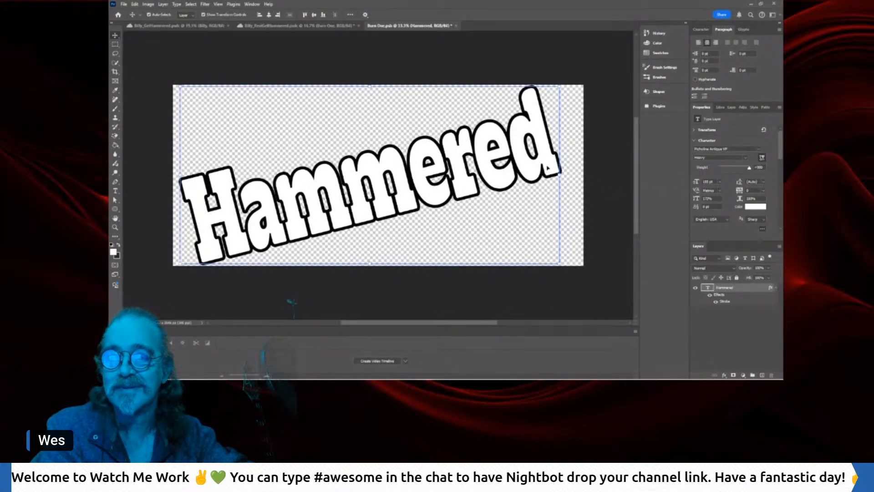
left_click_drag(549, 173, 548, 151)
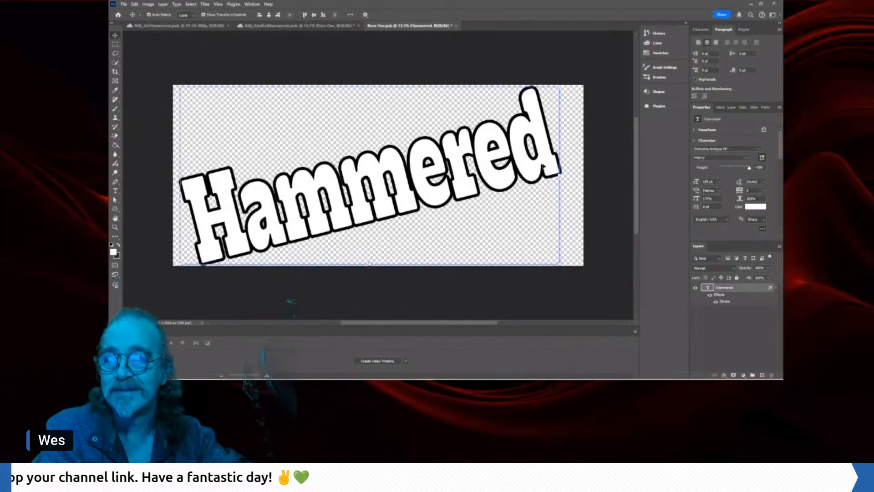
- Save the edited Hammered smart object and return to the main GetHammered document with the Billy artwork
left_click(123, 4)
left_click(144, 83)
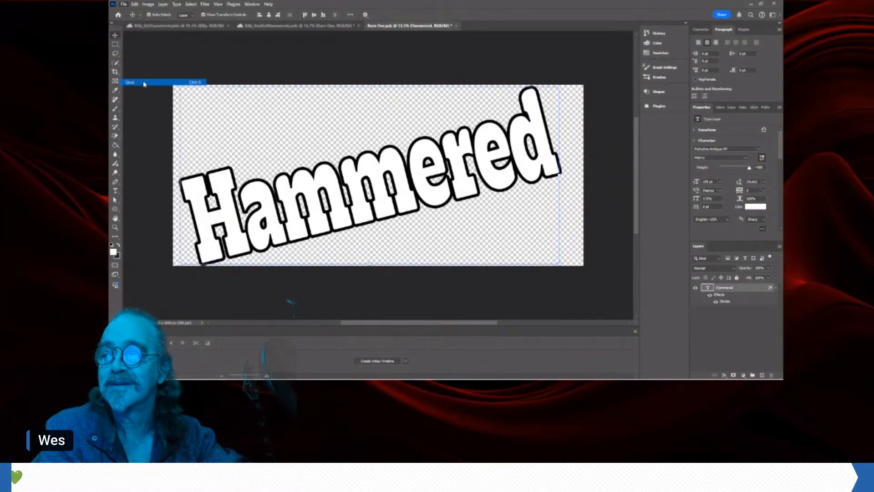
left_click(281, 26)
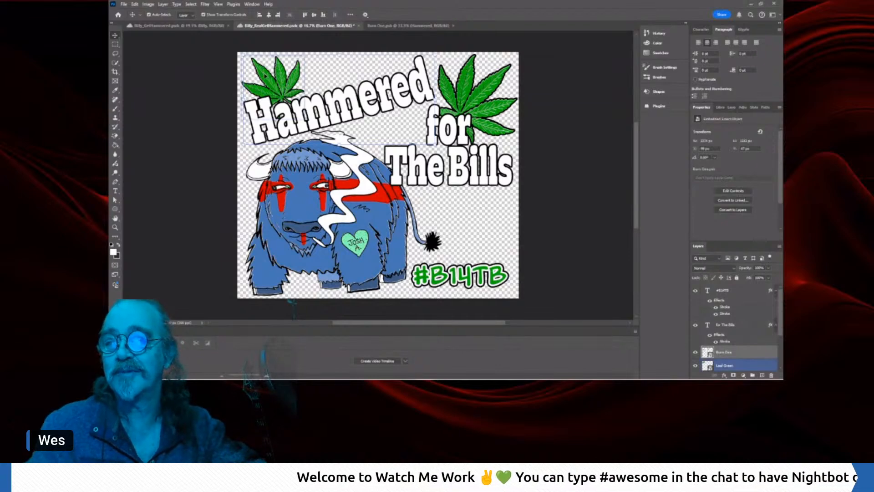
- Hide the Leaf Green and Leaf Green copy layers in the Billy artwork
left_click(724, 291)
left_click(708, 327)
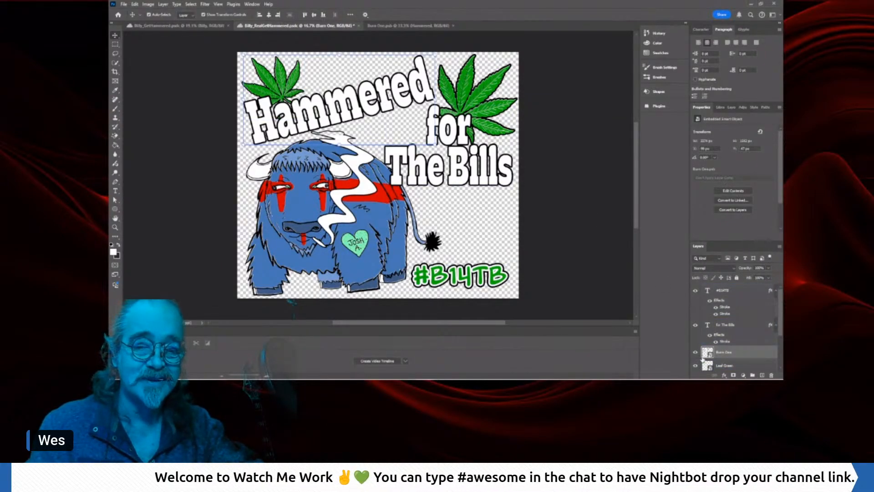
scroll(707, 331, "down", 2)
left_click(711, 326)
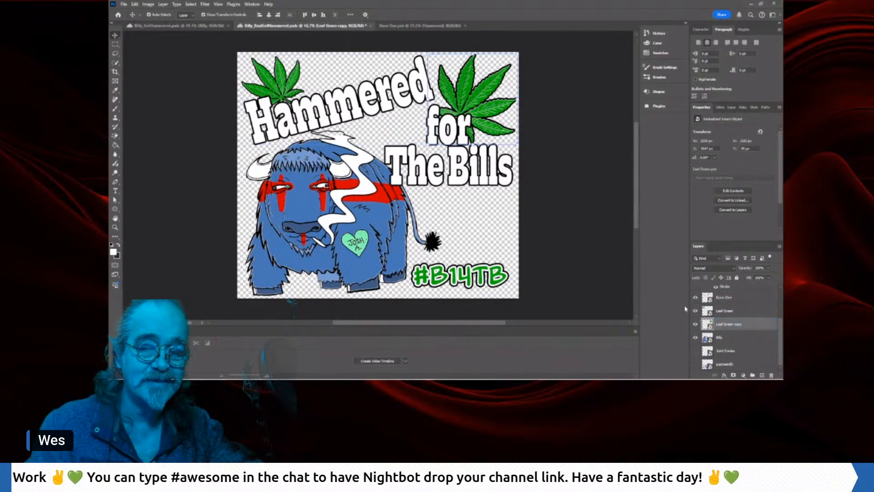
left_click(708, 311)
left_click(696, 311)
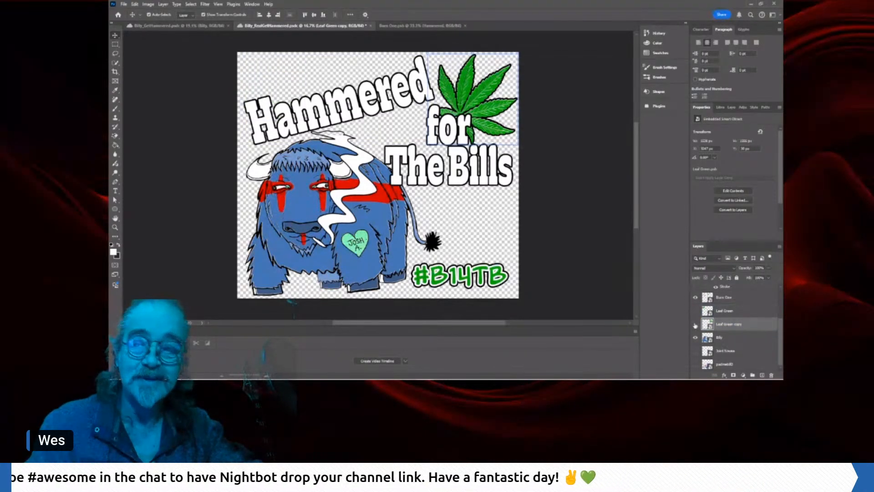
left_click(695, 324)
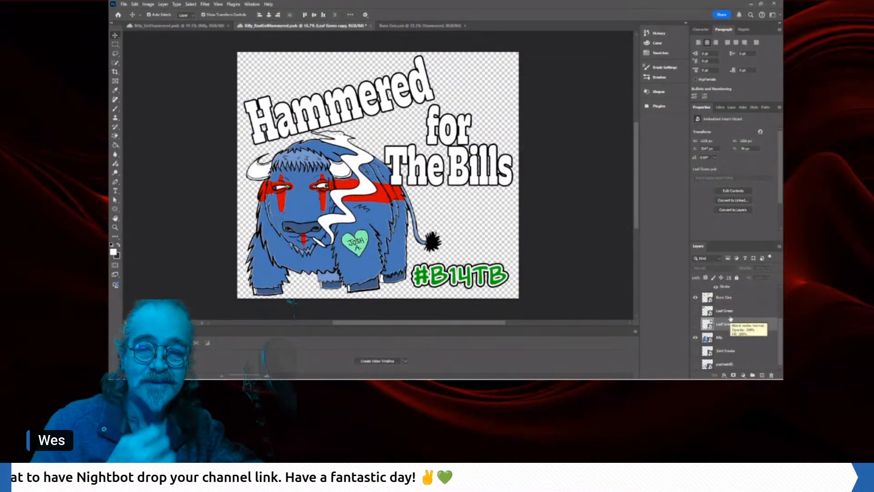
- Duplicate the "for The Bills" text layer and change the copy's text to "Get"
left_click(728, 300)
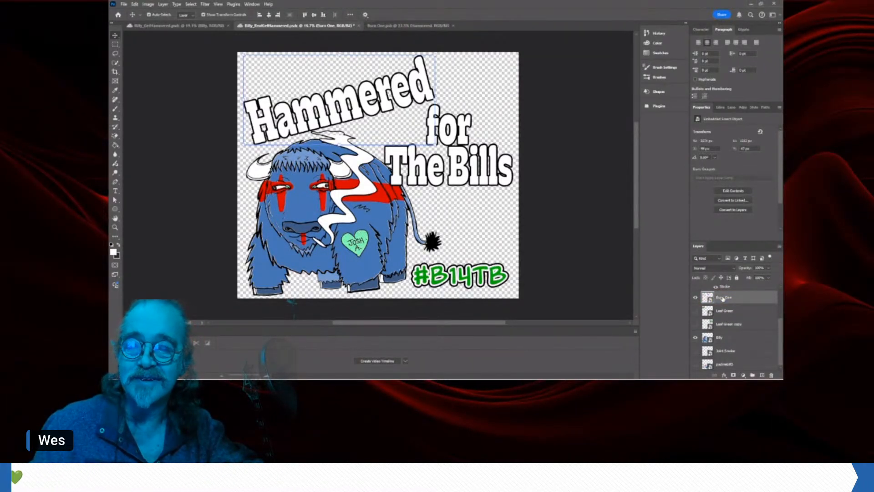
scroll(723, 299, "up", 3)
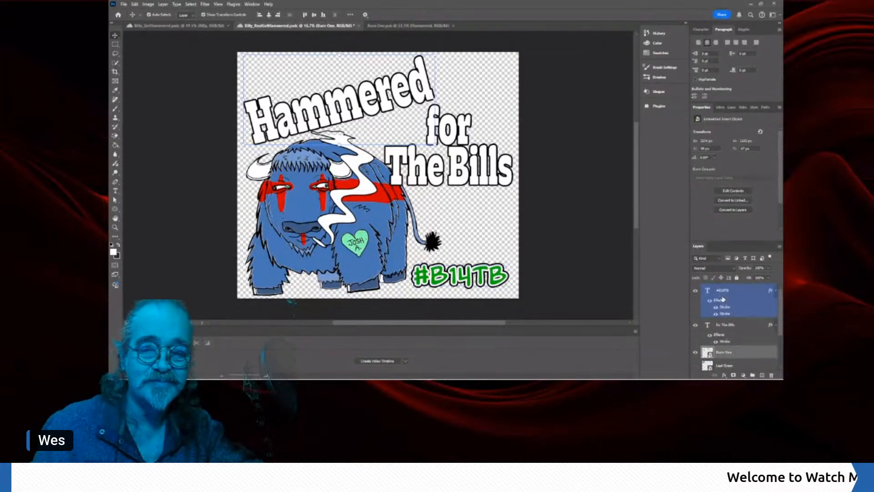
left_click(723, 328)
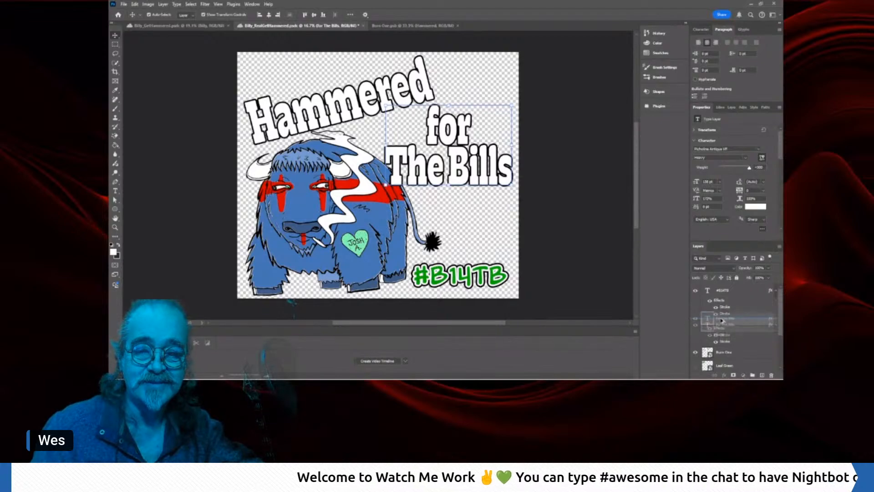
key("ctrl+j")
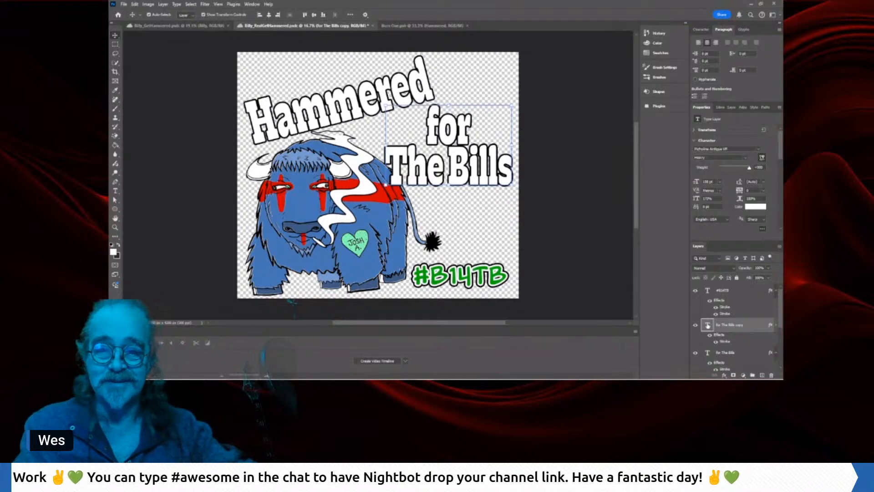
double_click(708, 325)
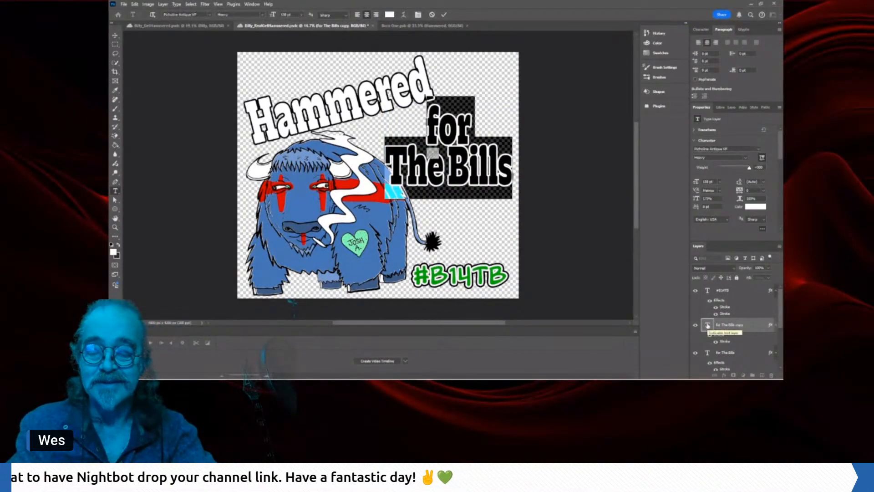
type("Get")
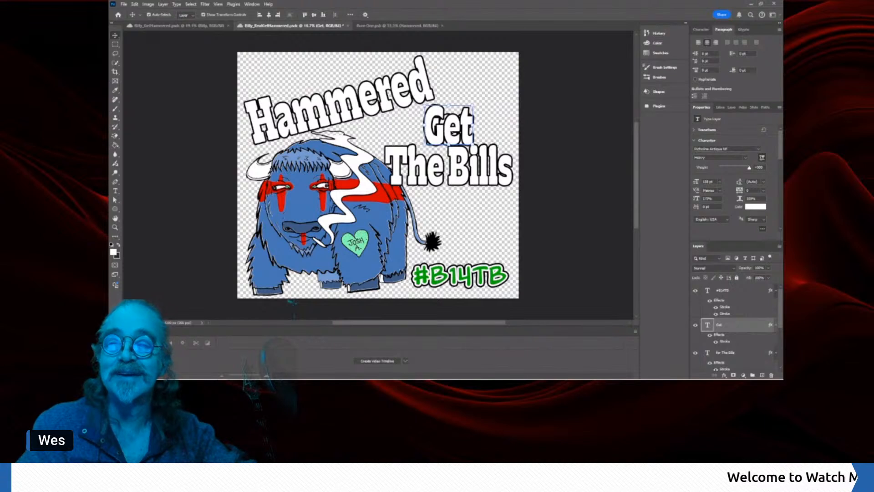
- Move the "Get" text to sit above the start of the word "Hammered" and deselect it
left_click_drag(456, 118, 290, 80)
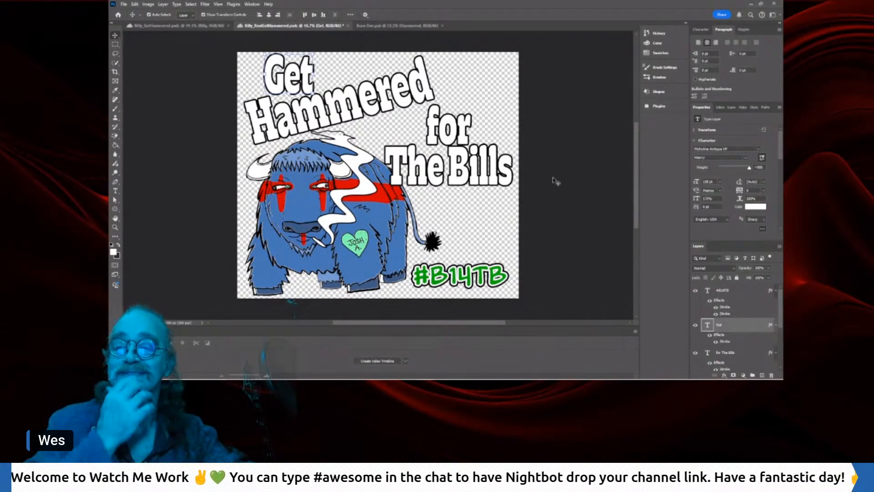
left_click(547, 191)
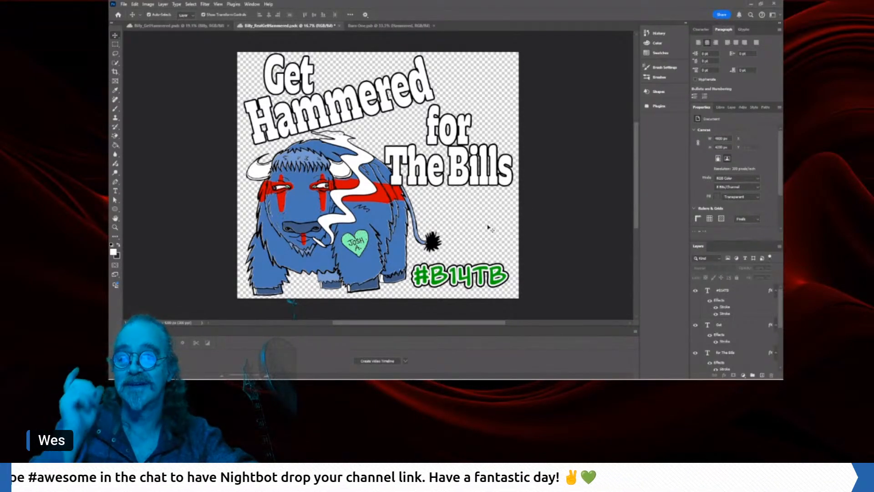
left_click(469, 280)
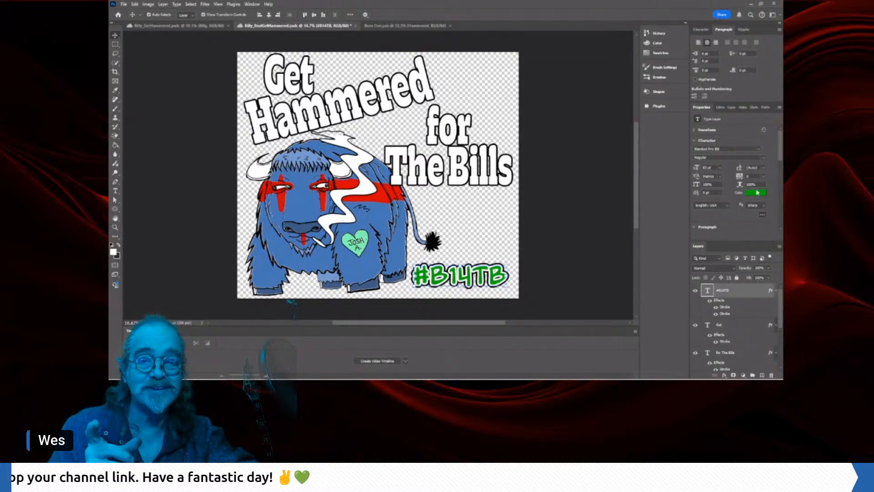
left_click(757, 195)
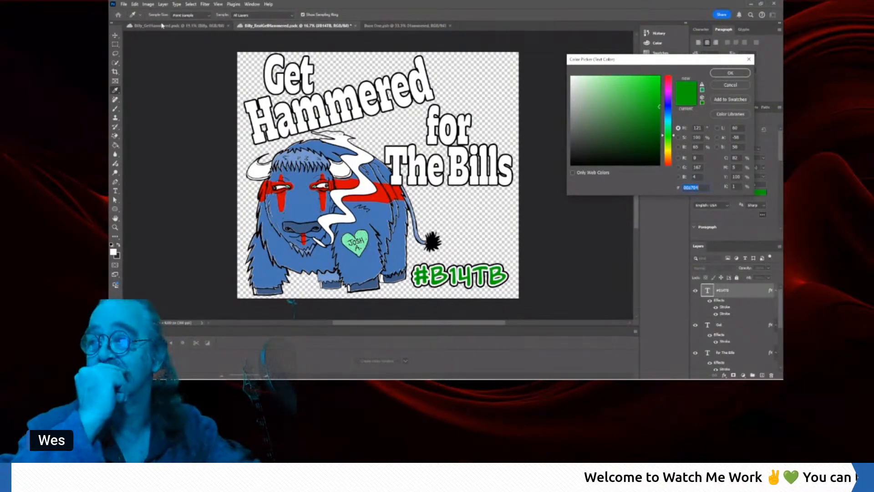
left_click(731, 86)
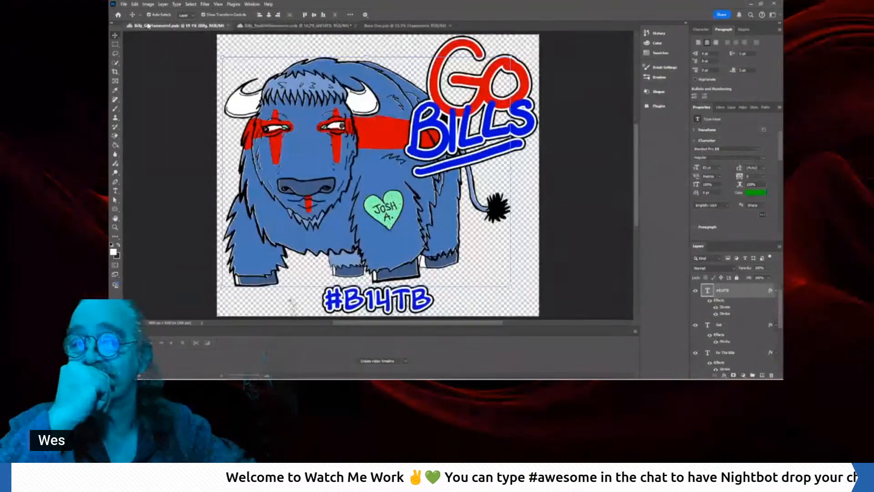
- Copy the blue #B14TB text layer from the Billy_GetHammered document into the Get Hammered artwork and place it exactly over the green #B14TB
left_click(147, 26)
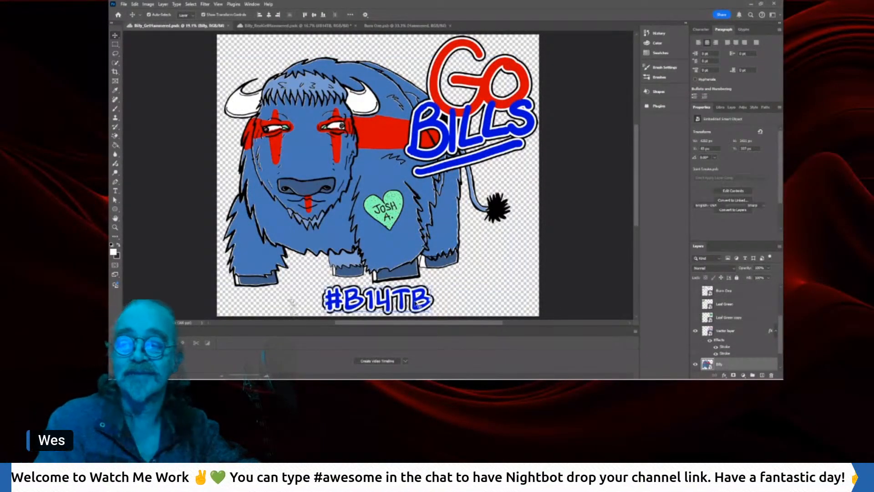
left_click(418, 304)
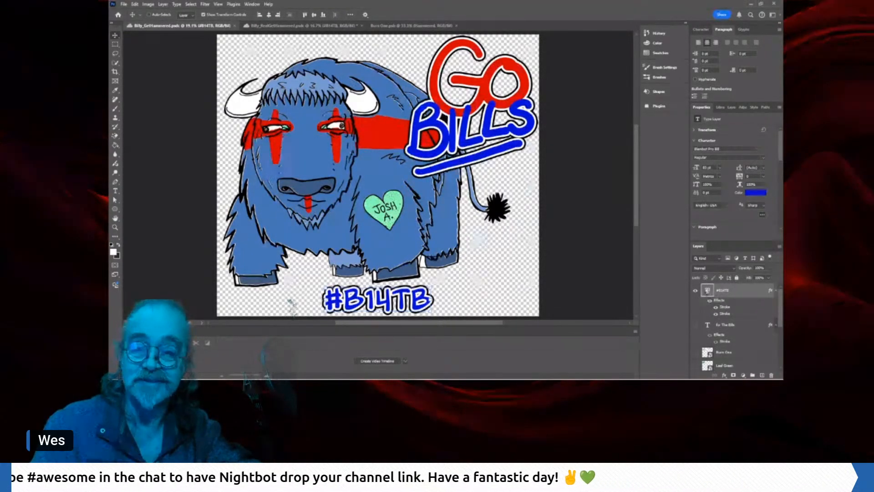
left_click(380, 26)
left_click(337, 27)
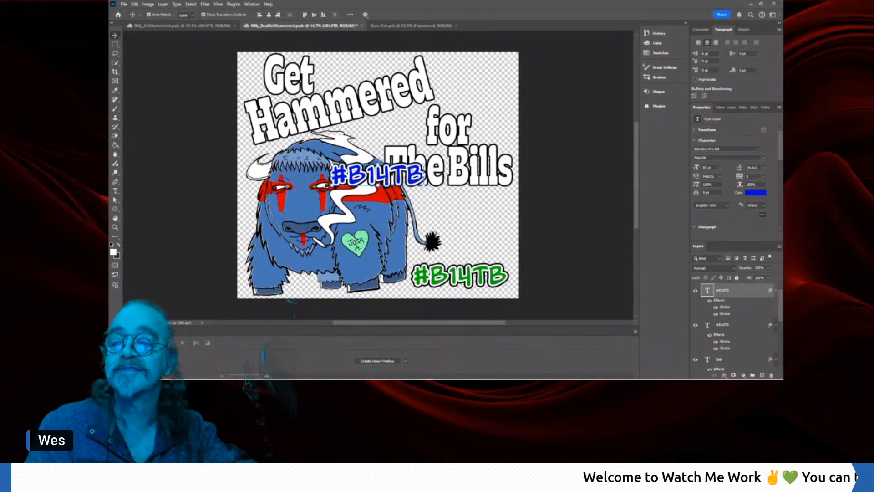
left_click_drag(384, 176, 468, 277)
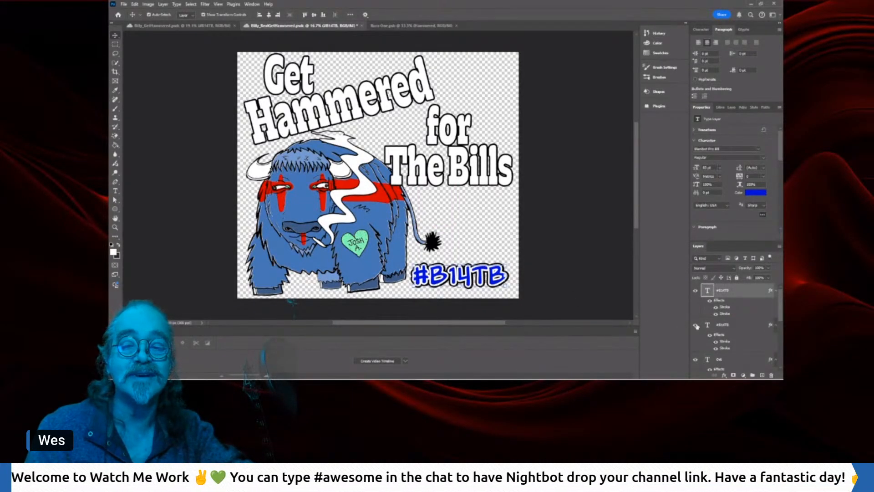
- Hide the green #B14TB text layer beneath the blue copy and delete it
left_click(708, 325)
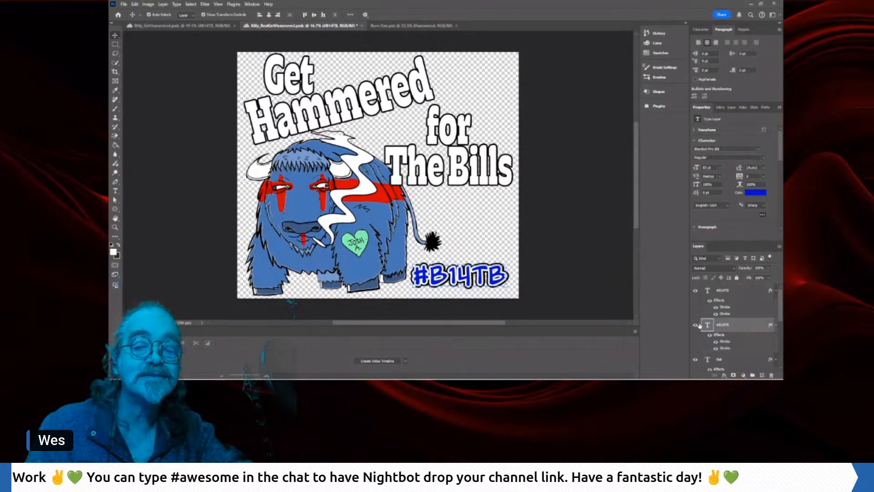
left_click(696, 326)
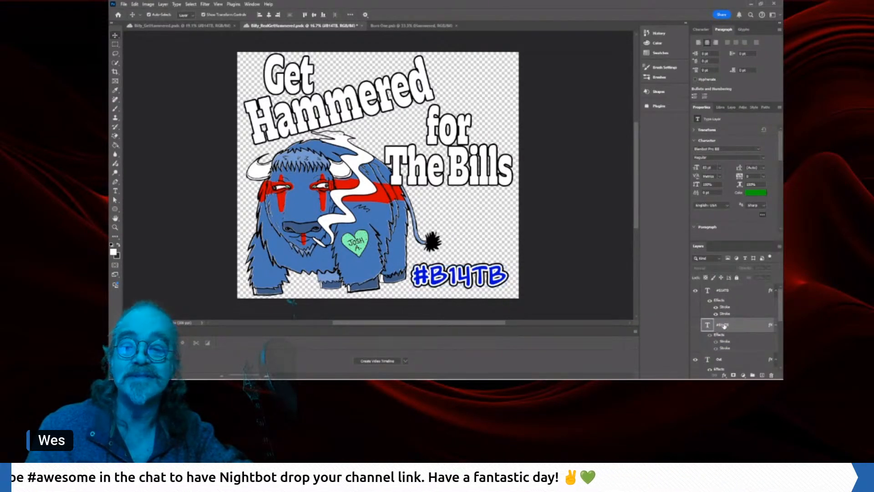
left_click(768, 363)
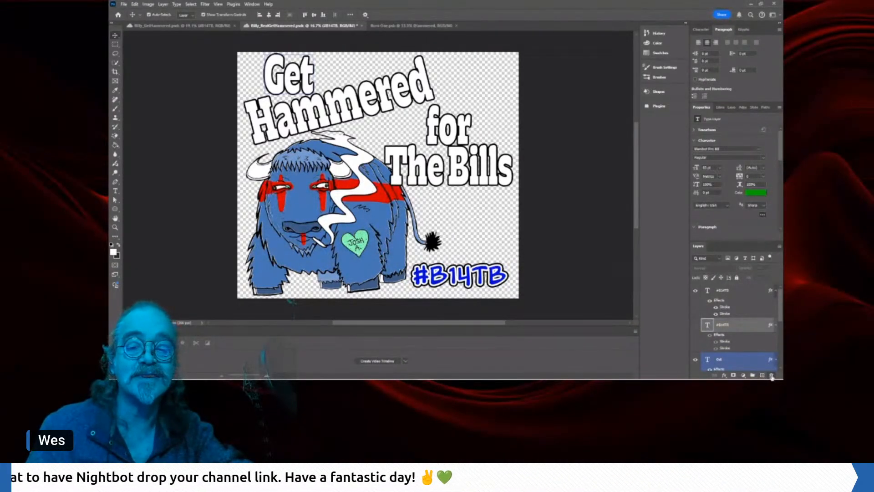
left_click(772, 376)
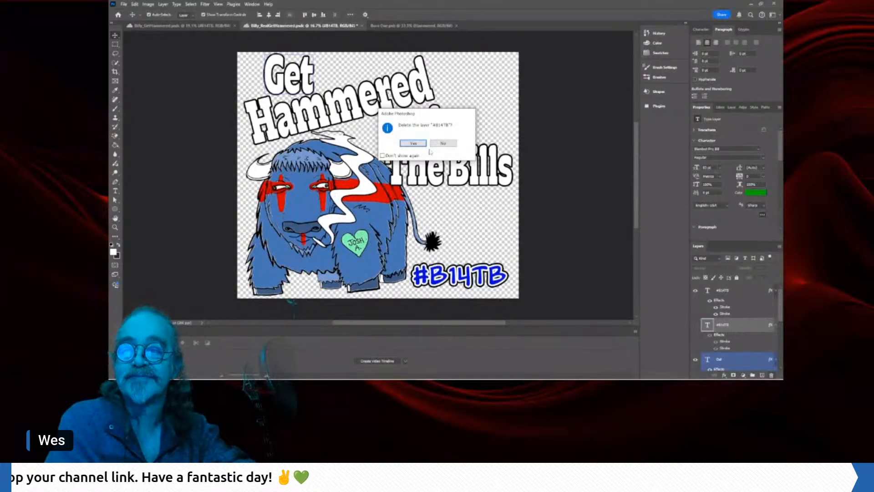
left_click(414, 143)
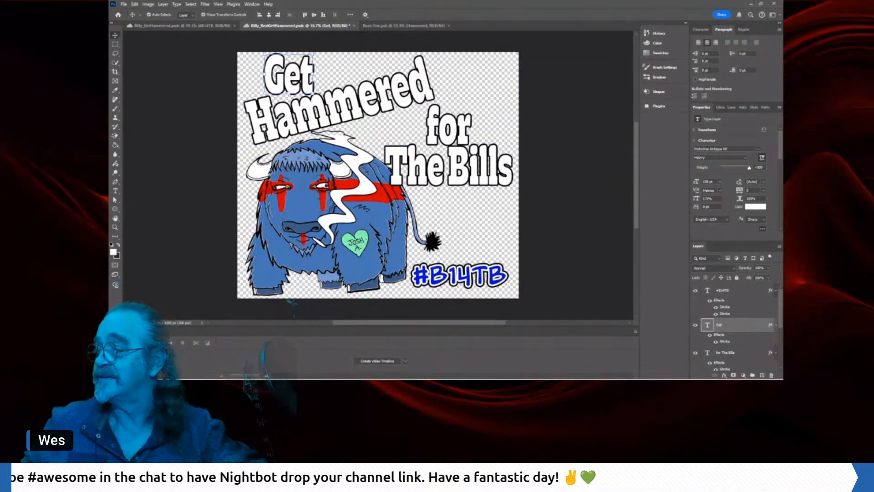
- Switch to the Envato browser window and search its graphics for "beer"
left_click_drag(109, 39, 416, 40)
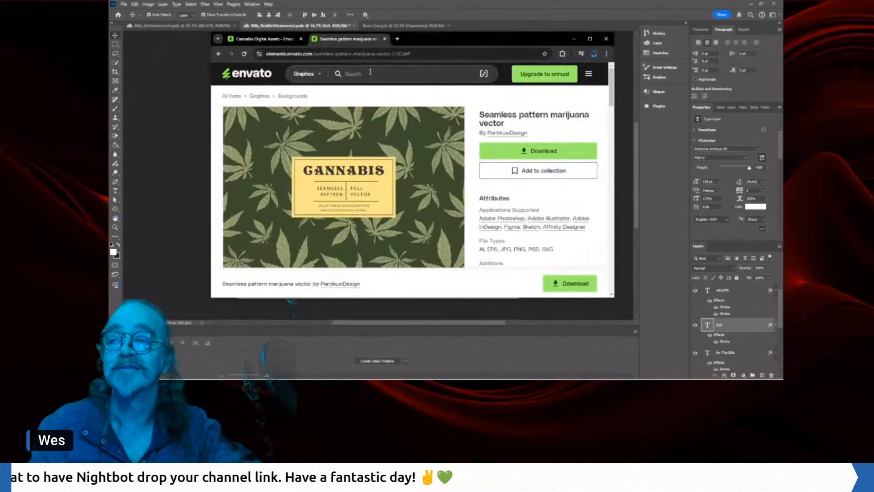
left_click(372, 72)
type("beer")
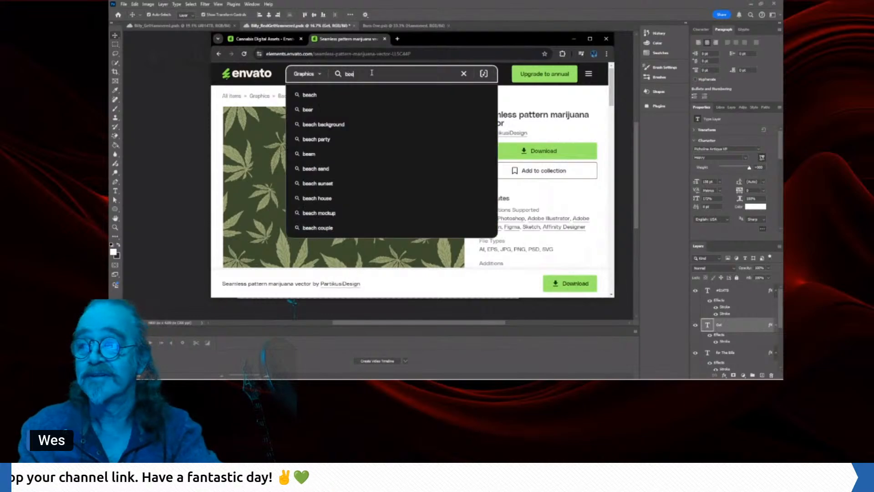
key("Return")
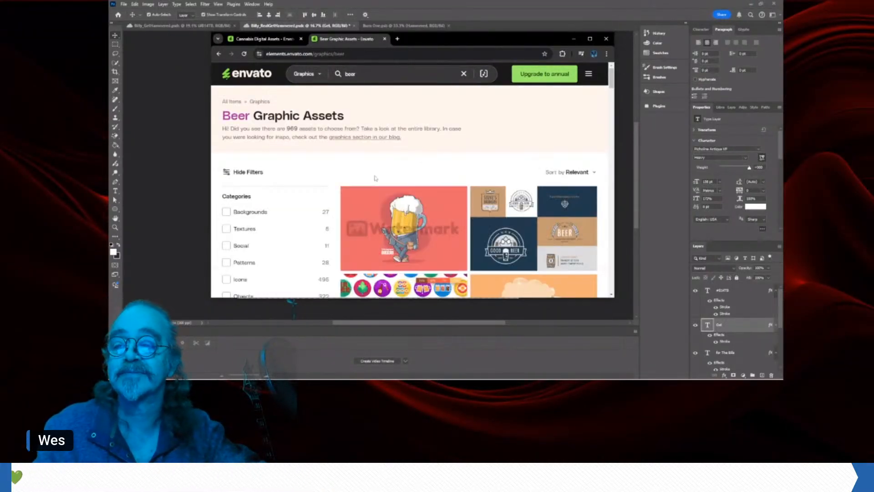
- Examine the first two pages of beer graphics for an illustration that suits the Get Hammered design
scroll(375, 178, "down", 3)
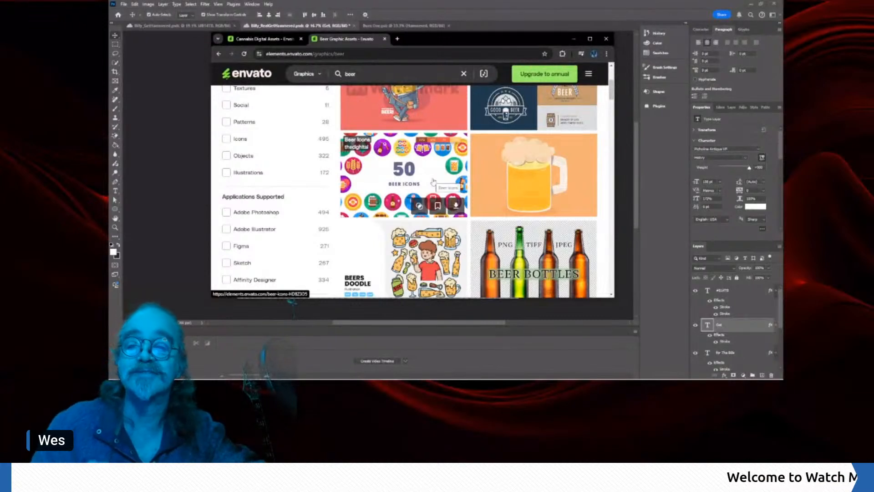
scroll(433, 182, "down", 1)
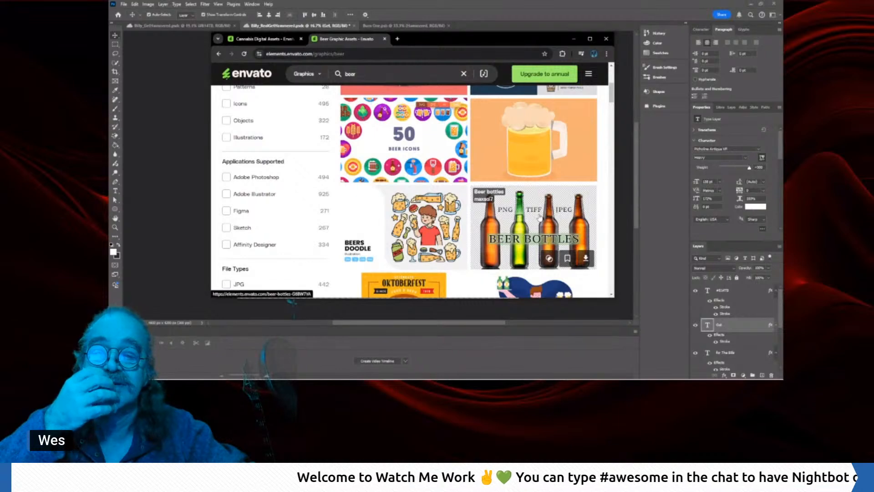
scroll(540, 218, "down", 2)
scroll(540, 216, "down", 4)
scroll(540, 216, "up", 8)
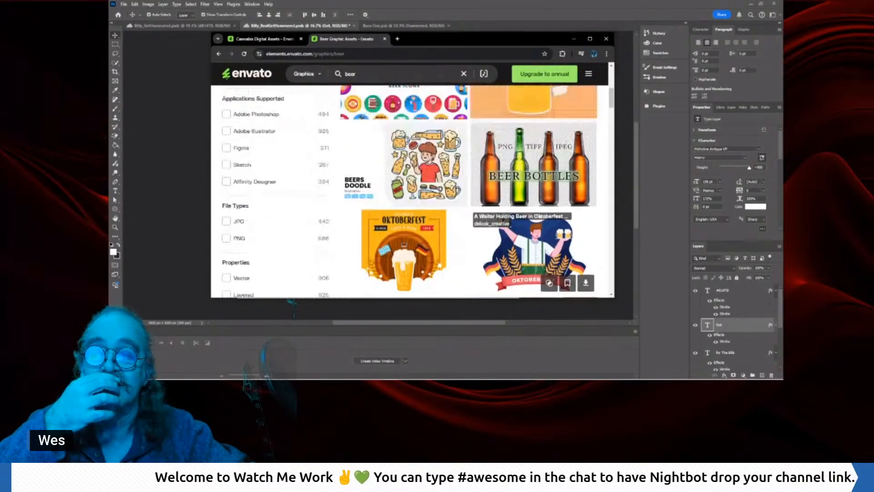
scroll(539, 215, "down", 10)
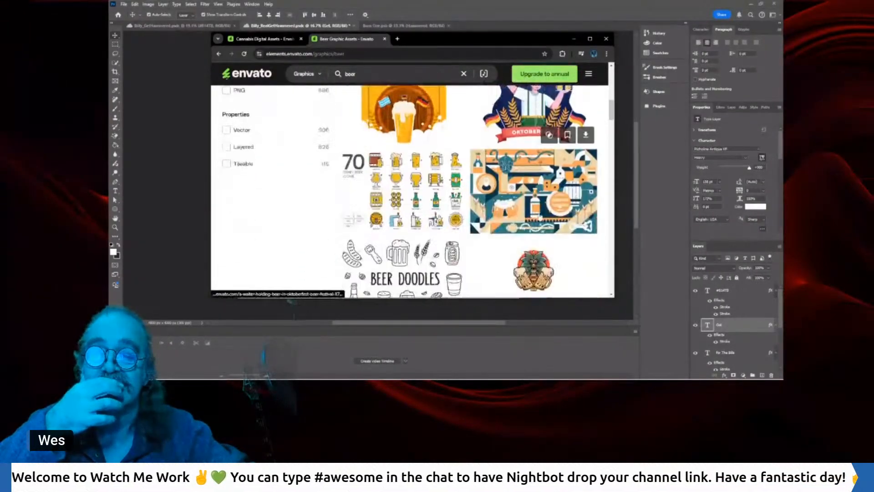
scroll(540, 218, "down", 6)
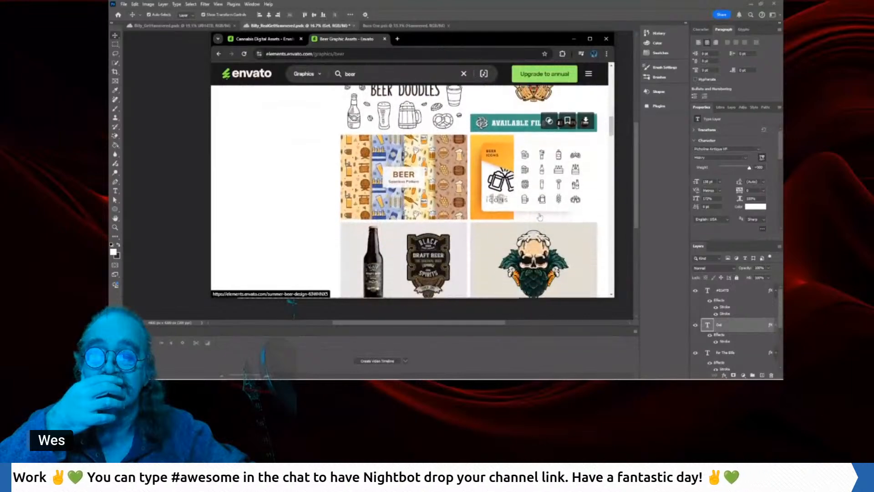
scroll(540, 216, "down", 12)
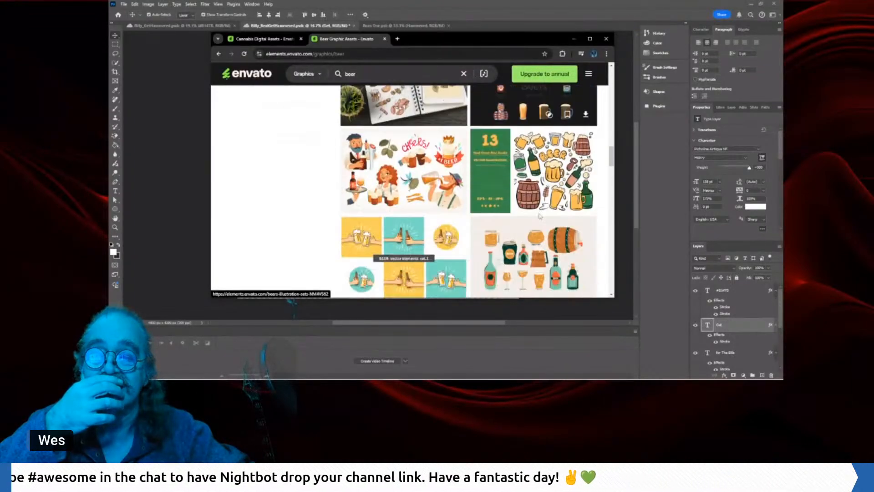
scroll(539, 216, "down", 10)
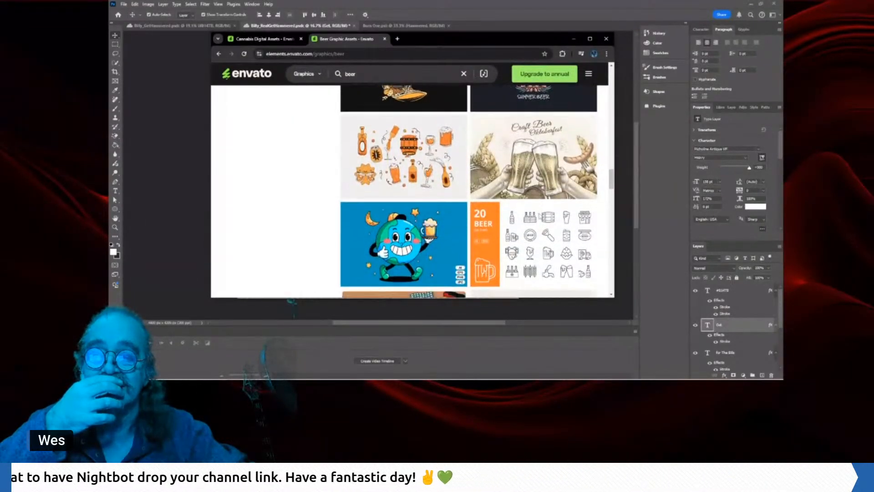
scroll(539, 216, "down", 10)
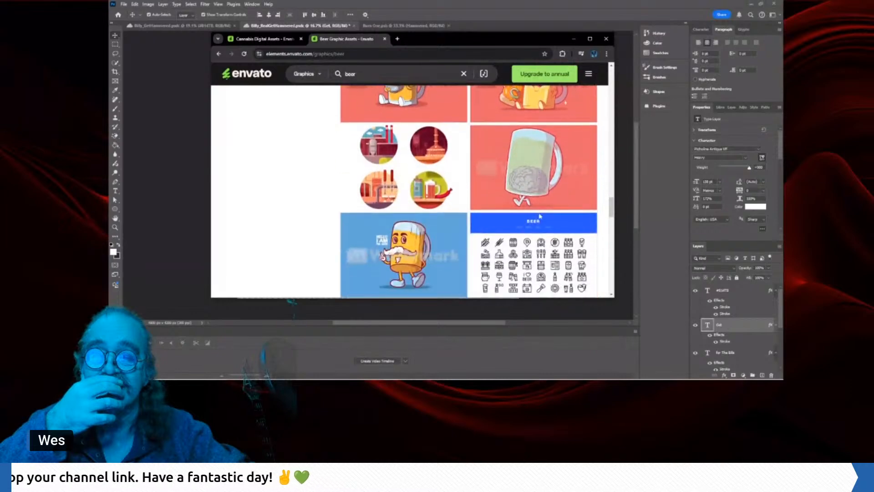
scroll(540, 215, "down", 10)
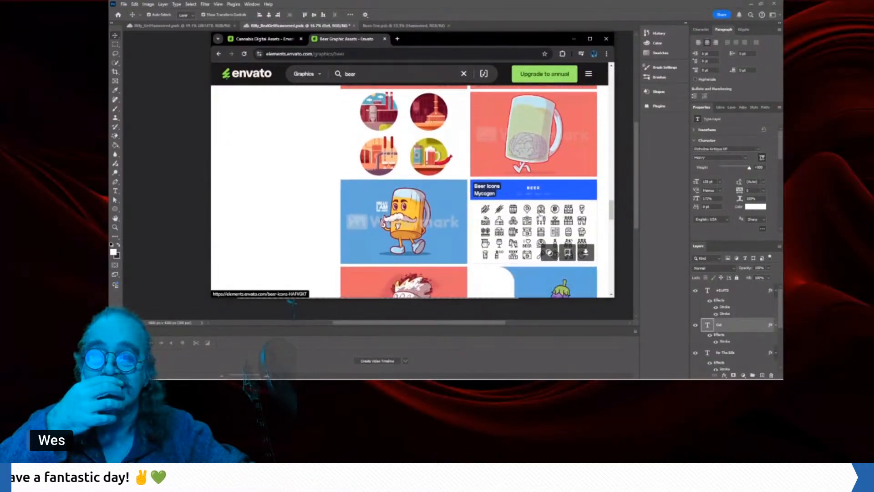
scroll(540, 216, "down", 8)
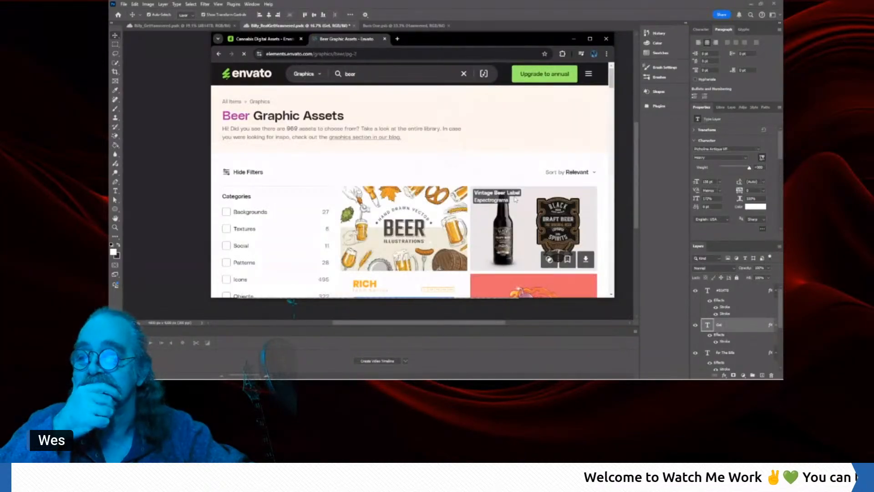
scroll(516, 199, "down", 3)
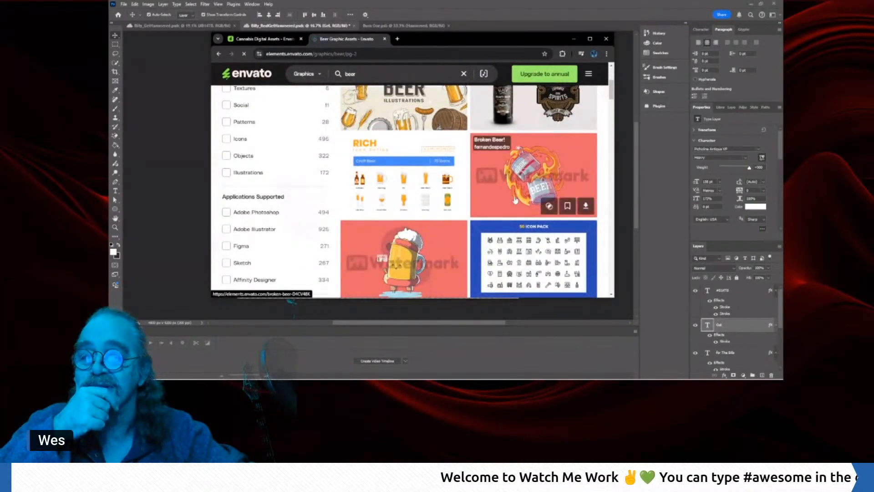
scroll(515, 199, "down", 1)
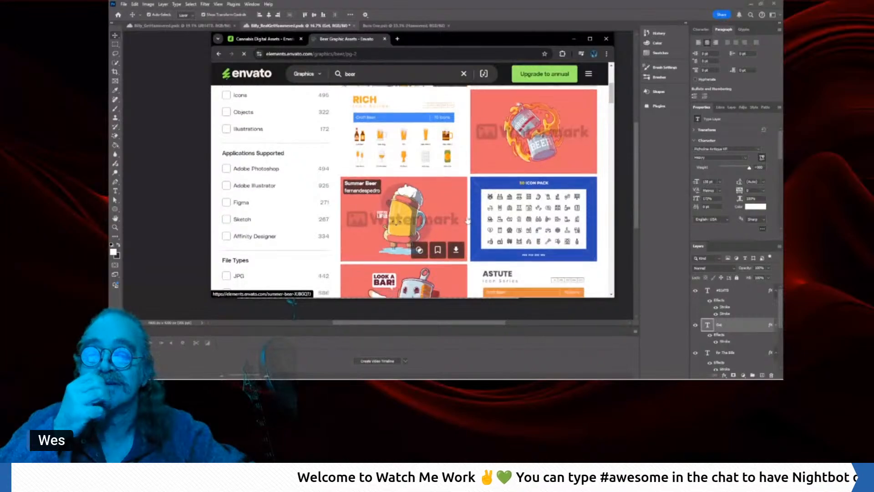
scroll(453, 218, "down", 3)
scroll(462, 201, "down", 2)
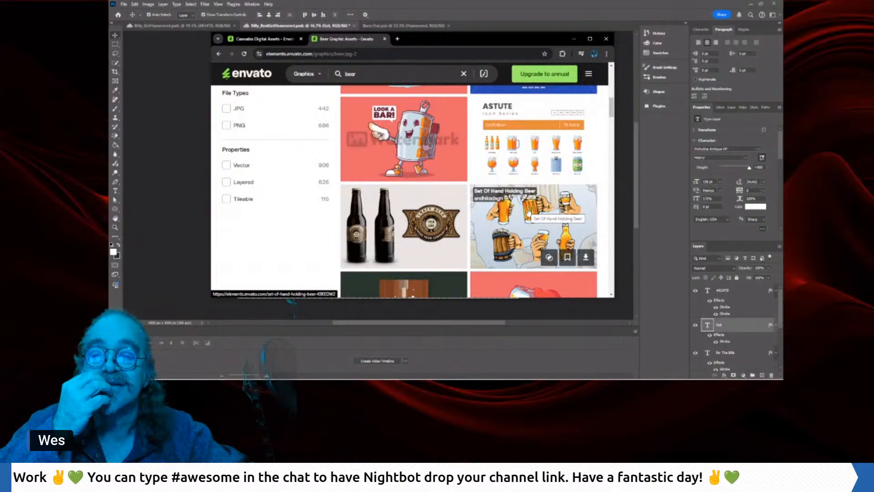
scroll(529, 213, "down", 1)
scroll(529, 213, "down", 5)
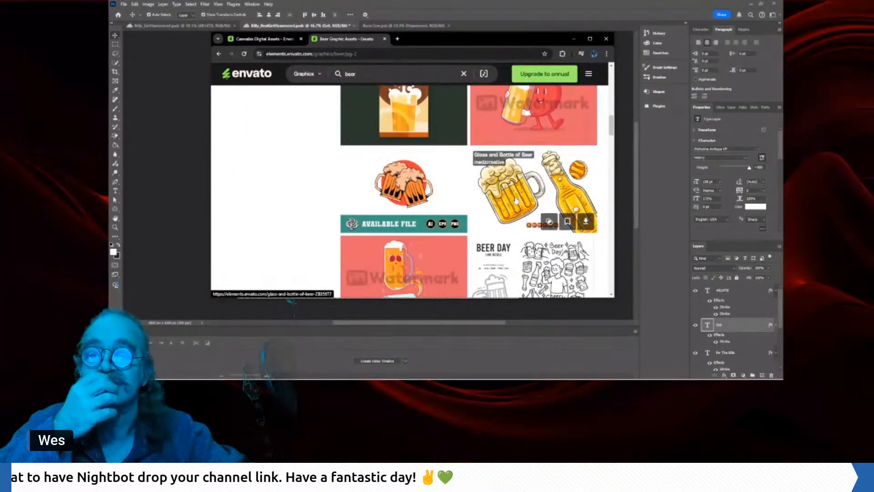
- Download the "Glass and Bottle of Beer" graphic under the livestreams project, then move the browser away to return to the Photoshop artwork
left_click(552, 193)
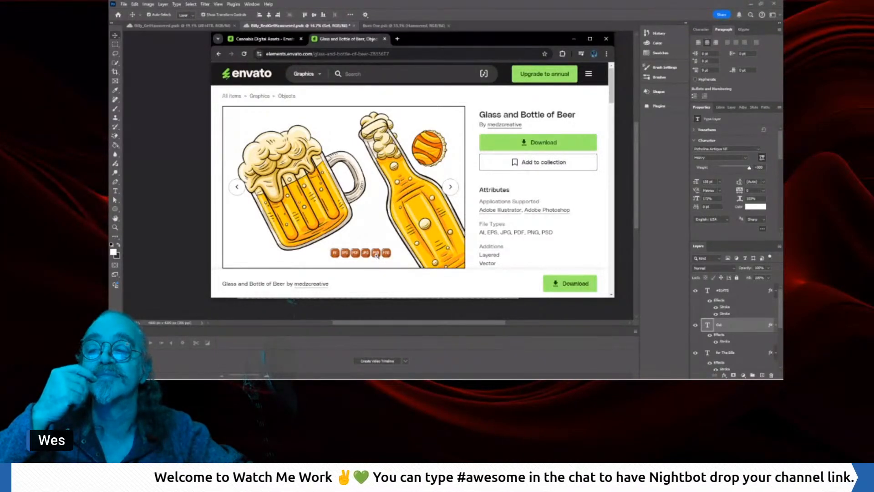
left_click(543, 145)
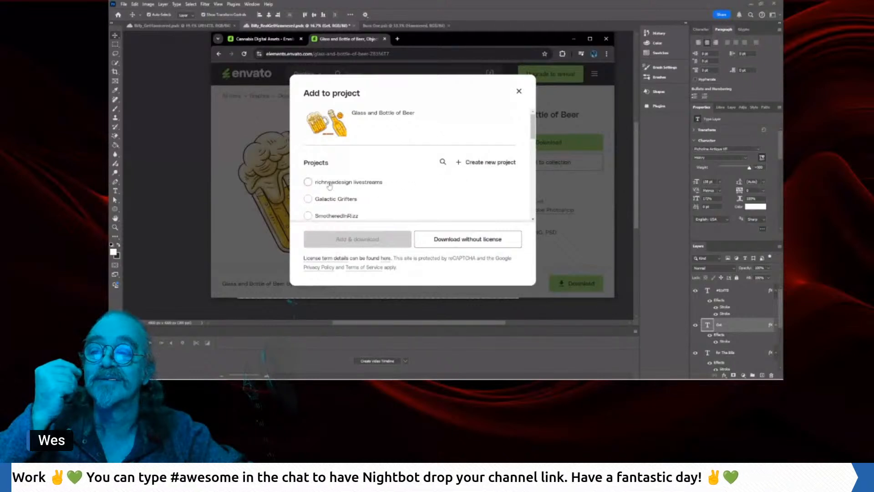
left_click(309, 183)
left_click(349, 233)
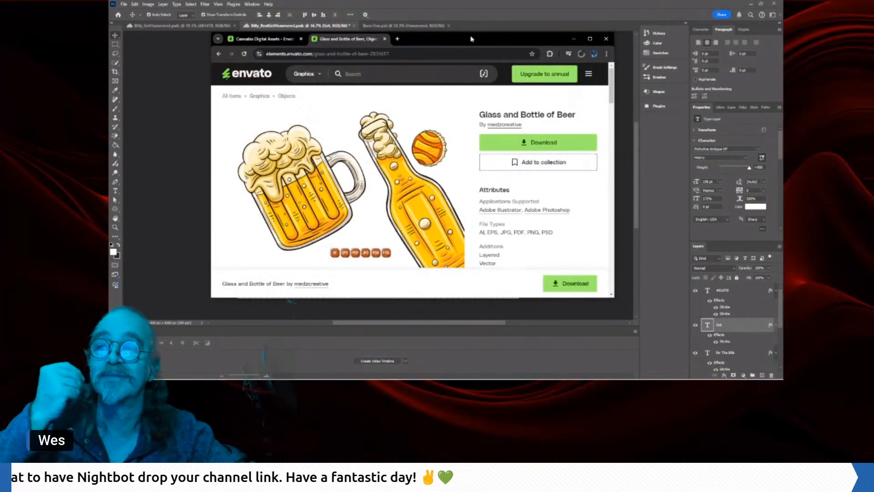
left_click_drag(472, 40, 110, 76)
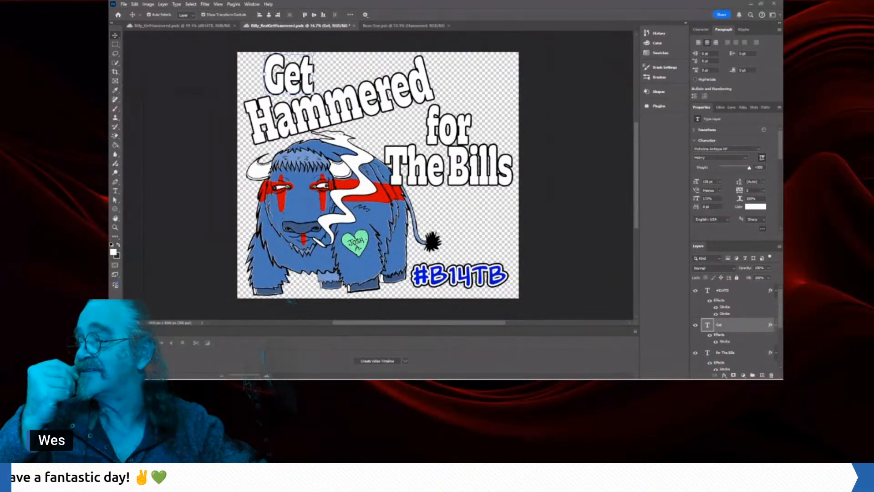
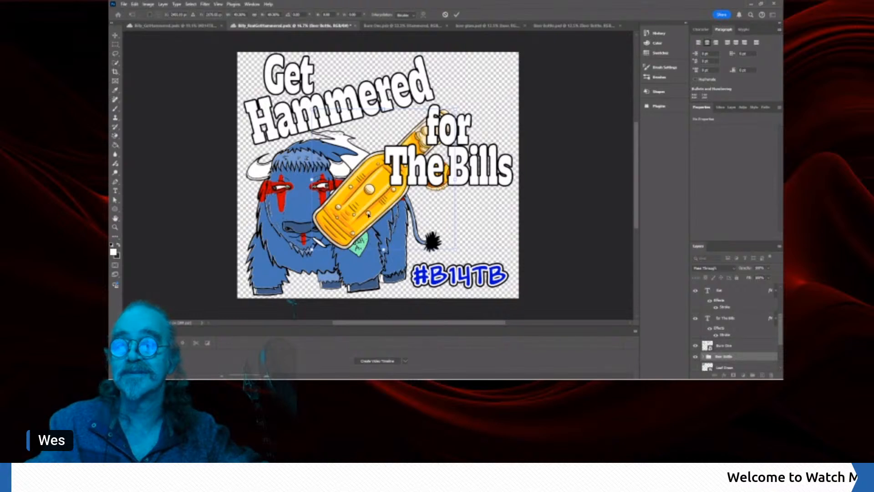
- Move the reduced beer bottle up behind the "for The Bills" lettering
left_click_drag(369, 215, 435, 148)
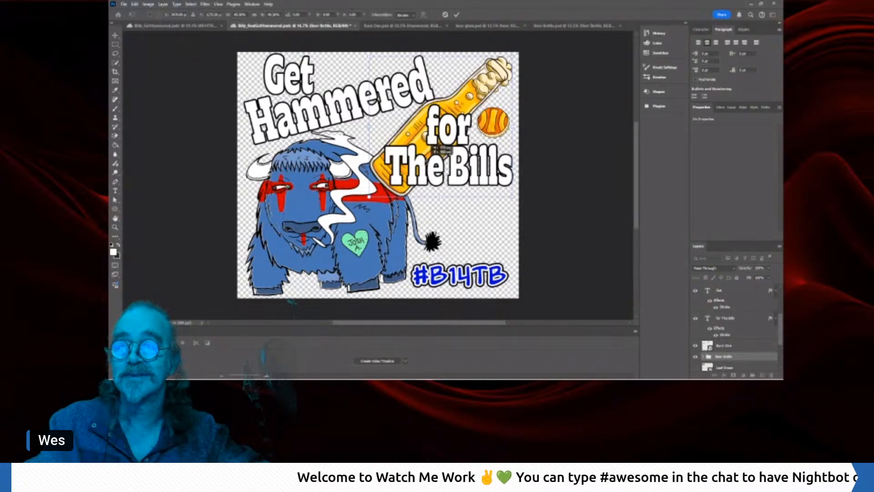
- In the beer glass document, hide the white Background layer and select the group holding the mug's line and coloring layers
left_click(496, 27)
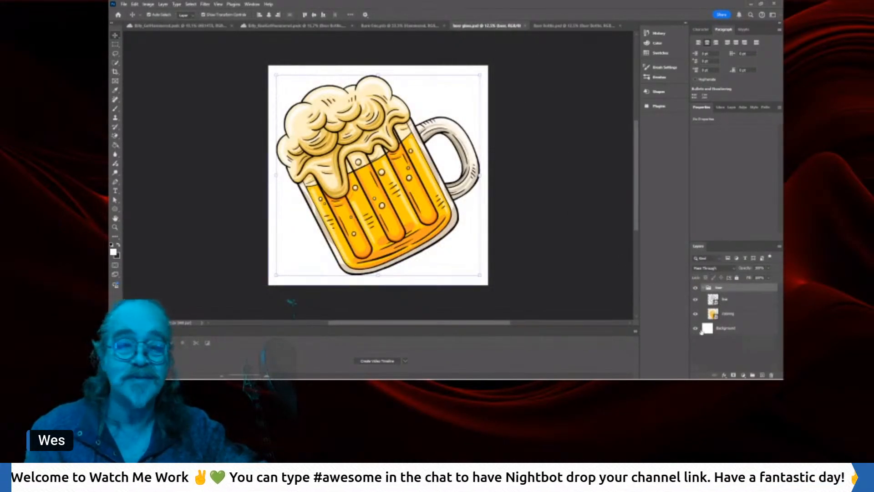
left_click(719, 332)
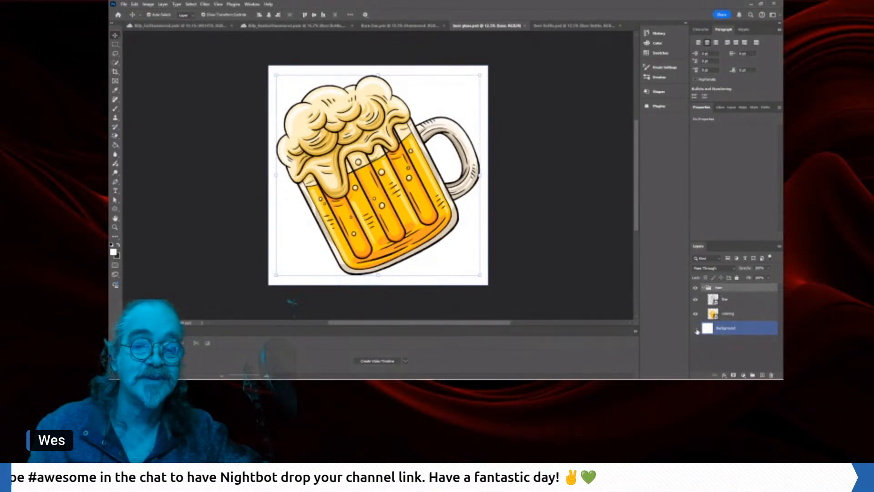
left_click(697, 329)
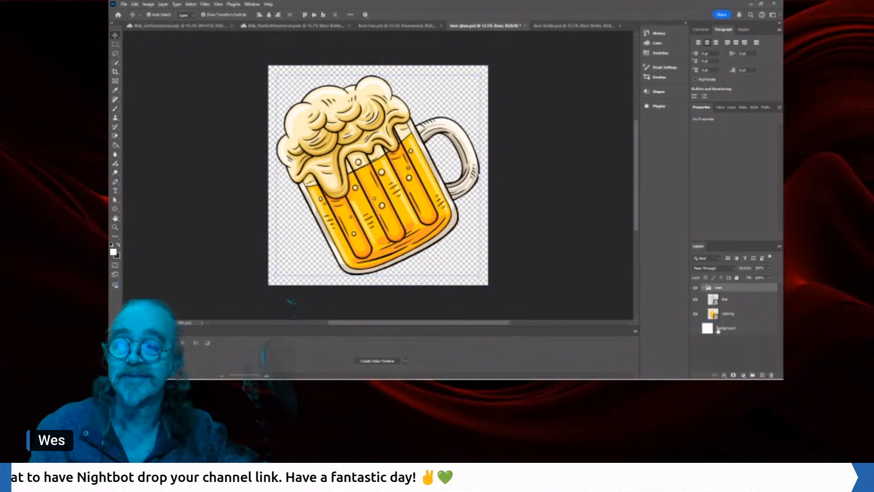
left_click(727, 311)
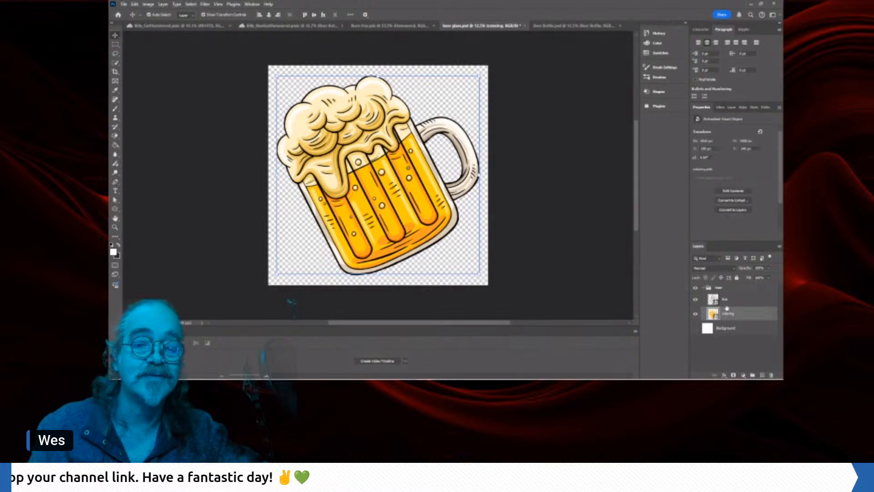
left_click(720, 291)
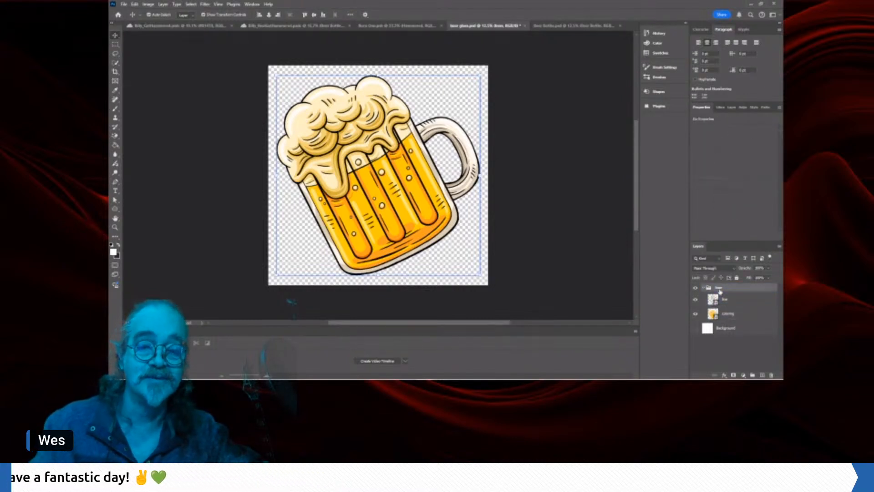
- Paste the beer mug group into the Get Hammered artwork, directly above the Burn One layer
left_click(312, 26)
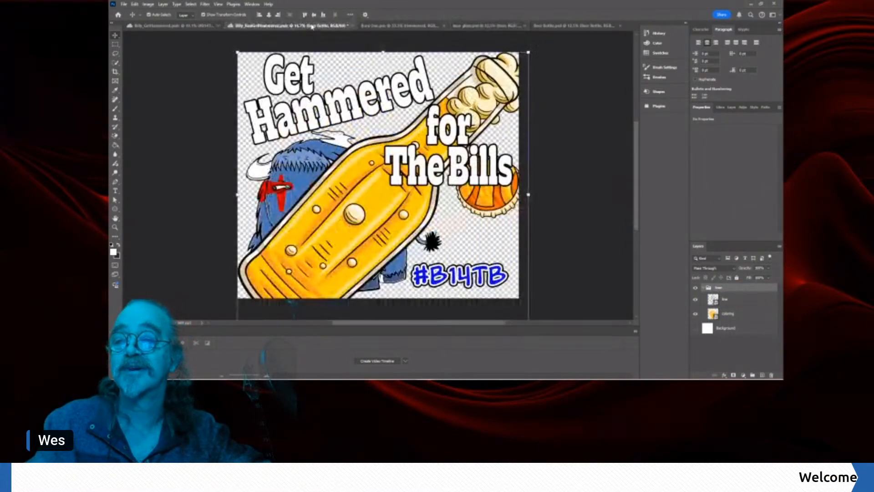
left_click(601, 232)
left_click(734, 358)
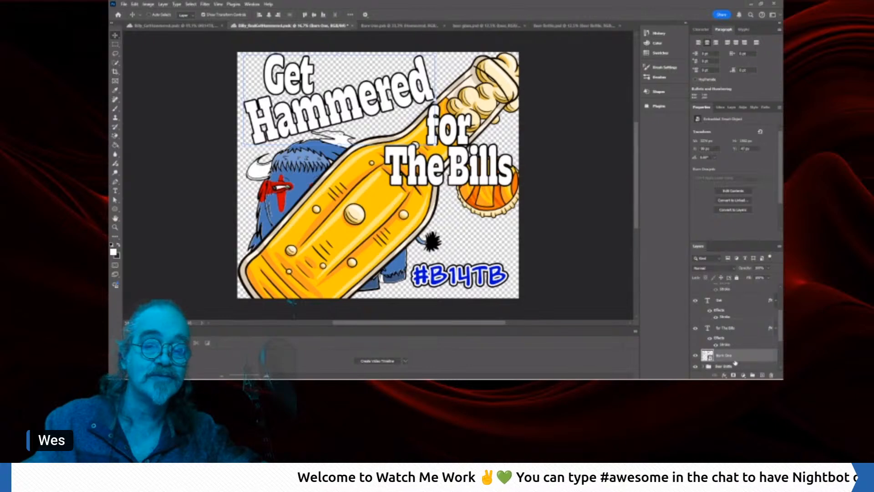
key("ctrl+v")
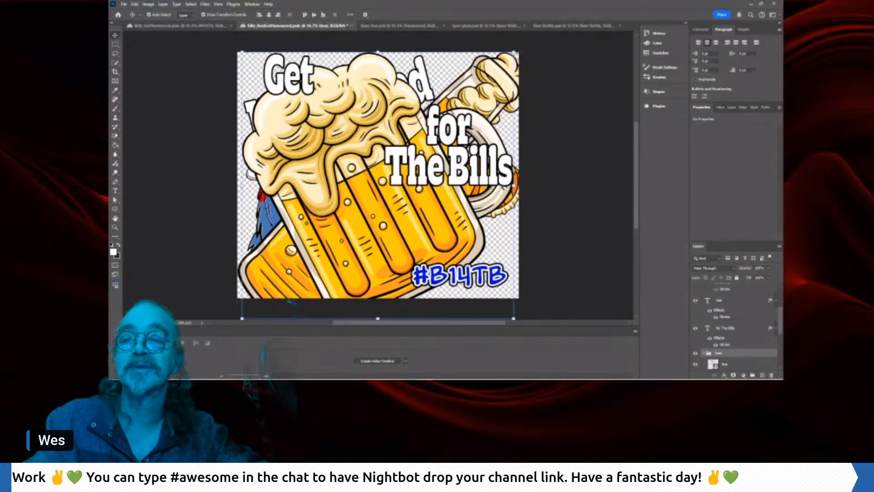
left_click(579, 111)
left_click(581, 114)
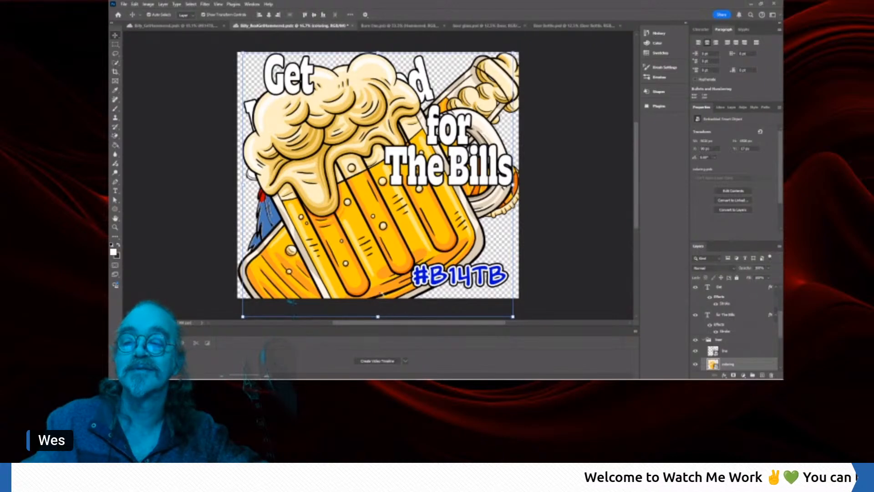
- Try shrinking the mug's coloring layer and moving it over the buffalo's head, then undo the changes
left_click_drag(377, 316, 384, 171)
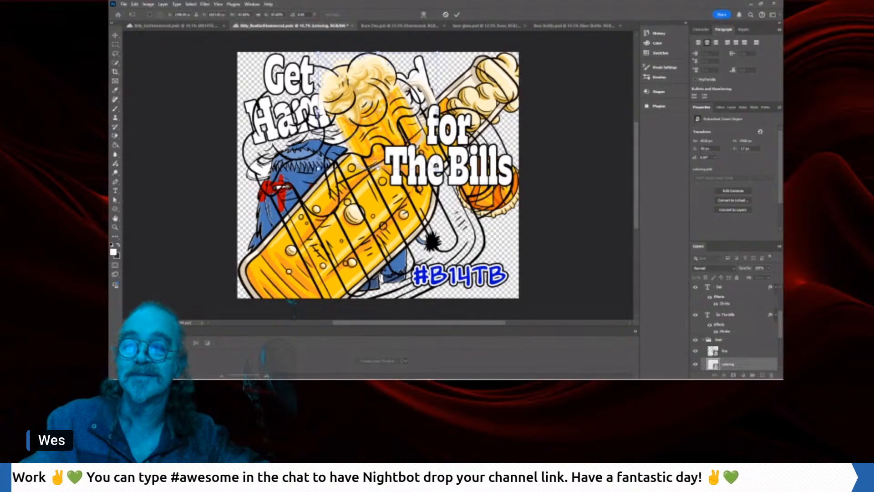
left_click_drag(378, 132, 296, 126)
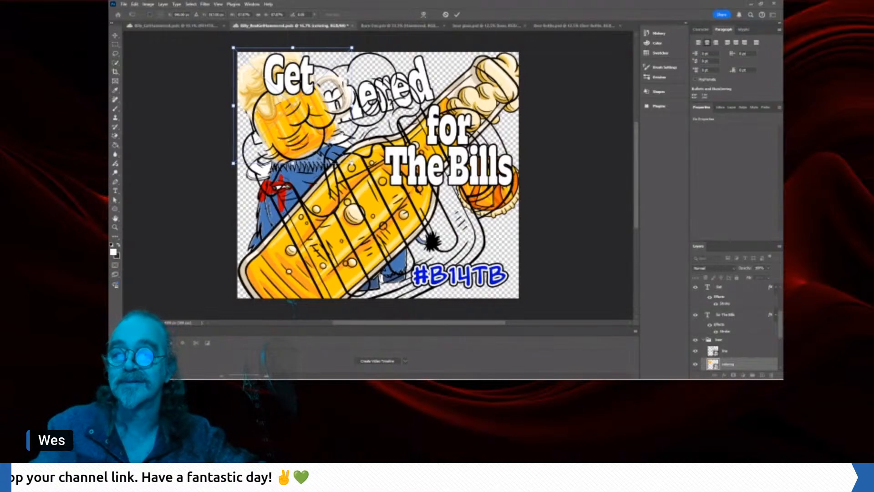
scroll(732, 369, "down", 2)
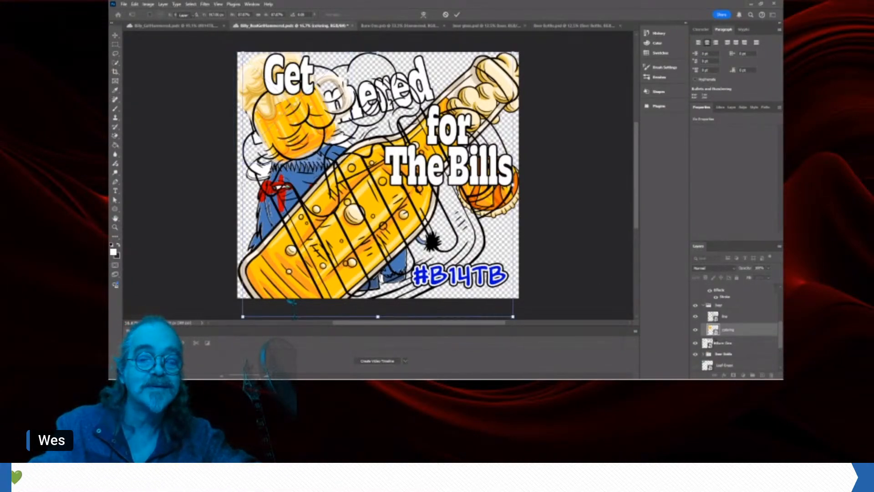
left_click_drag(713, 350, 713, 354)
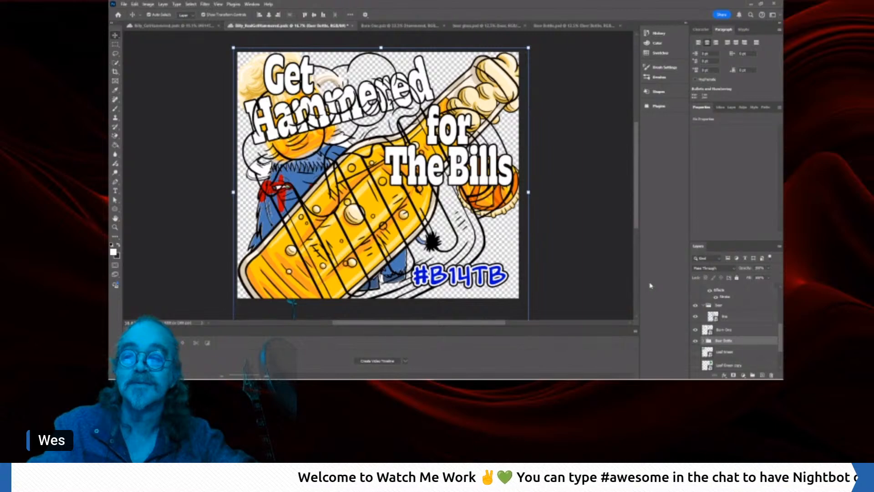
key("ctrl+z")
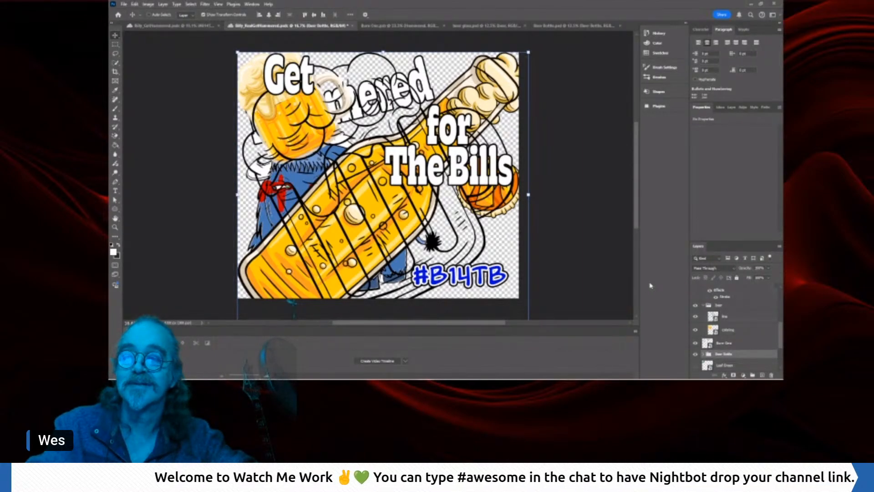
key("ctrl+z")
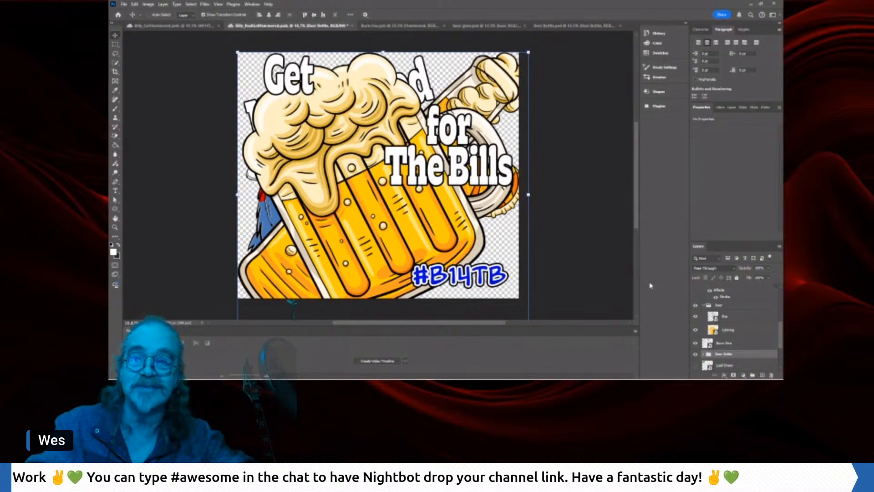
- Scale down the whole beer mug group, rotate it upright and place it above the #B14TB lettering, layered below Burn One
left_click(595, 272)
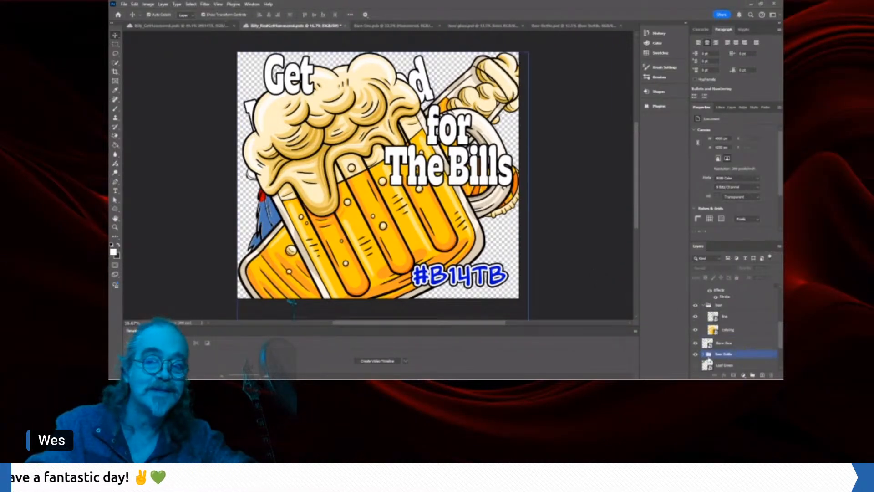
scroll(721, 325, "up", 2)
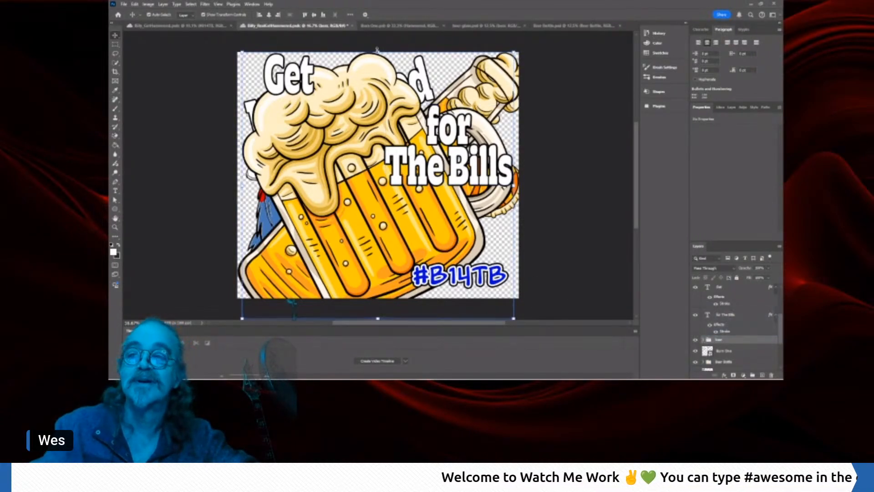
left_click_drag(377, 50, 378, 86)
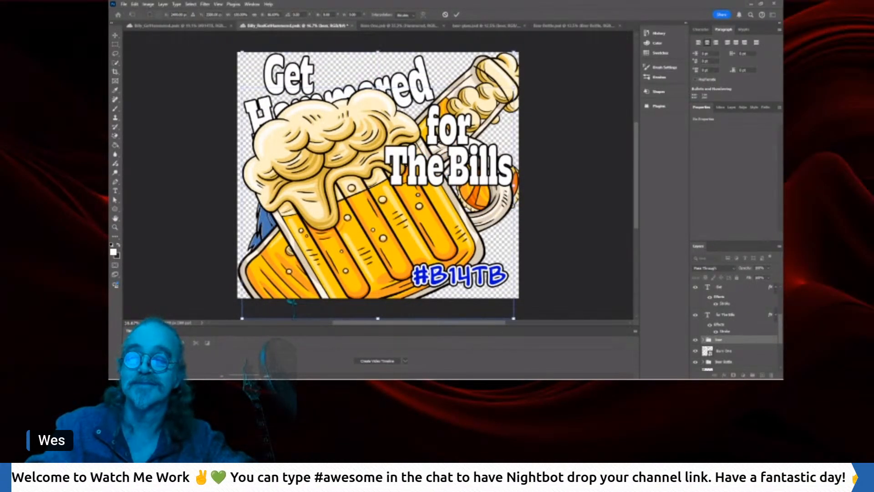
key("ctrl+z")
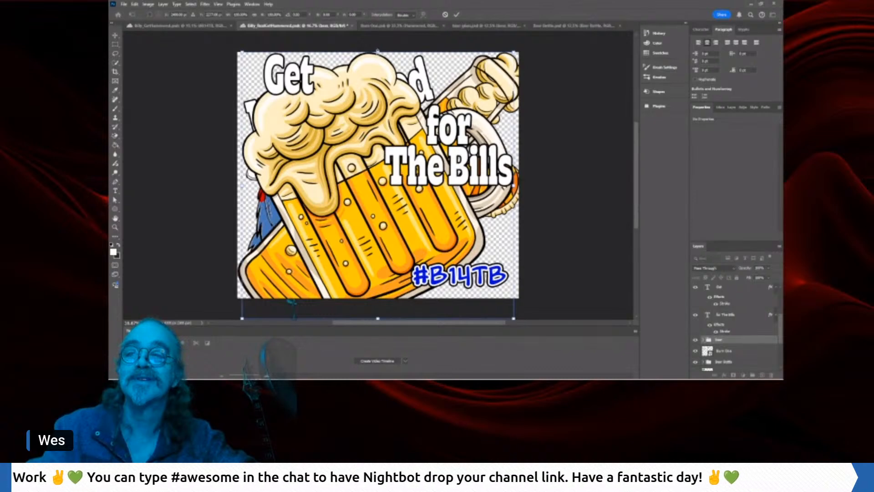
left_click_drag(378, 51, 424, 214)
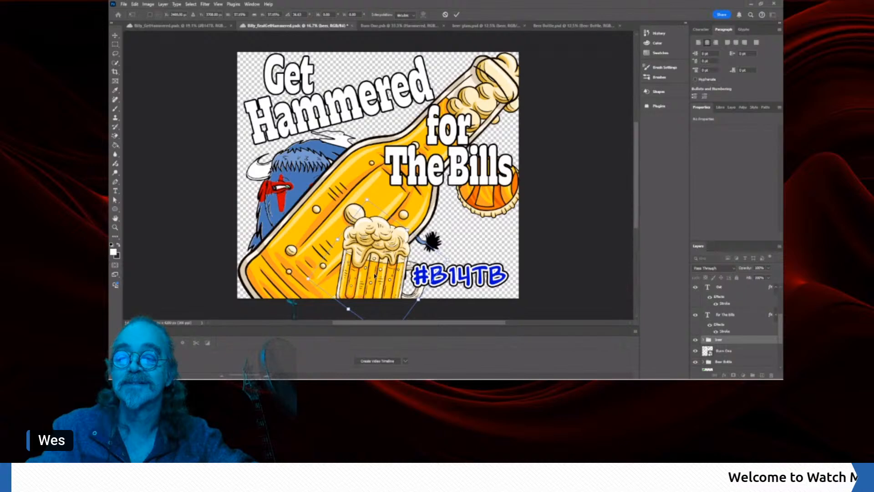
left_click_drag(374, 276, 467, 259)
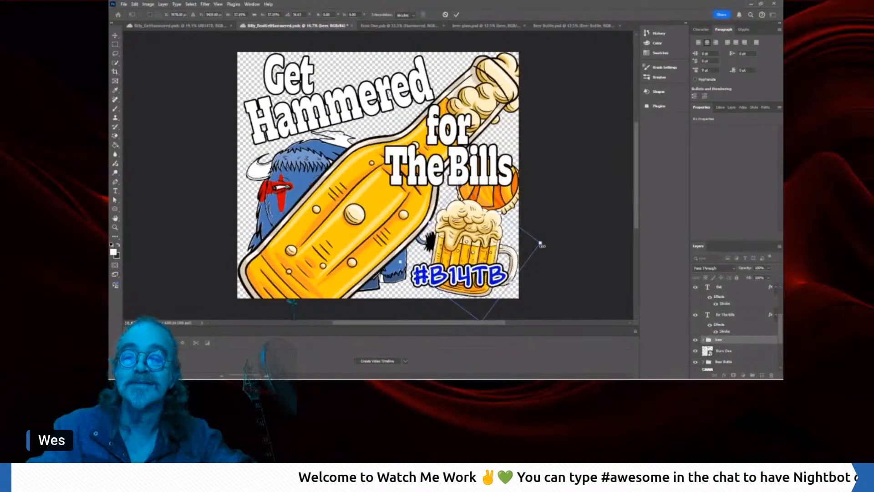
left_click_drag(542, 244, 484, 239)
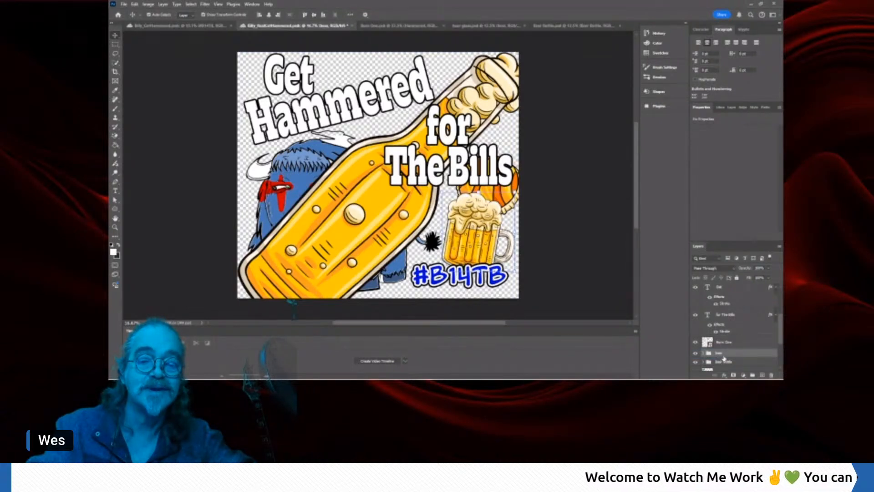
- Shrink the Beer Bottle group and place it behind the word "for" in the artwork's upper-right area
left_click(724, 362)
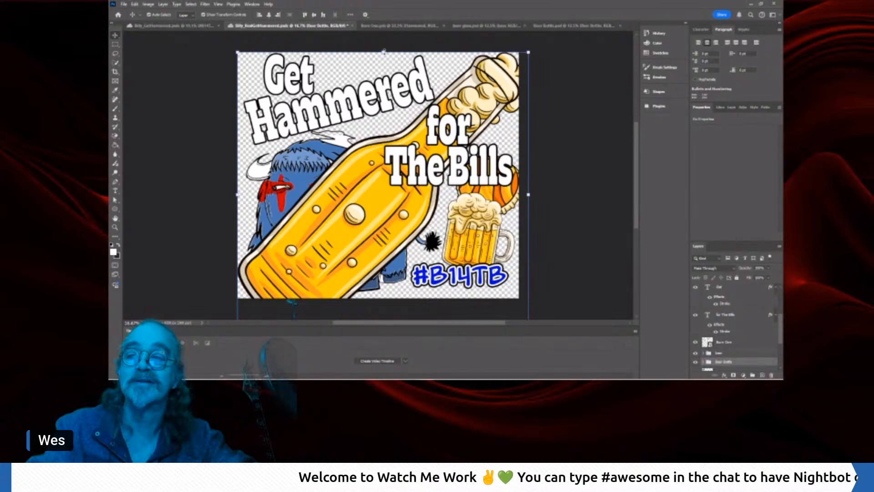
left_click_drag(384, 51, 383, 235)
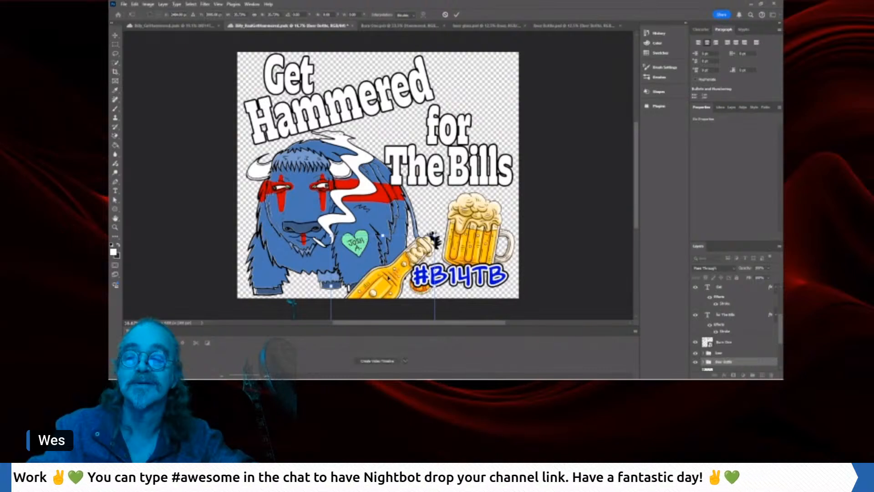
left_click_drag(390, 269, 464, 99)
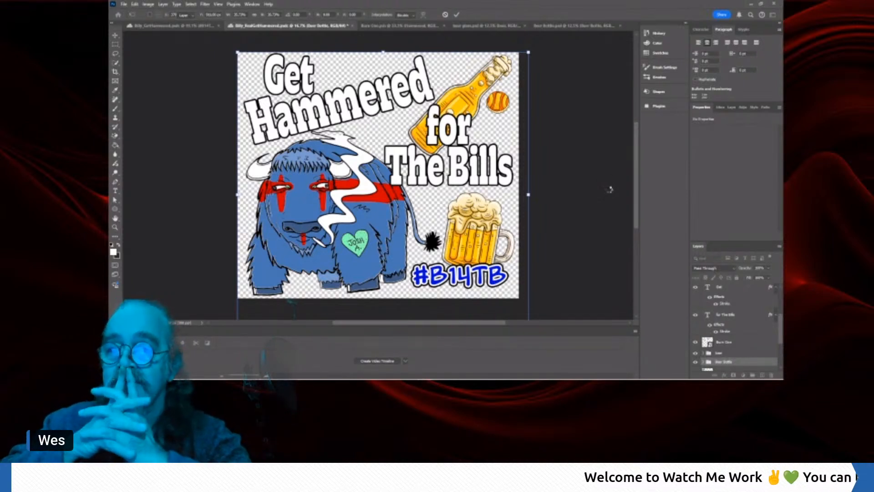
key("Return")
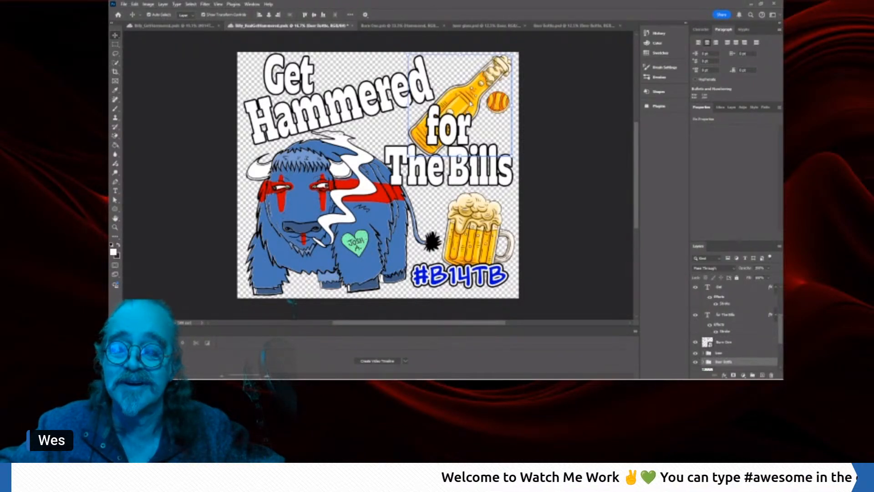
- Expand the Beer Bottle group and open the contents of its color smart object for editing
left_click(705, 363)
left_click(725, 353)
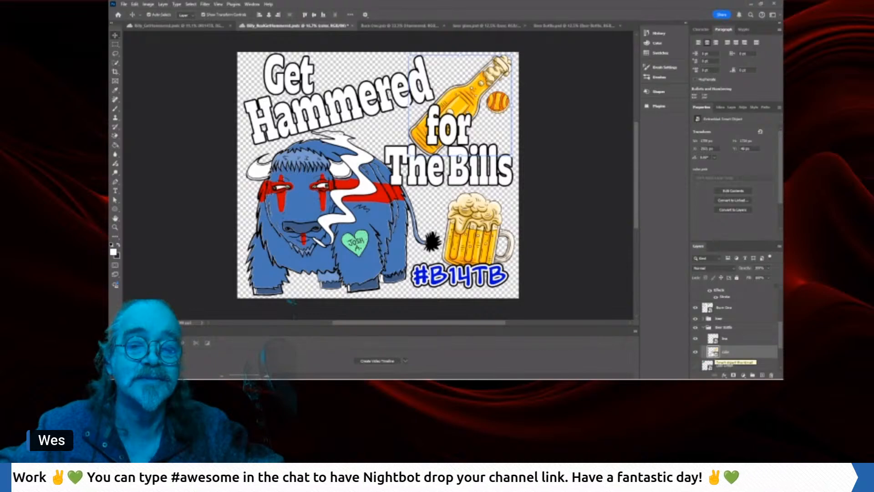
double_click(713, 353)
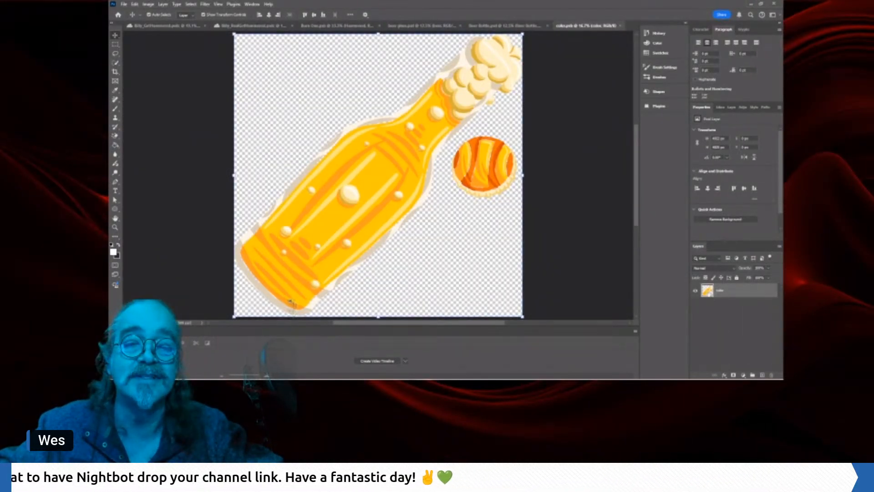
- Try recoloring the bottle with a Curves adjustment on the Red channel, then undo it
left_click(744, 108)
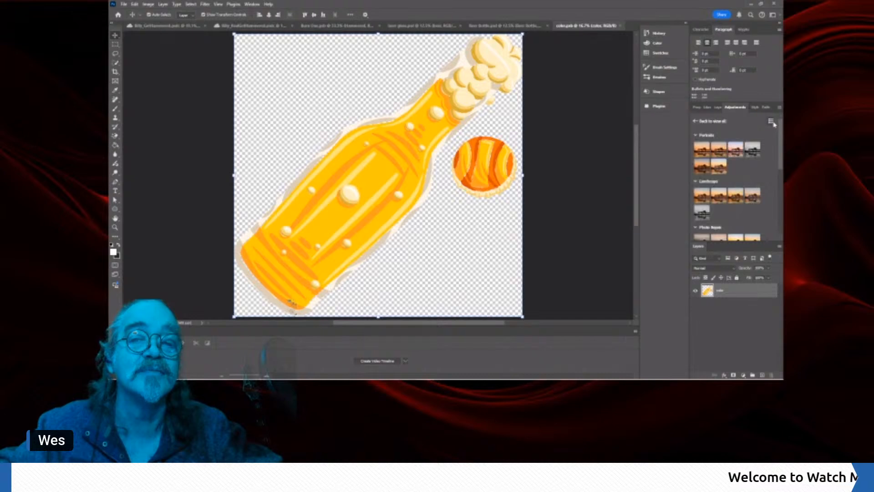
left_click(696, 122)
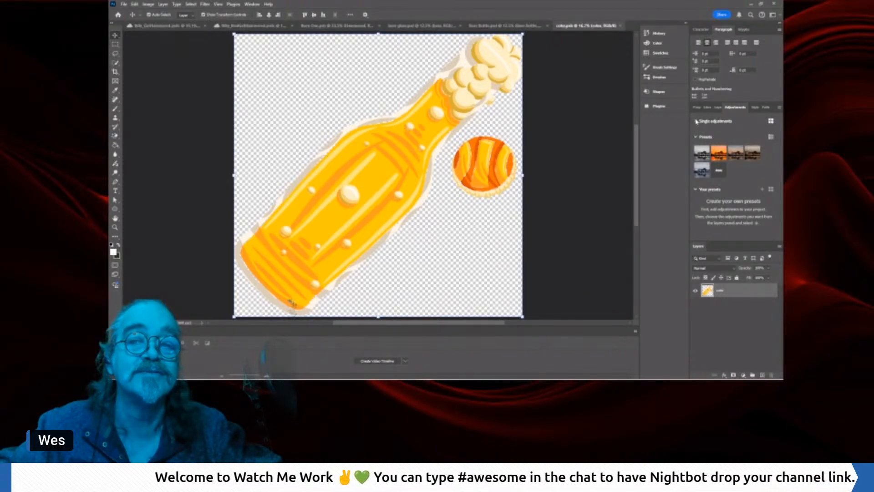
left_click(695, 121)
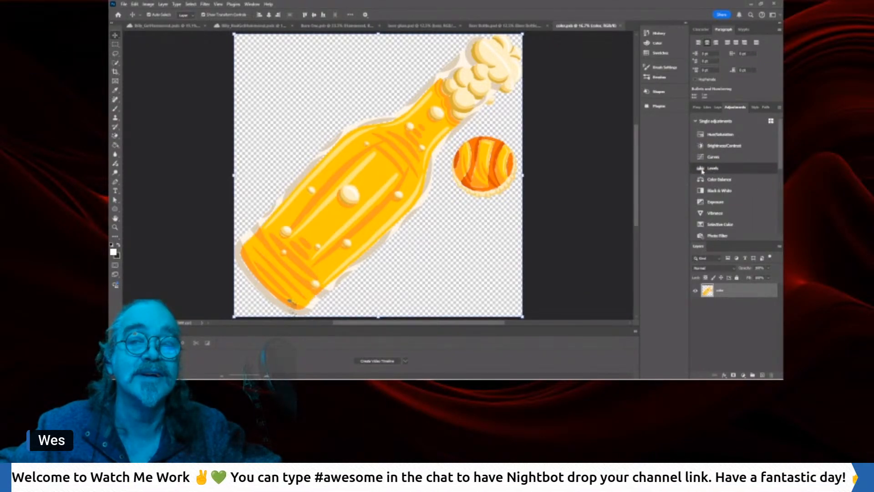
left_click(713, 157)
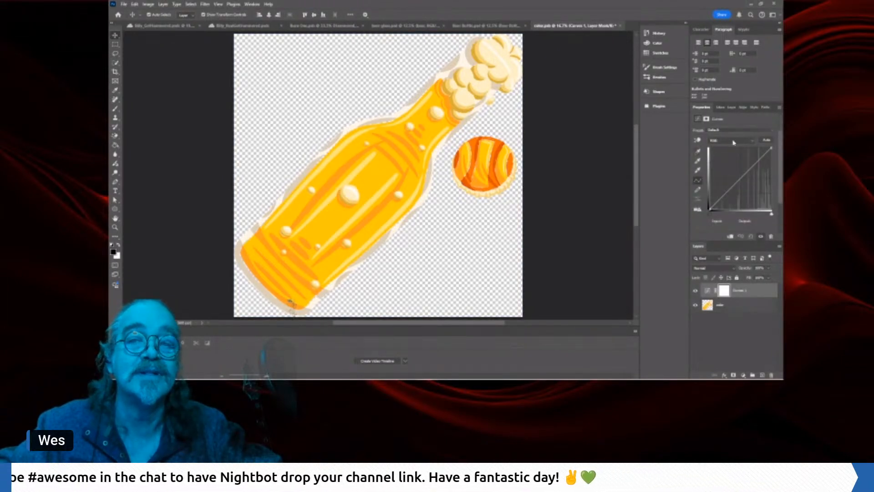
left_click(734, 142)
left_click(743, 156)
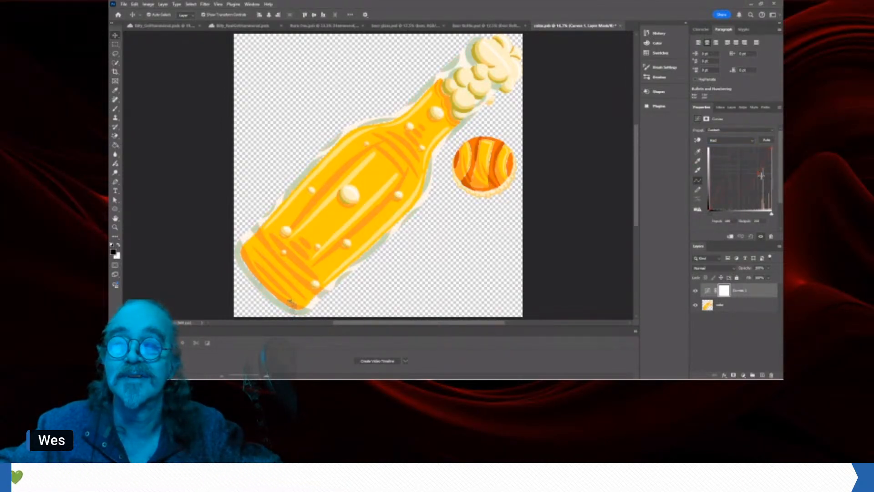
mouse_move(761, 175)
left_mouse_down()
mouse_move(772, 184)
mouse_move(754, 175)
left_mouse_up()
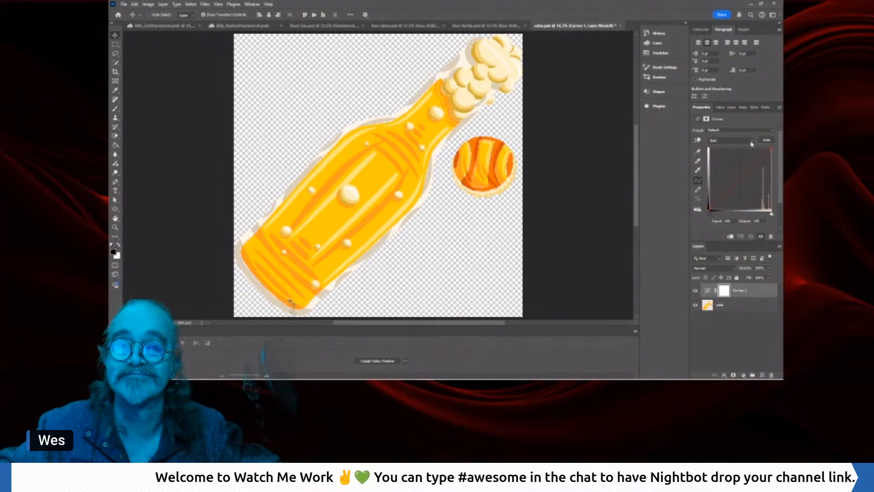
key("ctrl+z")
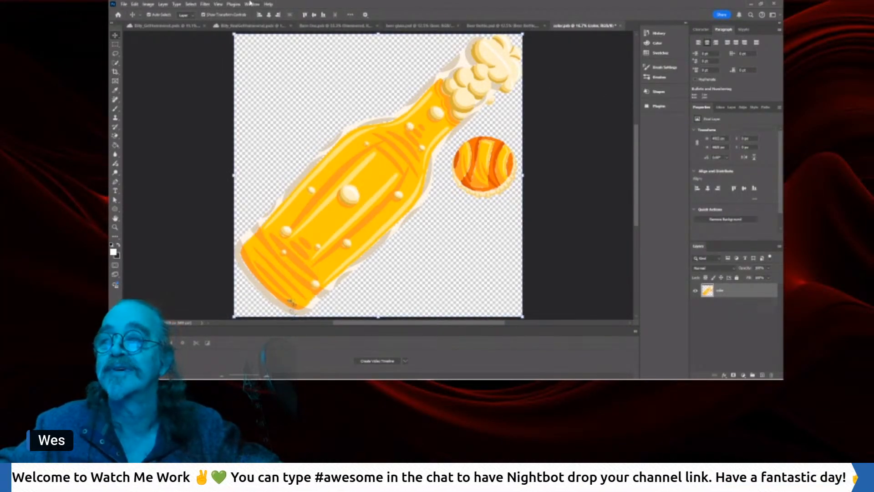
left_click(206, 5)
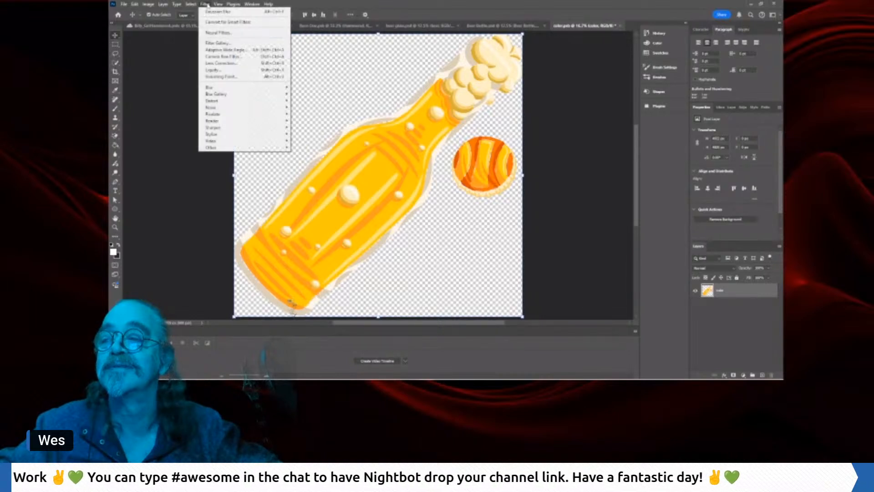
mouse_move(261, 136)
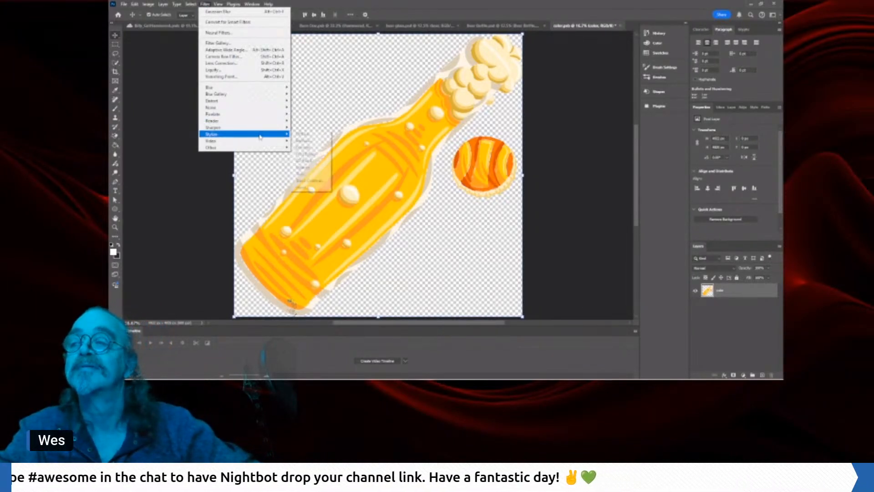
mouse_move(272, 101)
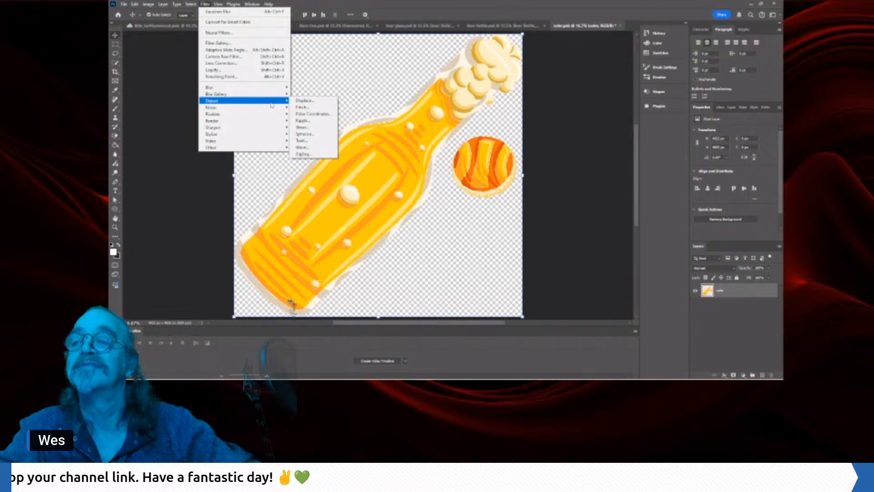
mouse_move(195, 4)
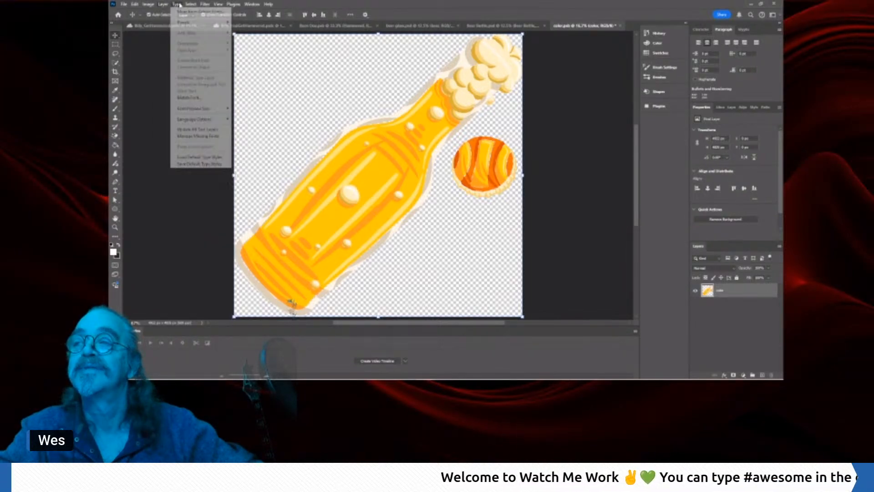
mouse_move(232, 4)
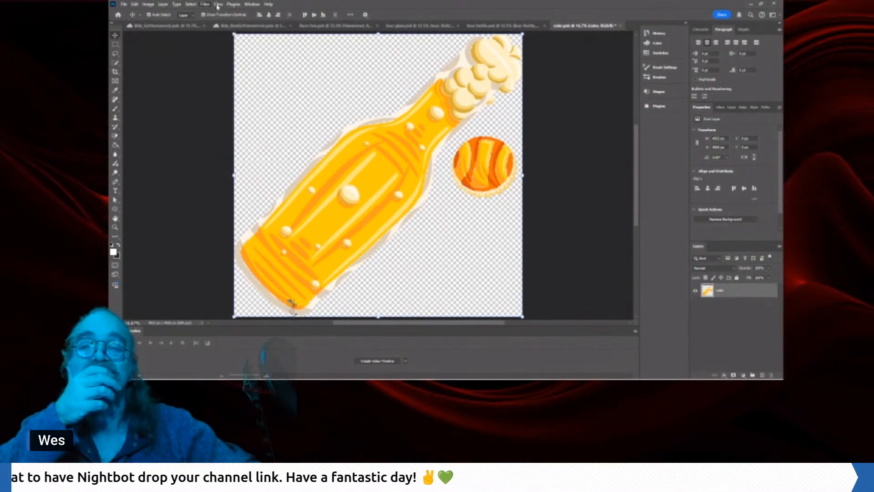
- Try recoloring the bottle with a Channel Mixer adjustment, varying the red, green and blue amounts of the Red output channel
left_click(742, 109)
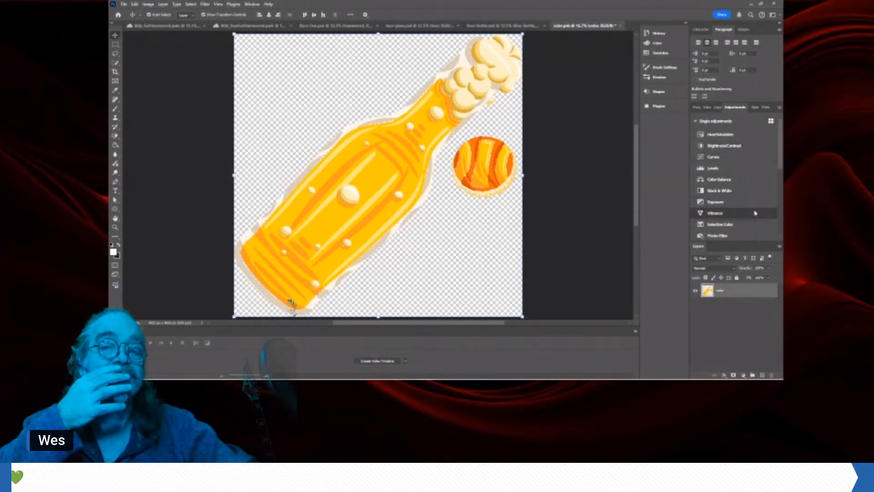
scroll(747, 218, "down", 2)
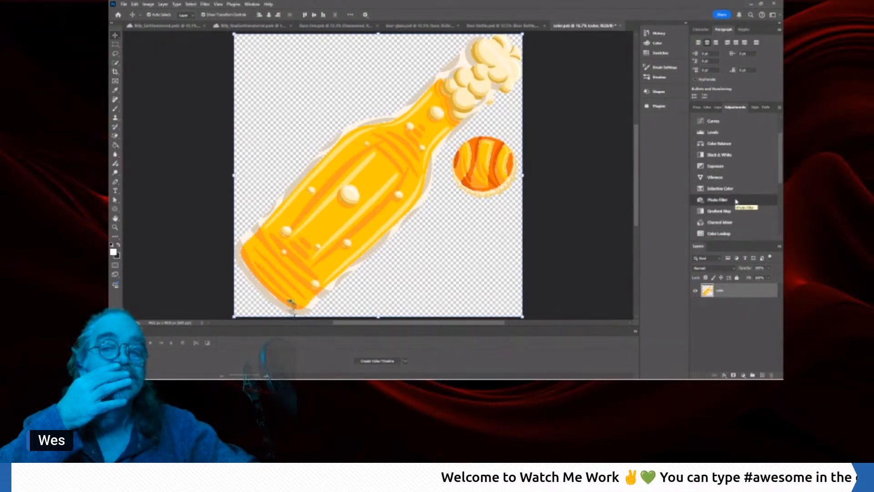
scroll(737, 201, "down", 2)
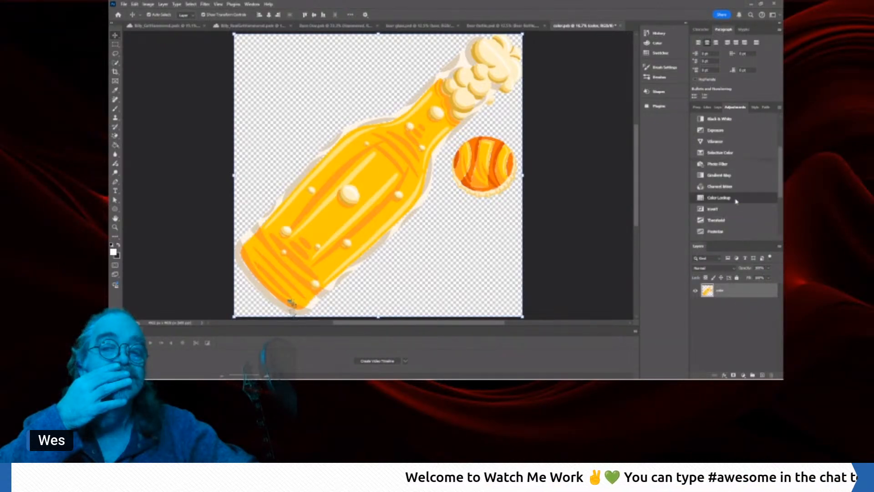
left_click(713, 187)
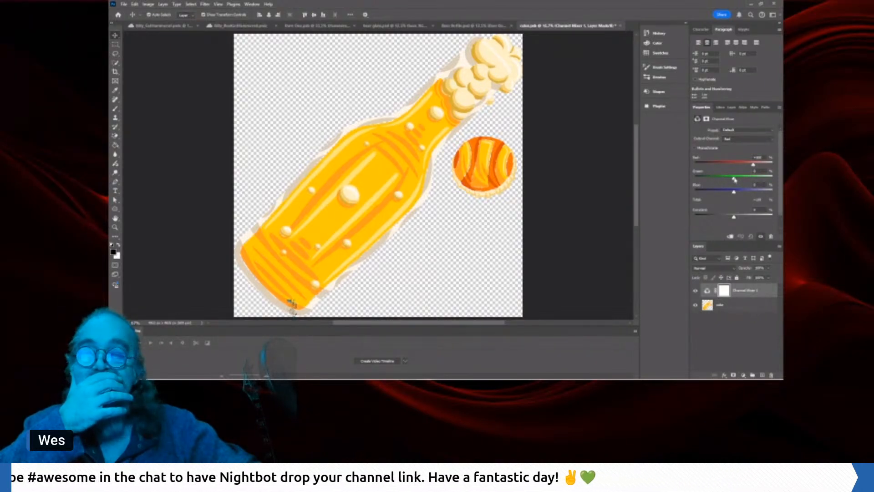
mouse_move(734, 179)
left_mouse_down()
mouse_move(756, 181)
mouse_move(732, 181)
left_mouse_up()
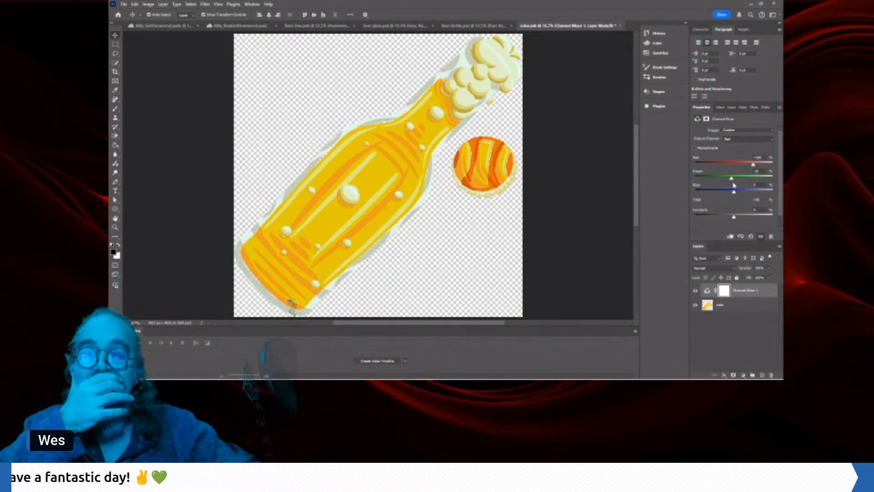
left_click_drag(734, 193, 741, 194)
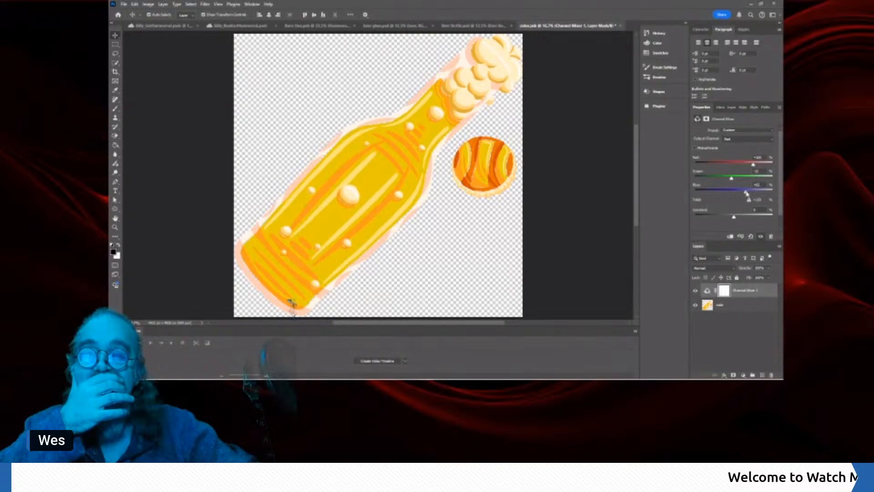
left_click_drag(747, 194, 724, 193)
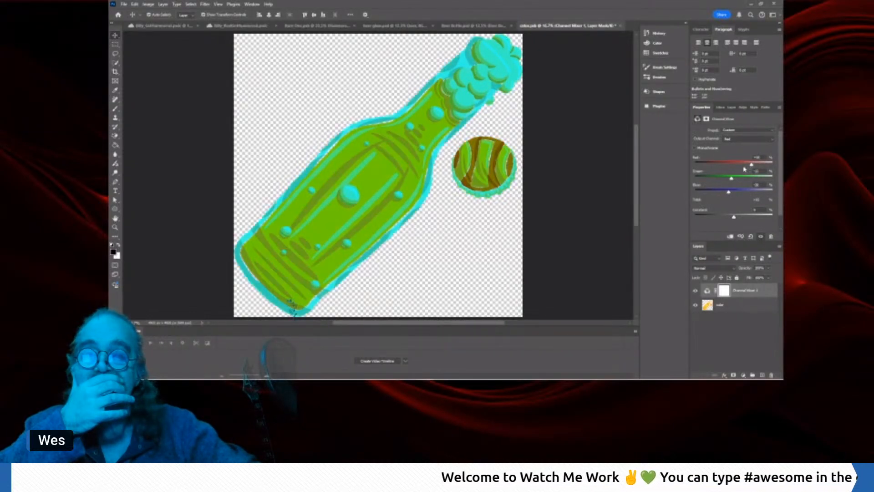
left_click_drag(754, 167, 773, 167)
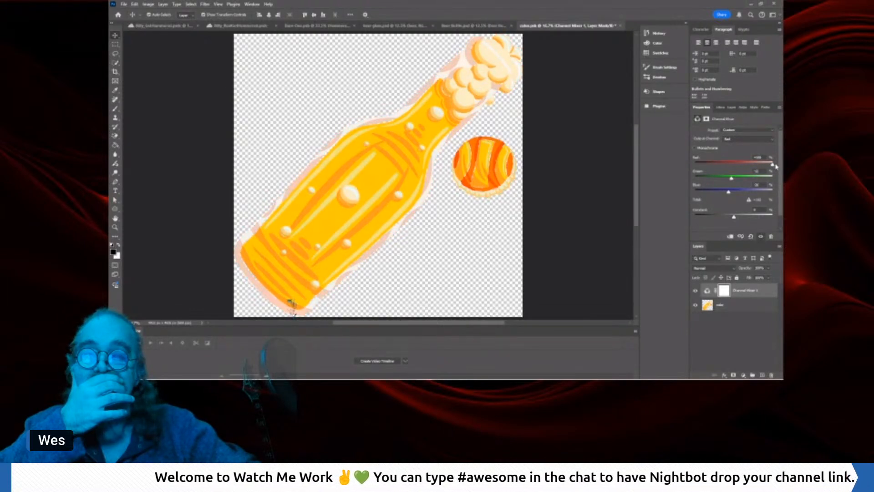
left_click_drag(731, 179, 757, 181)
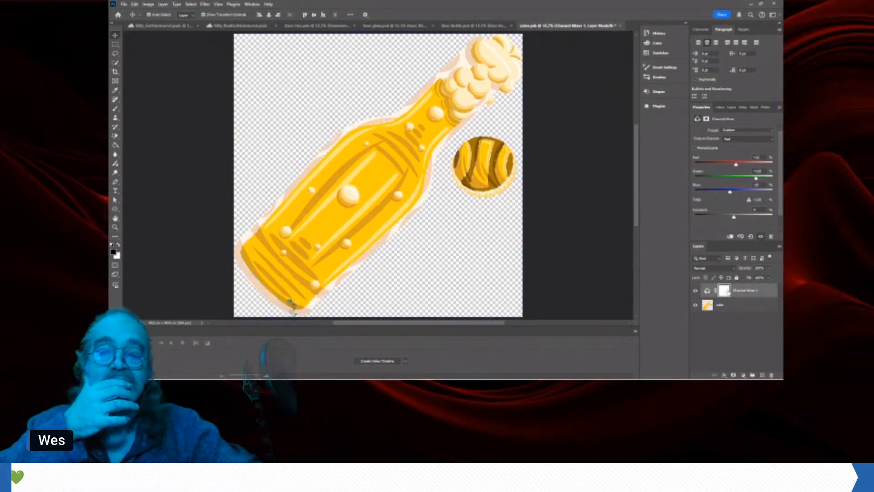
- Delete the Channel Mixer adjustment's mask and the adjustment layer itself
left_click(772, 375)
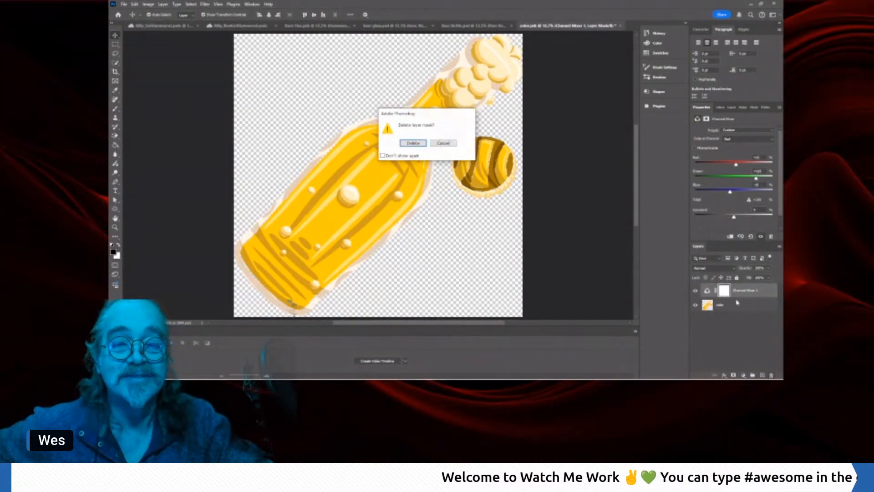
left_click(413, 143)
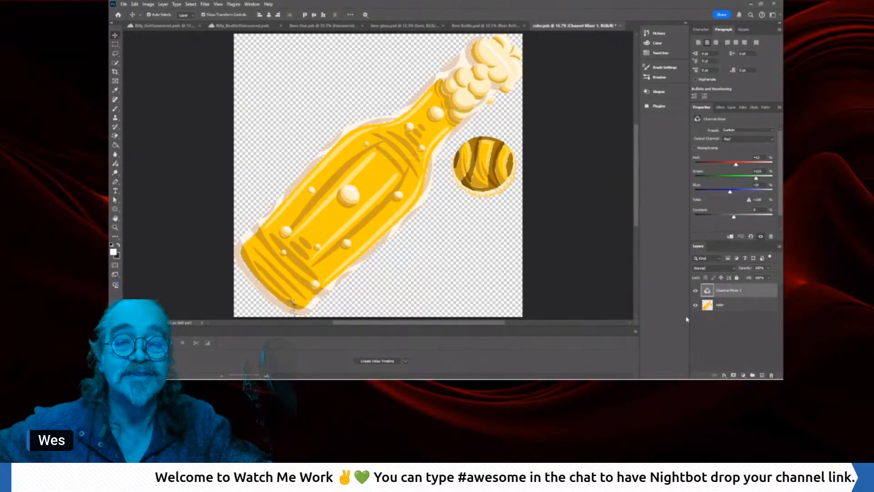
left_click(772, 377)
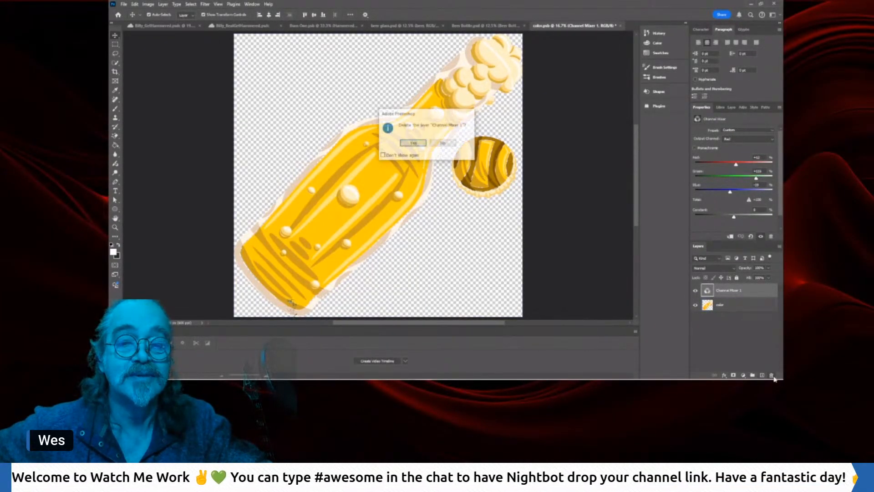
left_click(413, 143)
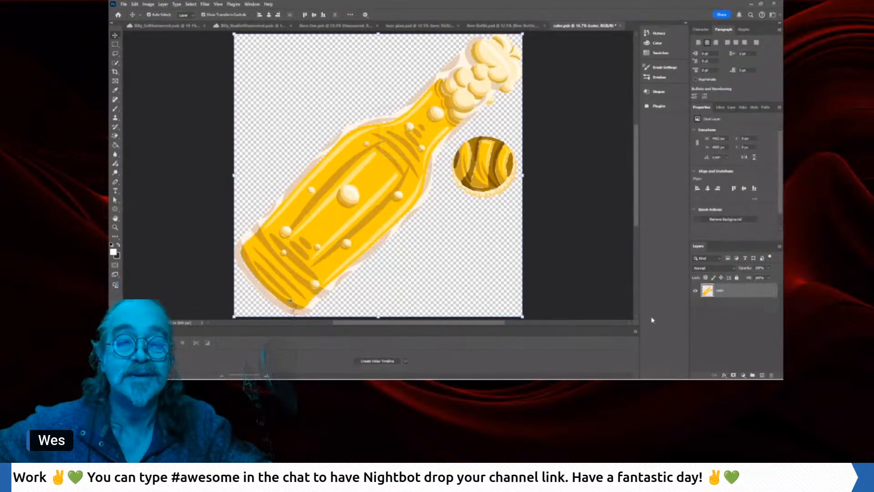
- Try a red Color Overlay effect on the bottle's color layer and lower its opacity until the artwork shows through
left_click(724, 375)
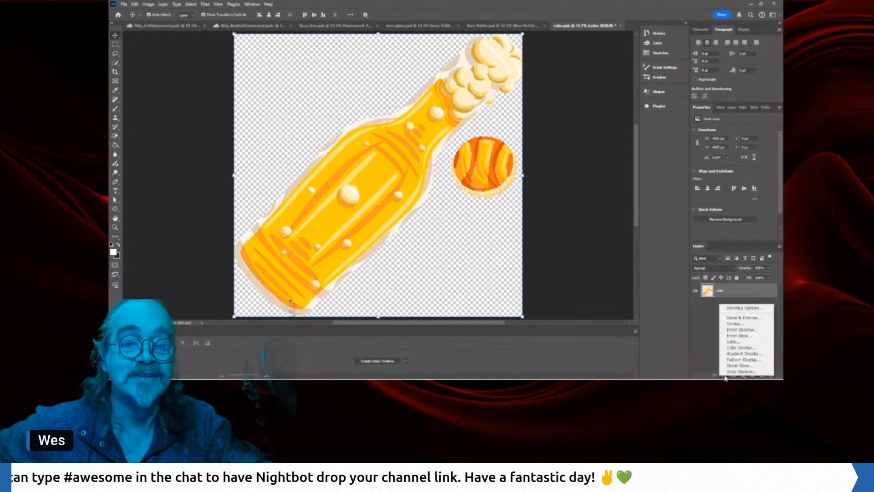
left_click(740, 348)
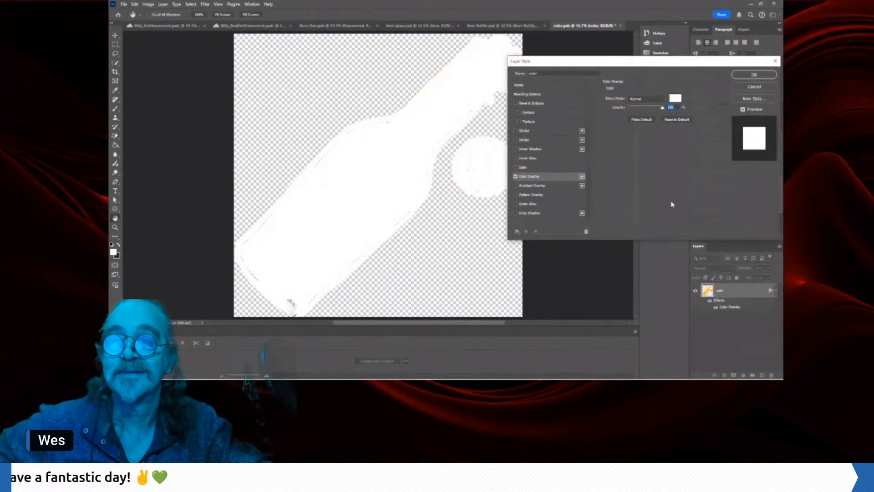
left_click(676, 98)
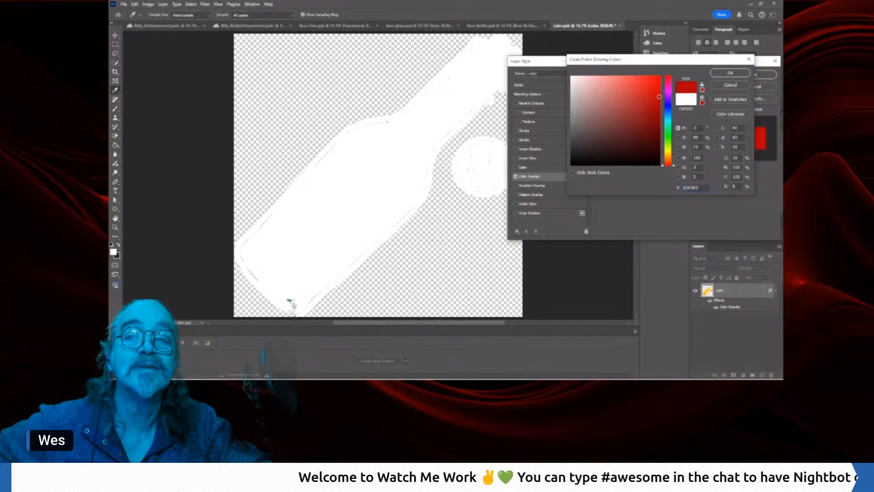
left_click(716, 74)
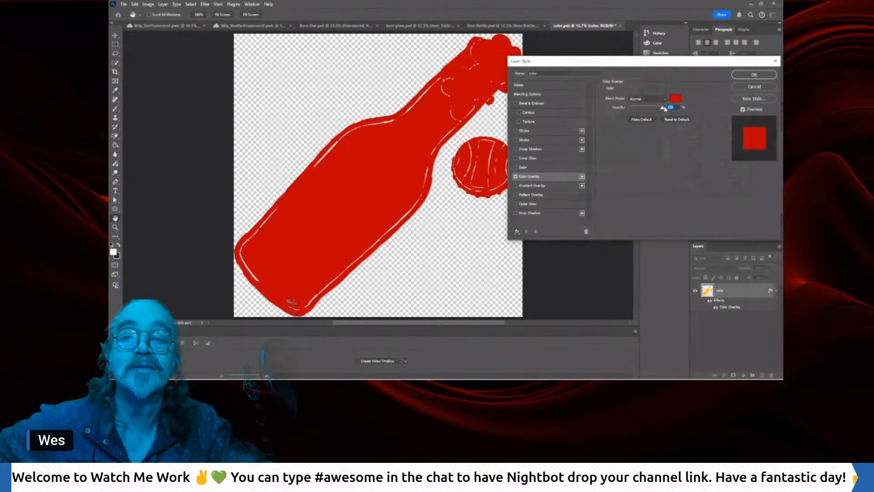
left_click_drag(664, 109, 634, 110)
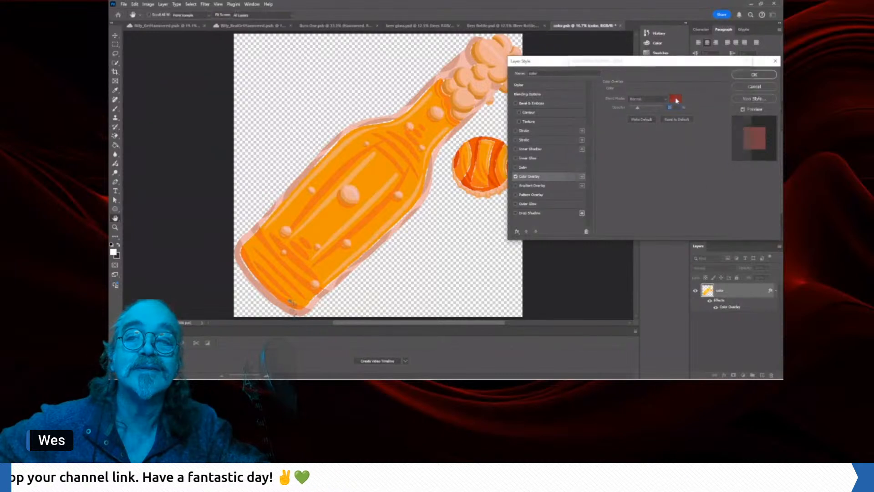
- Try a light pink and a very dark red as the overlay color, then discard the Color Overlay effect
left_click(674, 100)
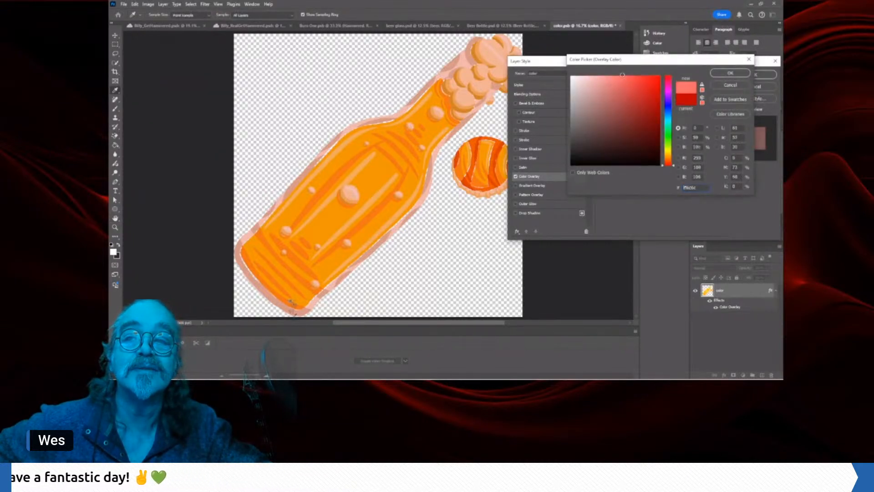
left_click(622, 77)
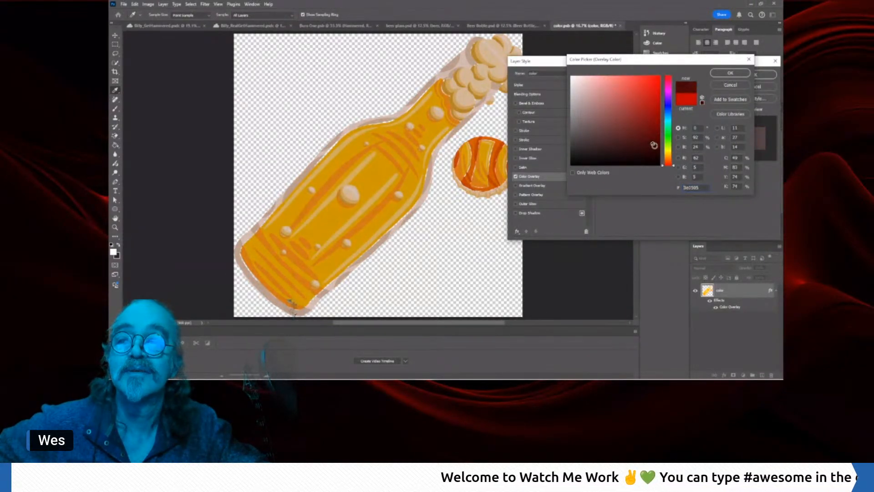
left_click_drag(654, 144, 658, 153)
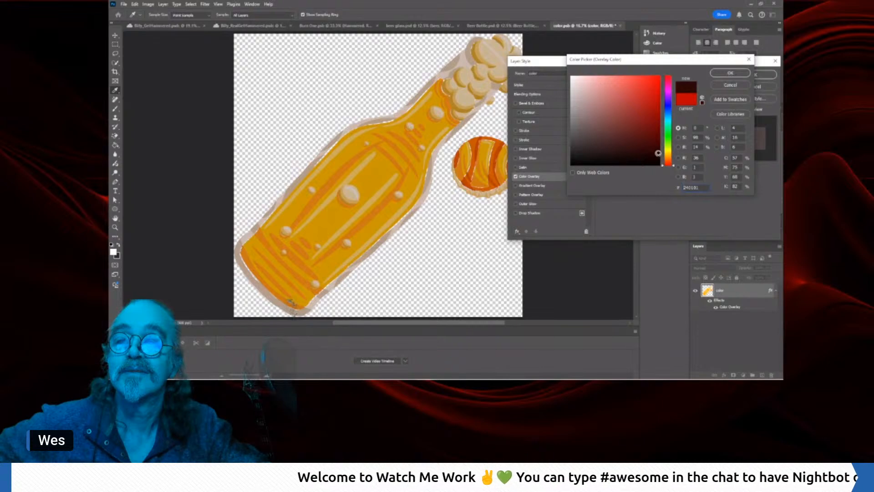
left_click(726, 86)
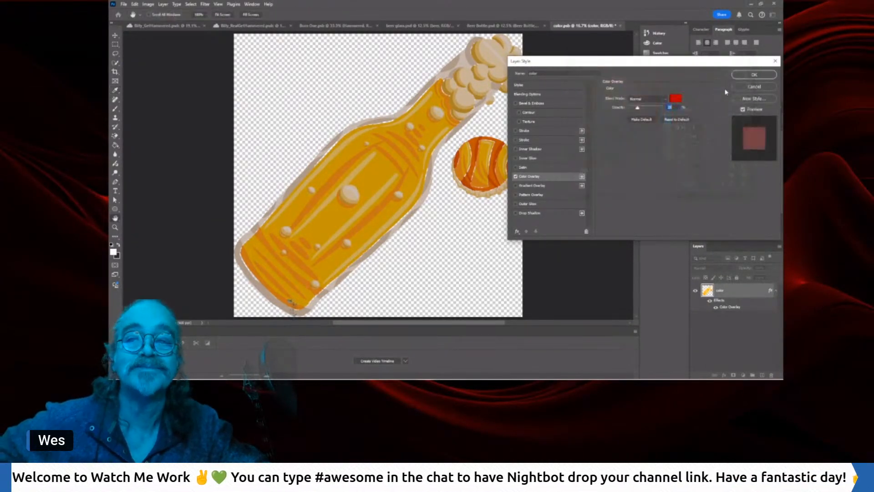
left_click(754, 87)
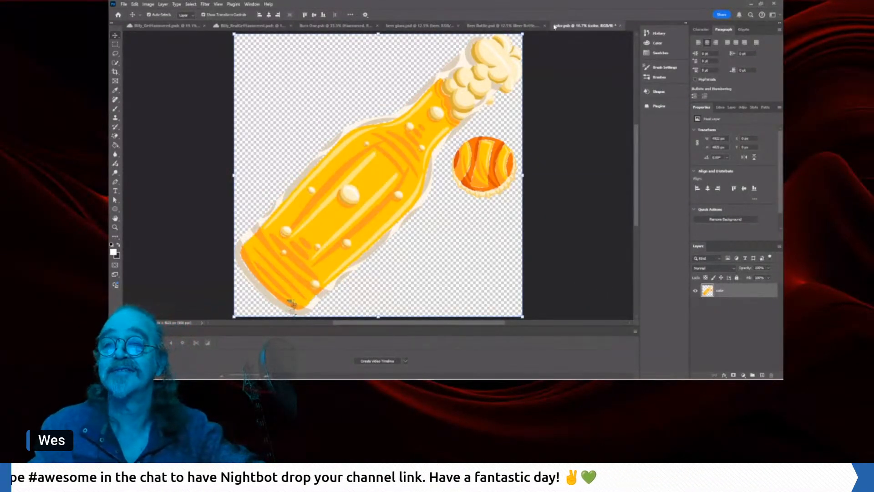
- Close the bottle's color.psb document without saving its changes
left_click(619, 25)
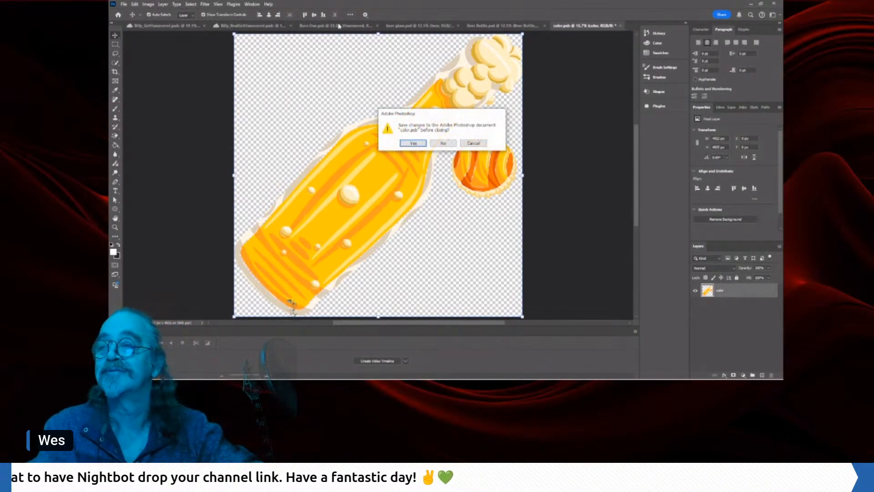
left_click(444, 144)
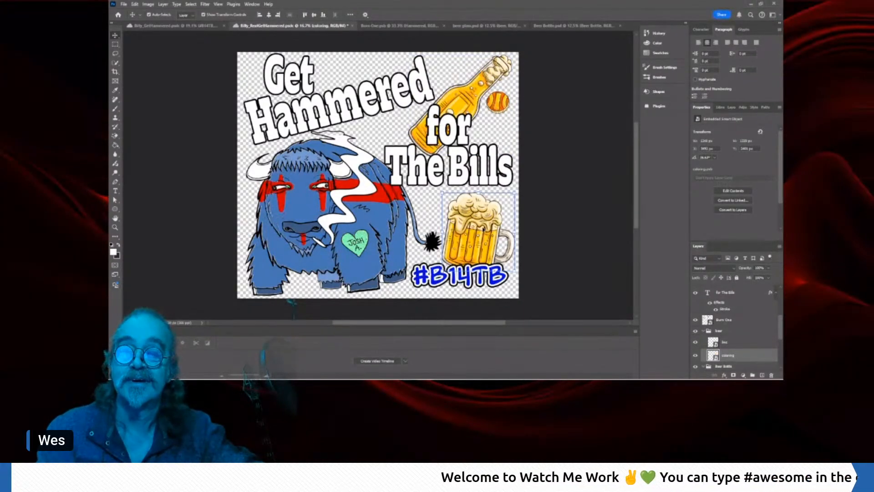
- Duplicate the beer mug's coloring, tilt and shrink the copy, and place it behind the word "Get"
left_click_drag(485, 203, 295, 83)
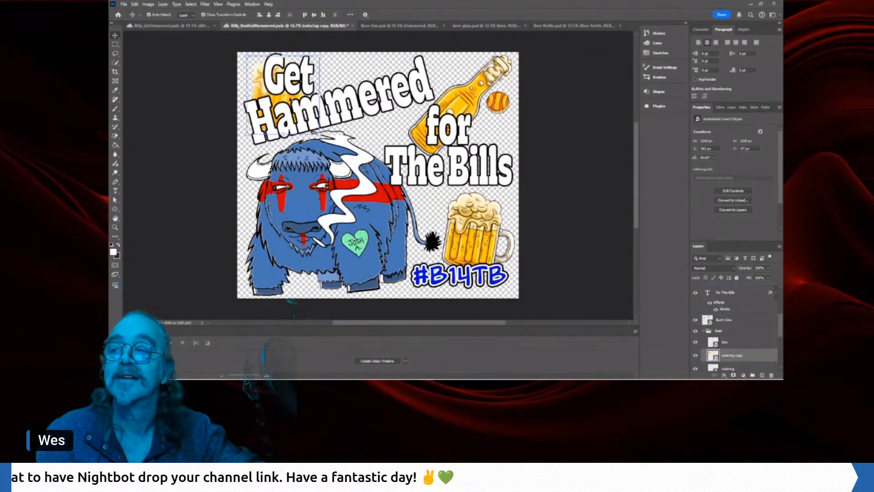
mouse_move(290, 100)
left_mouse_down()
mouse_move(279, 93)
mouse_move(286, 97)
left_mouse_up()
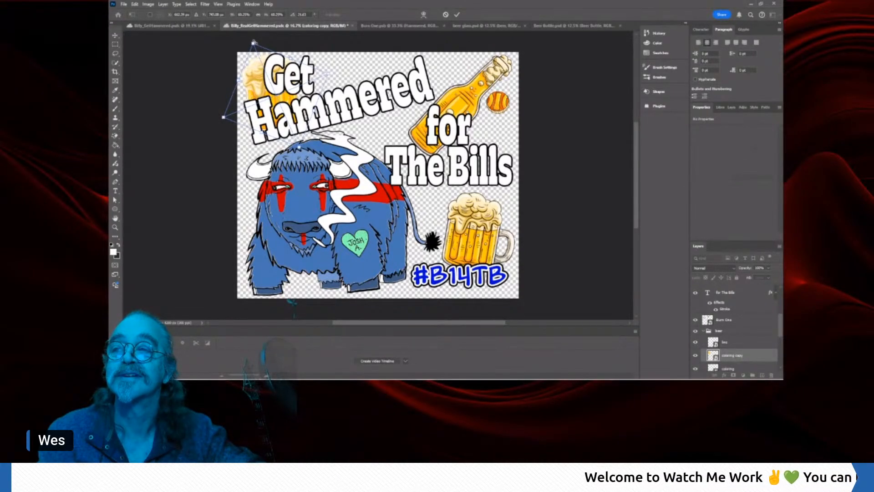
left_click_drag(253, 42, 266, 51)
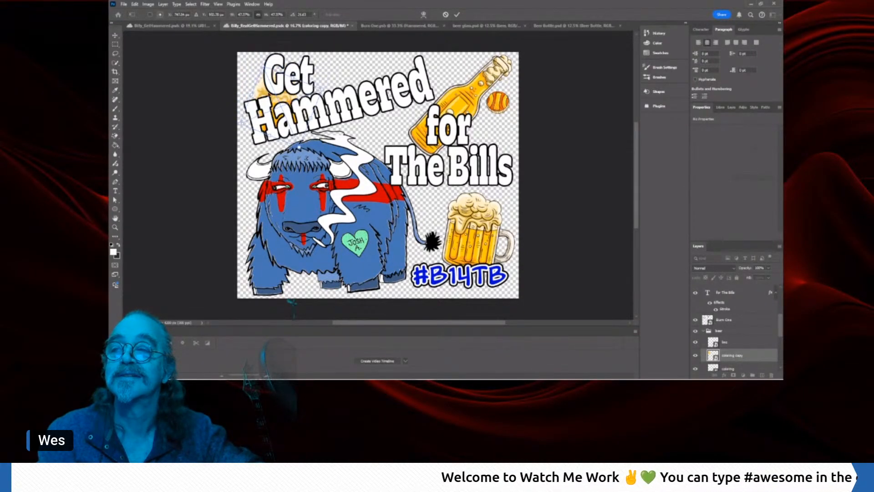
left_click_drag(277, 102, 252, 85)
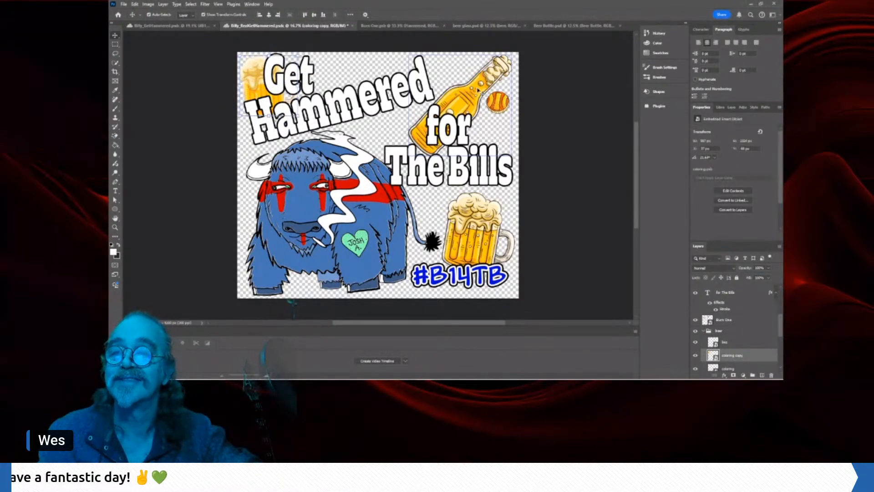
- Duplicate the bottle's color layer, rotate and shrink the copy, and place it behind the word "Hammered"
left_click_drag(458, 90, 383, 83)
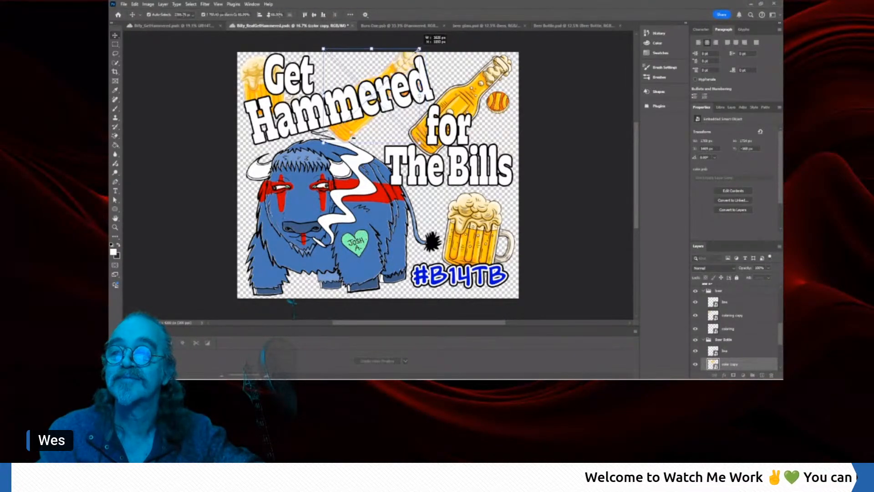
left_click_drag(407, 60, 362, 52)
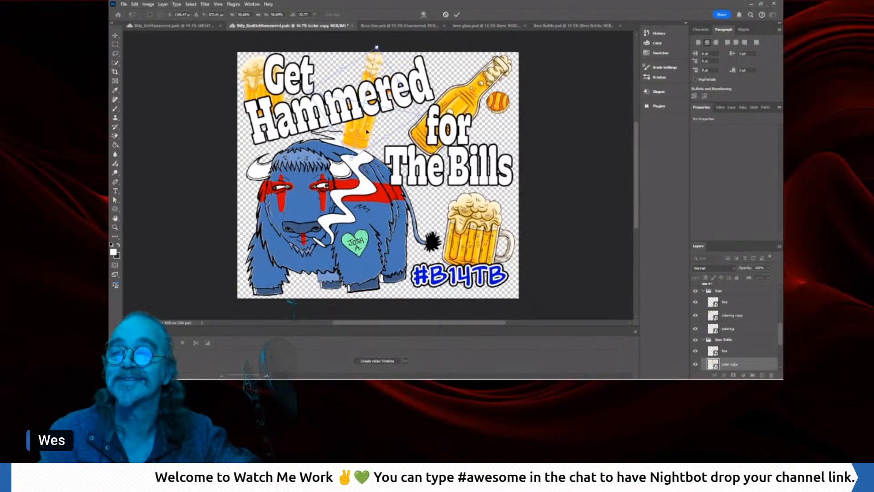
left_click_drag(365, 131, 338, 116)
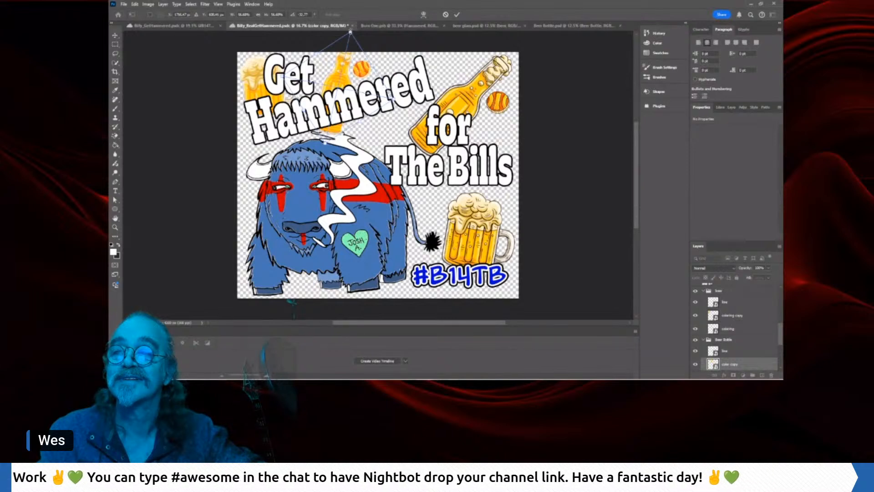
left_click_drag(351, 36, 346, 66)
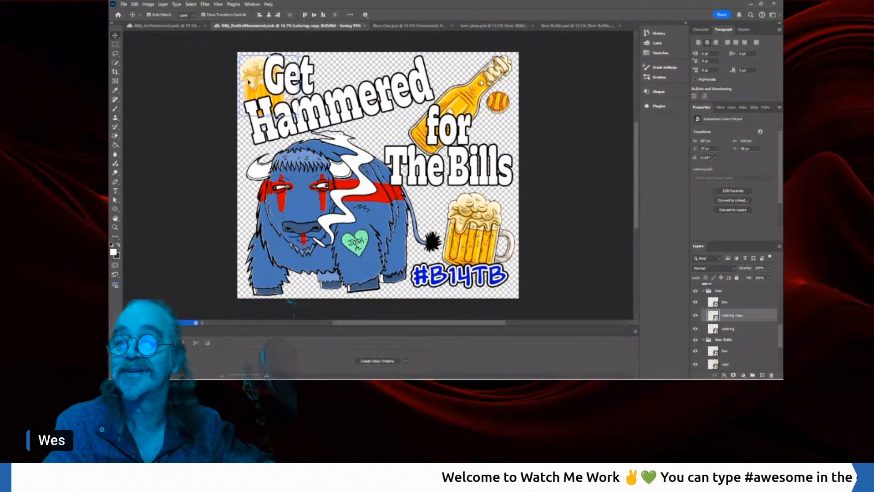
- Delete the copy of the mug's coloring and the entire Beer Bottle group with its layers
key("Delete")
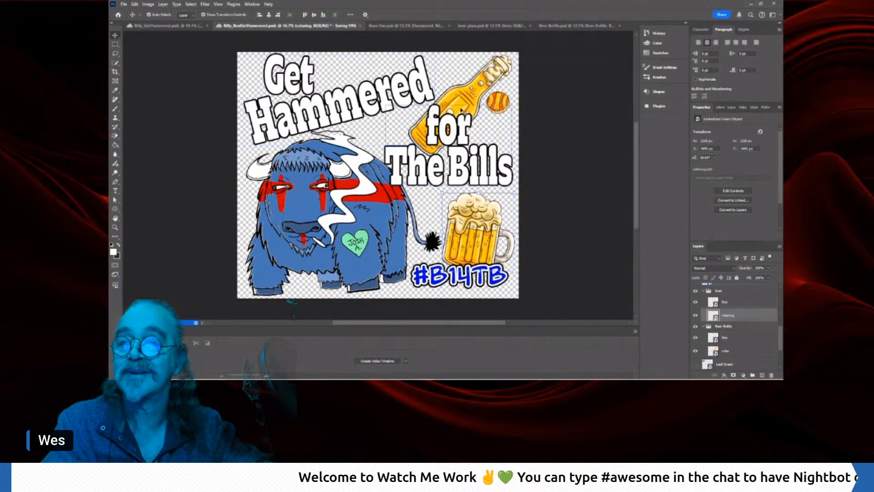
left_click(478, 96)
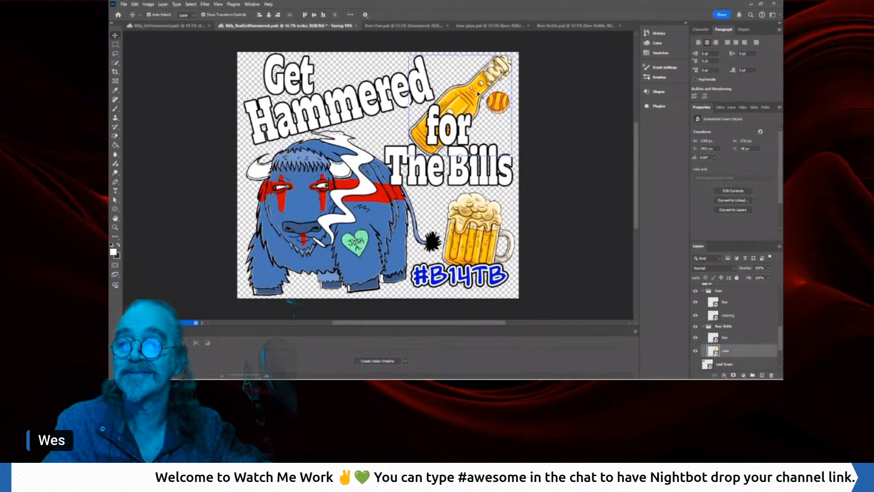
key("Delete")
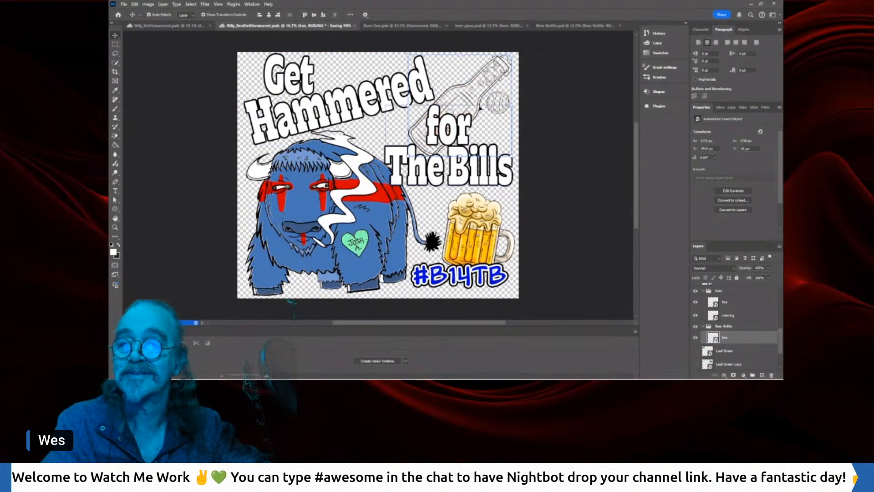
left_click(715, 326)
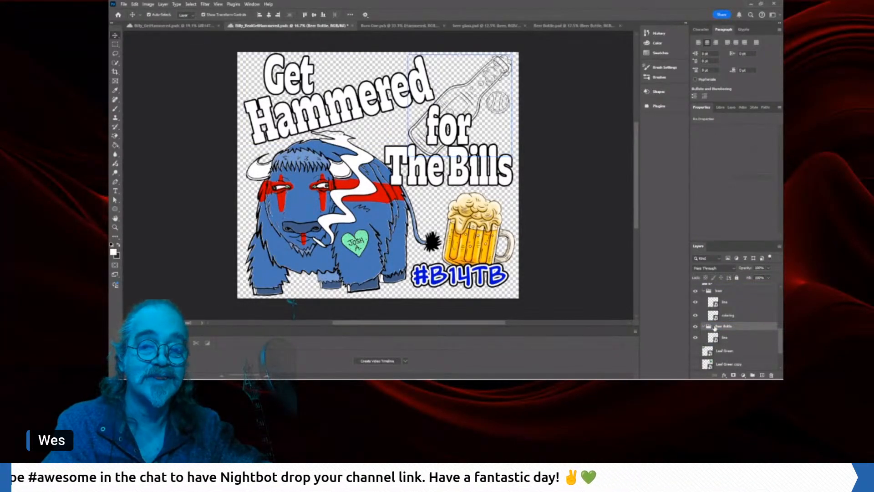
key("Delete")
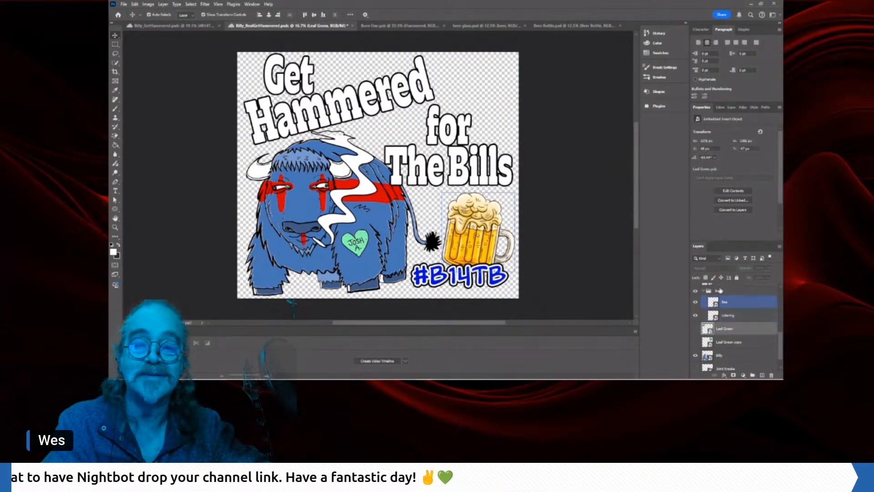
- Try to move the beer mug upward as a group, undoing each move of its coloring alone
left_click(720, 287)
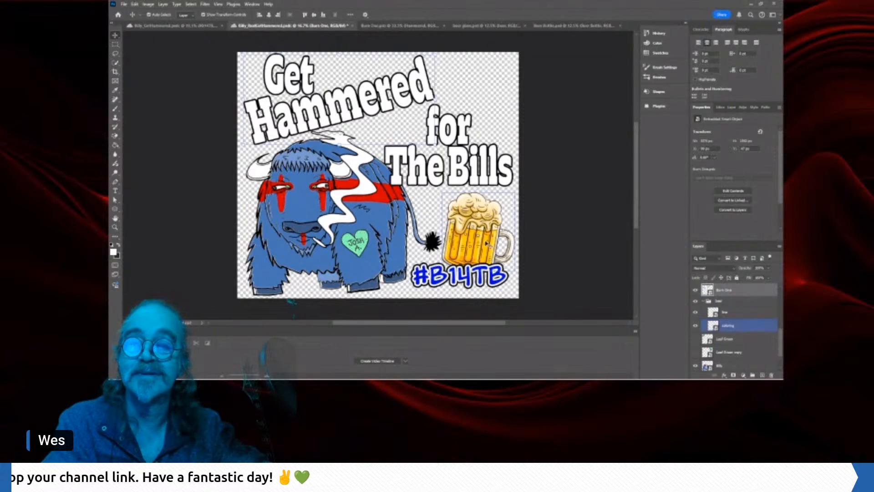
left_click_drag(486, 244, 488, 195)
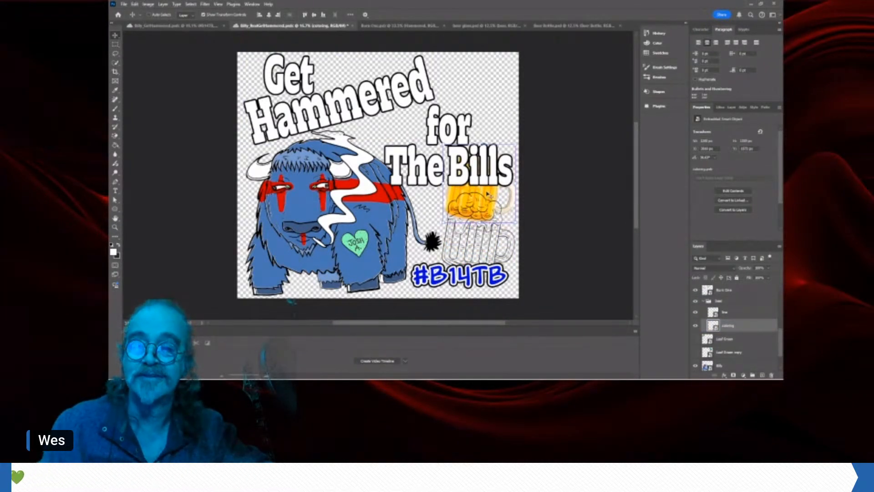
key("ctrl+z")
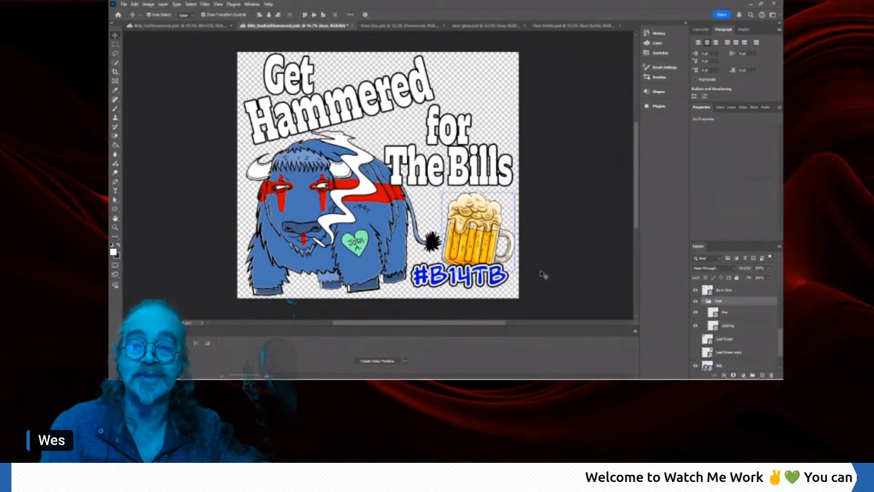
left_click_drag(483, 248, 481, 189)
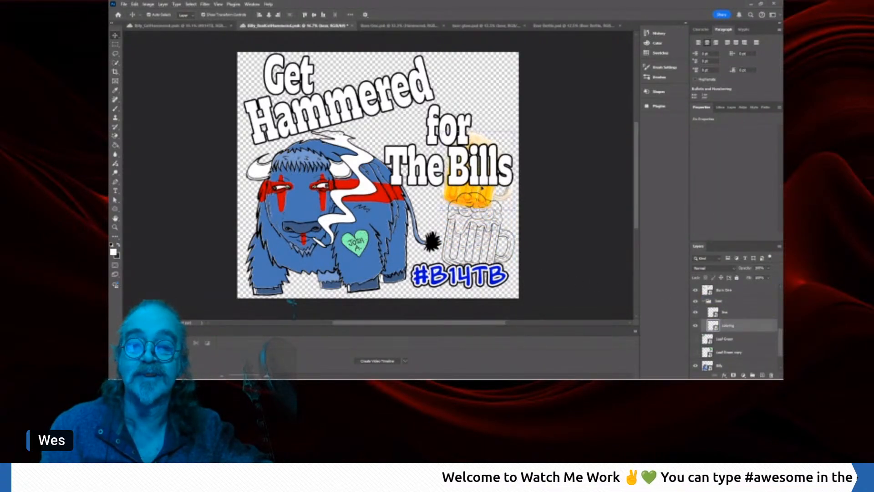
key("ctrl+z")
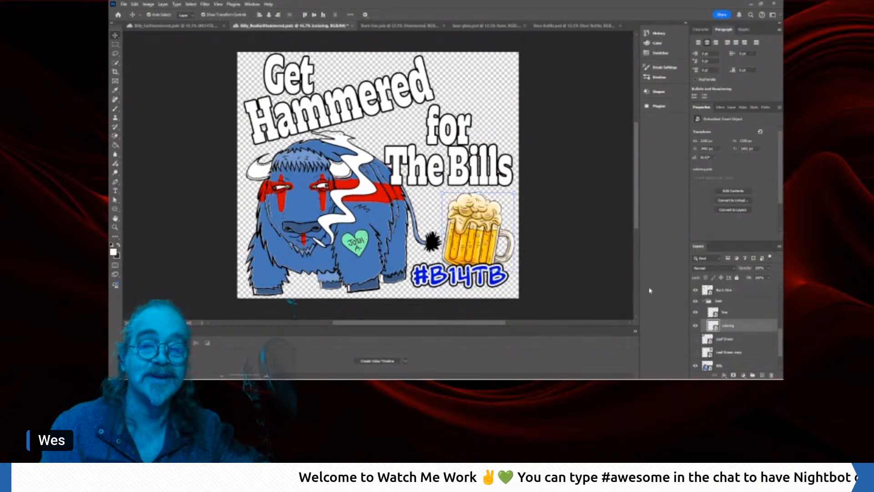
- Select the mug's line and coloring layers together and move them to the artwork's upper-right corner beside "Hammered"
left_click(712, 302)
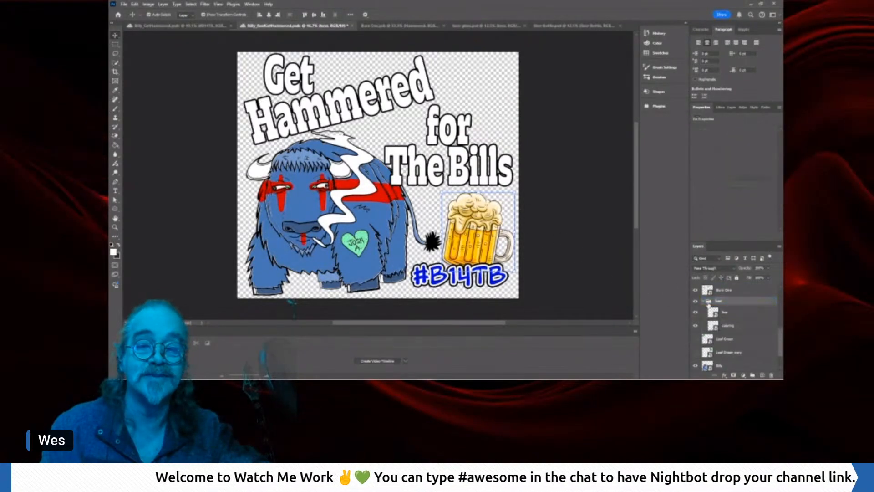
left_click(706, 302)
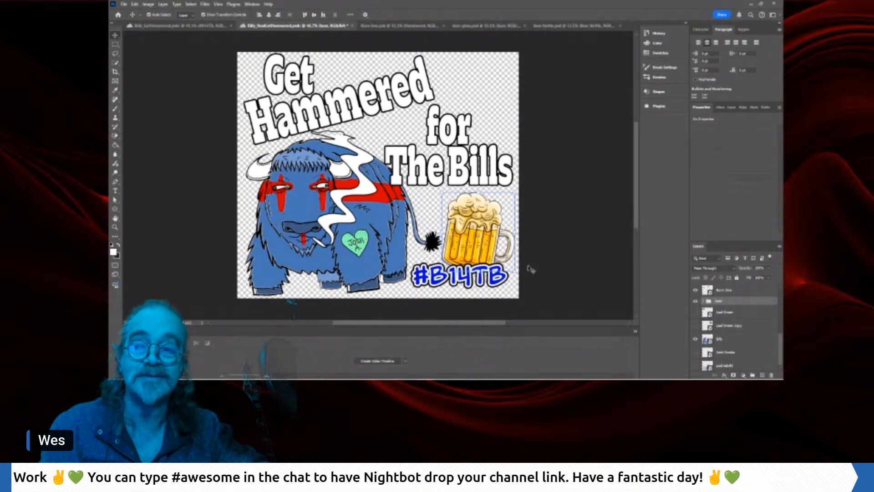
mouse_move(479, 254)
left_mouse_down()
mouse_move(481, 217)
mouse_move(479, 254)
left_mouse_up()
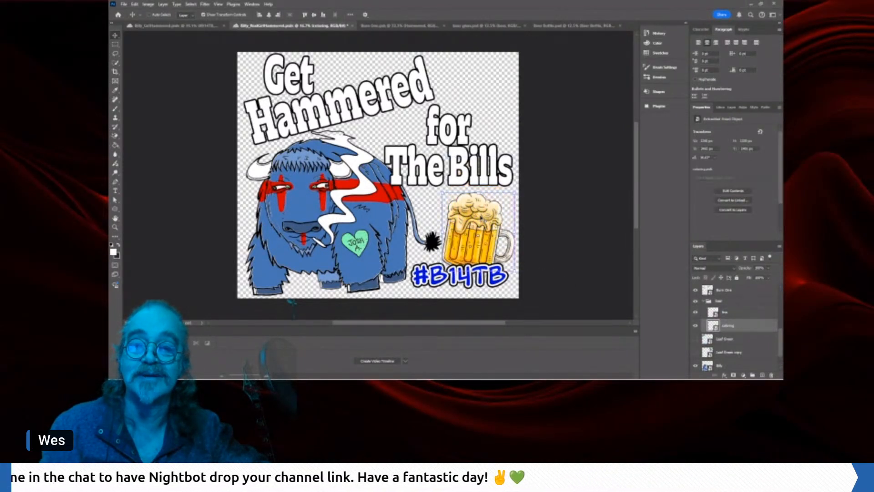
left_click(731, 315)
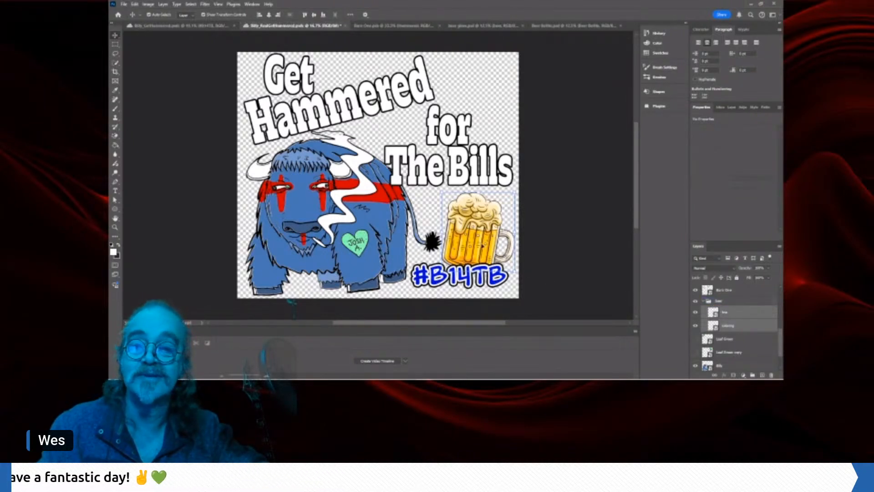
left_click_drag(483, 241, 478, 110)
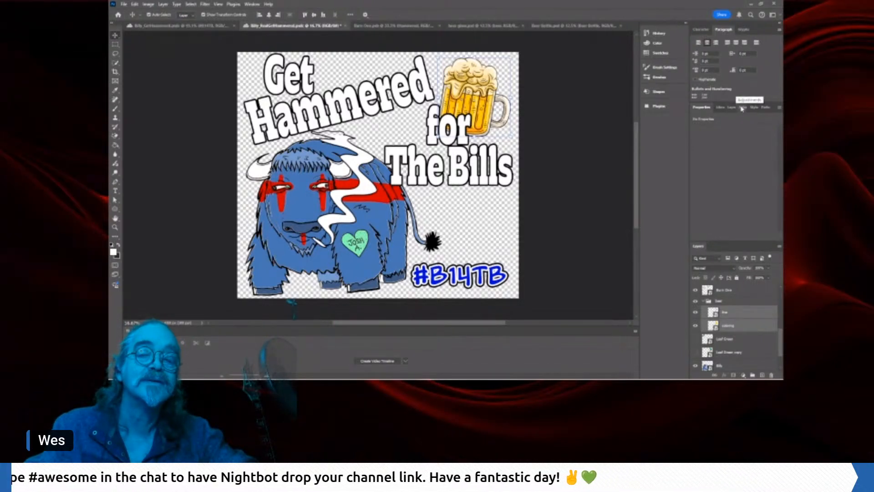
- Try a Color Lookup adjustment on the mug's coloring layer, then undo it
left_click(714, 327)
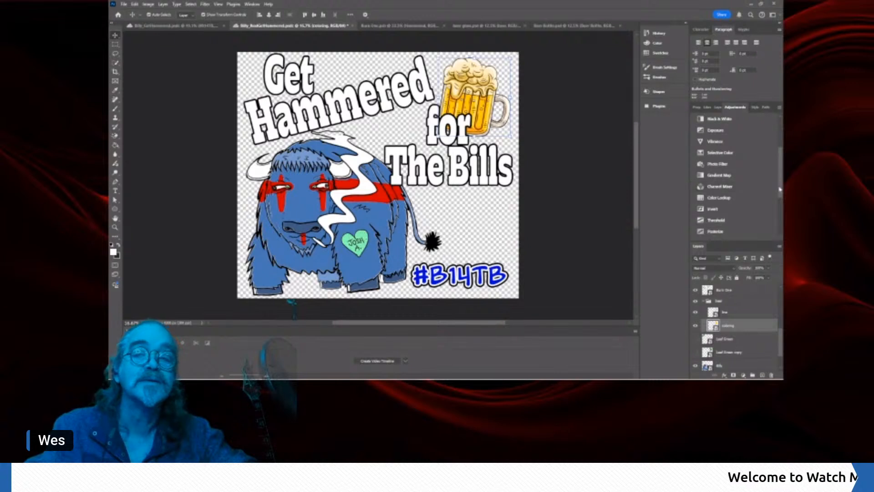
left_click(719, 198)
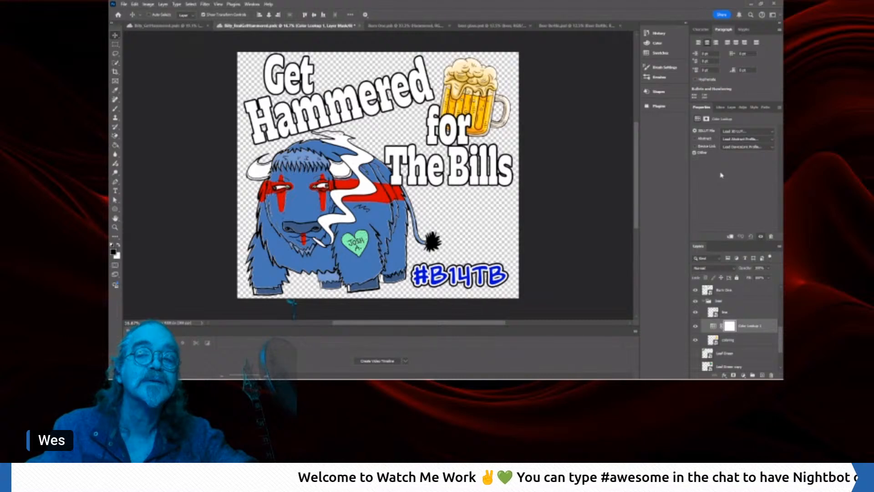
key("ctrl+z")
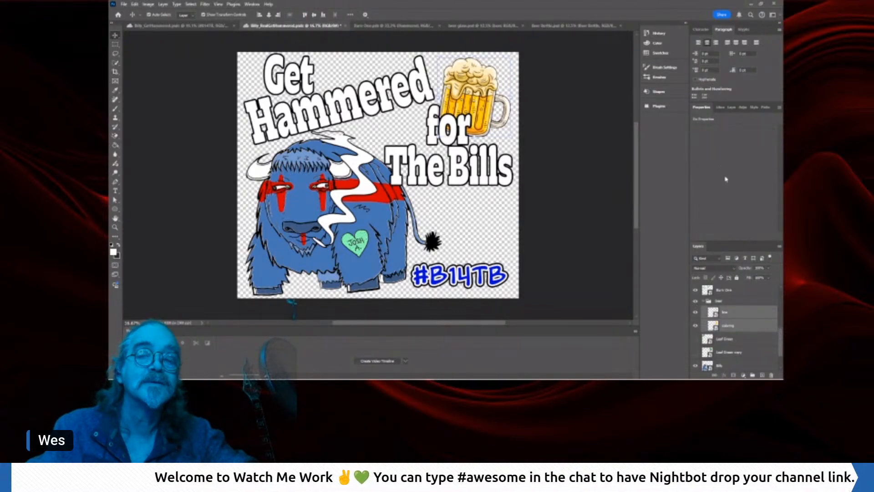
- Try a Selective Color adjustment above the mug's coloring layer alone, then delete the adjustment
left_click(727, 312, "ctrl")
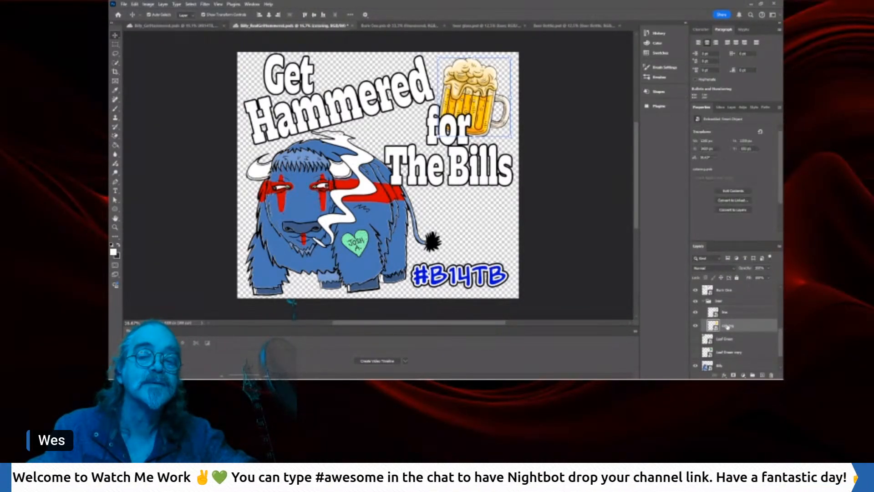
left_click(742, 108)
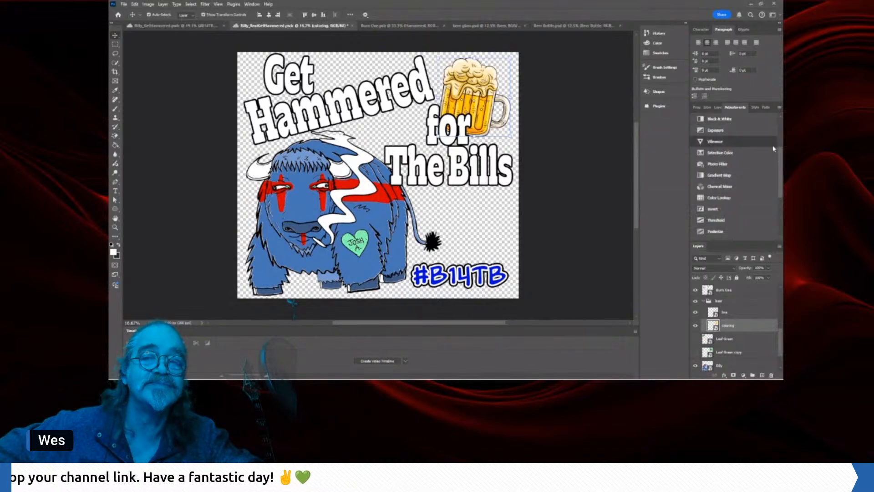
left_click(720, 153)
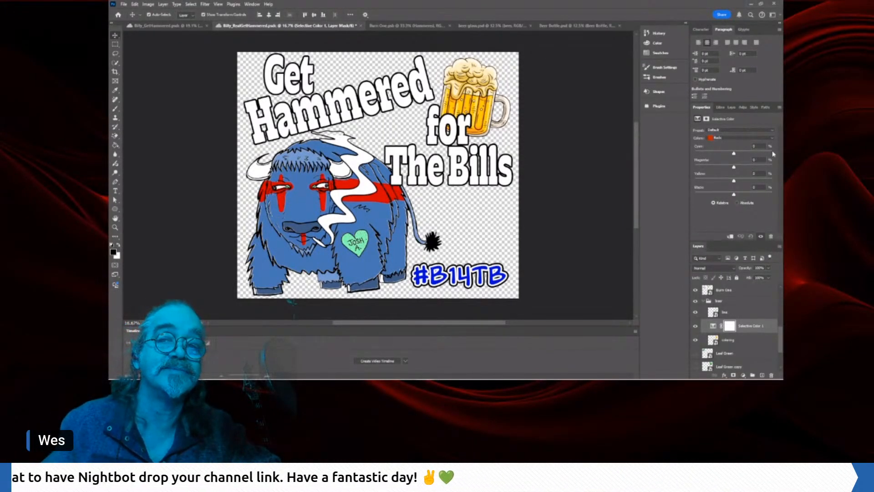
key("Delete")
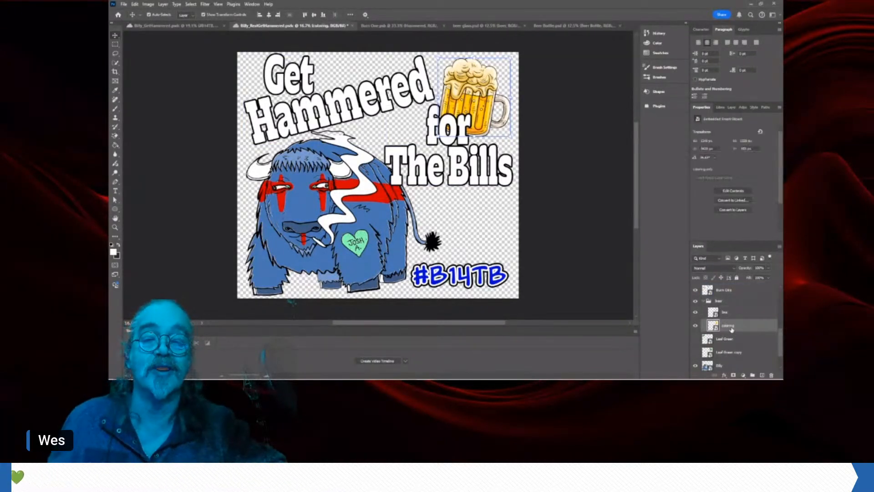
left_click(206, 4)
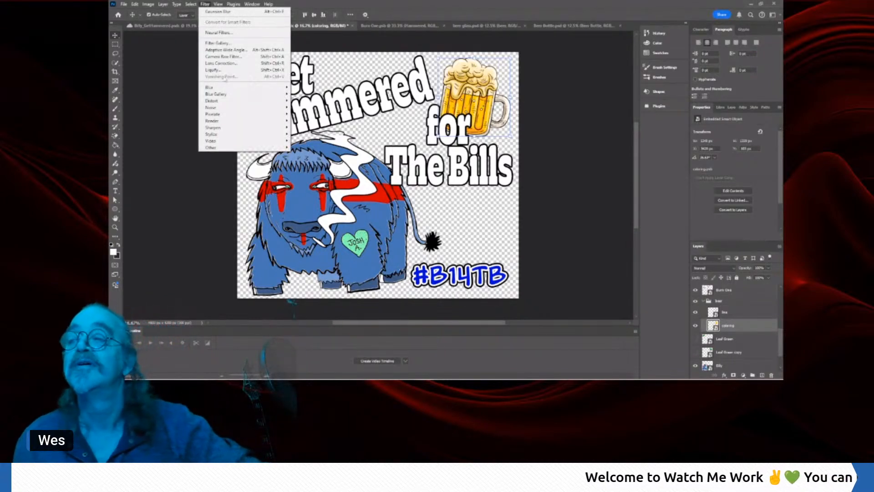
mouse_move(249, 124)
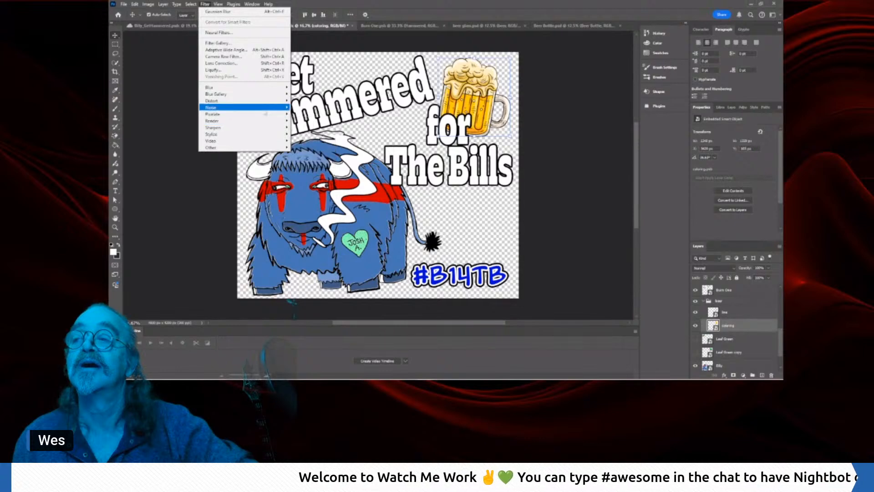
mouse_move(272, 104)
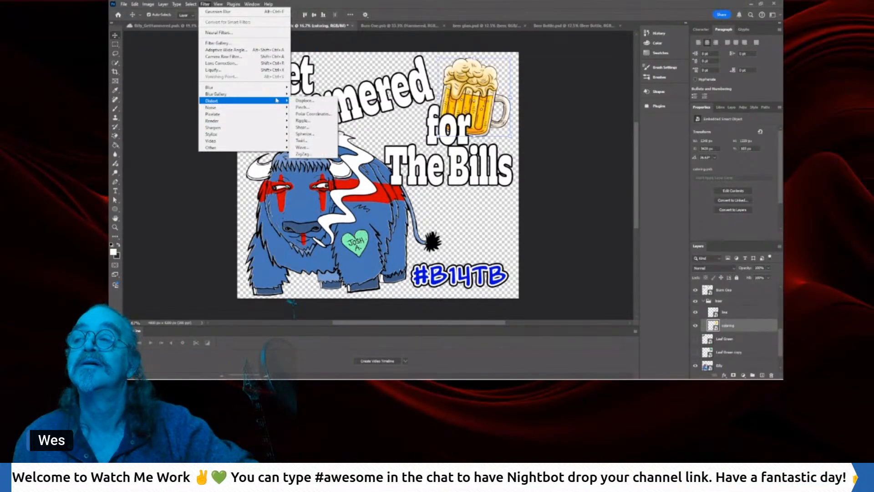
mouse_move(273, 87)
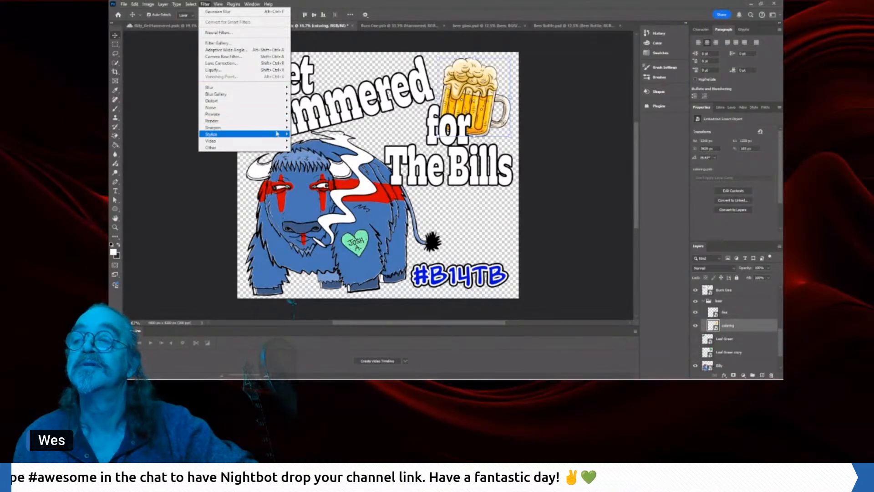
mouse_move(277, 133)
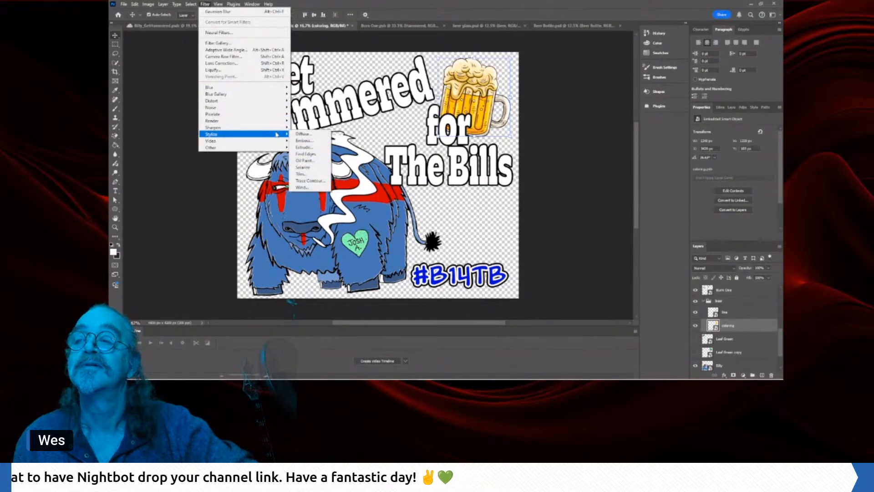
left_click(135, 4)
mouse_move(148, 5)
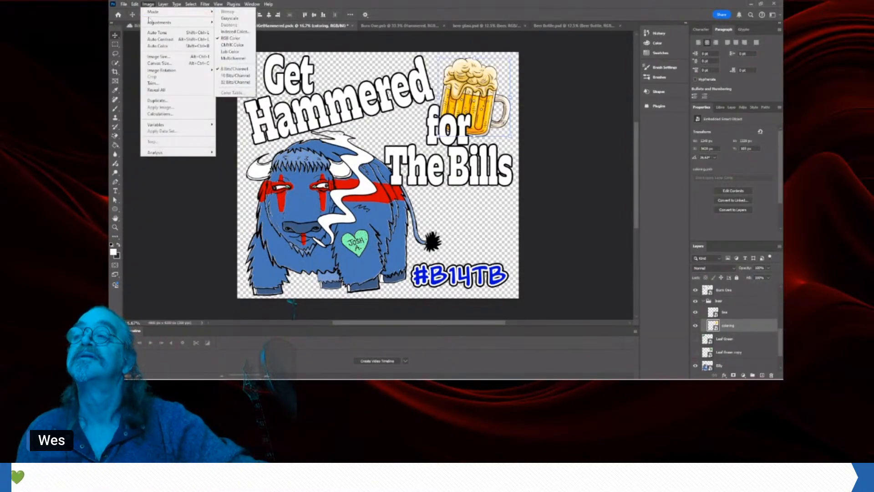
mouse_move(150, 23)
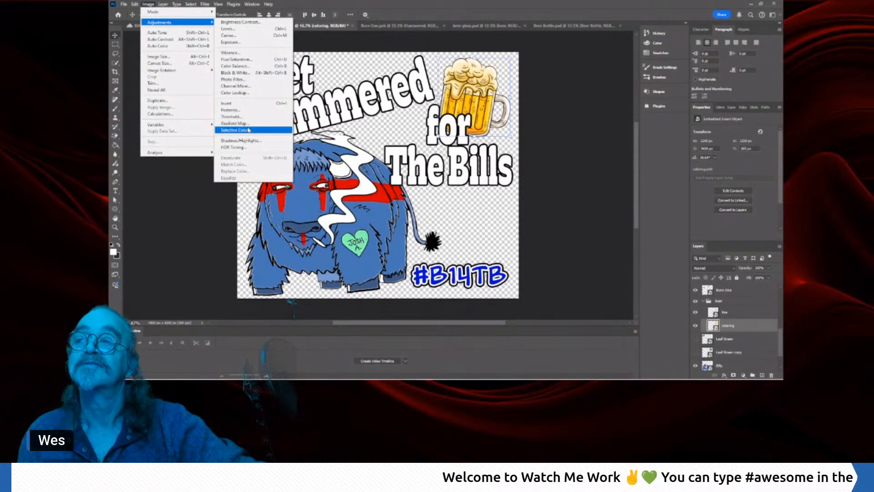
left_click(193, 46)
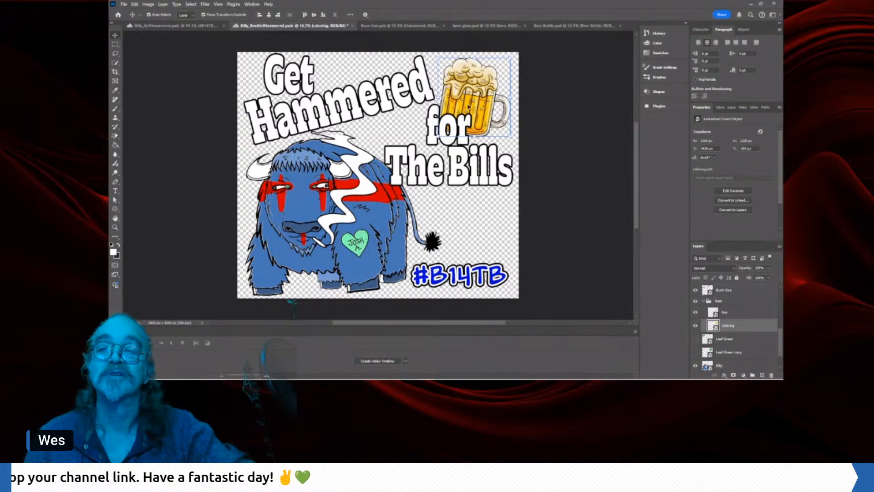
scroll(469, 106, "up", 1)
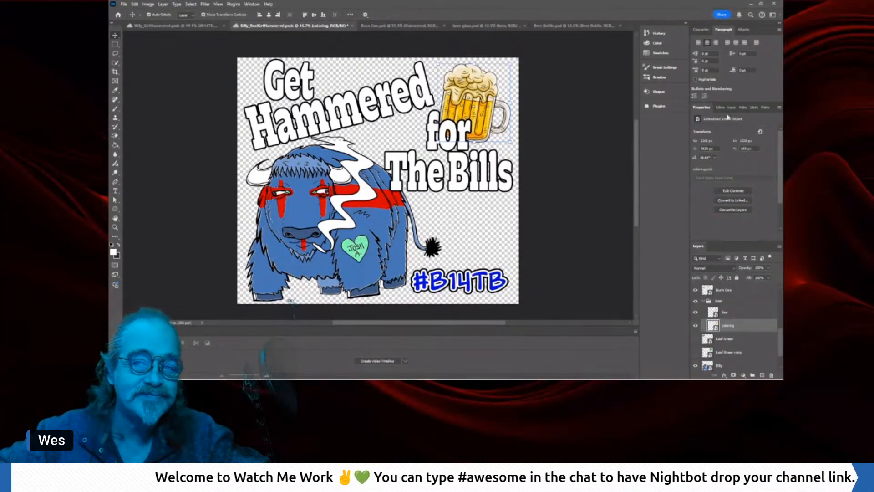
- Try a white Color Overlay effect on the beer mug's coloring layer, then cancel it
left_click(754, 107)
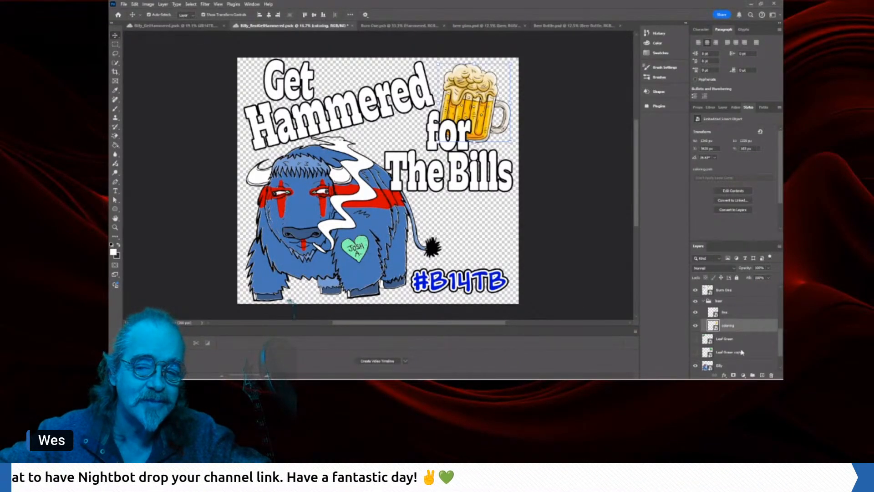
left_click(724, 375)
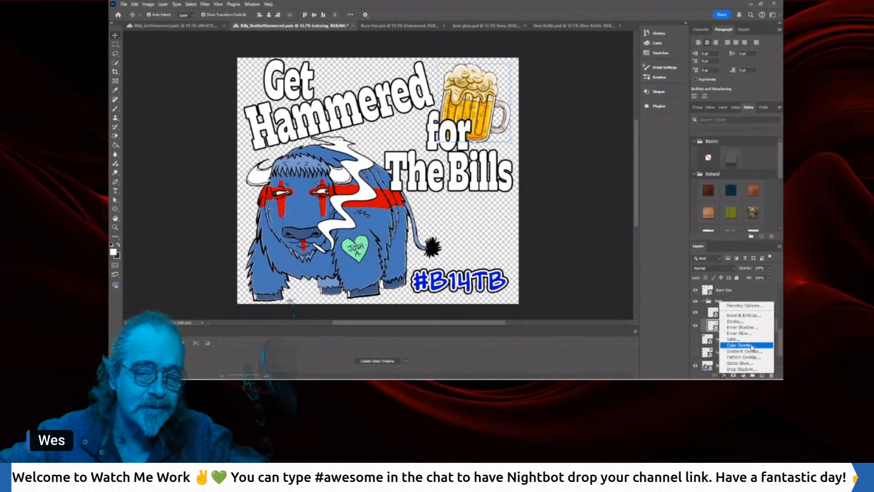
key("Escape")
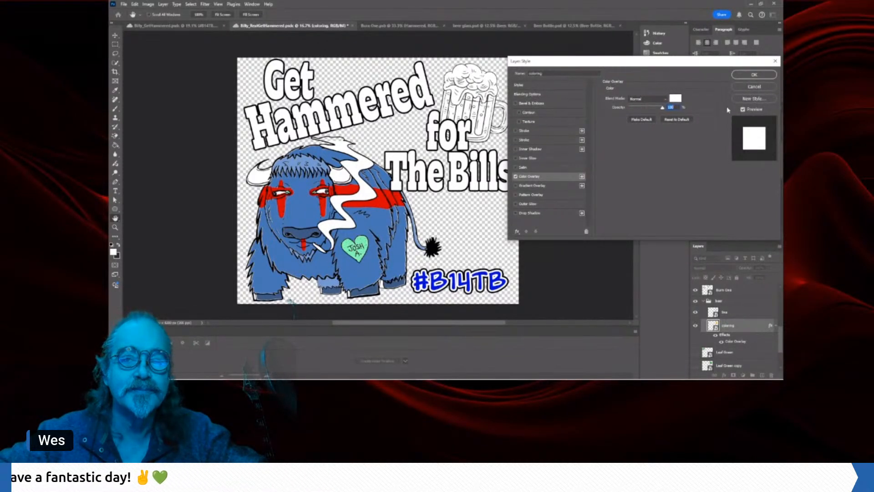
left_click(747, 88)
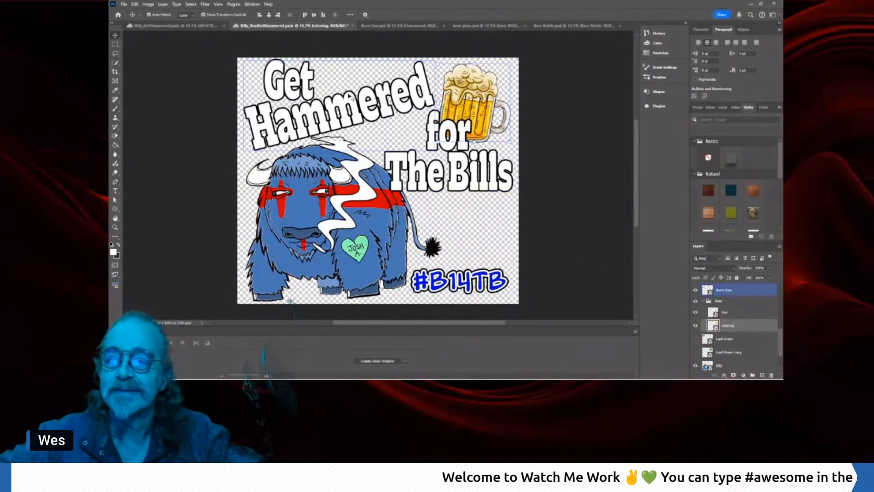
left_click(403, 115)
left_click(617, 187)
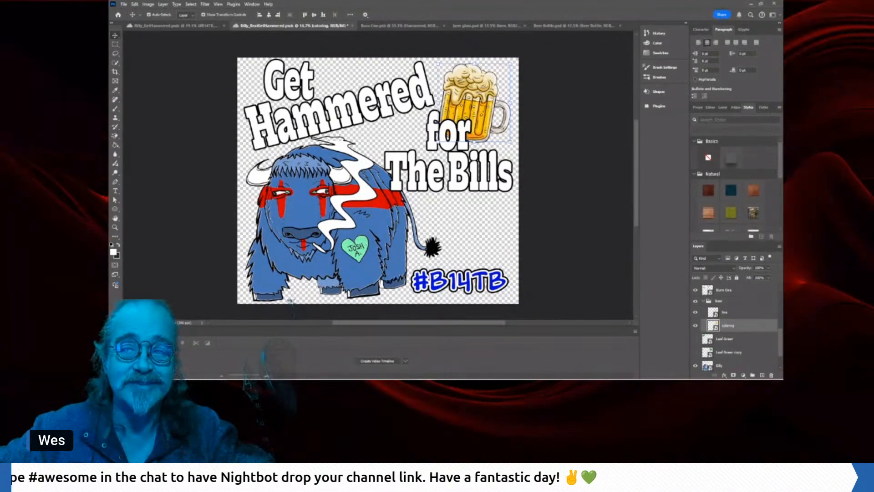
left_click(655, 45)
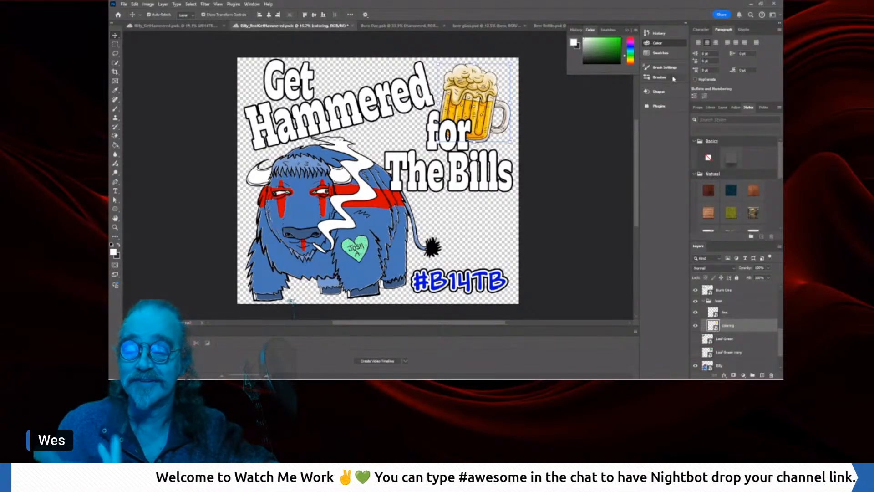
- Hide the Joint Smoke layer inside the Billy buffalo's smart object, then save and close its contents to update the artwork
left_click(281, 204)
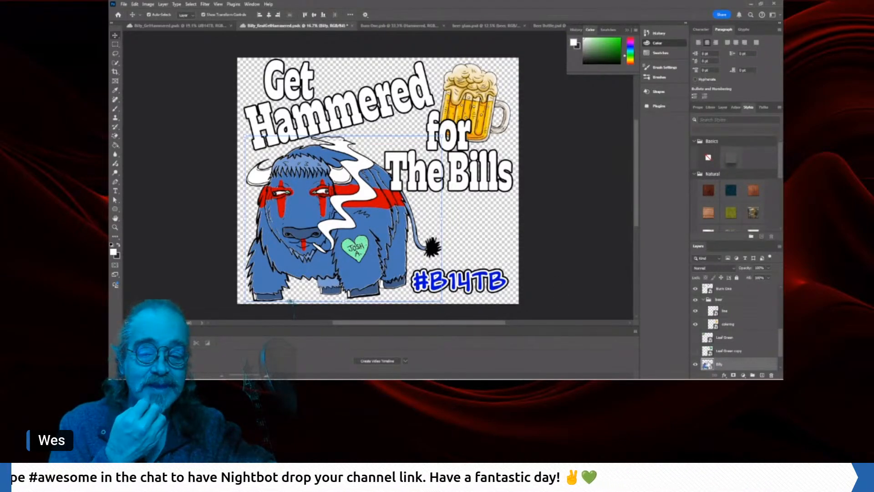
double_click(292, 302)
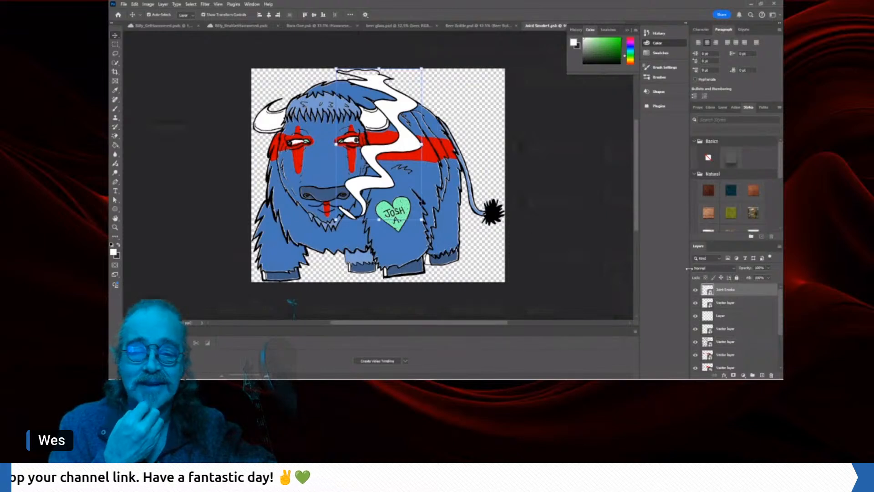
left_click(695, 292)
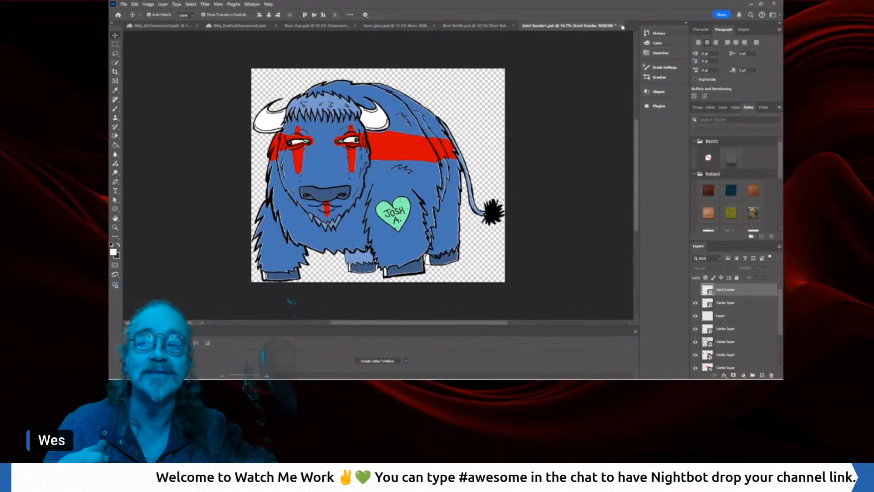
left_click(622, 26)
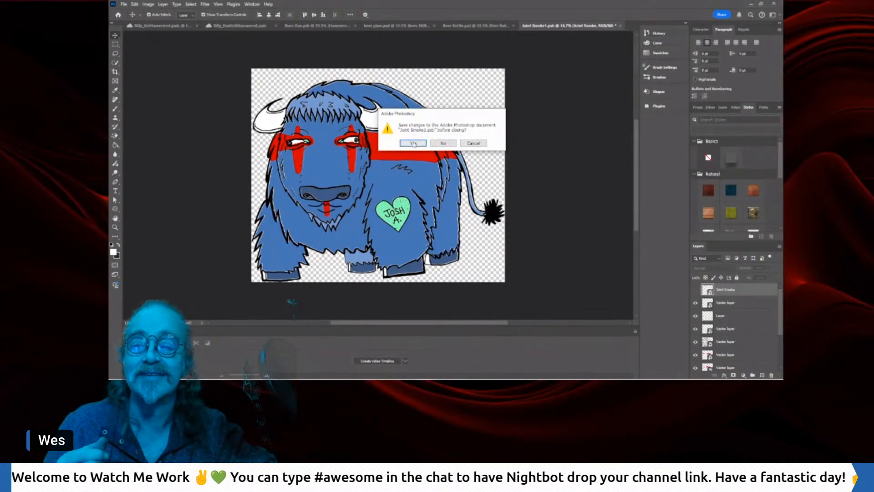
key("Return")
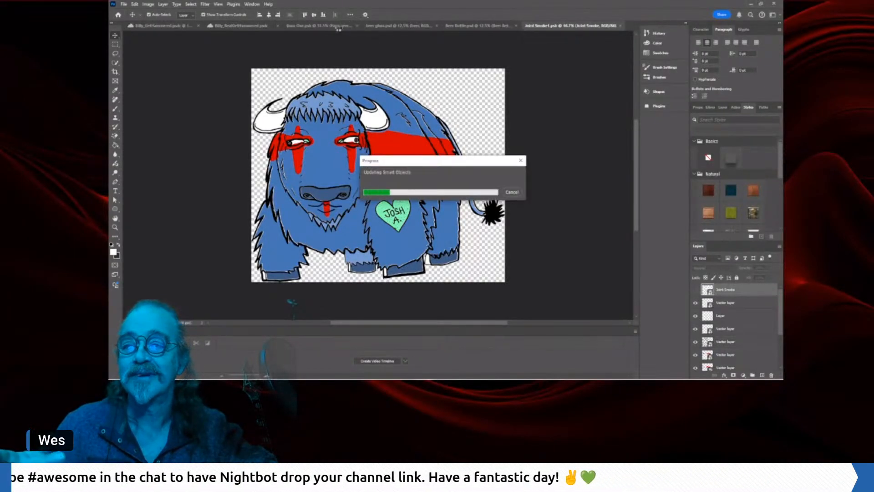
left_click(257, 27)
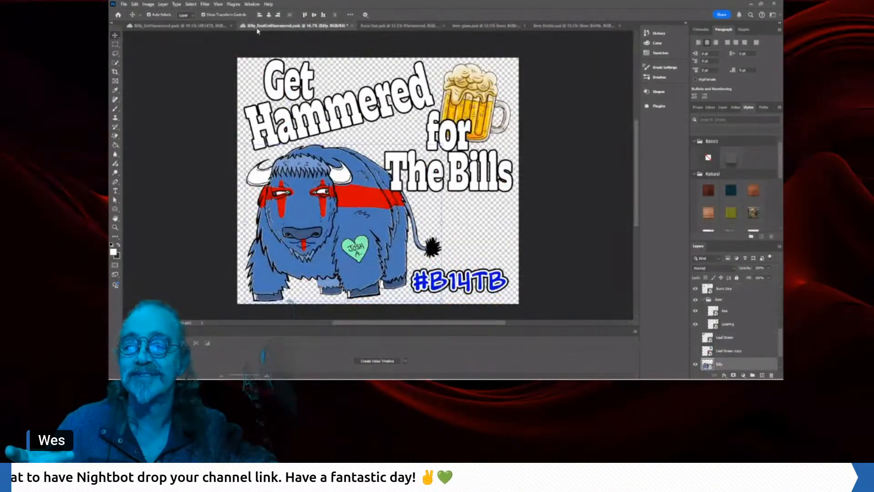